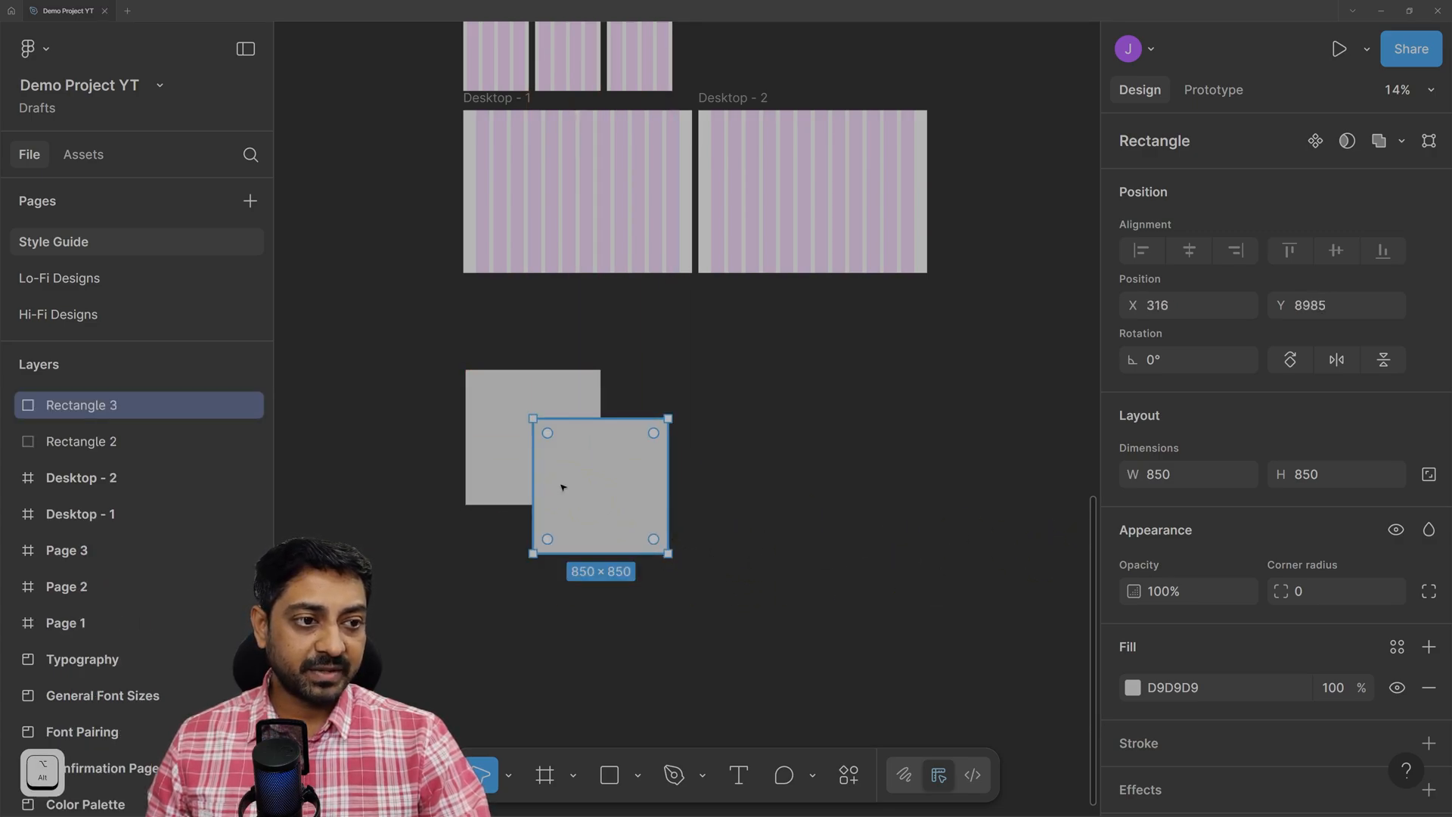
Colour the back square, Rectangle 2, red.
click(502, 409)
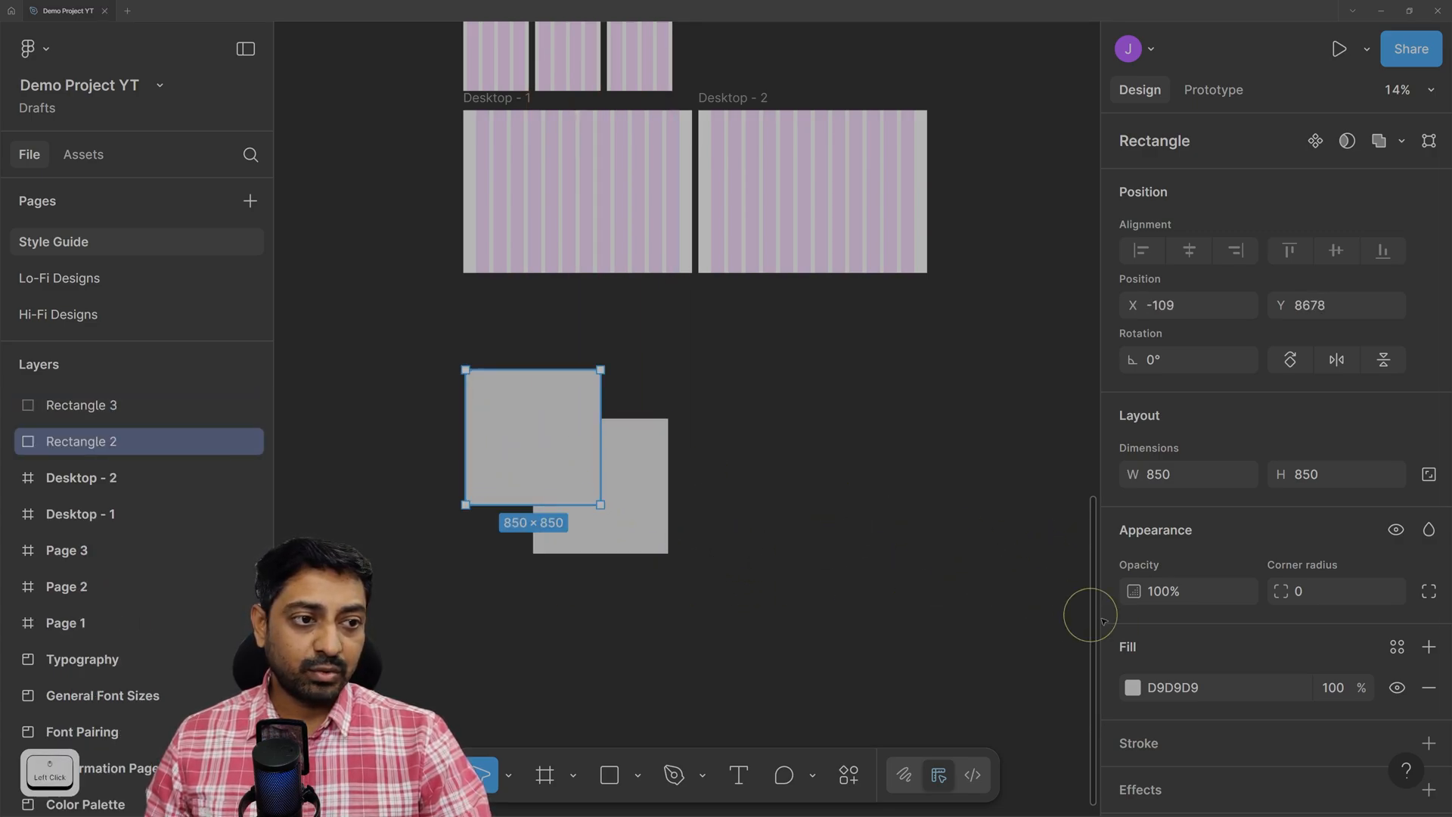
click(1132, 688)
drag(1059, 363, 1167, 183)
Colour the front square, Rectangle 3, bright green, then select both squares.
click(646, 463)
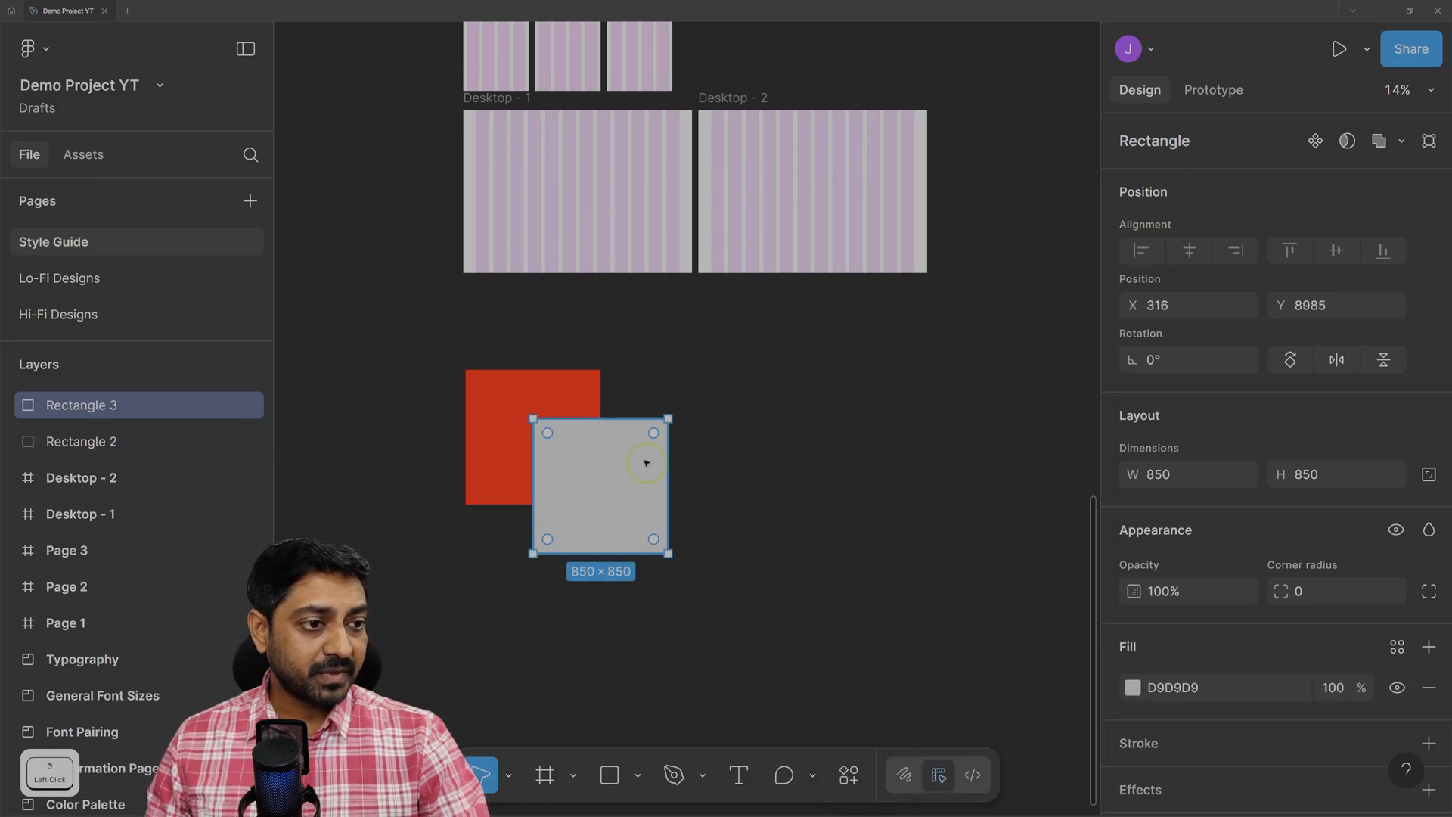
click(1132, 687)
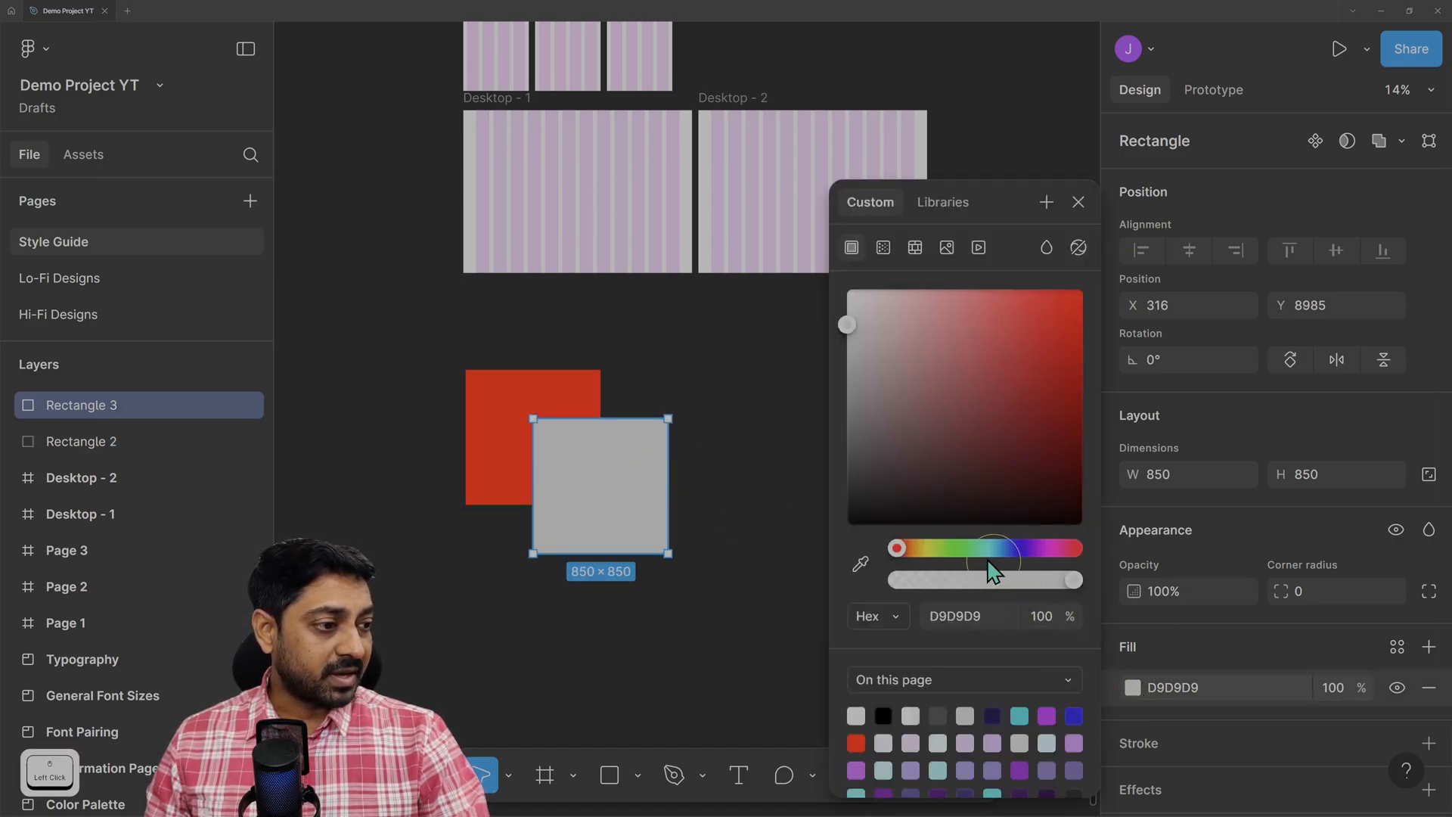
click(968, 549)
drag(1043, 361, 1090, 286)
click(762, 511)
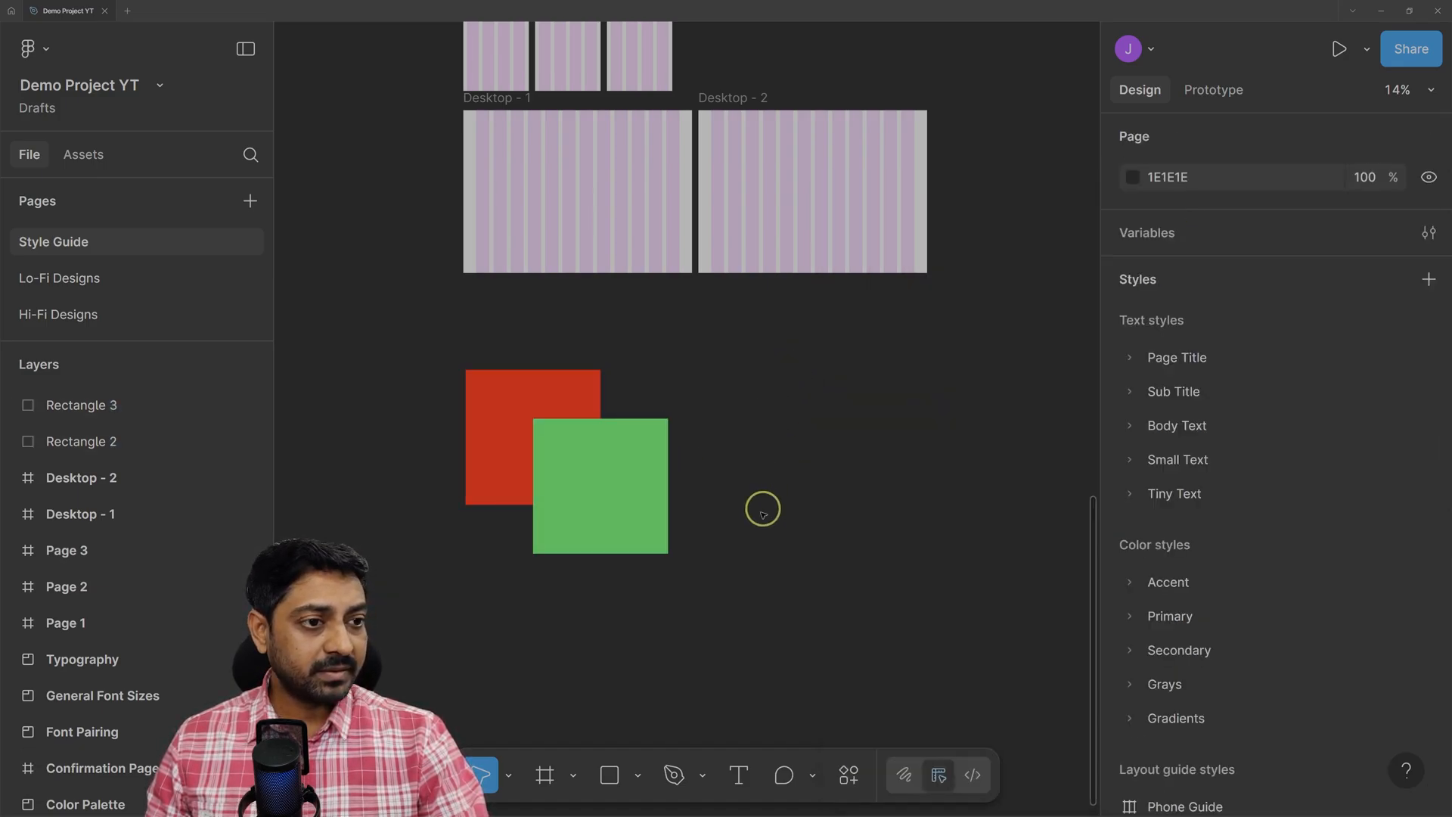
drag(416, 312, 707, 619)
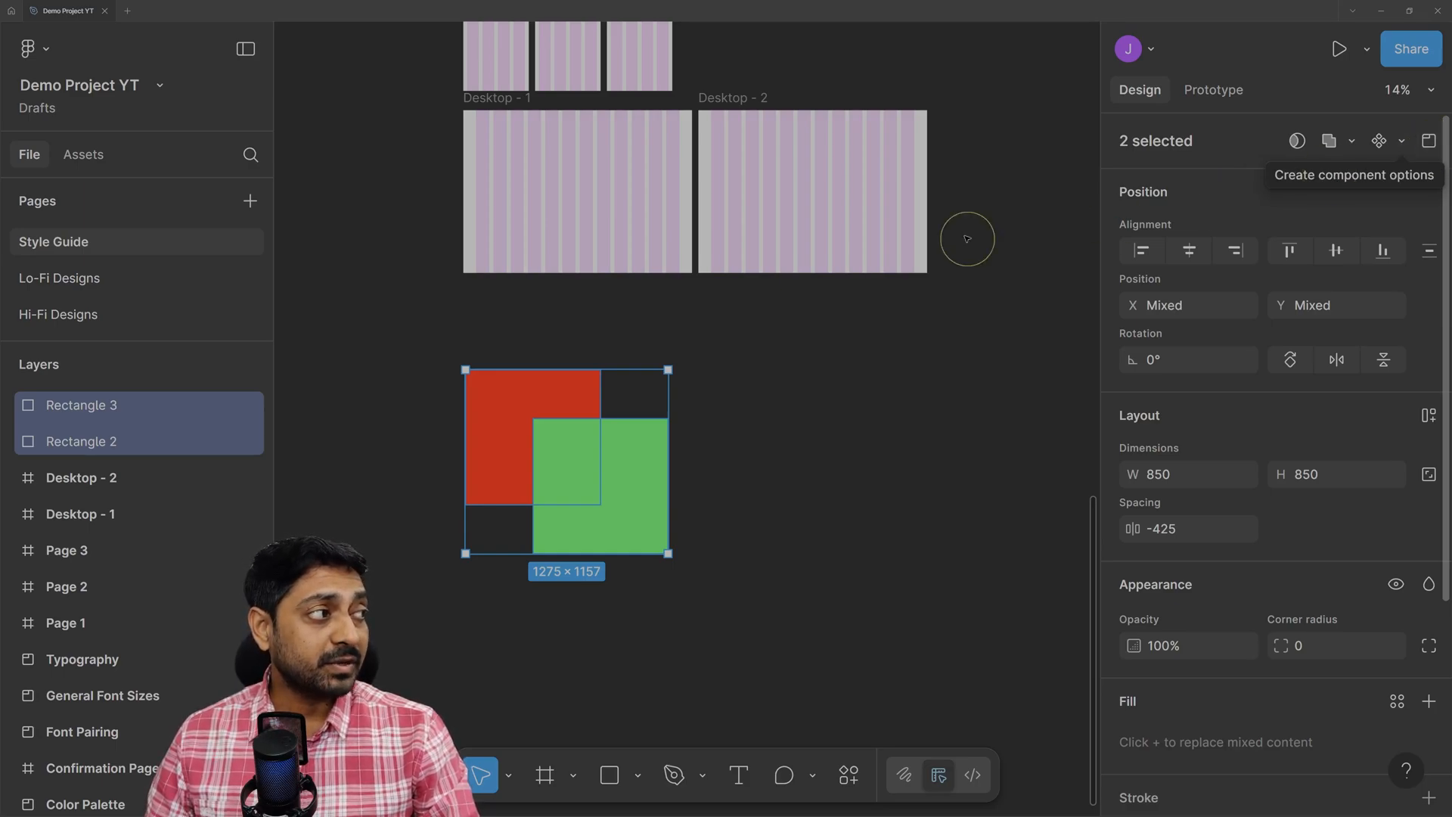
Use 'Wrap in new section' to put both squares into Section 1 (1475 × 1357).
click(573, 776)
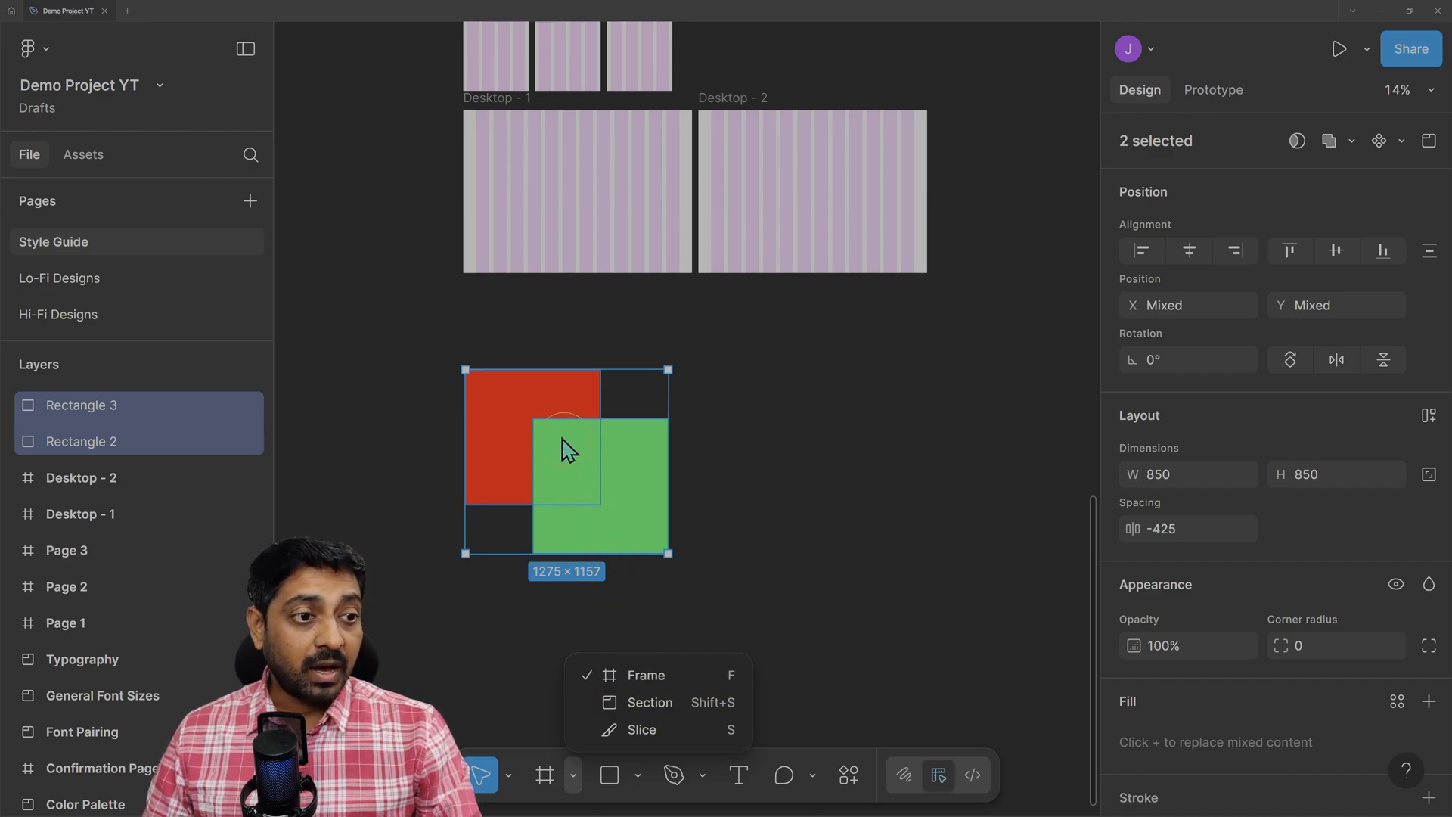
click(833, 292)
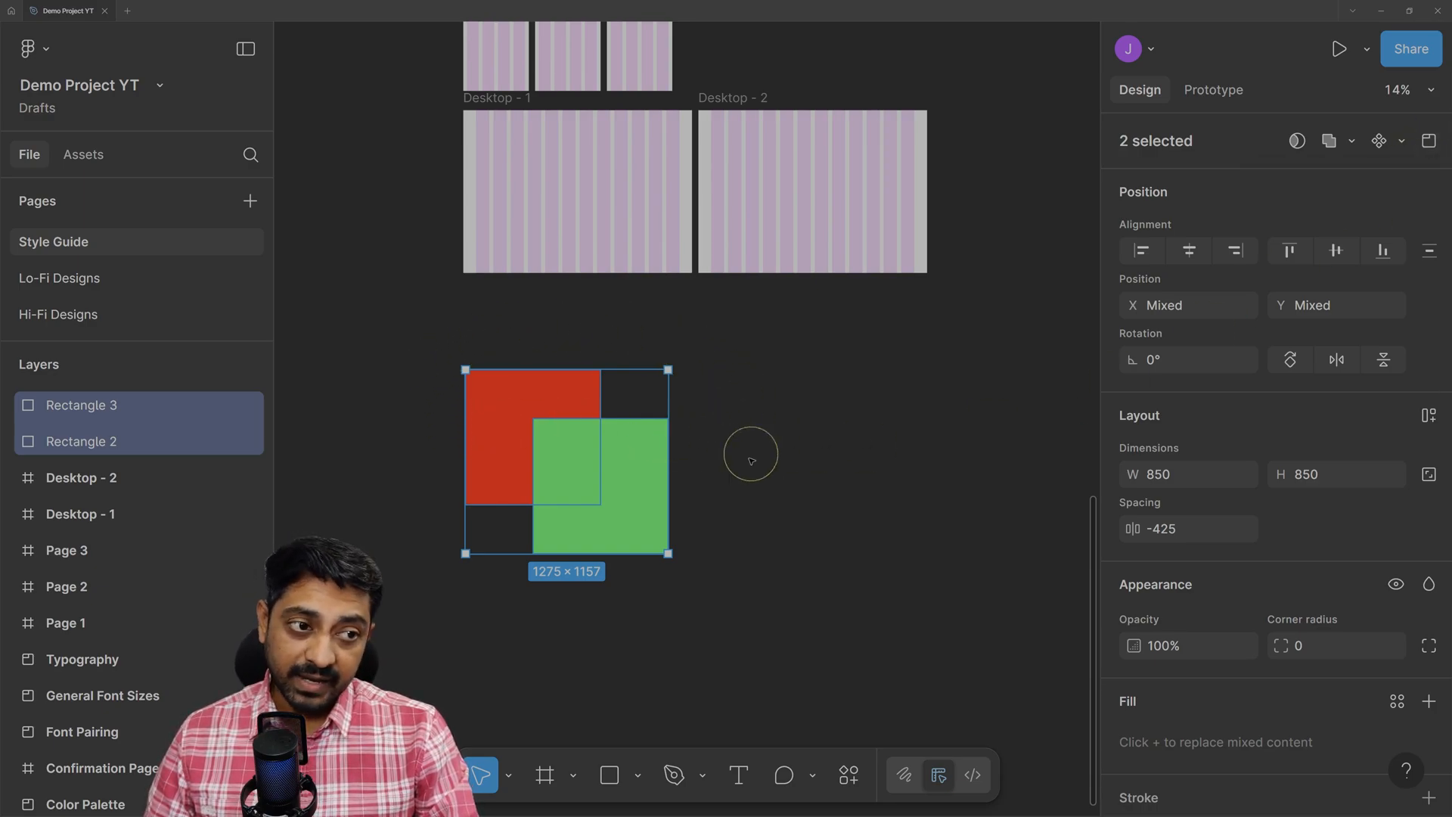
click(1430, 144)
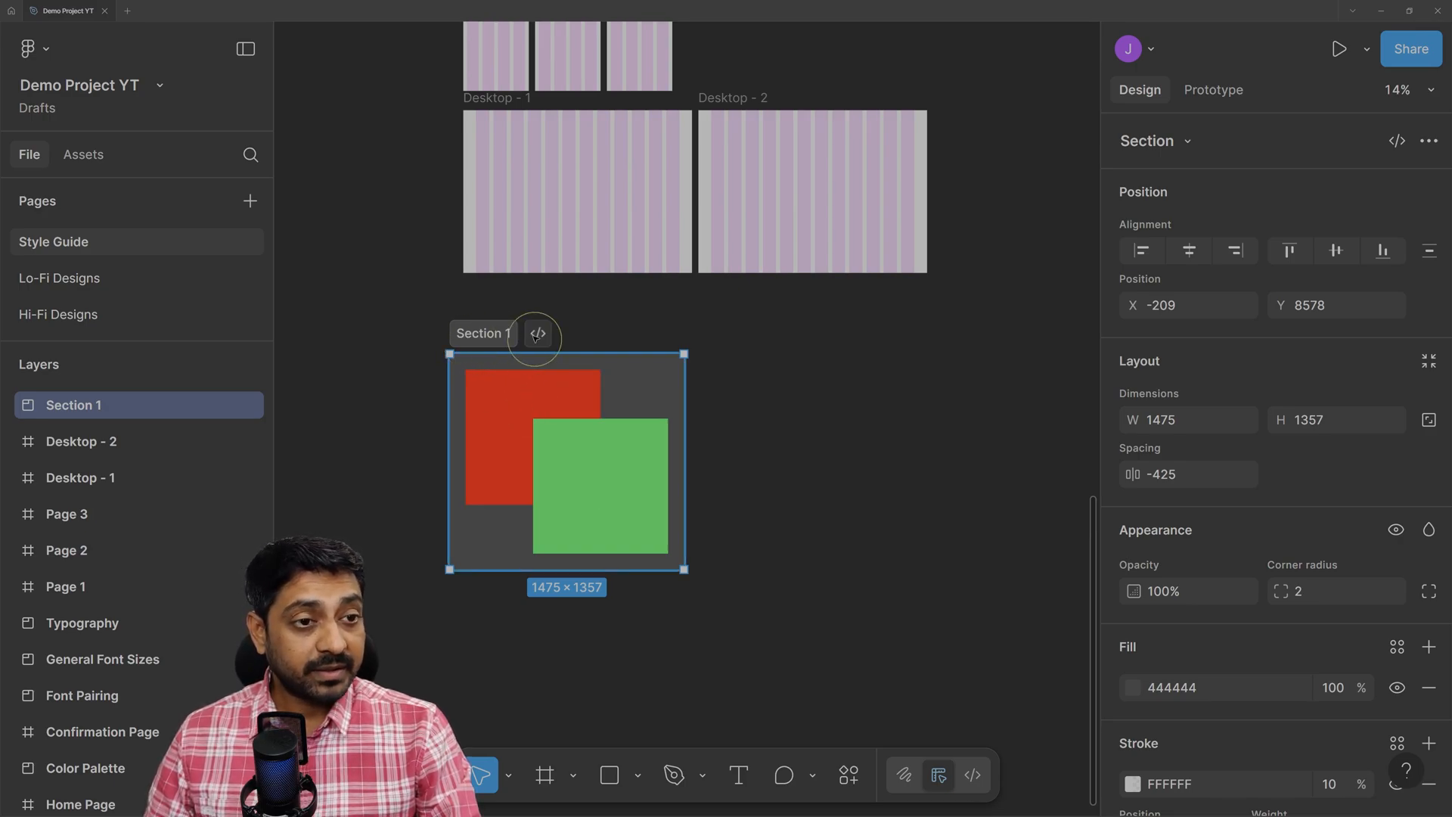
Nudge Section 1 slightly right and rename it 'Boolean Operations'.
drag(493, 334, 509, 333)
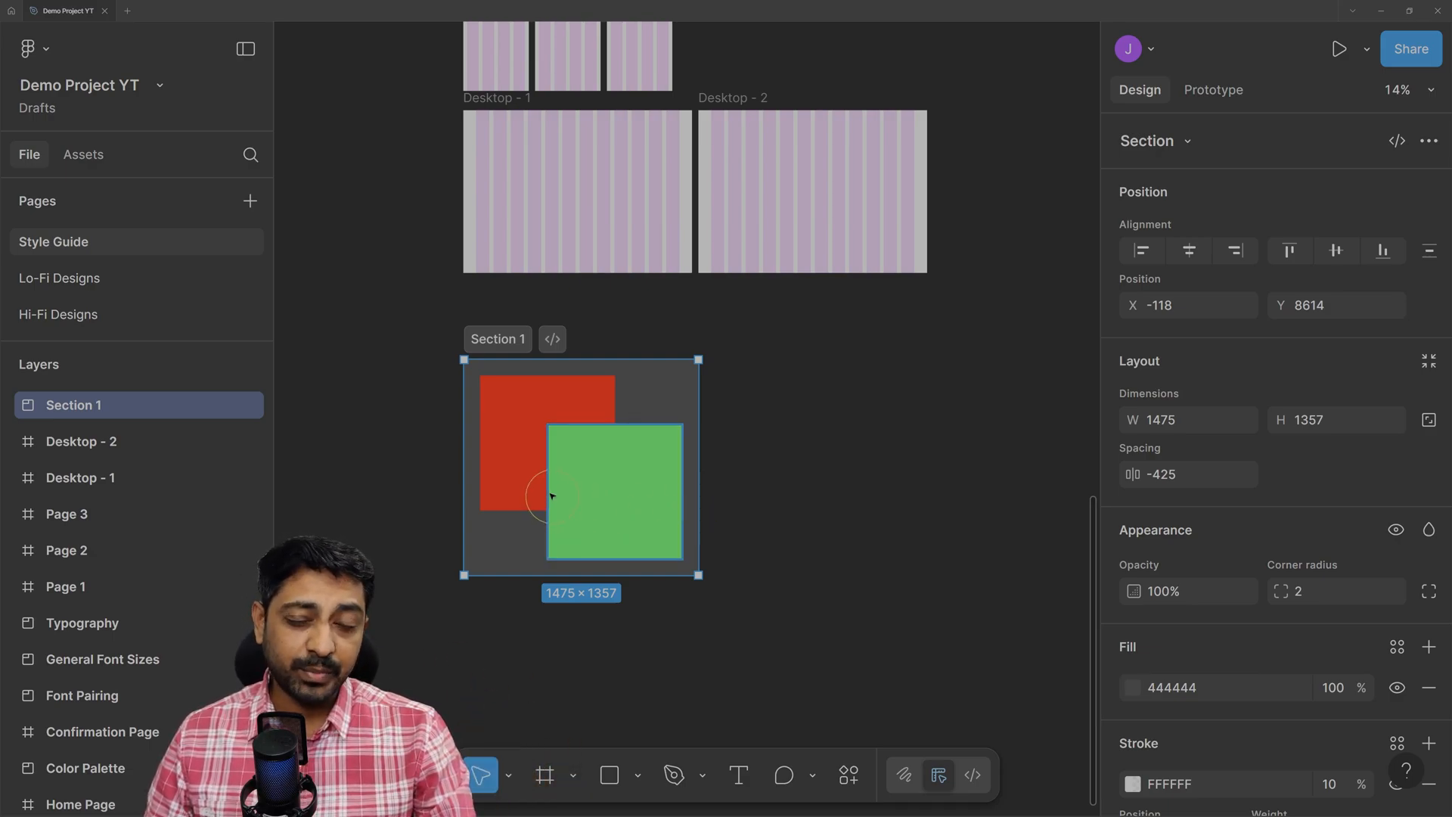
double_click(497, 339)
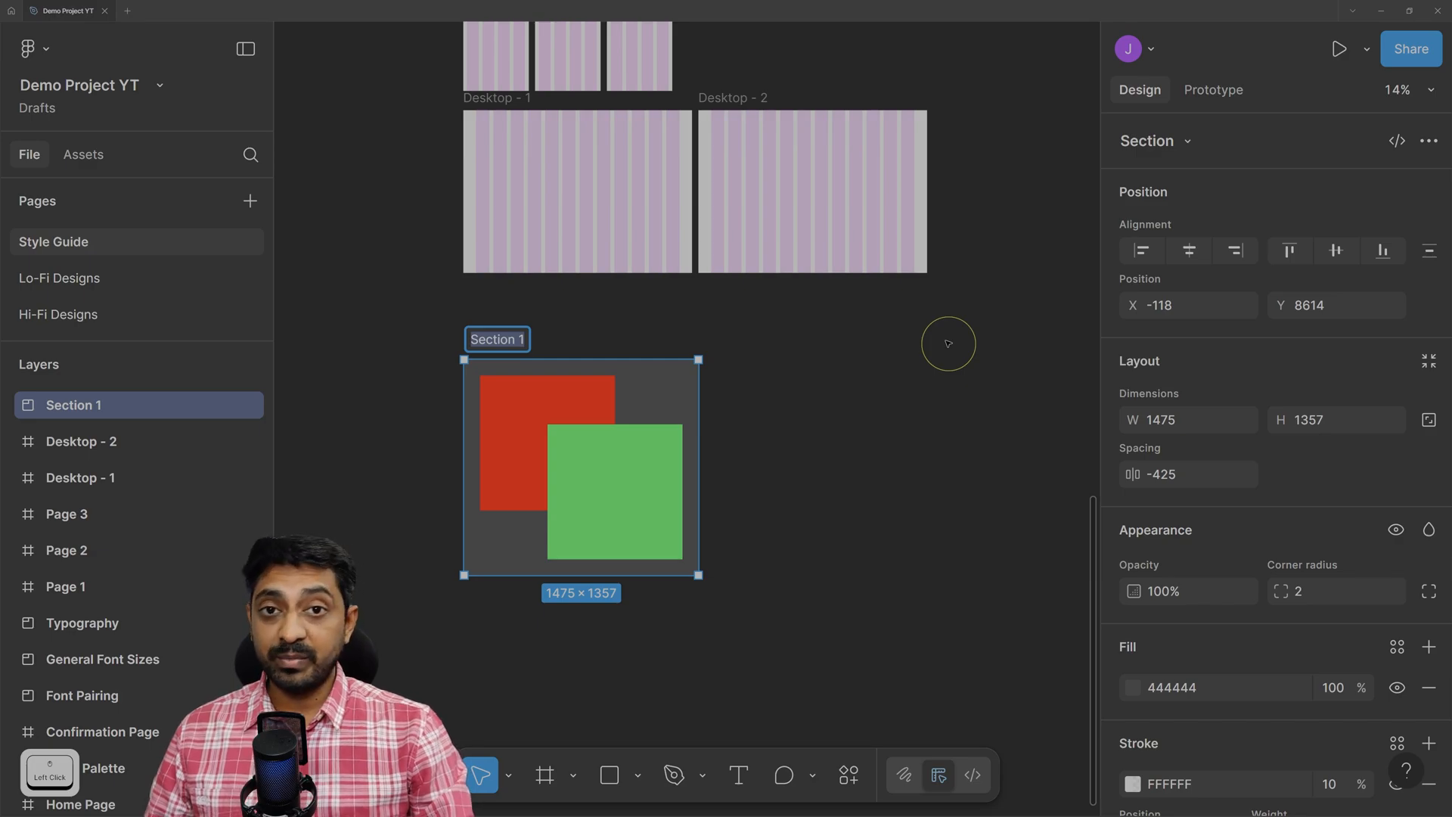
text(Boole)
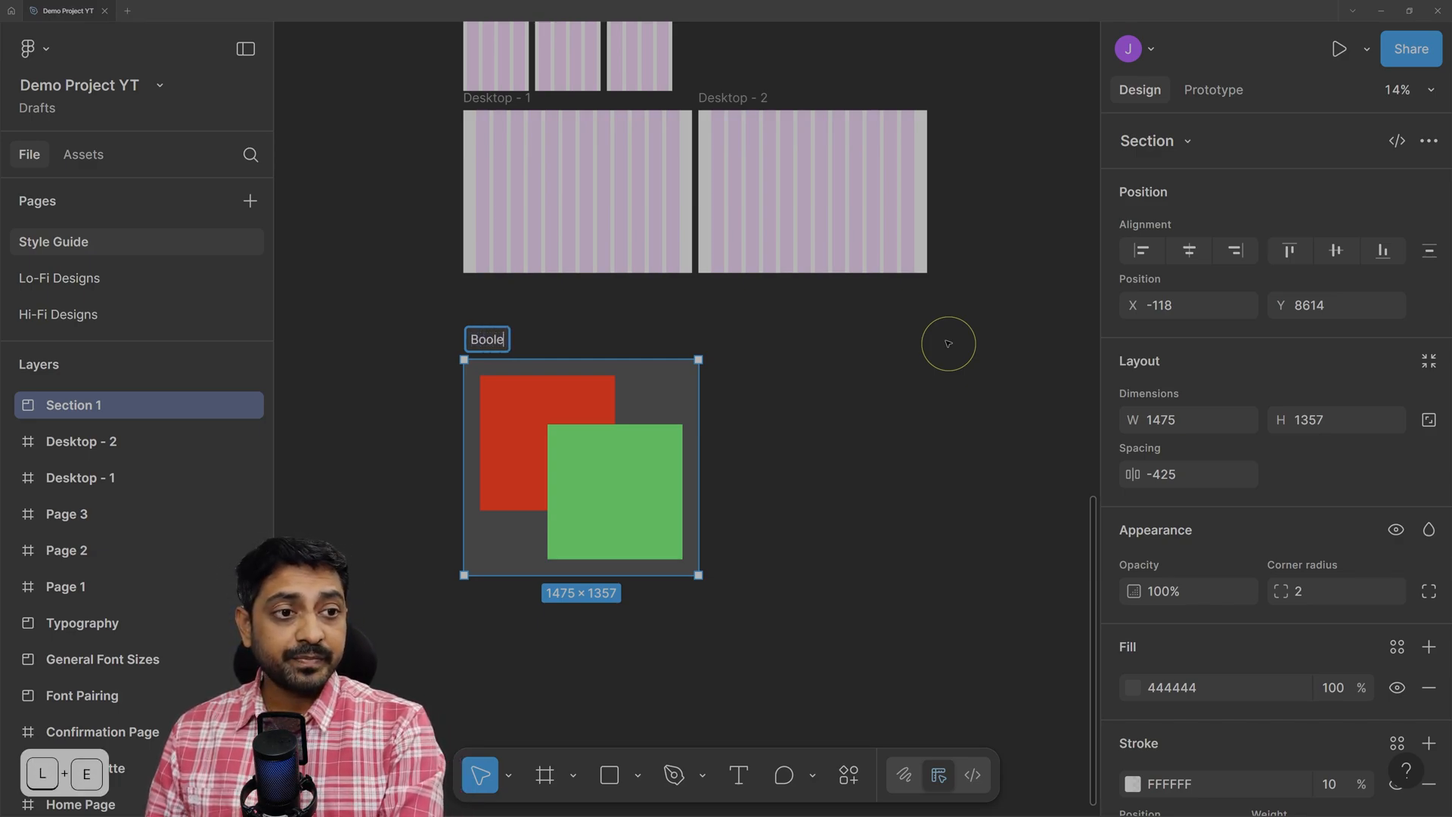
text(an Operati)
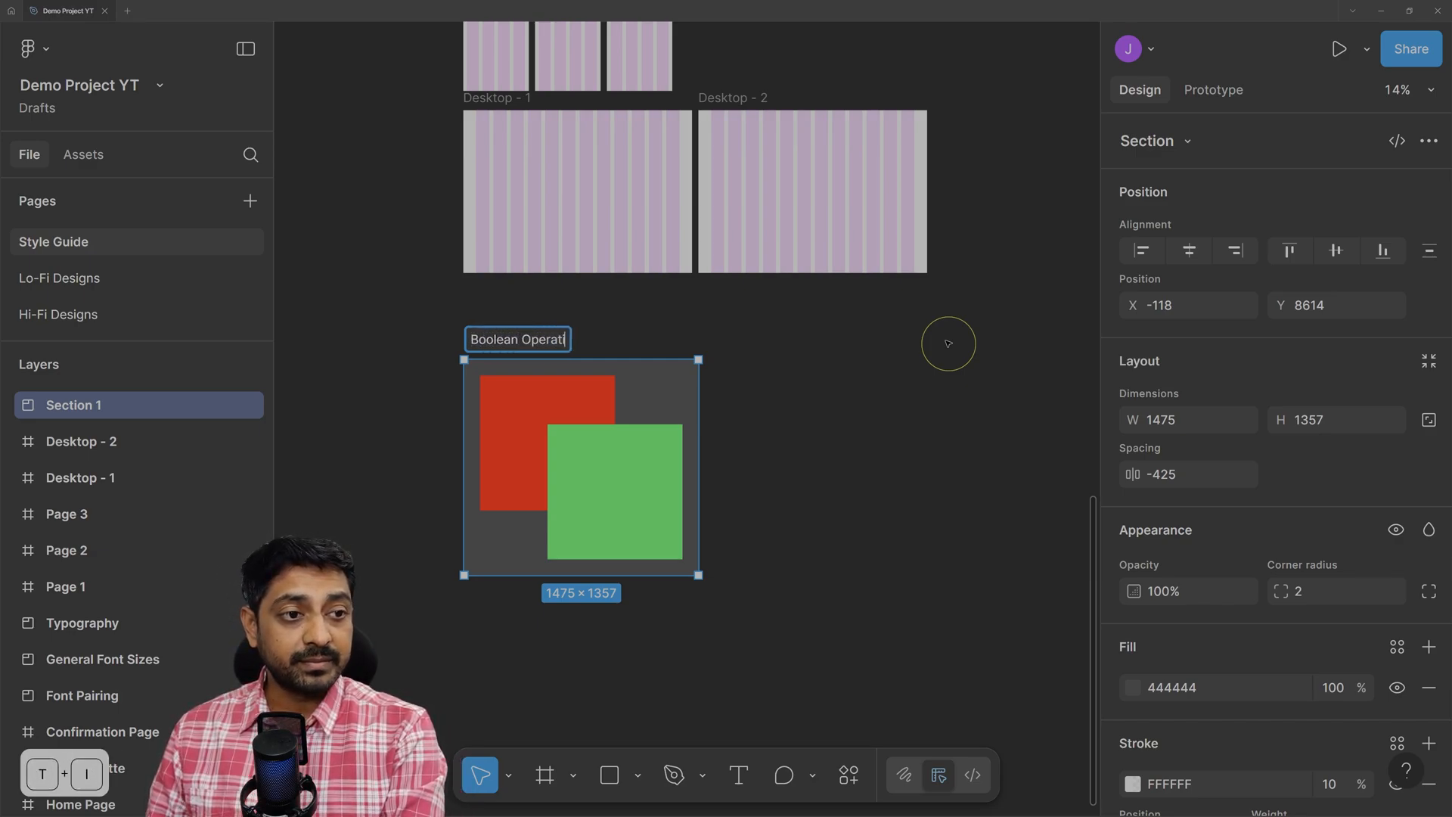
text(ons)
key(Return)
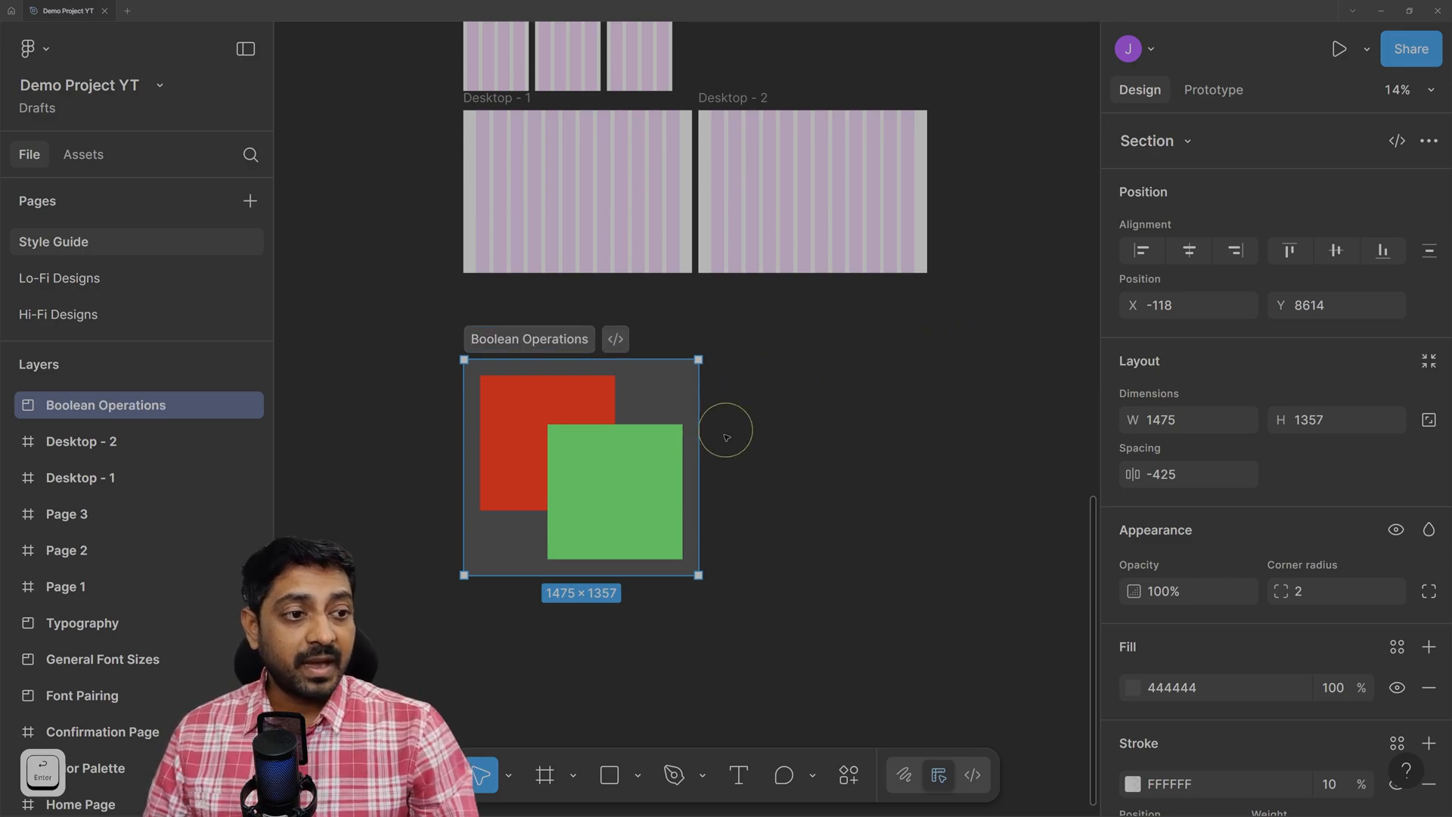
Enlarge the Boolean Operations section to about 3618 × 2143.
drag(698, 575, 1039, 701)
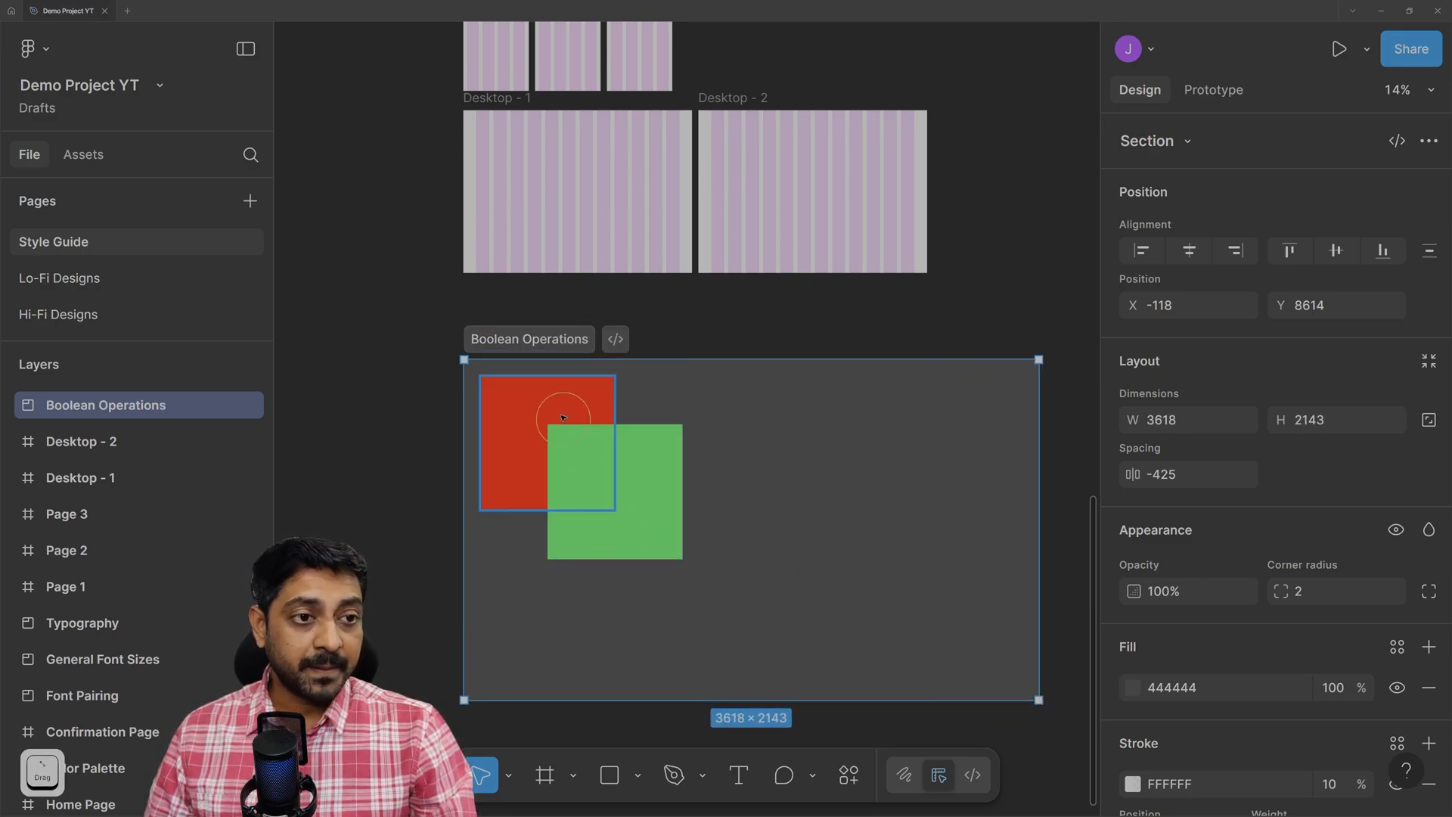
ctrl+scroll(907, 547, up, 2)
scroll(593, 411, down, 2)
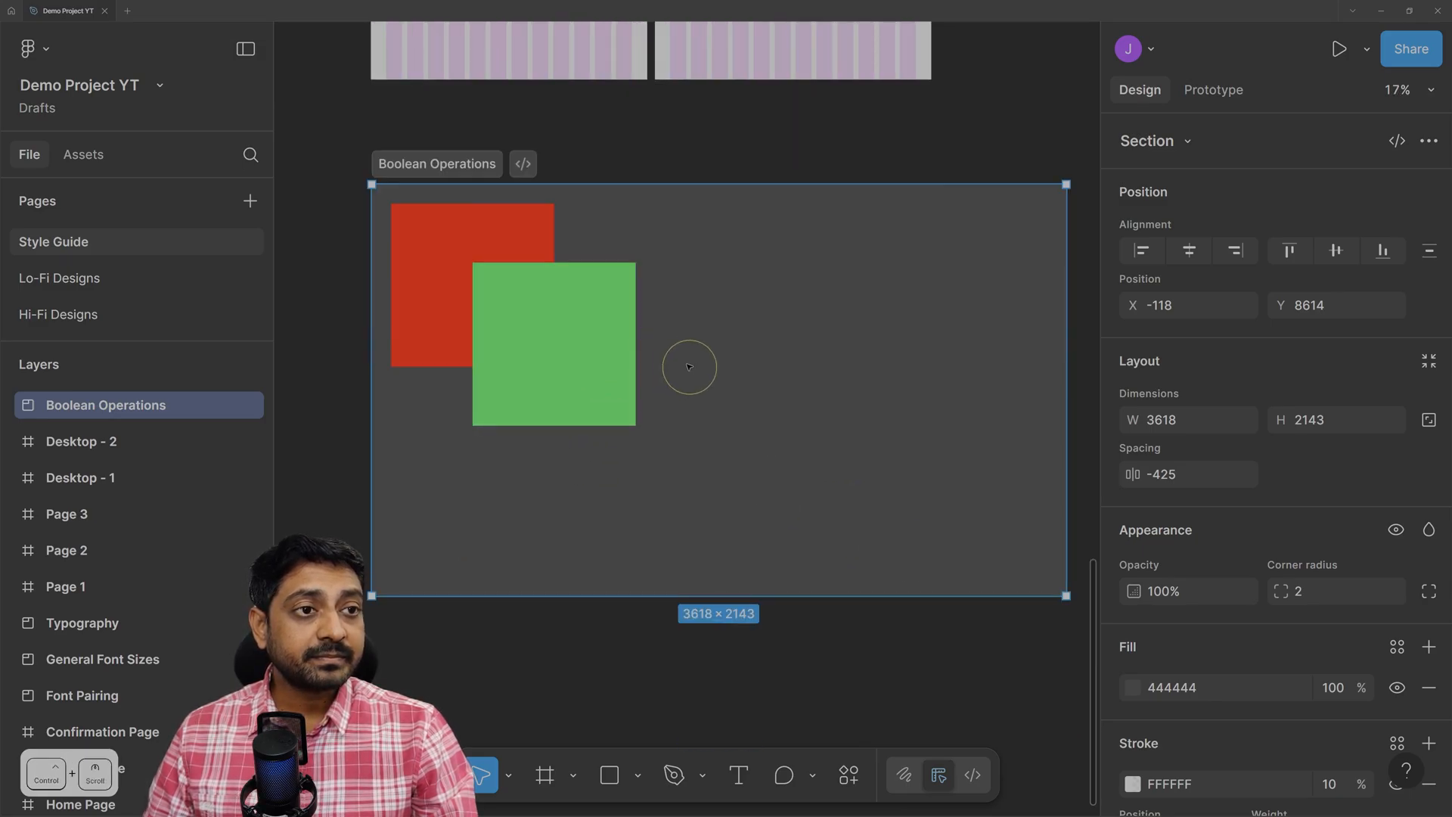
Change the section's fill from 444444 to FFFFFF and zoom to fit the section.
click(446, 169)
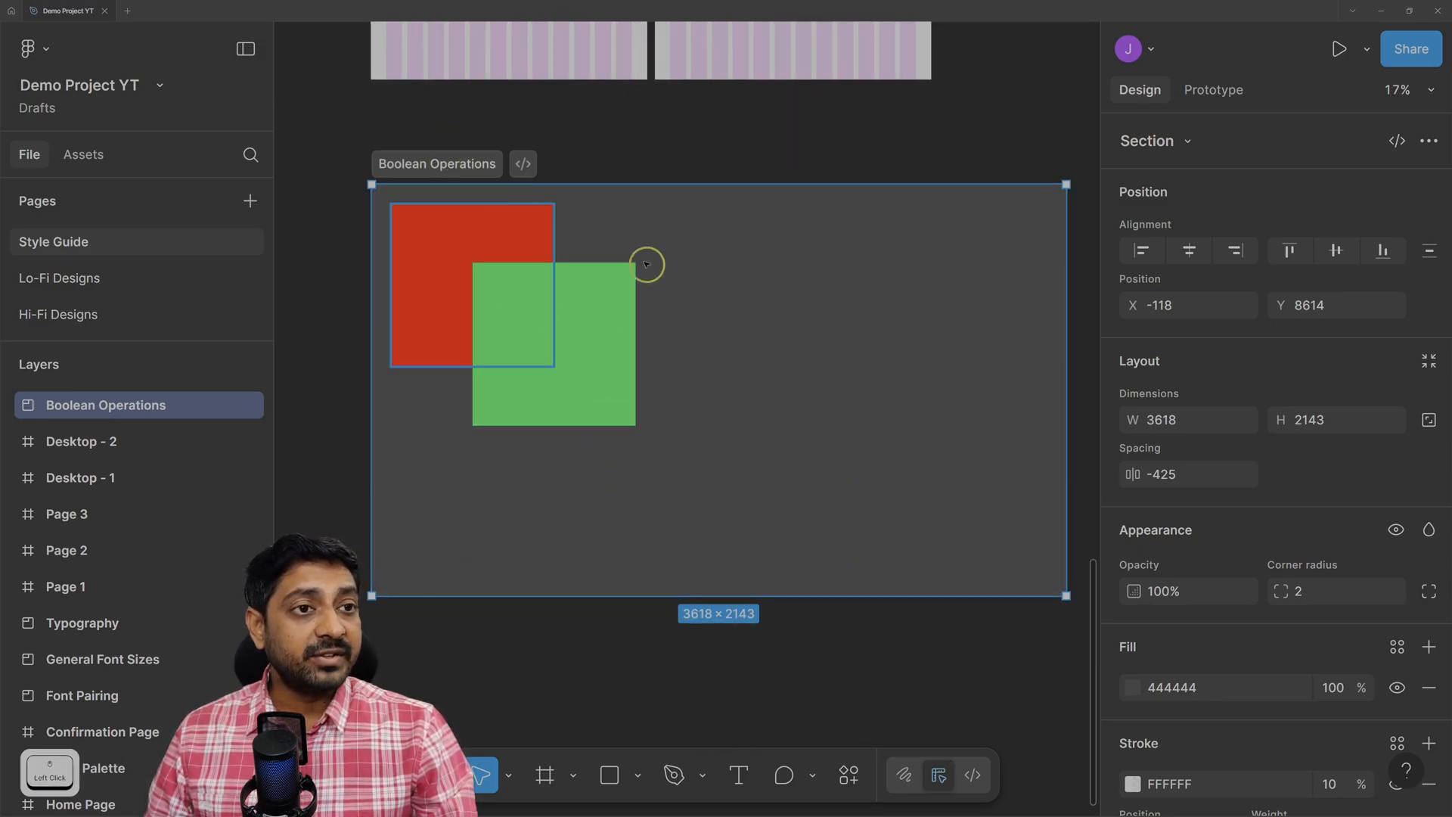
scroll(1181, 643, down, 5)
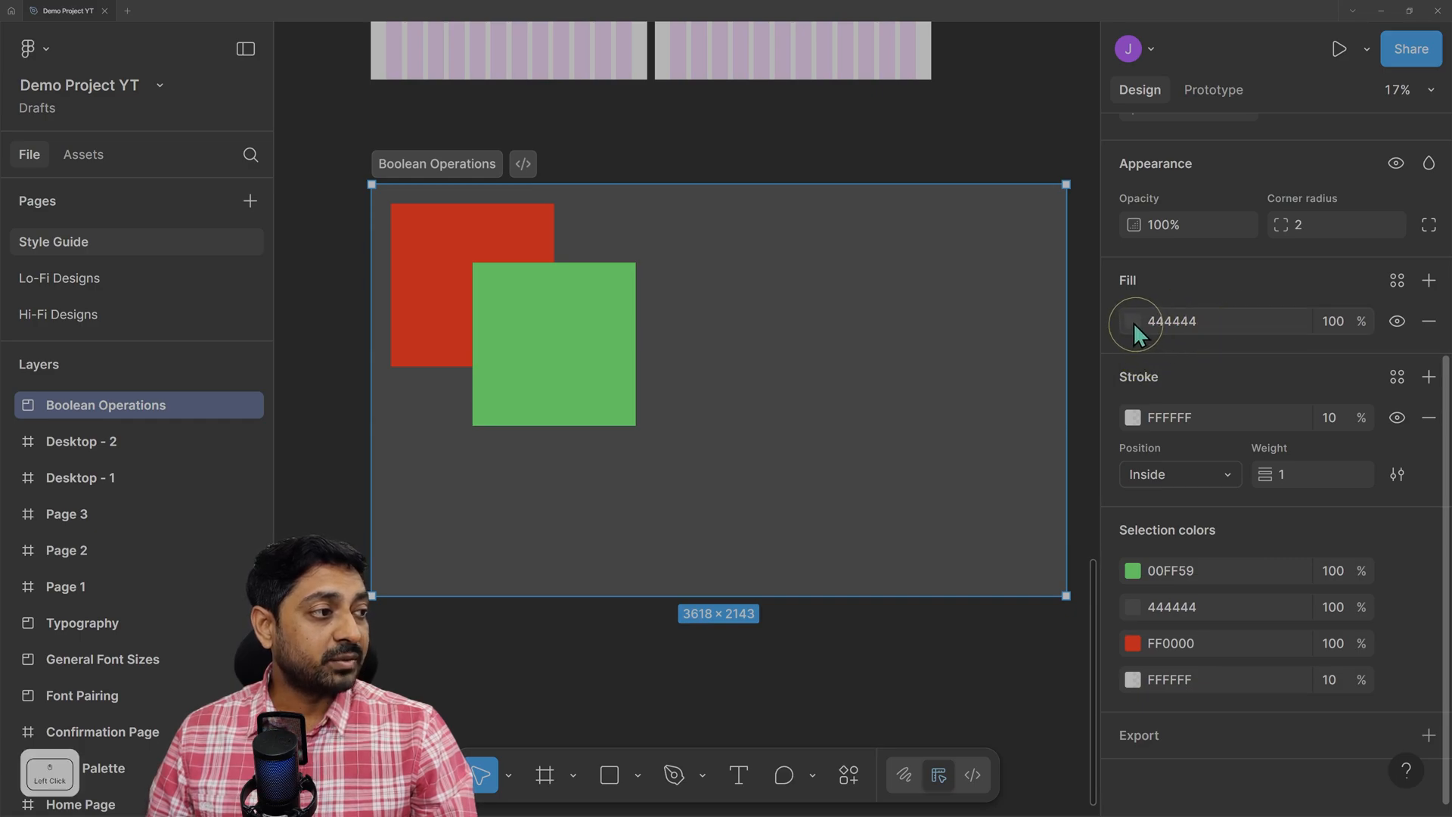
click(1133, 322)
drag(946, 378, 847, 289)
click(1079, 202)
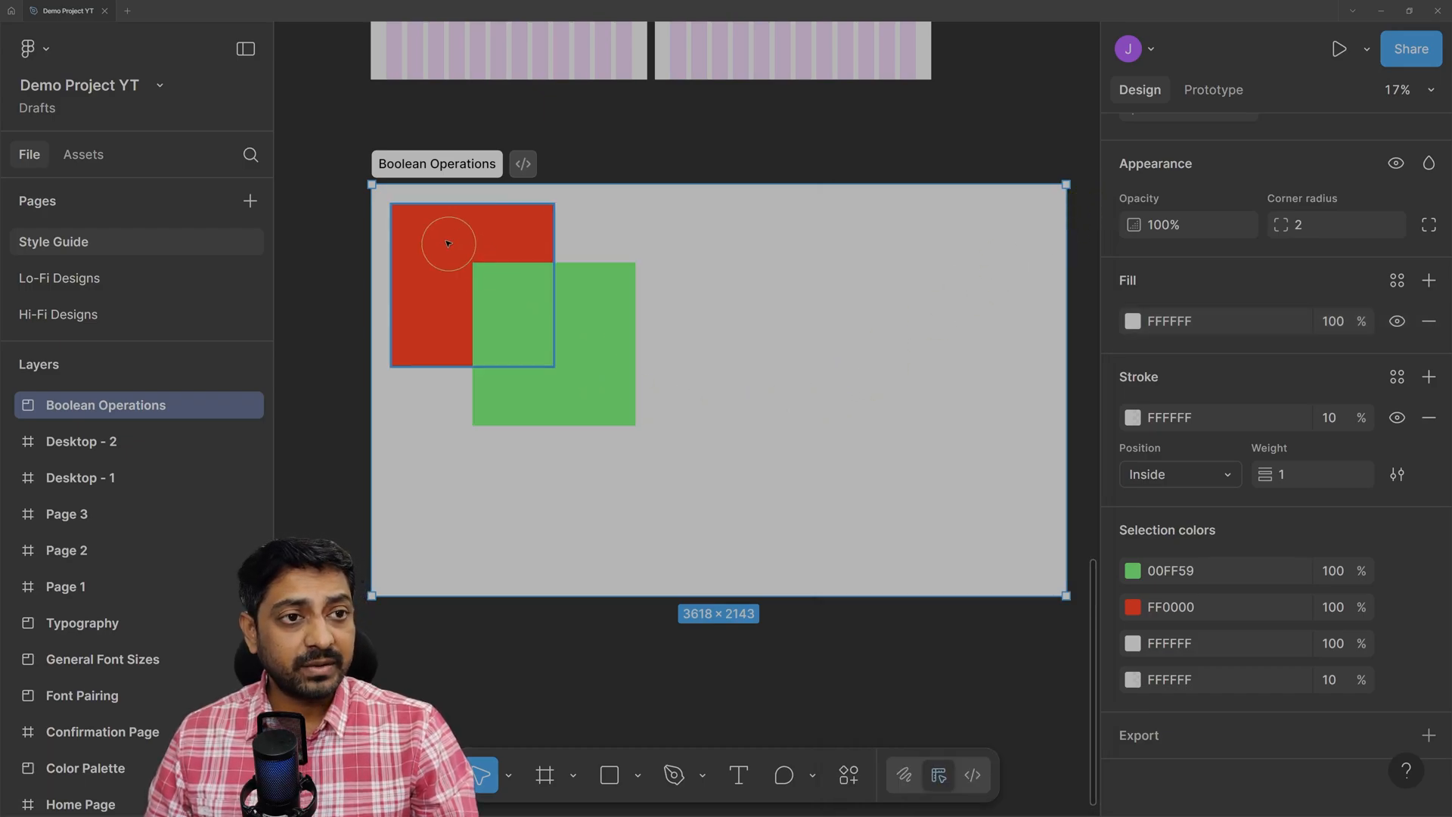
click(447, 163)
key(shift+2)
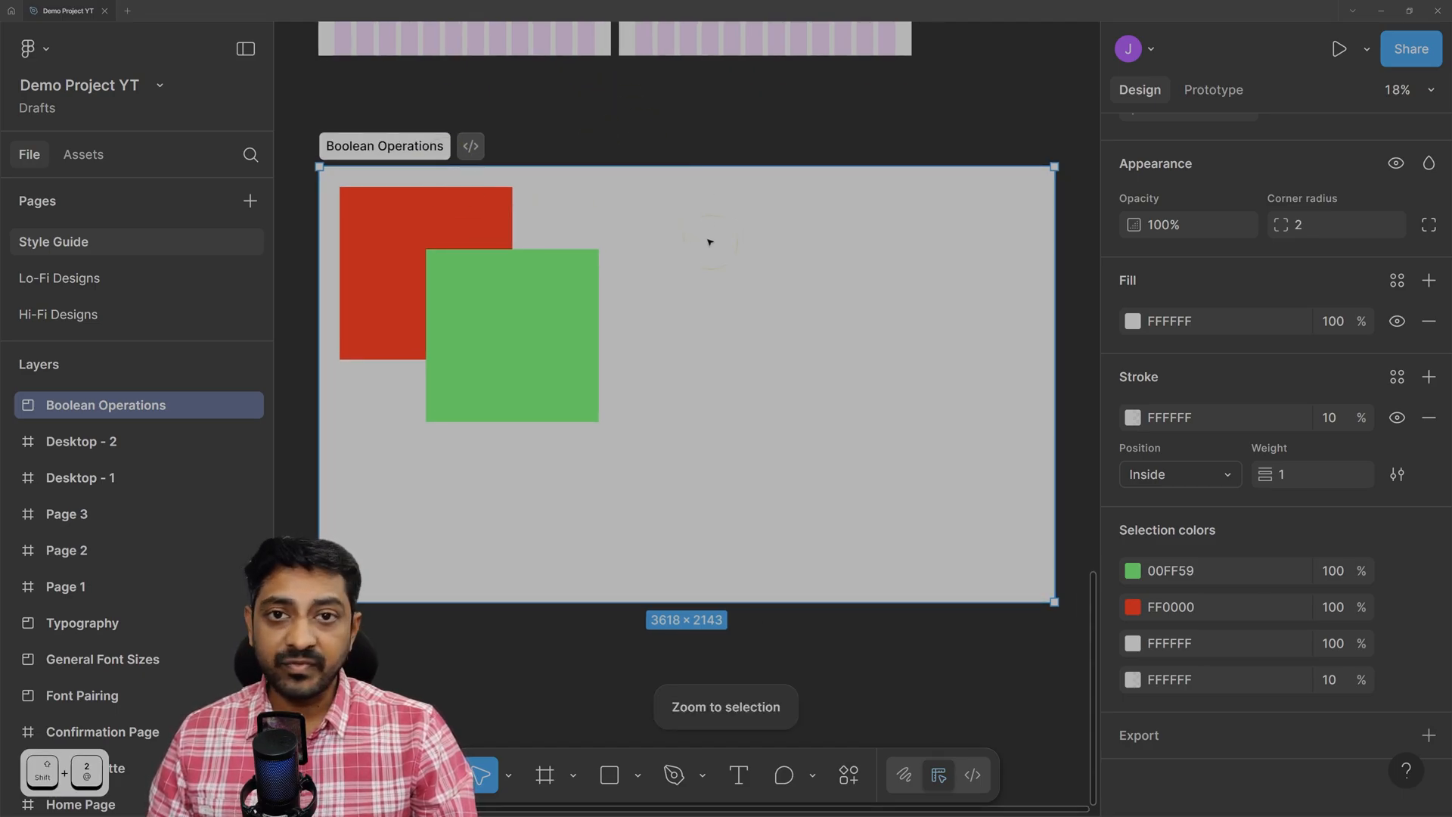
Select the red and green squares and list the boolean operations (Union, Subtract, Intersect, Exclude, Flatten).
key(Escape)
click(389, 265)
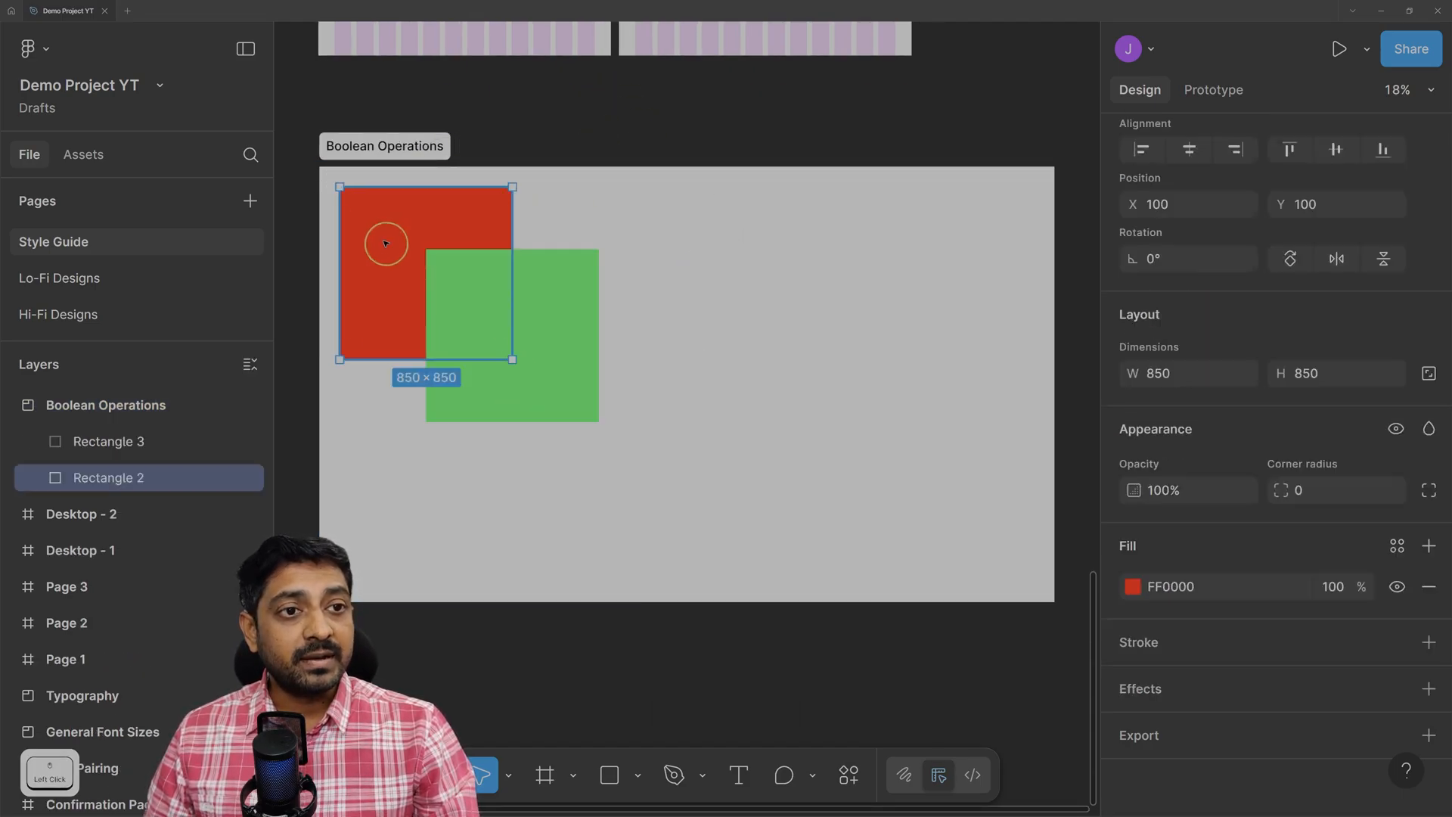
shift+click(564, 315)
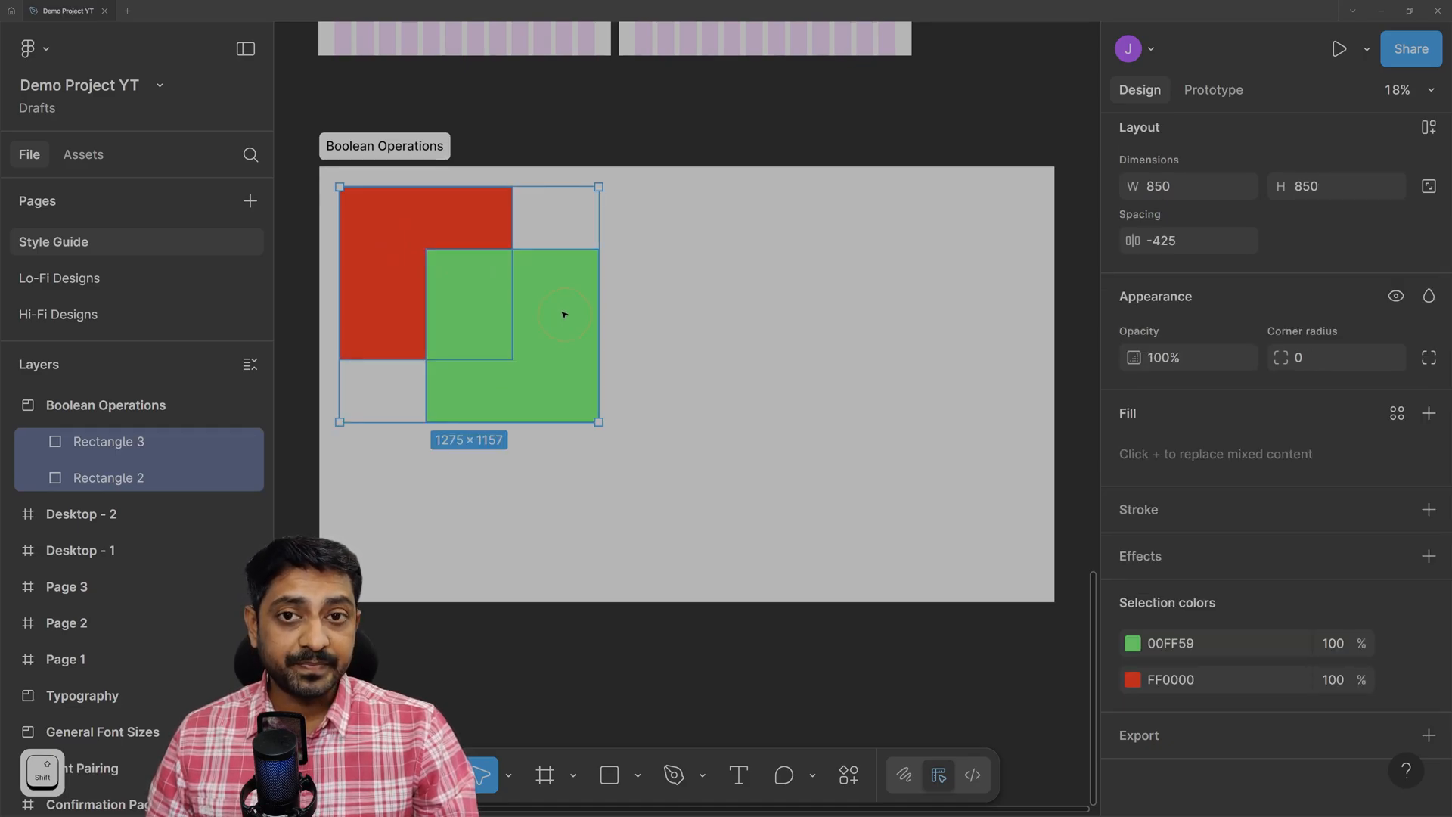
scroll(1158, 239, up, 4)
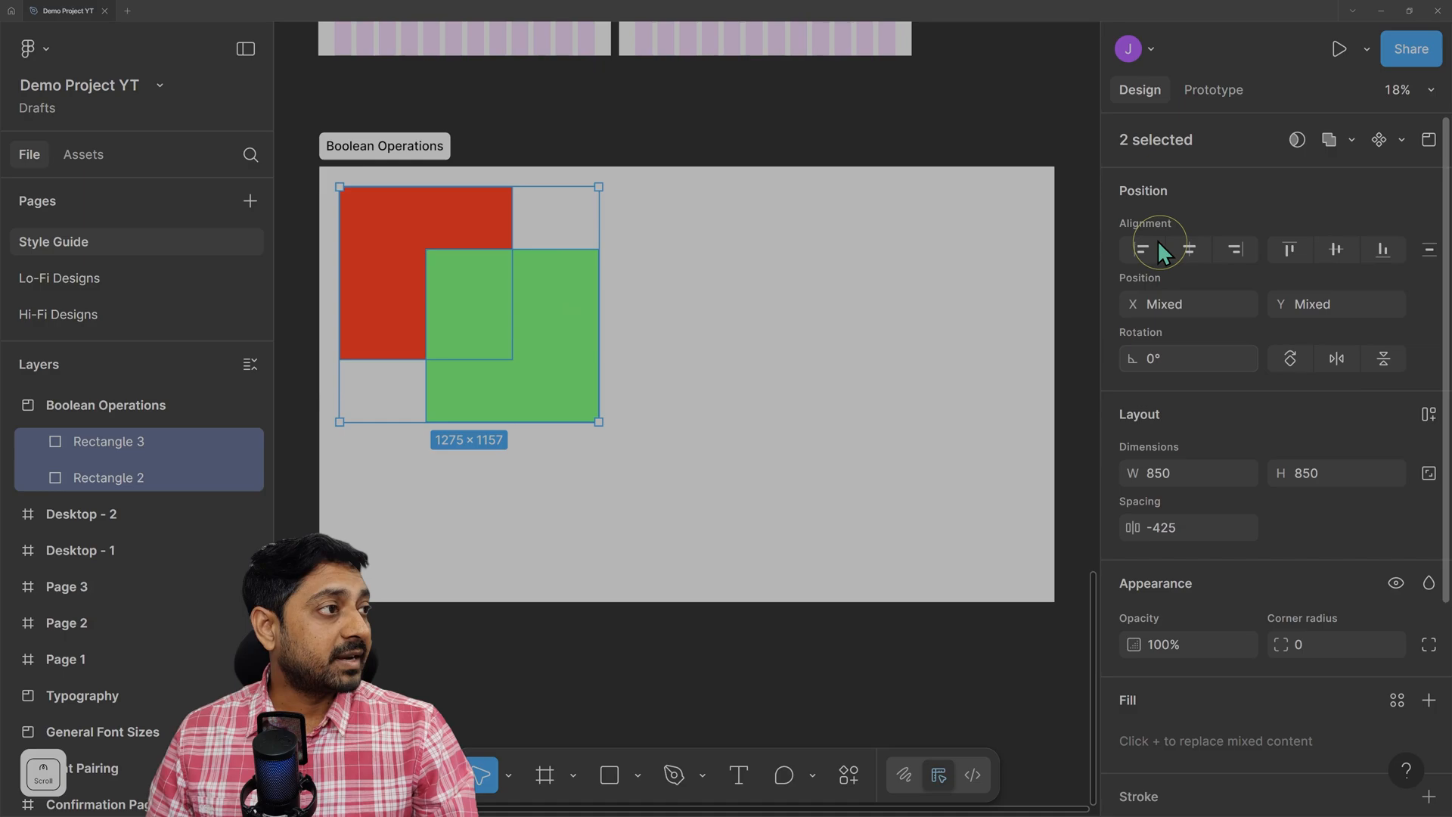
click(1350, 142)
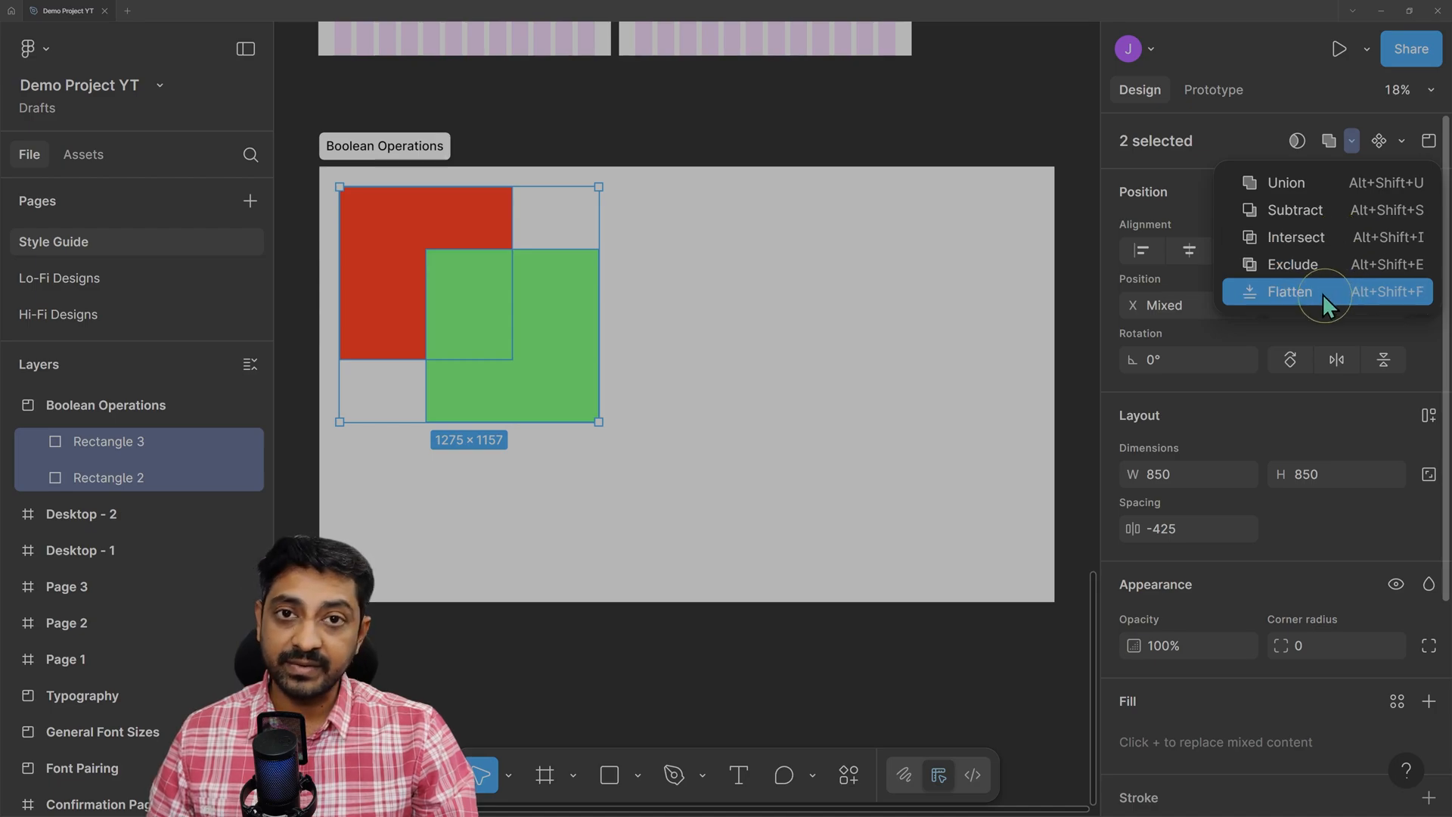
Apply Union to form one green 1275 × 1157 shape and move it right and down.
click(1318, 185)
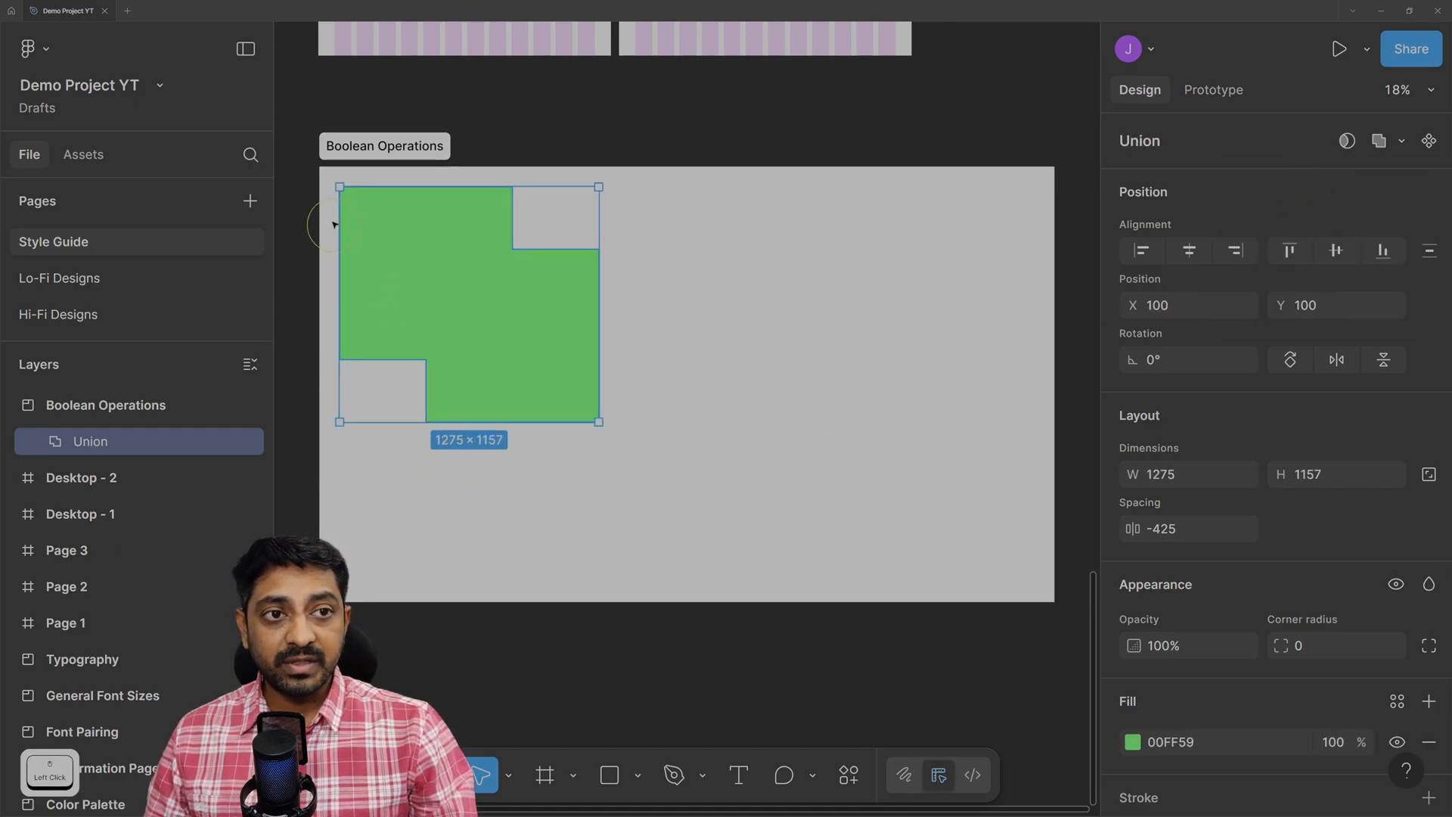
drag(396, 242, 455, 266)
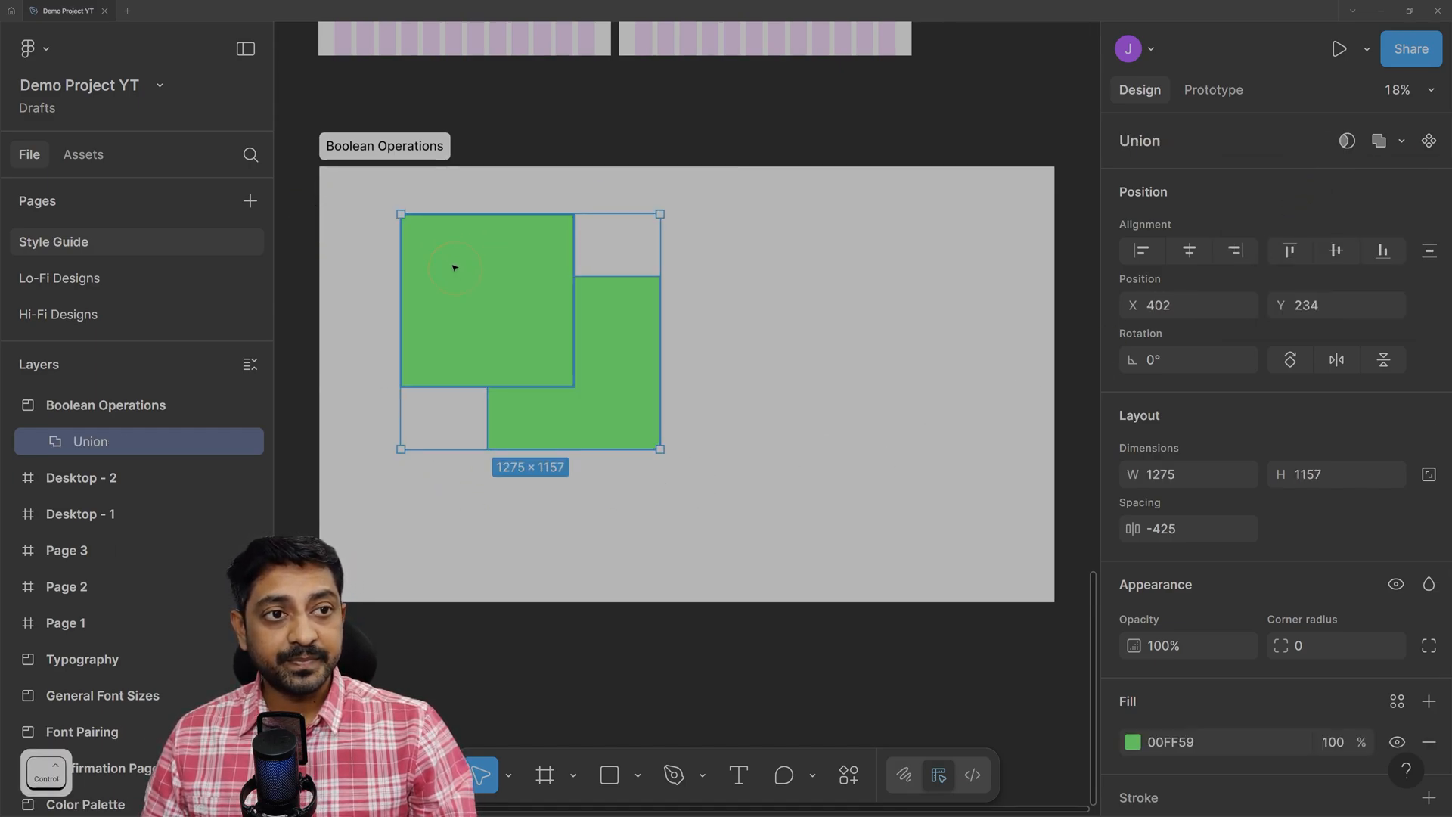
ctrl+scroll(454, 266, up, 3)
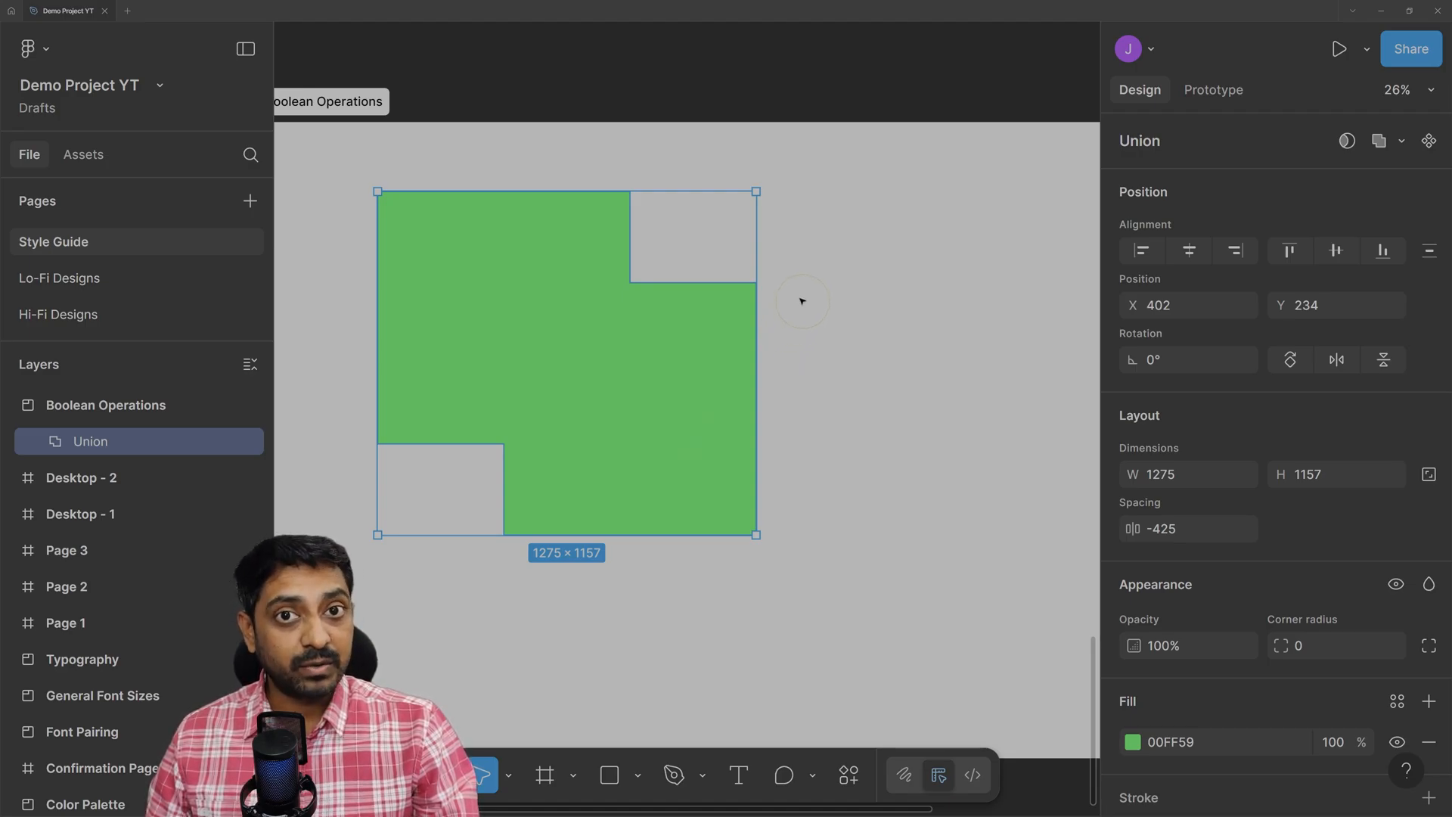
click(774, 350)
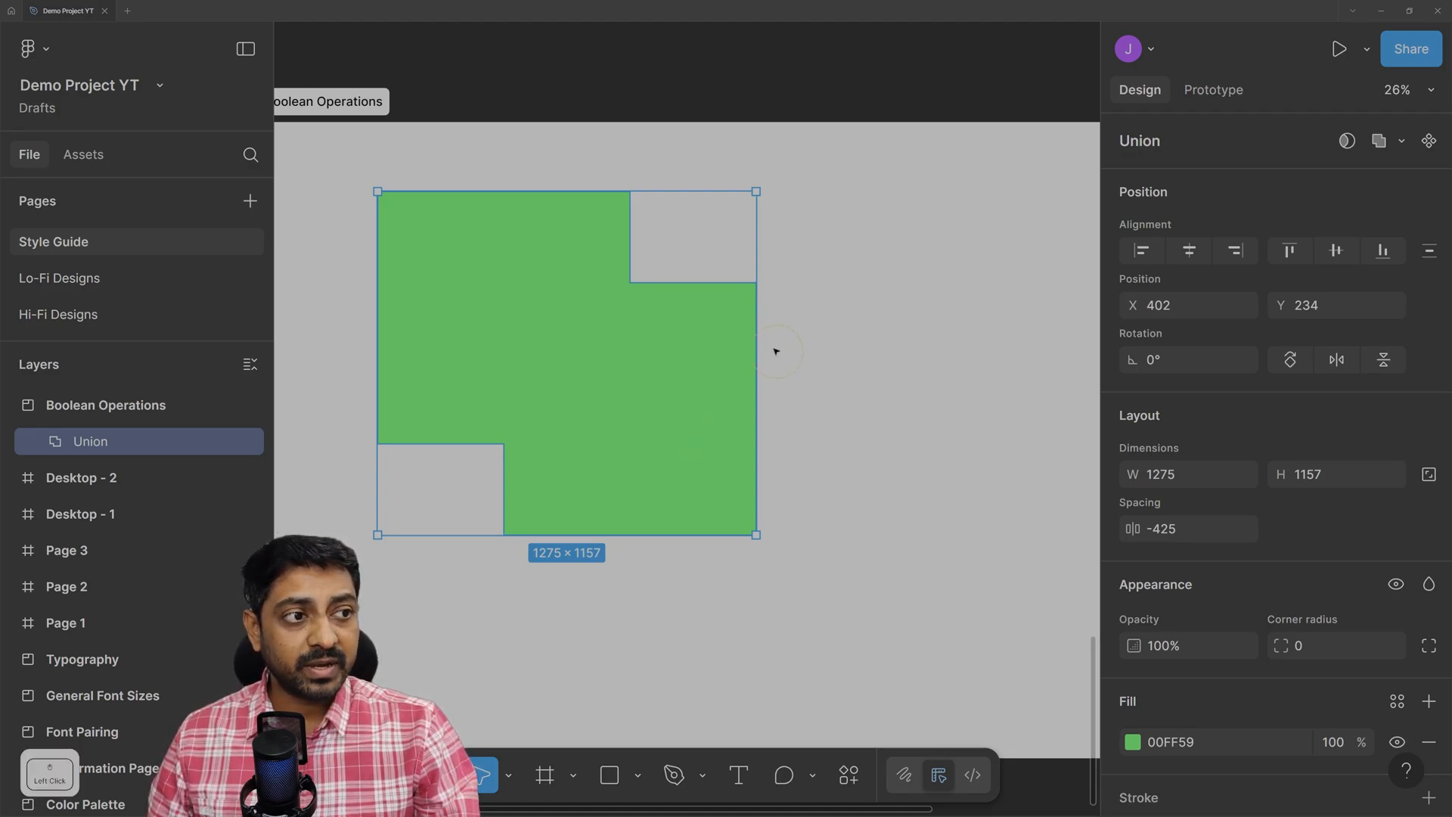
click(568, 329)
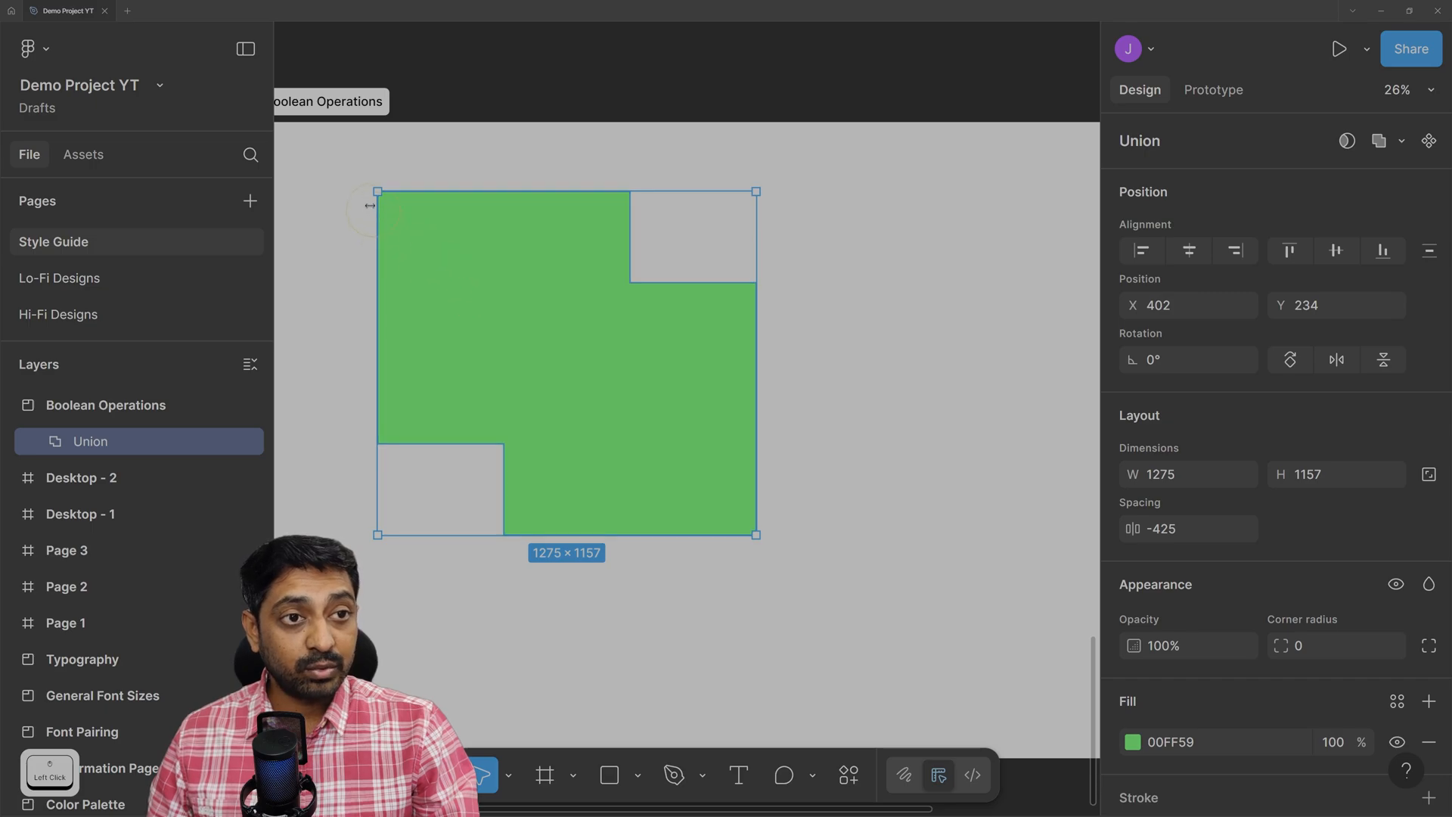
click(456, 264)
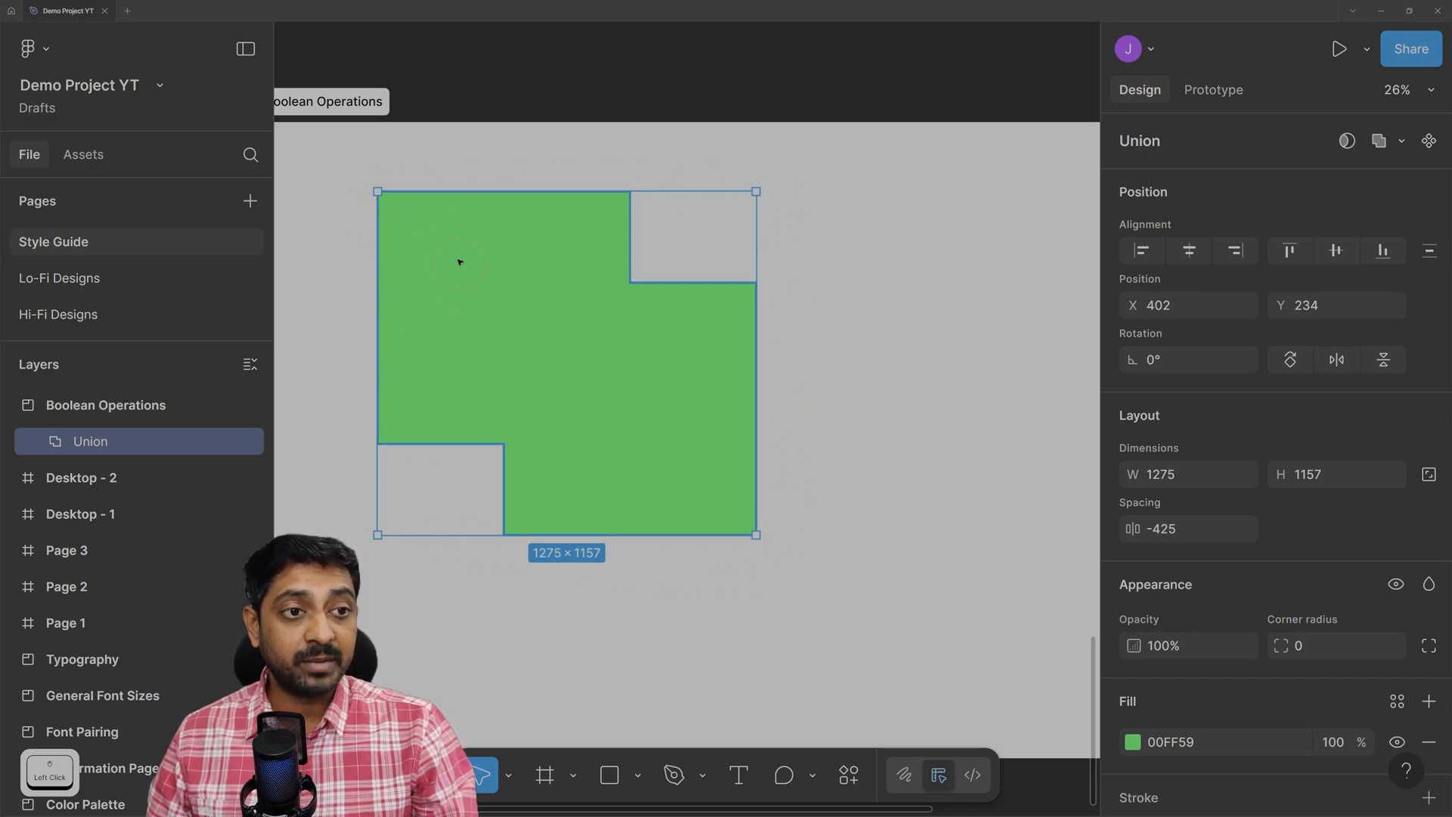
mouse_move(574, 357)
mouse_down()
mouse_move(552, 304)
mouse_move(558, 363)
mouse_move(598, 353)
mouse_move(587, 346)
mouse_up()
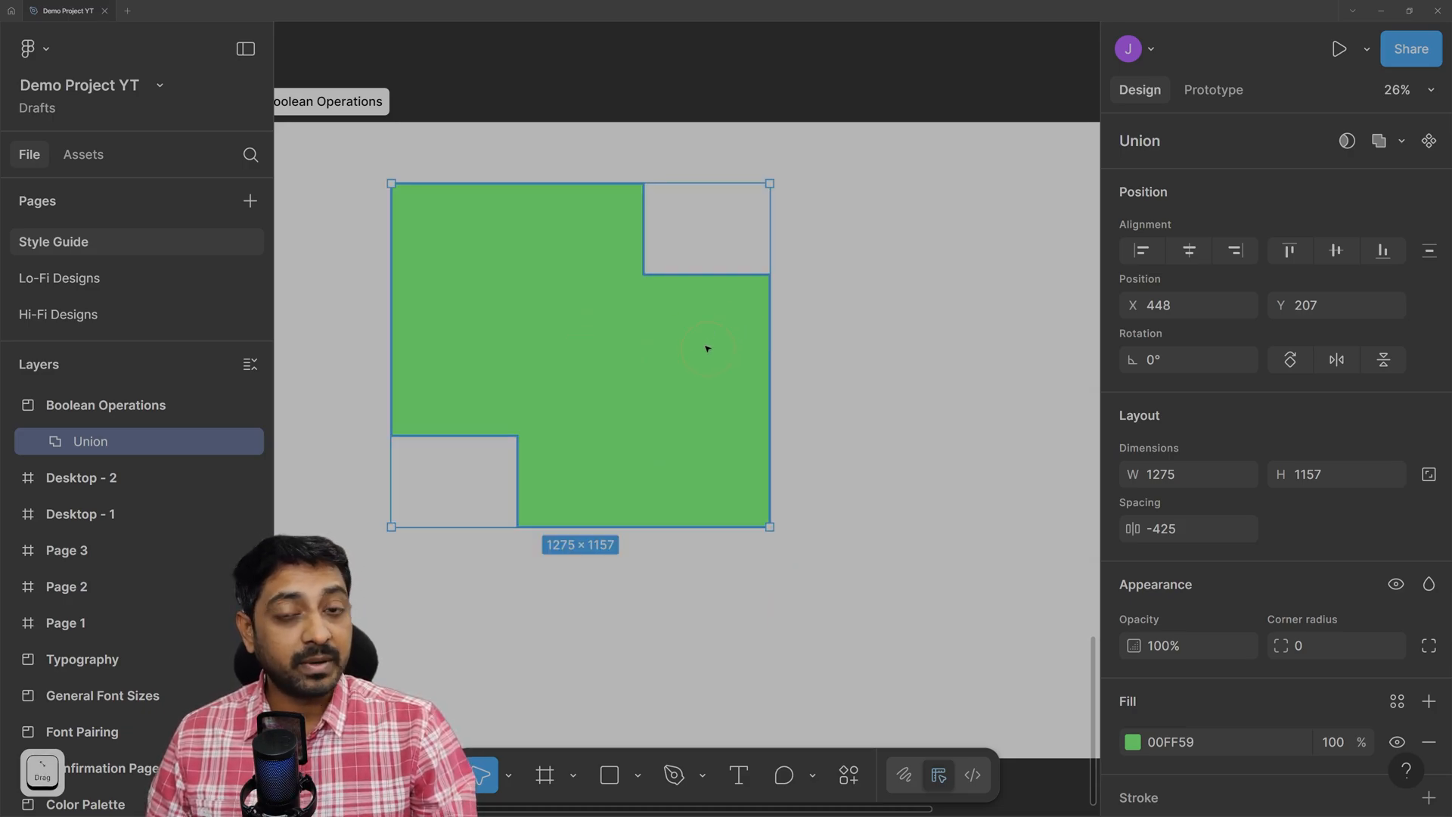
key(ctrl+z)
click(808, 262)
key(ctrl+z)
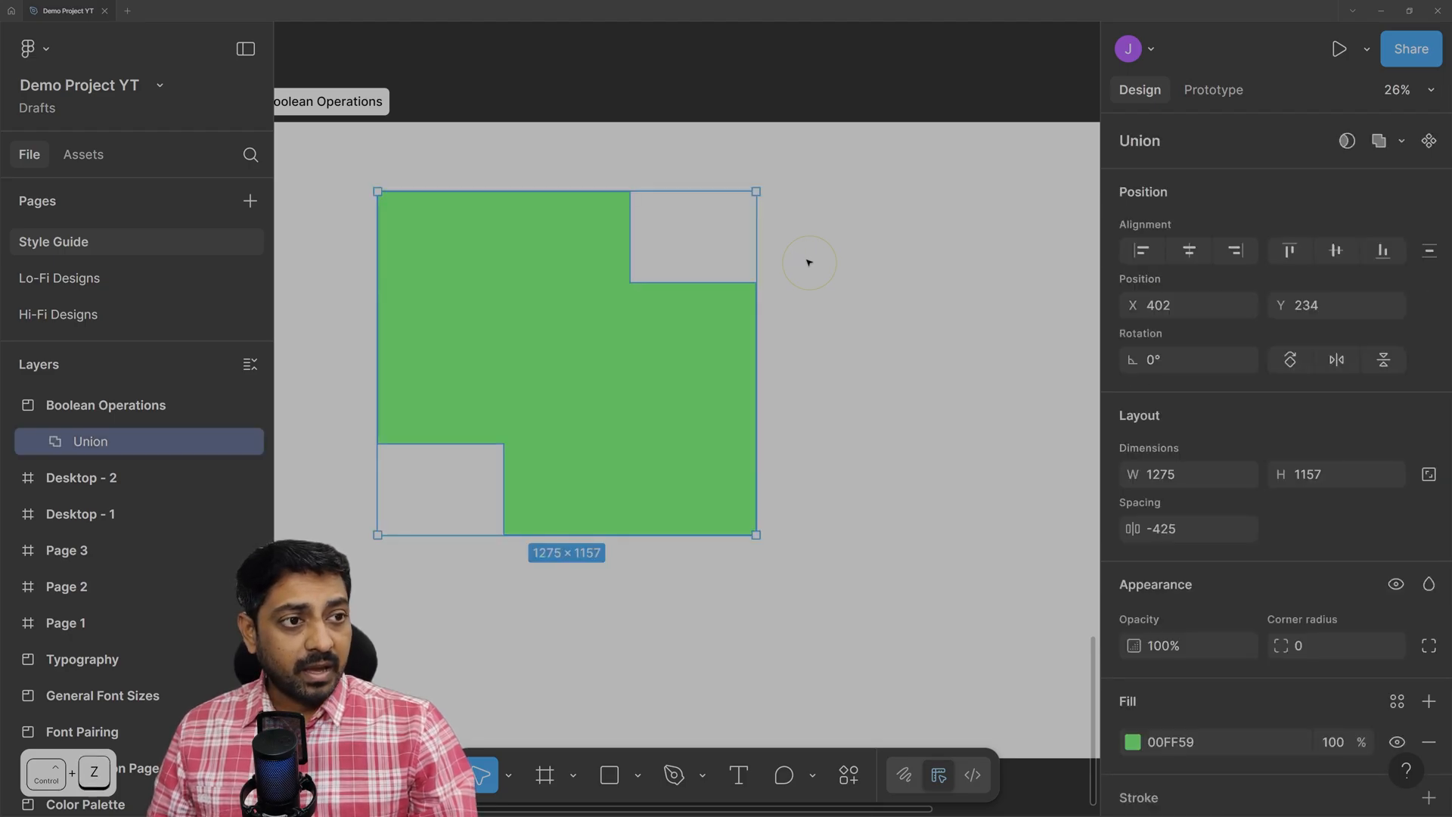
key(ctrl+z)
key(ctrl+z)
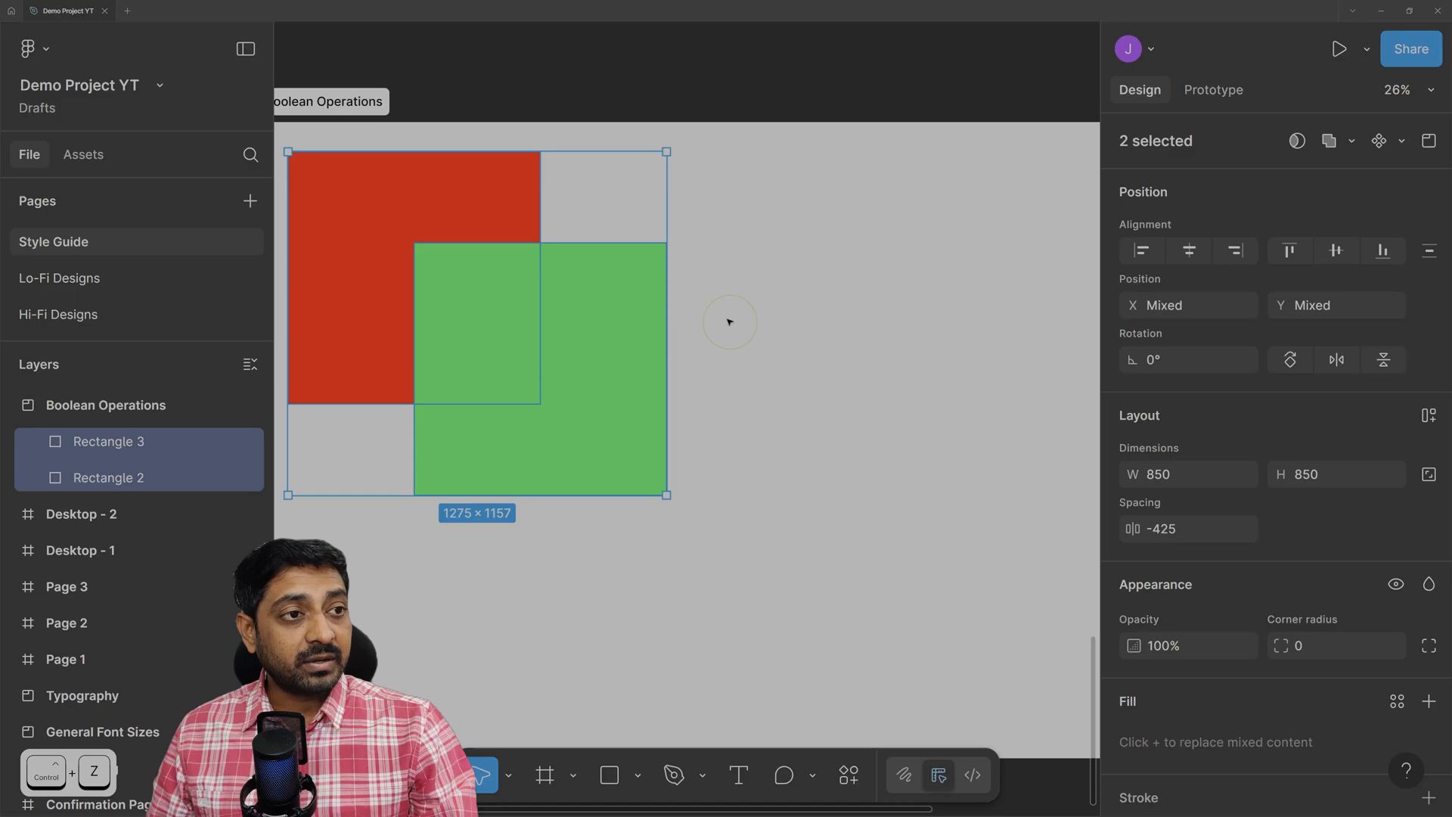
scroll(729, 321, left, 3)
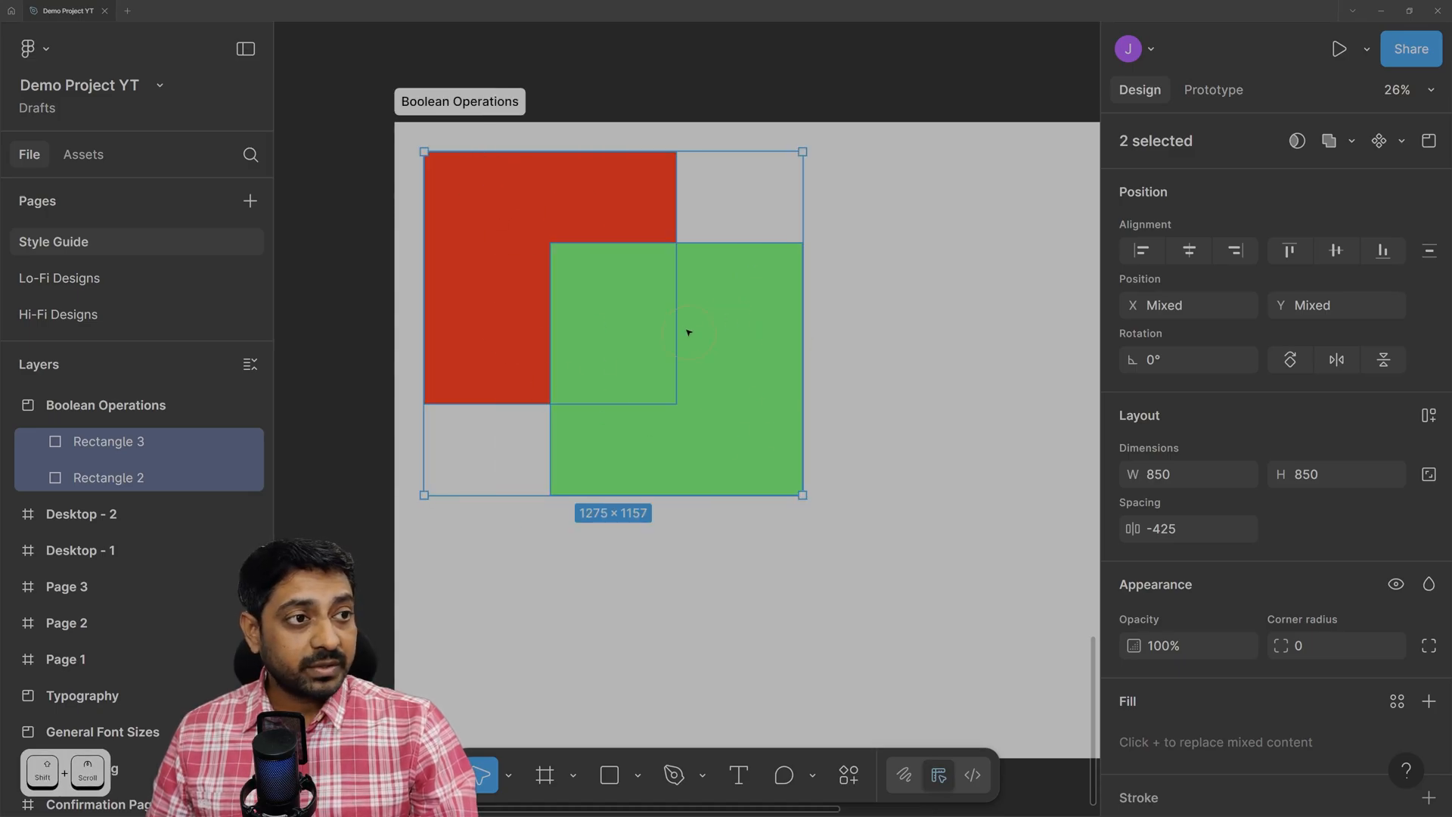
click(856, 277)
click(506, 211)
click(685, 437)
click(536, 201)
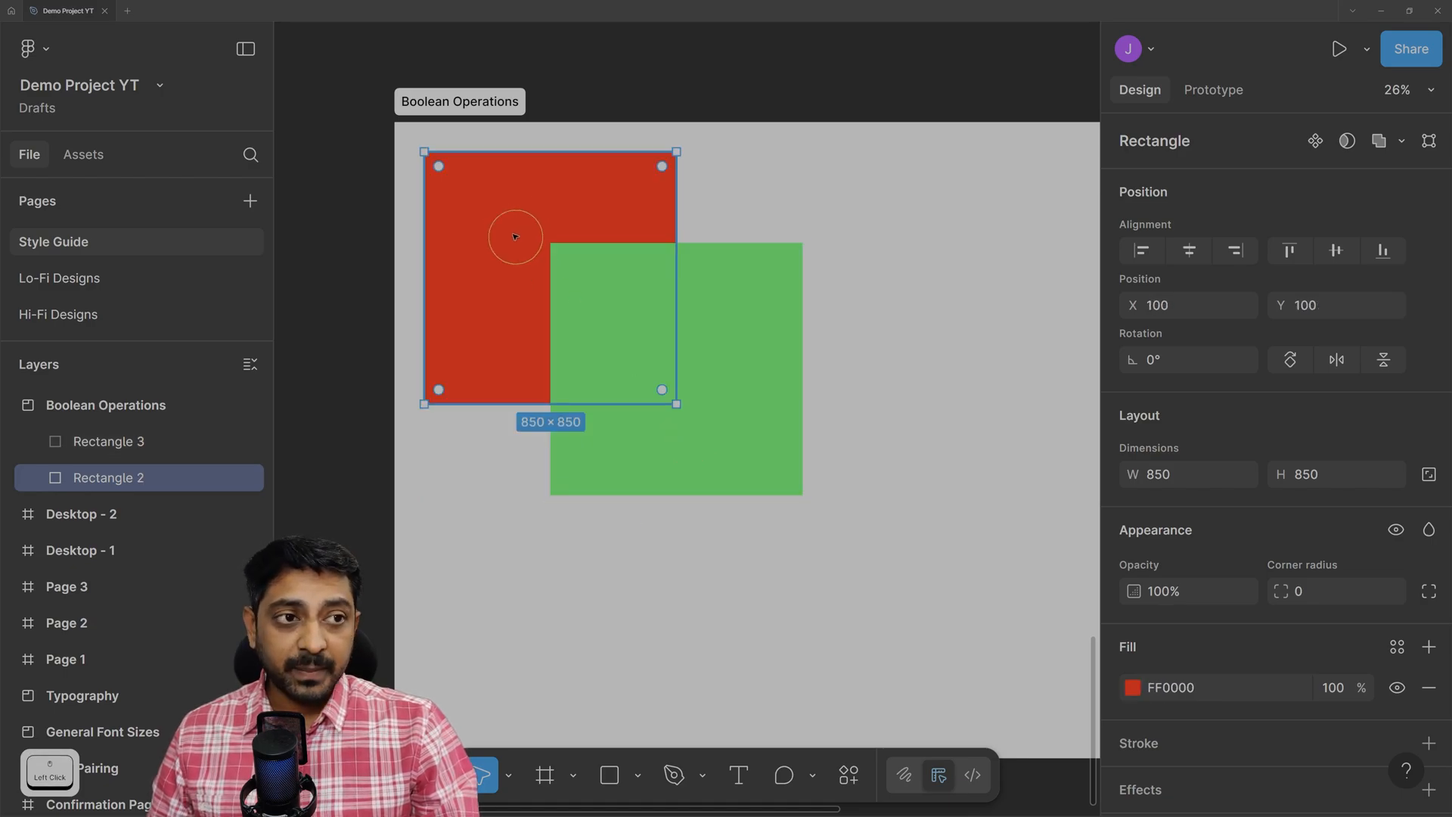
click(749, 350)
click(582, 176)
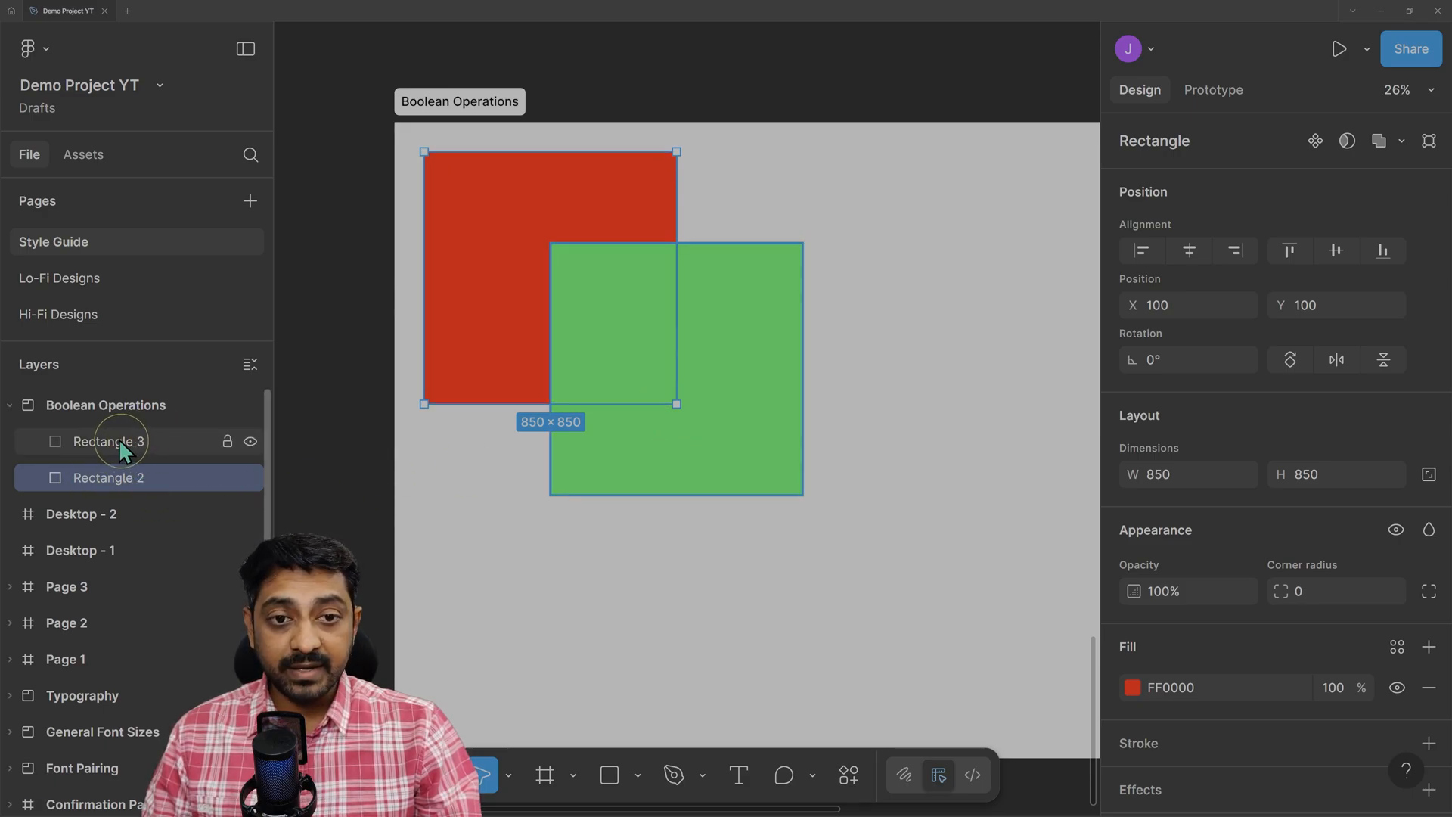
click(91, 404)
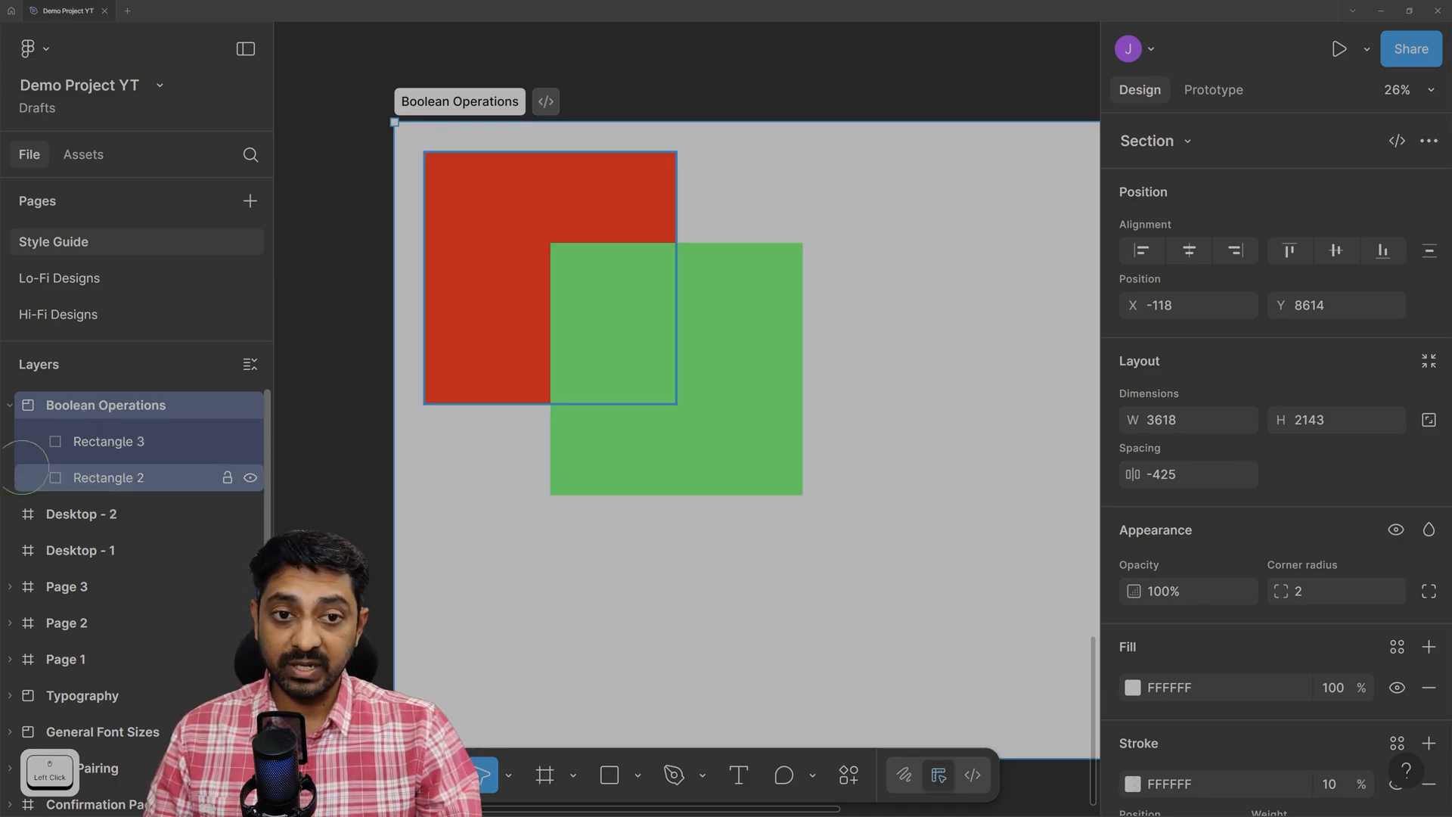
click(558, 194)
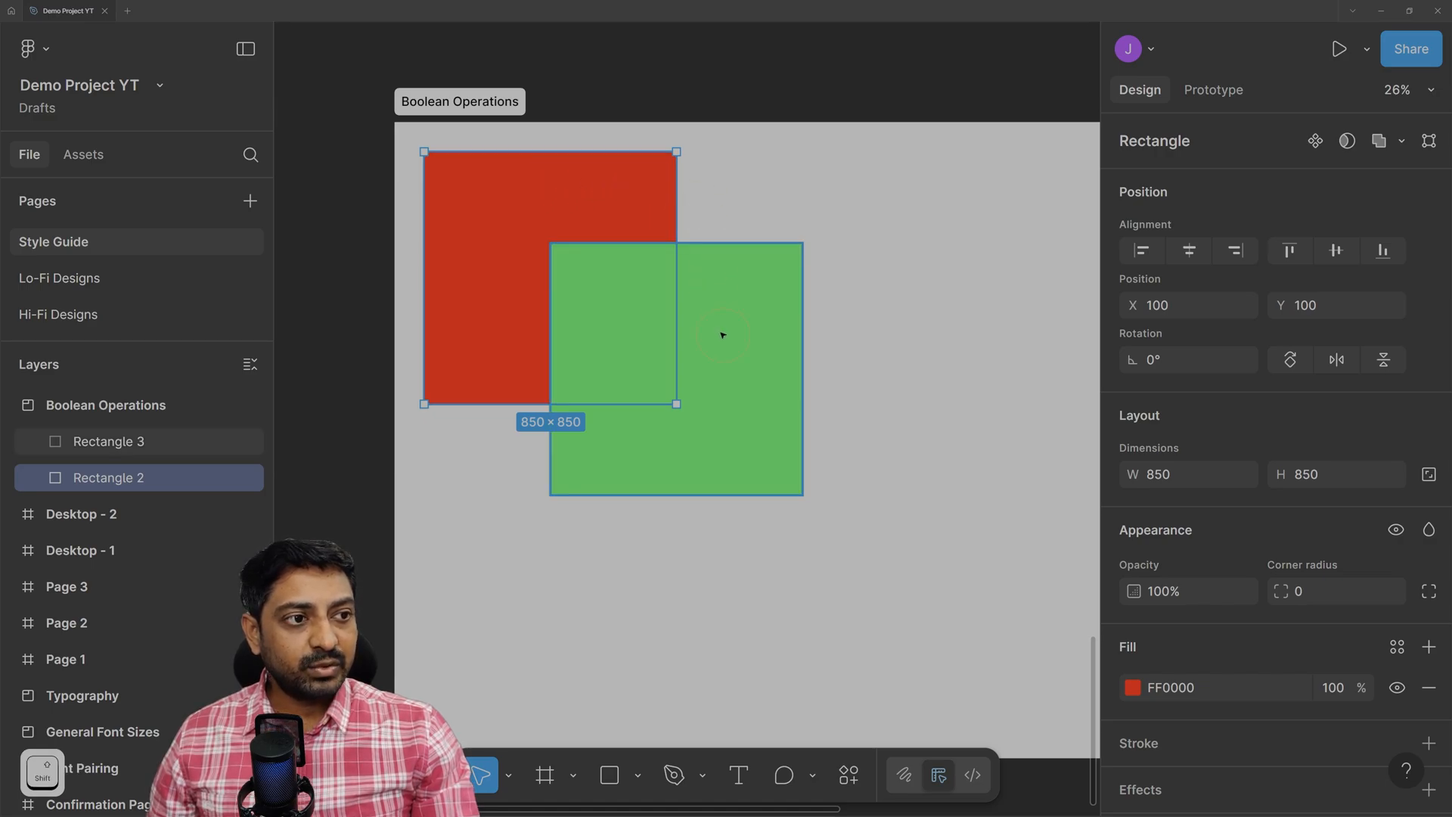
shift+click(173, 451)
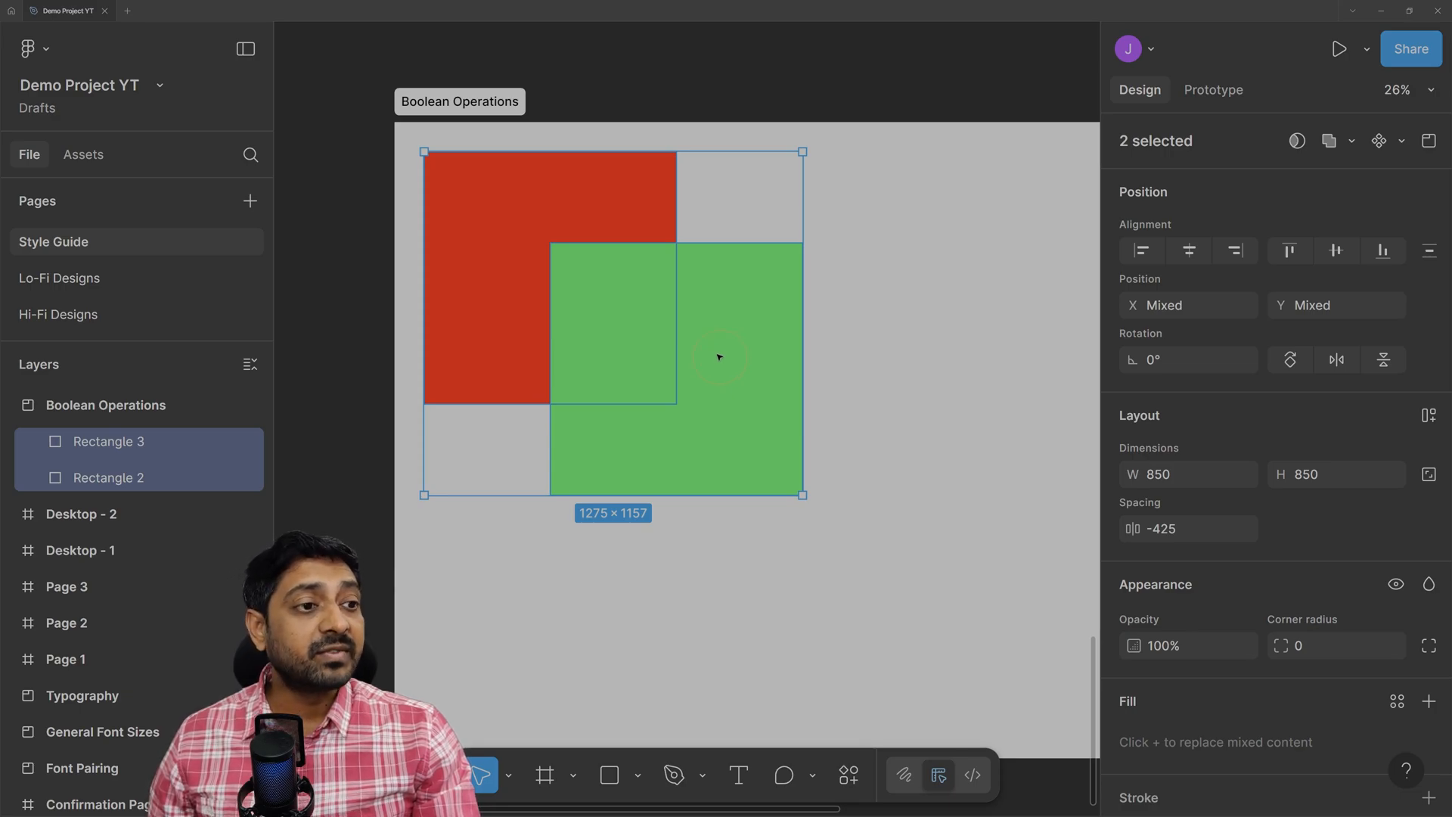
Apply Union to the squares and inspect its Rectangle 2 and Rectangle 3 children.
click(1331, 143)
click(100, 446)
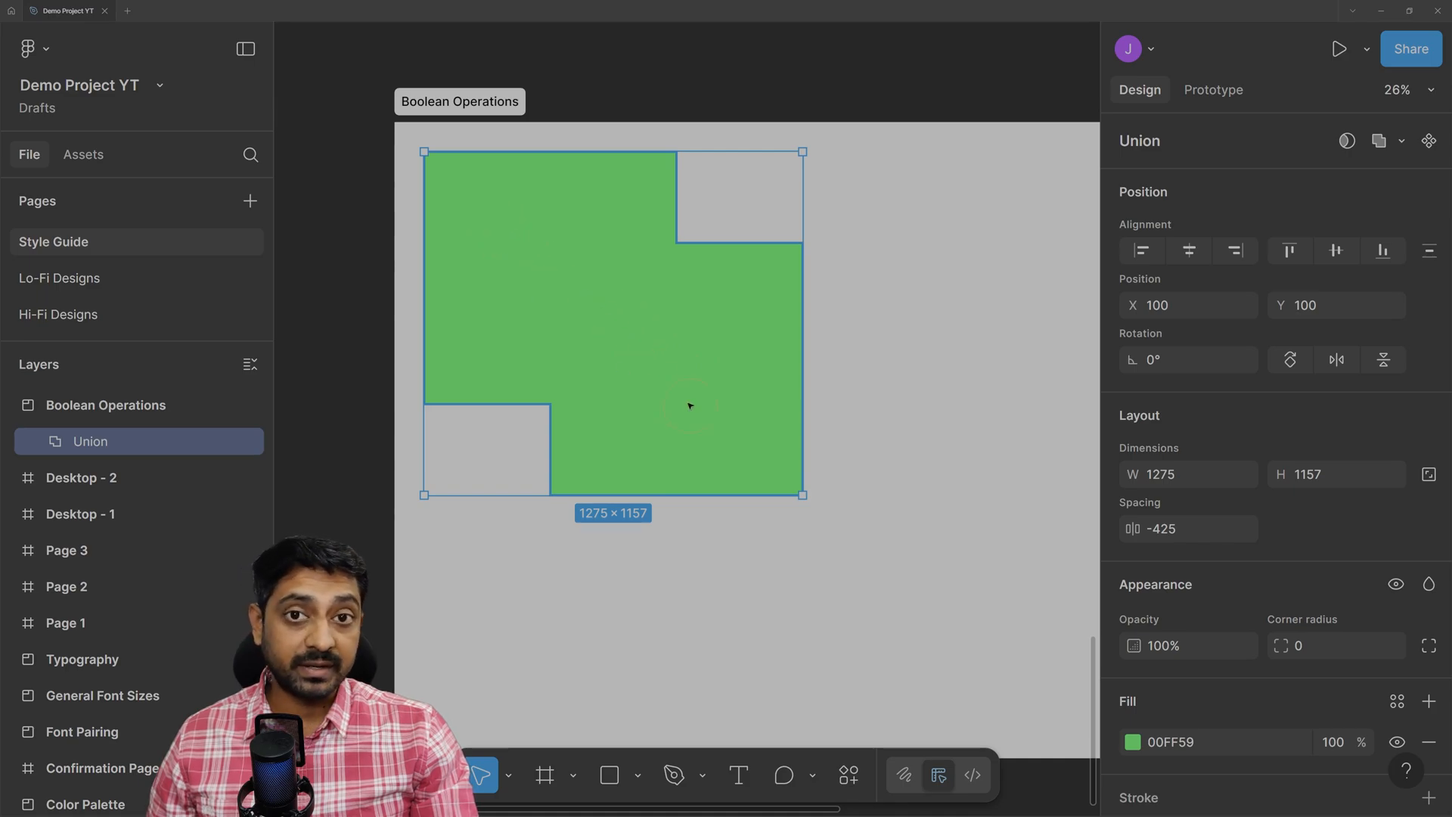
click(35, 442)
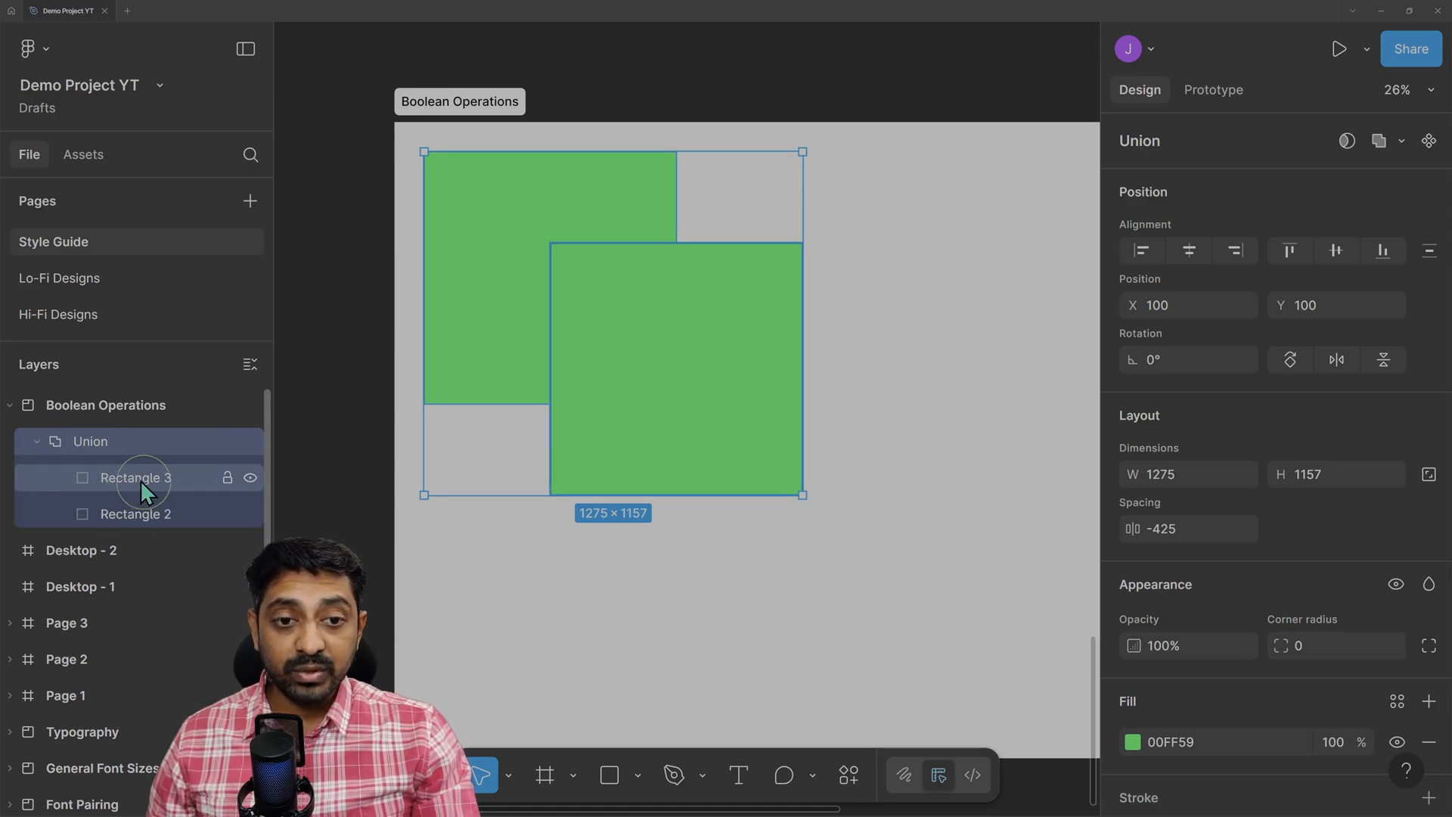
click(37, 441)
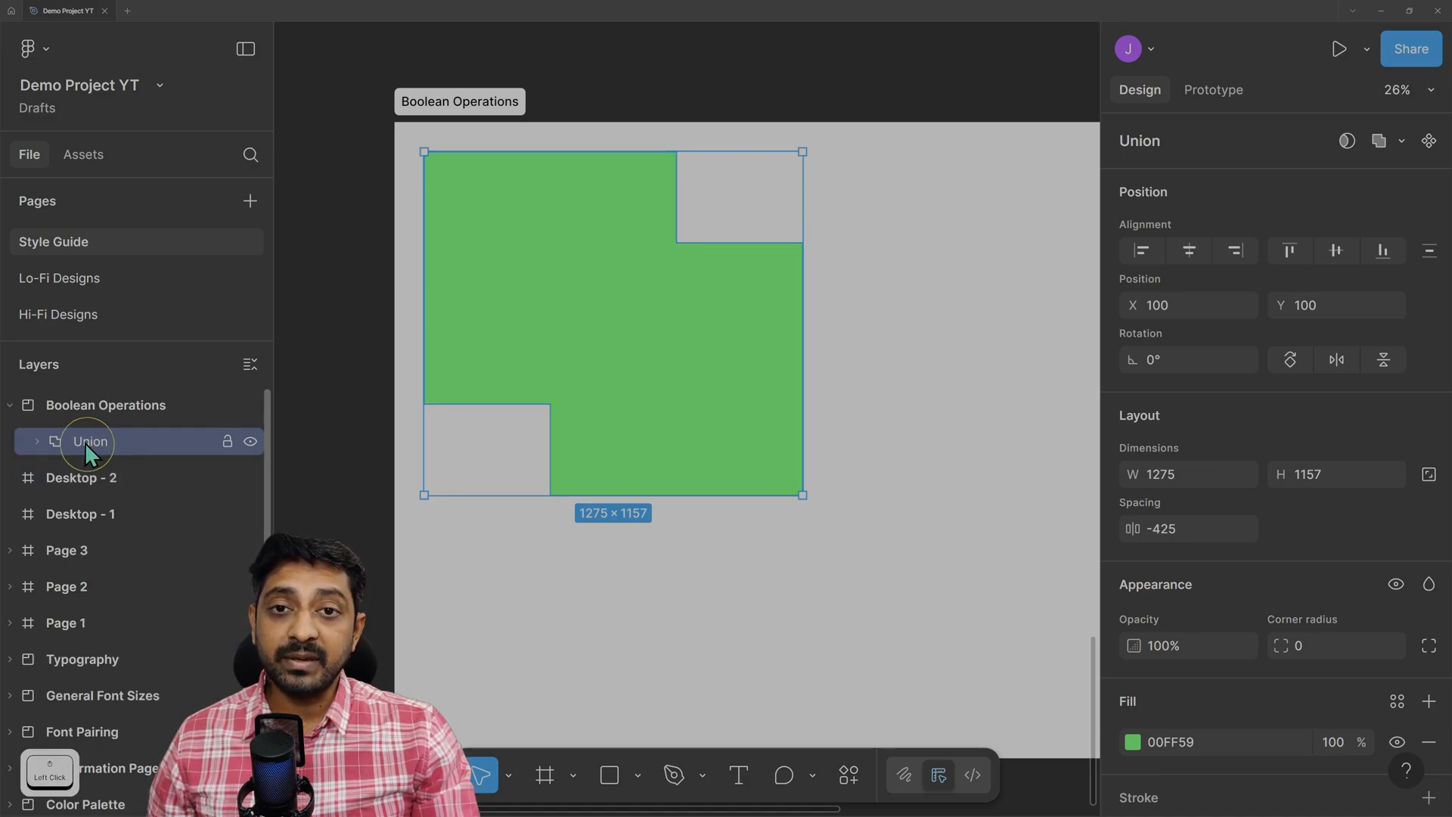
Shift the union slightly right, check each child rectangle, then reselect the whole union.
drag(624, 282, 649, 325)
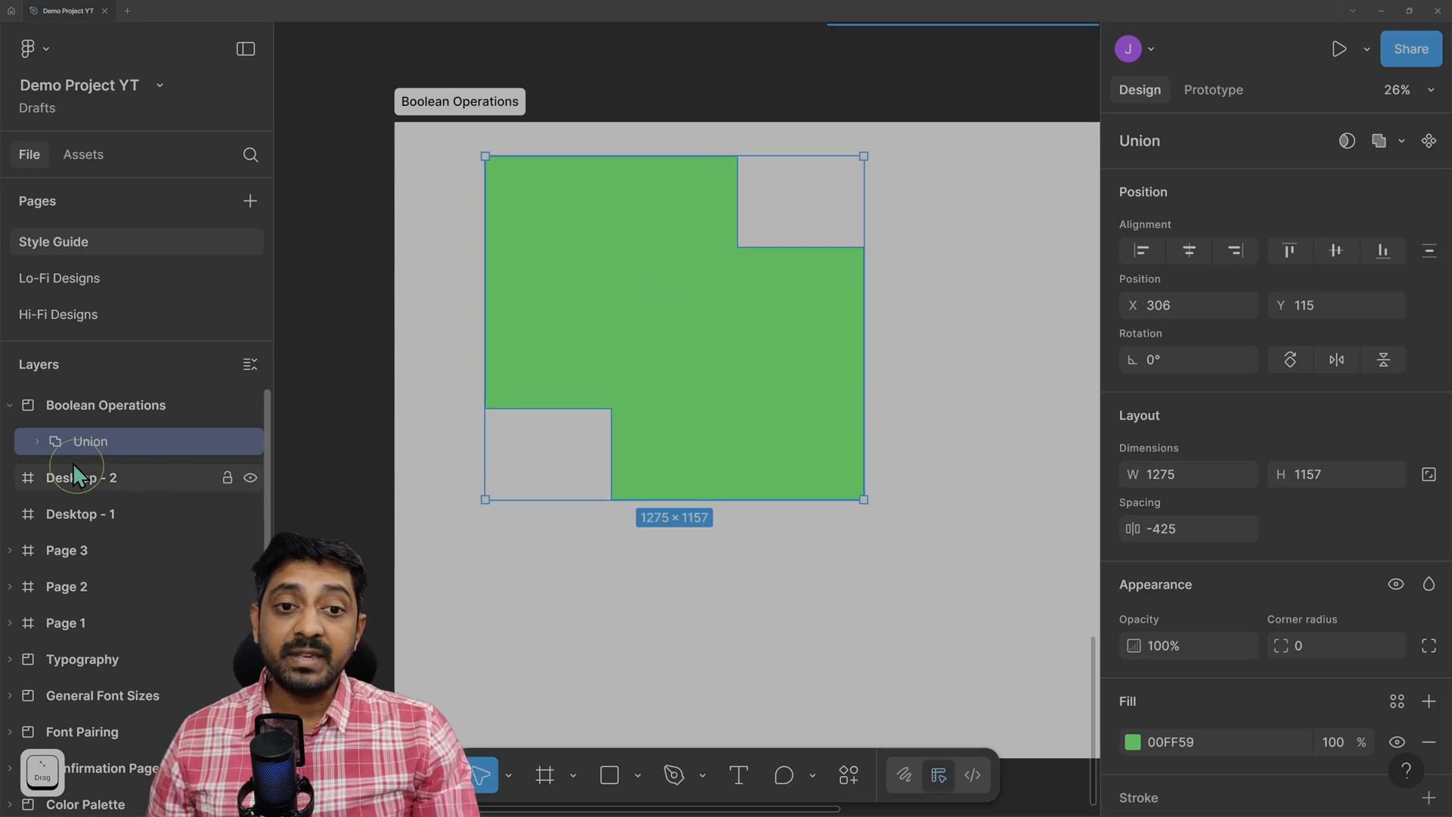
click(38, 441)
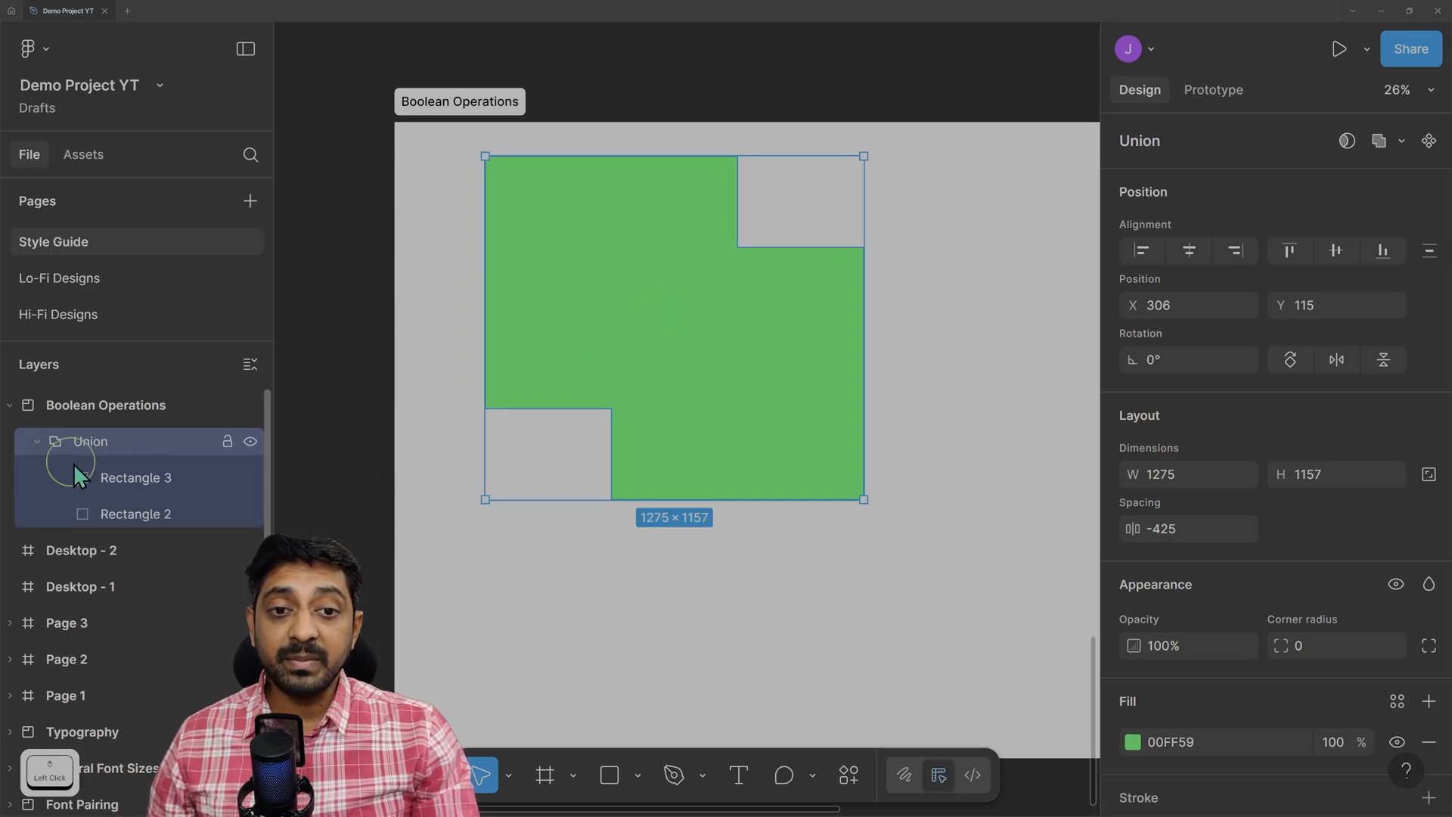
click(135, 478)
click(132, 513)
click(127, 484)
click(125, 512)
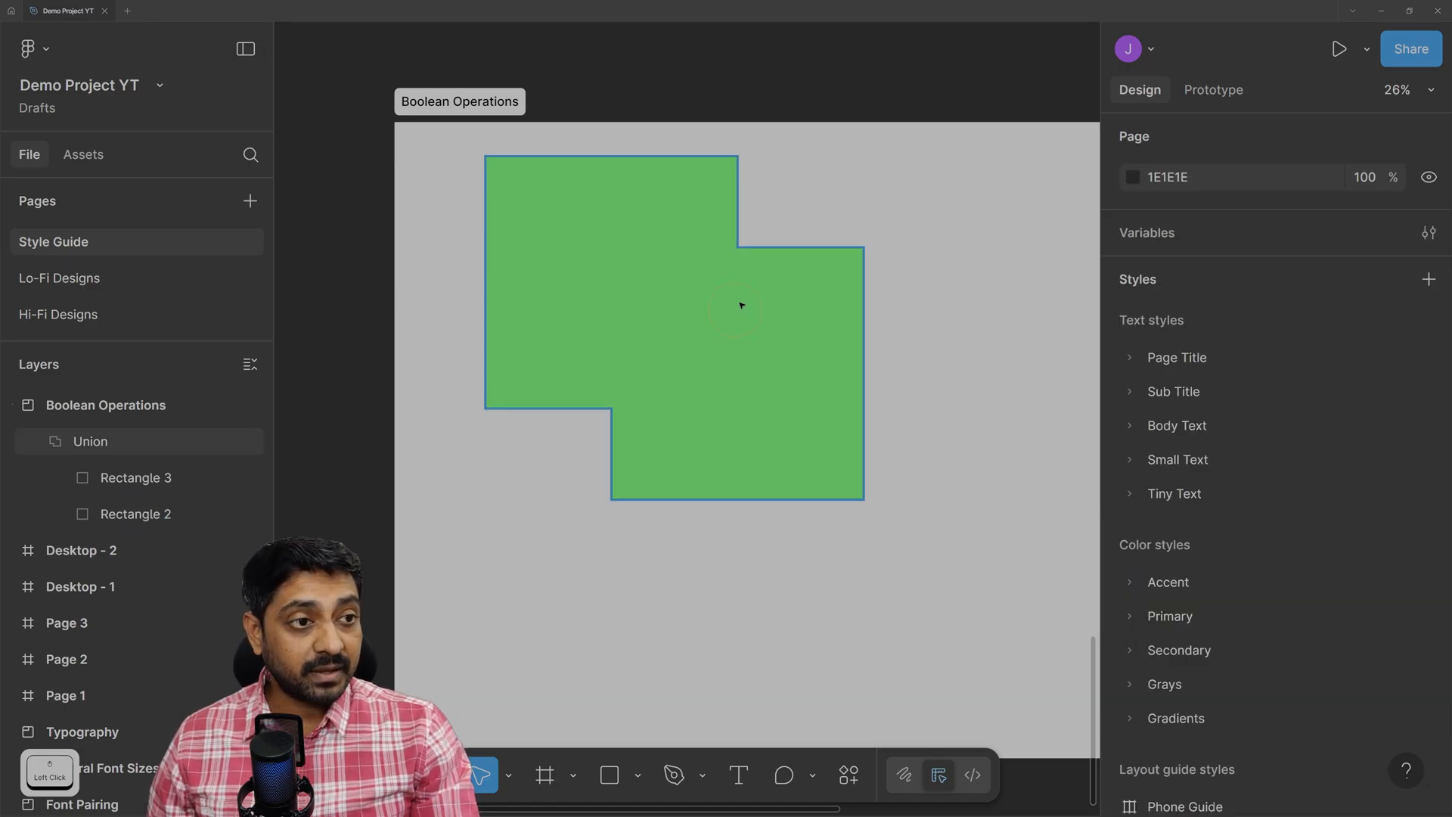
click(684, 342)
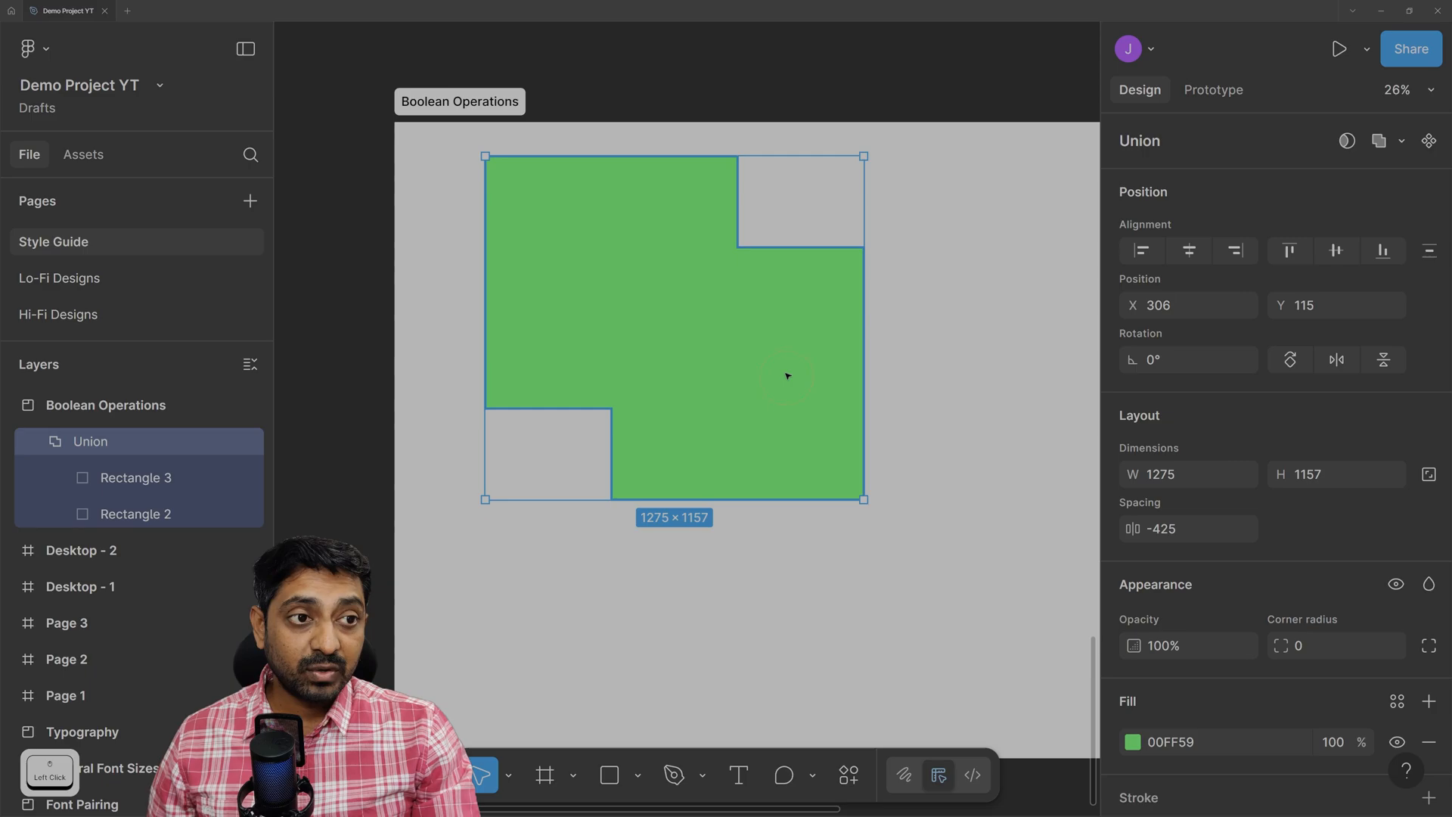
Move Rectangle 2 down 50 px inside the union, making it 1275 × 1107.
click(86, 441)
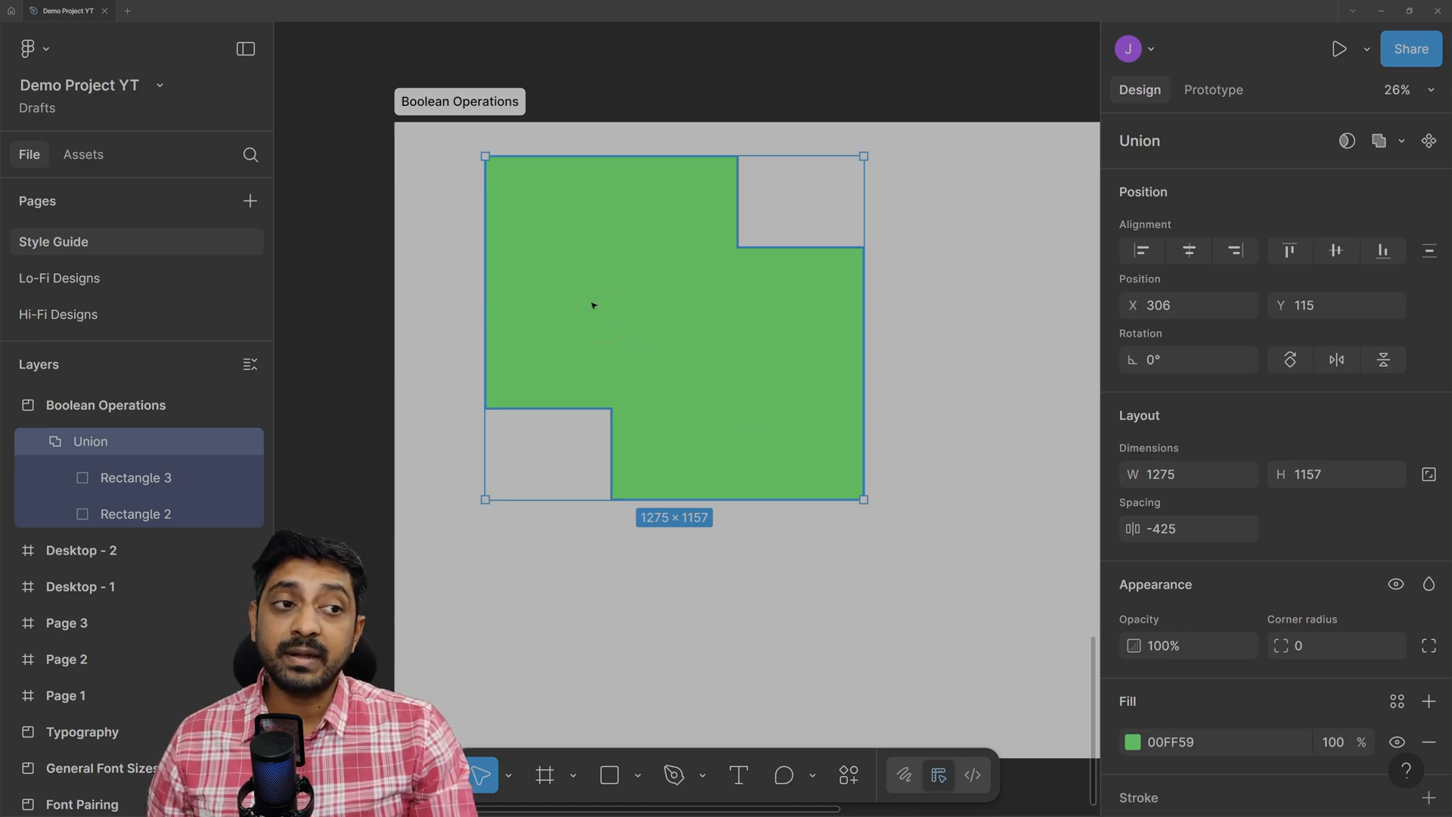
click(567, 219)
click(567, 219)
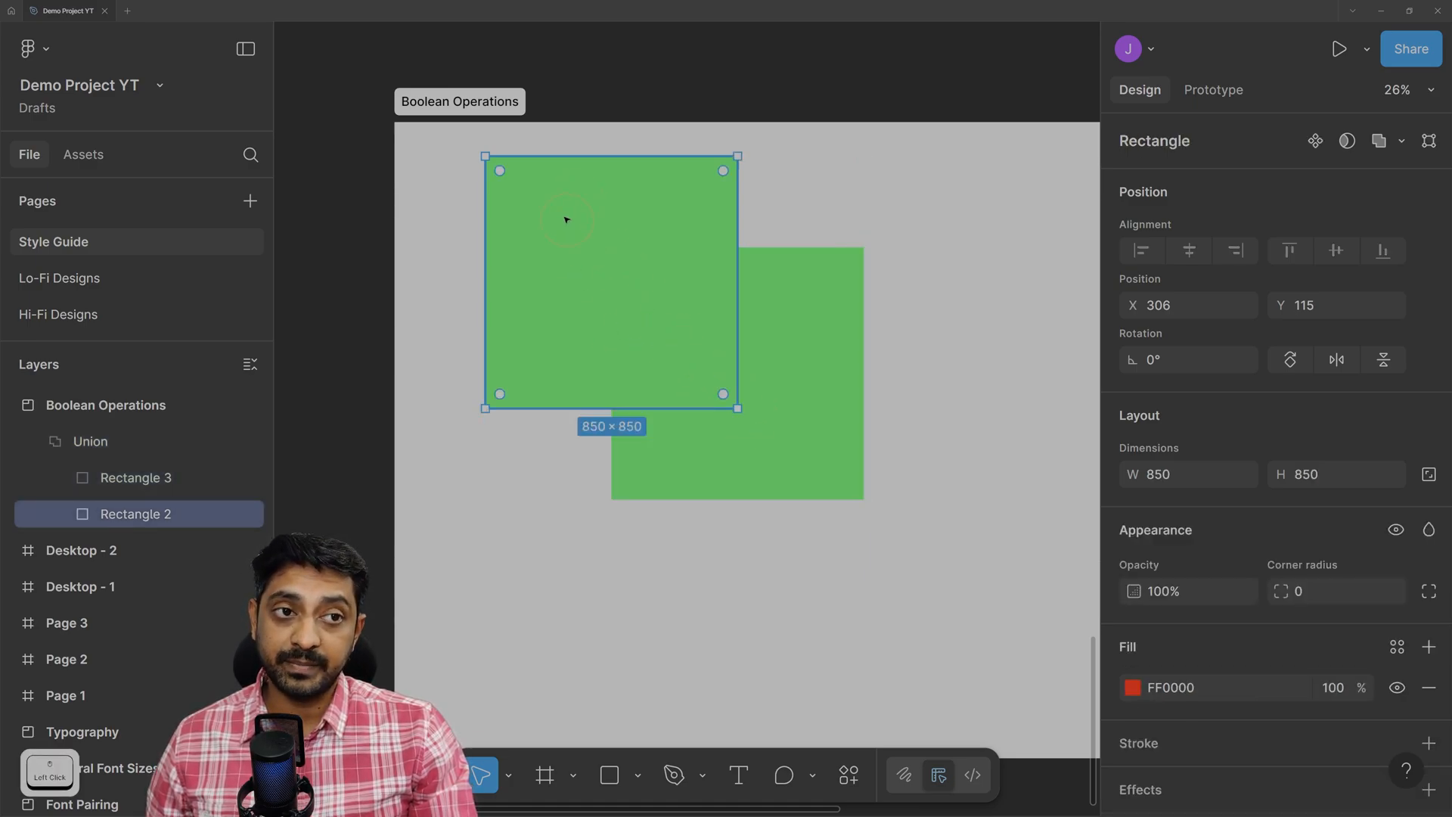
click(638, 195)
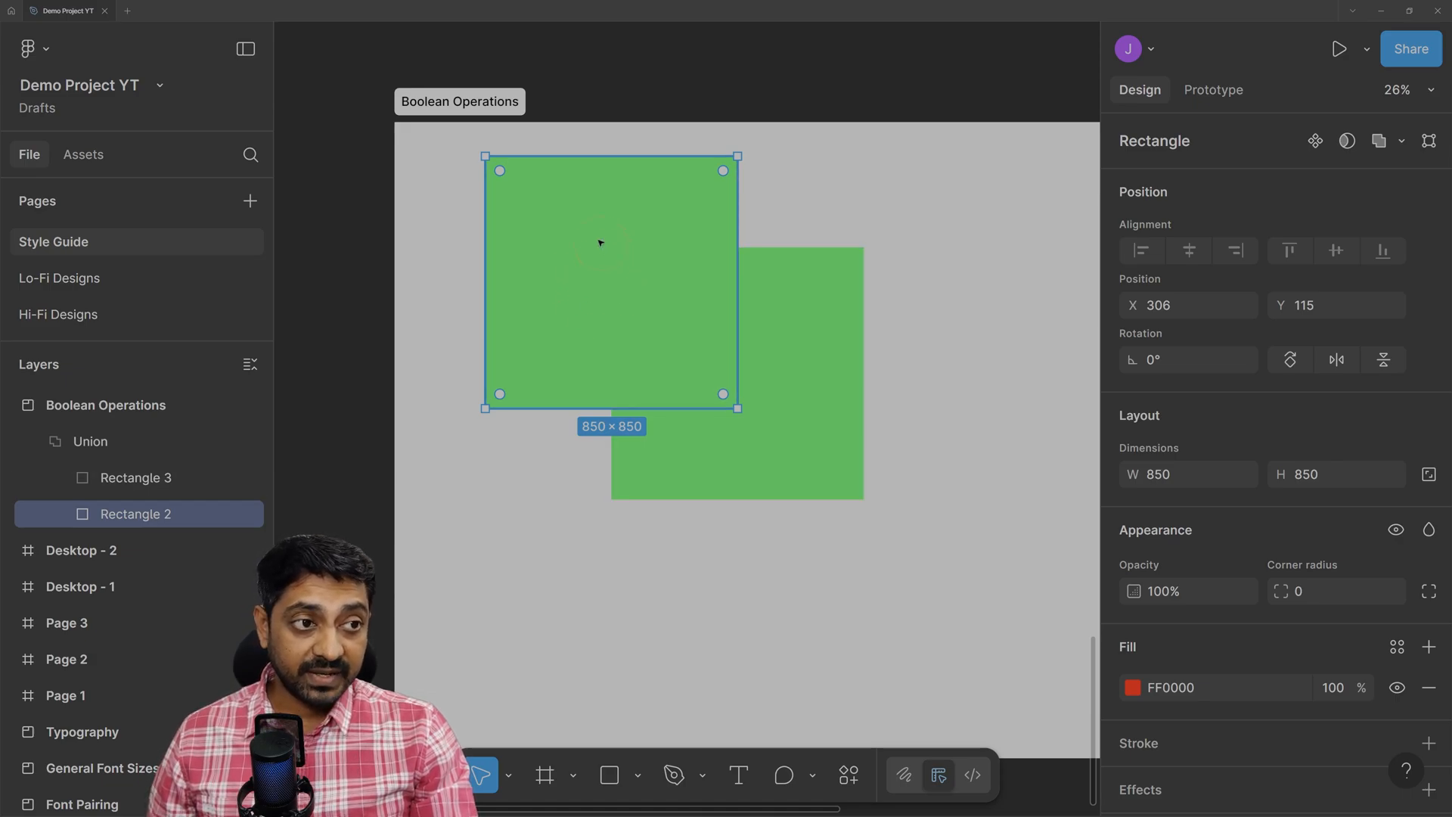
click(594, 211)
mouse_move(594, 211)
mouse_down()
mouse_move(603, 266)
mouse_move(574, 201)
mouse_move(586, 219)
mouse_up()
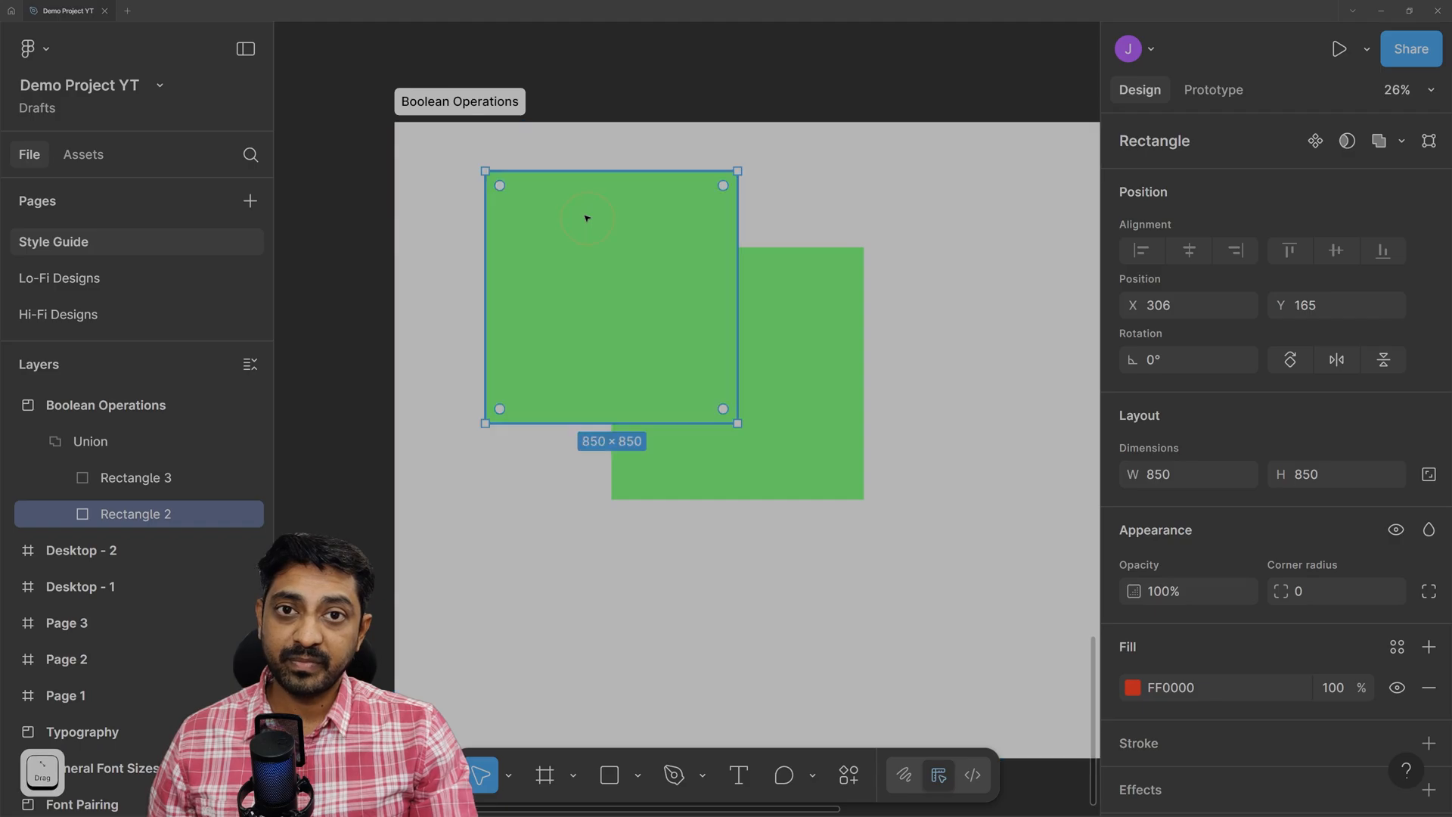
Move the whole union down and right to X 375, Y 226.
click(92, 442)
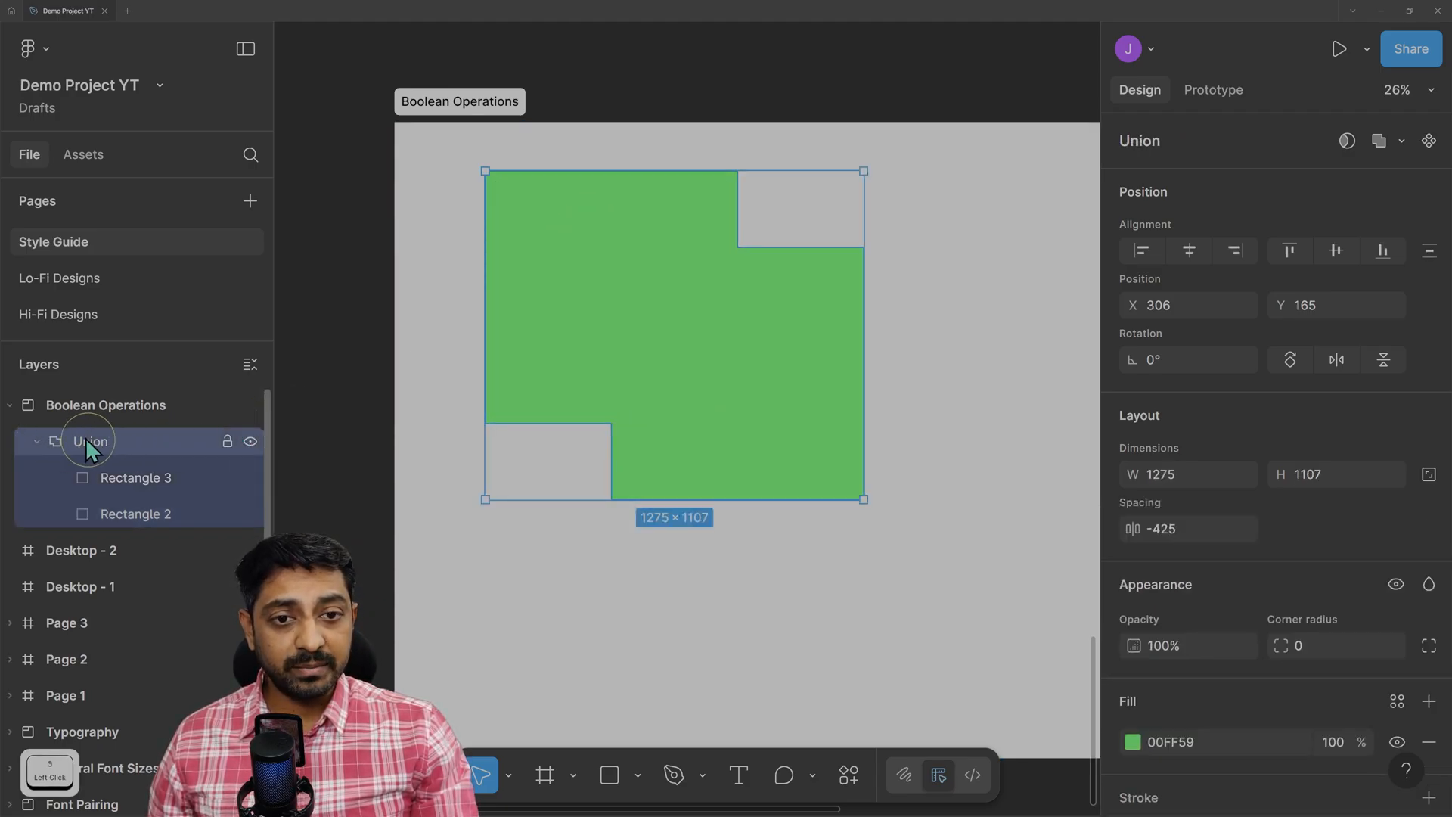
click(626, 616)
click(708, 284)
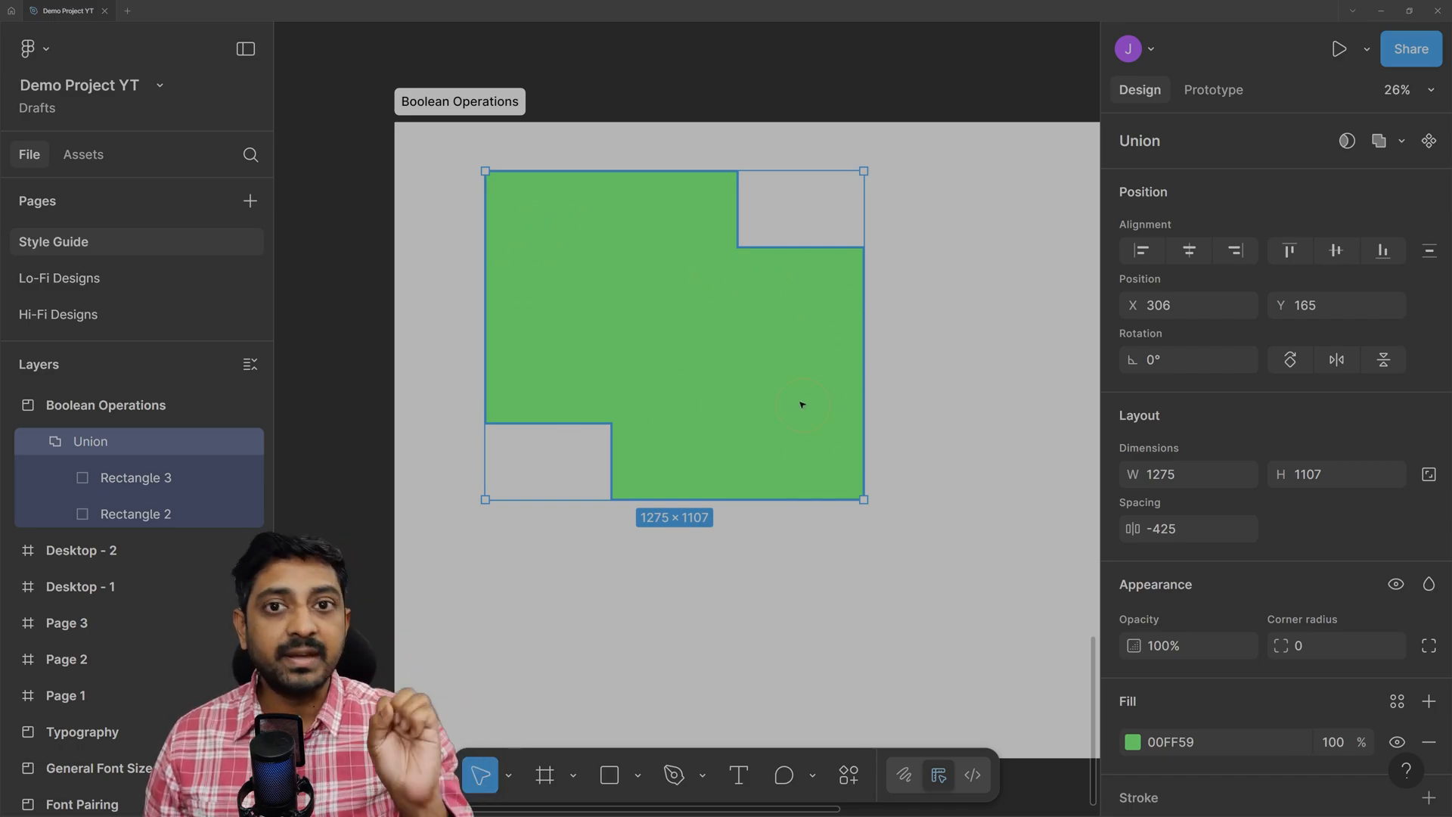
mouse_move(617, 321)
mouse_down()
mouse_move(713, 356)
mouse_move(658, 331)
mouse_move(637, 339)
mouse_up()
Change the union shape's fill from green to orange FF6F00.
scroll(1283, 498, down, 2)
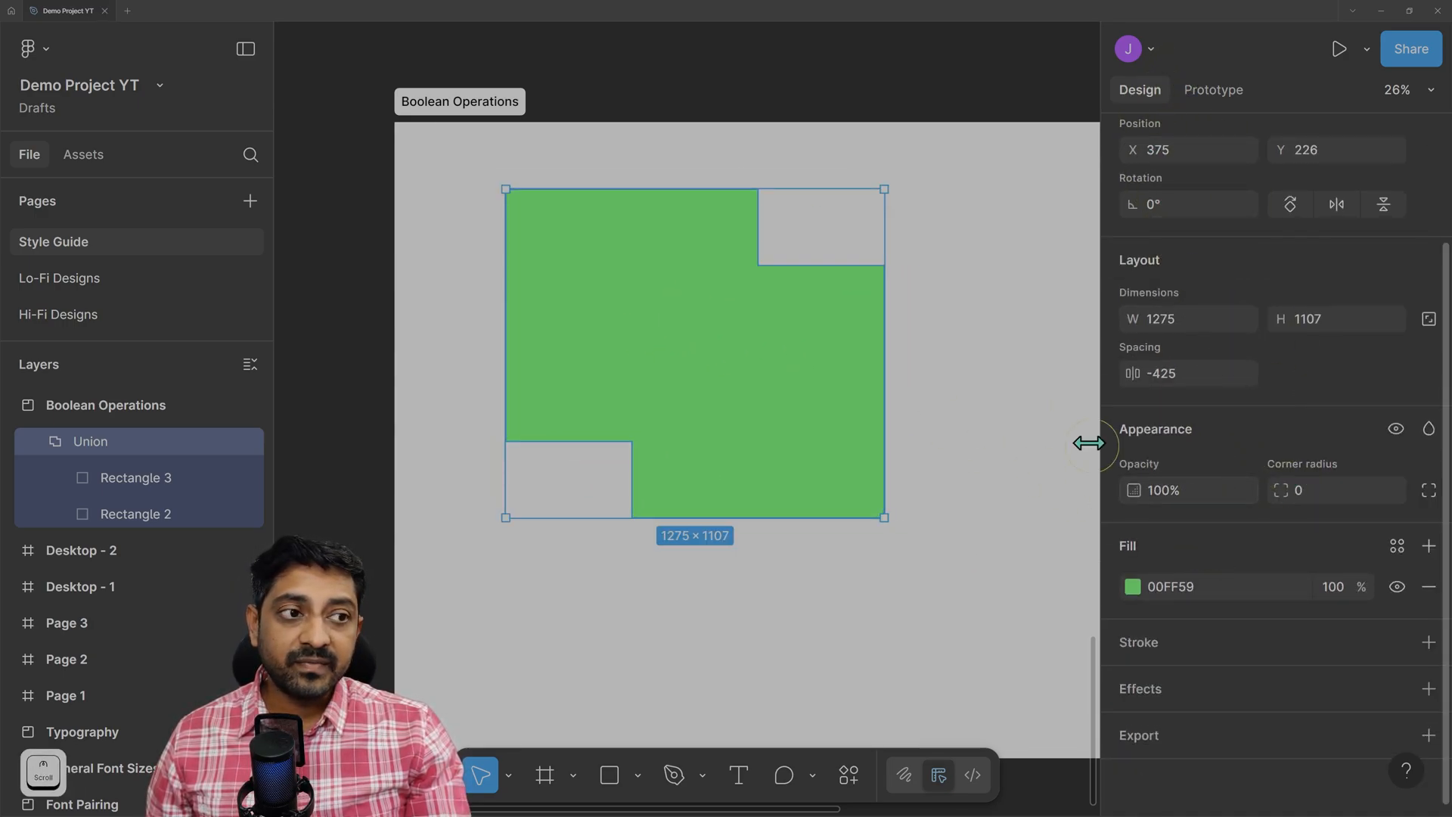
click(1133, 587)
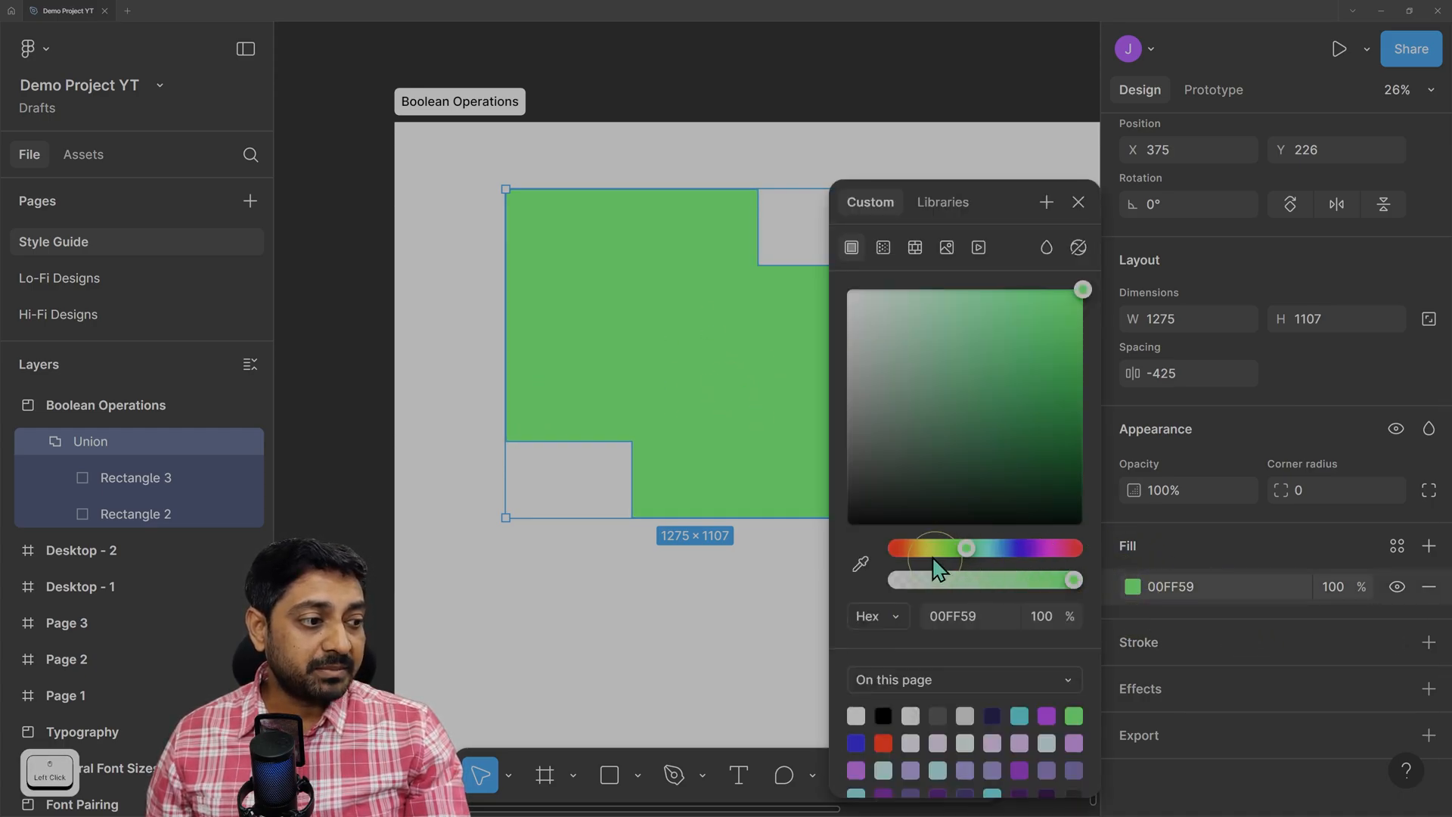
mouse_move(911, 550)
mouse_down()
mouse_move(1045, 546)
mouse_move(912, 556)
mouse_up()
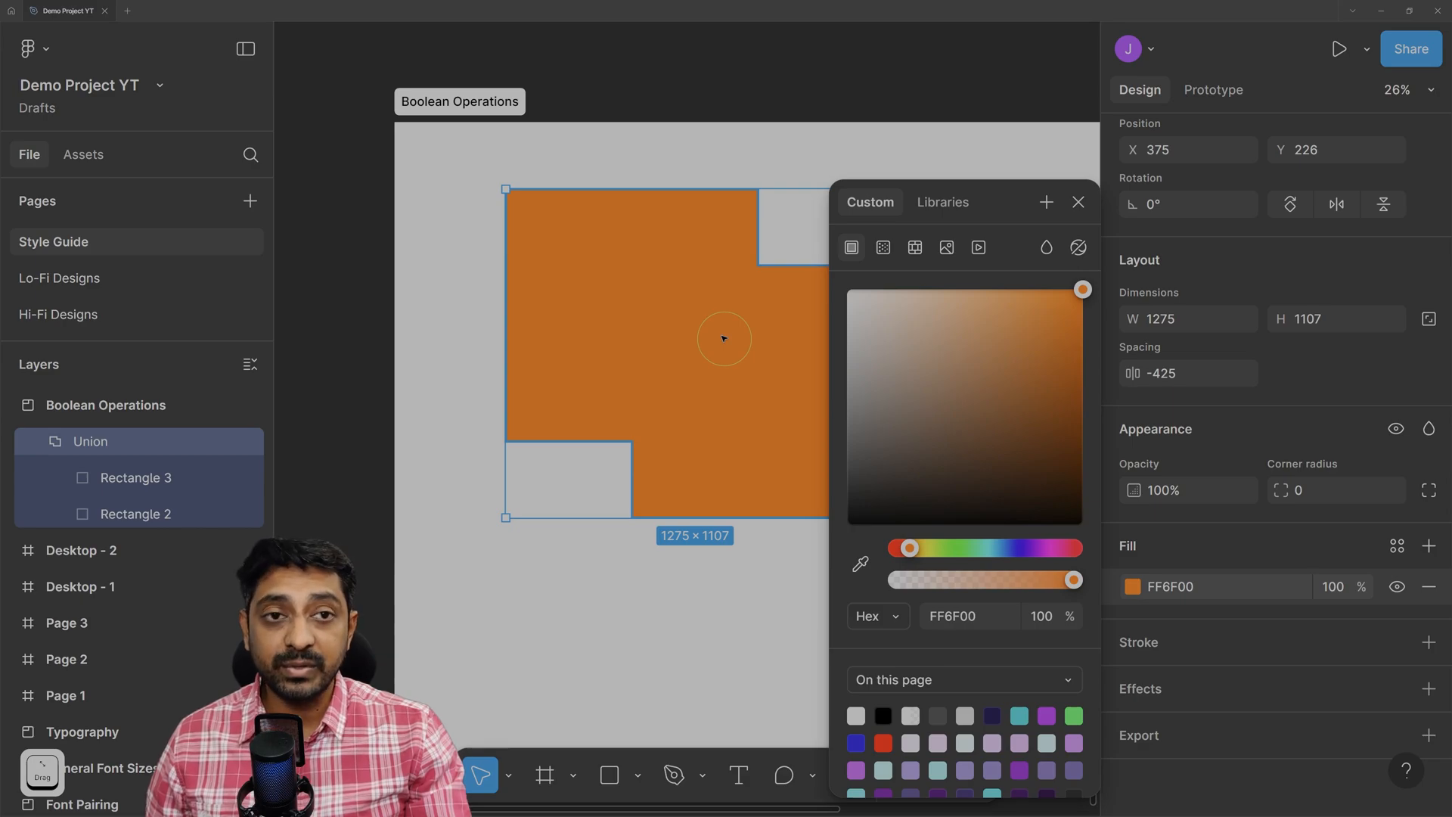
click(1079, 202)
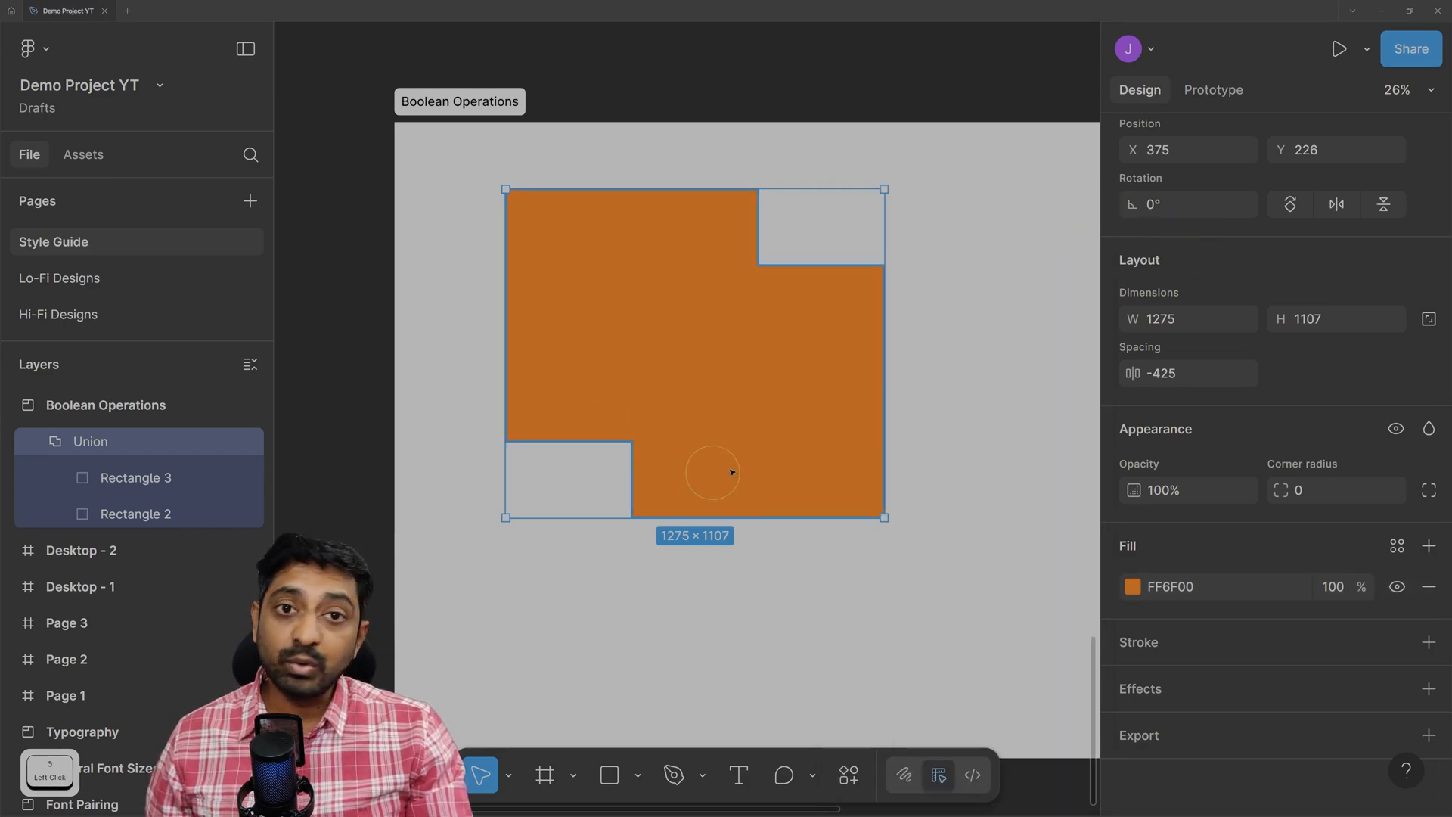
scroll(942, 385, right, 3)
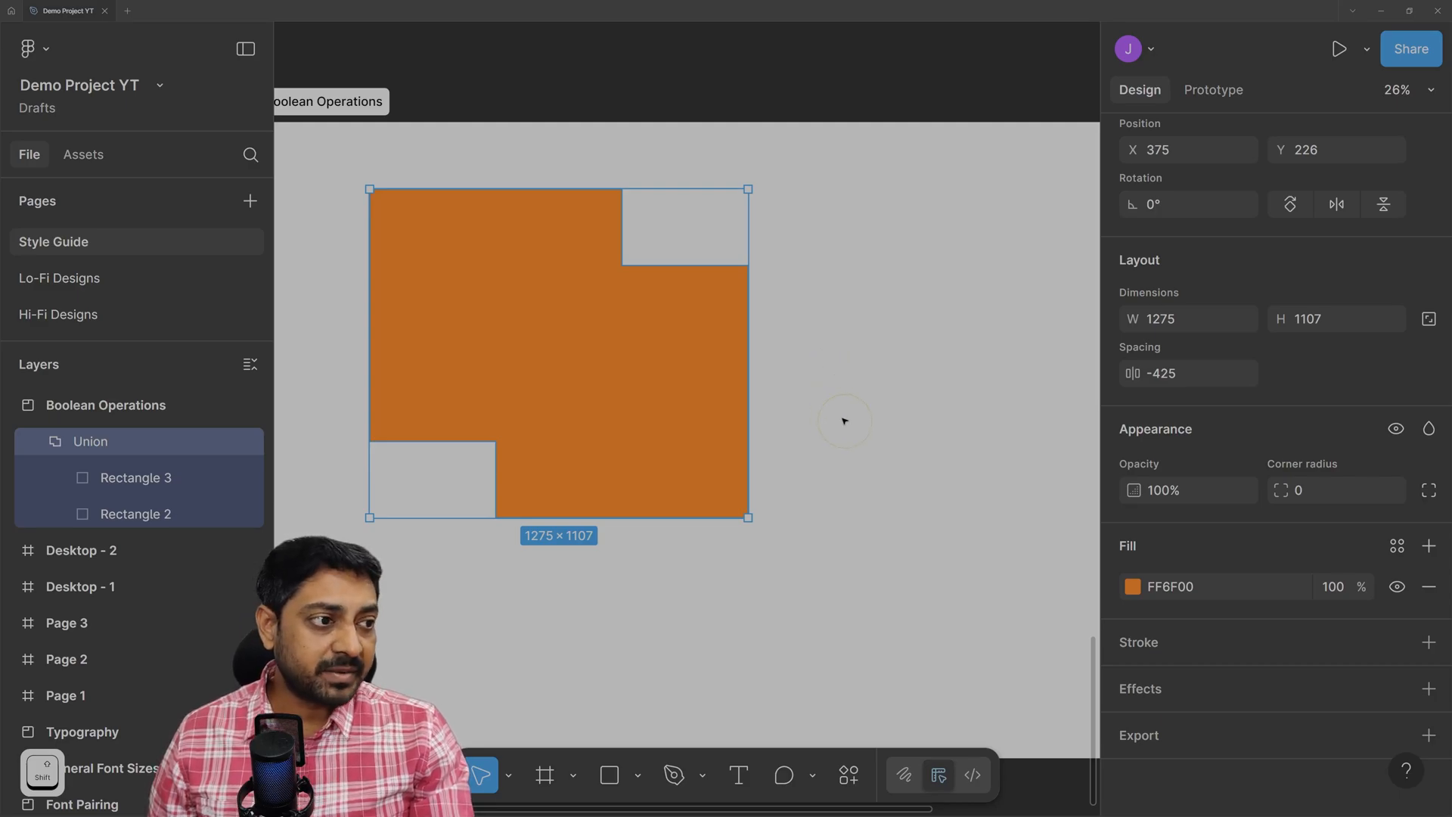
scroll(845, 419, right, 3)
Draw a grey triangle, Polygon 1, to the right of the orange union.
click(759, 357)
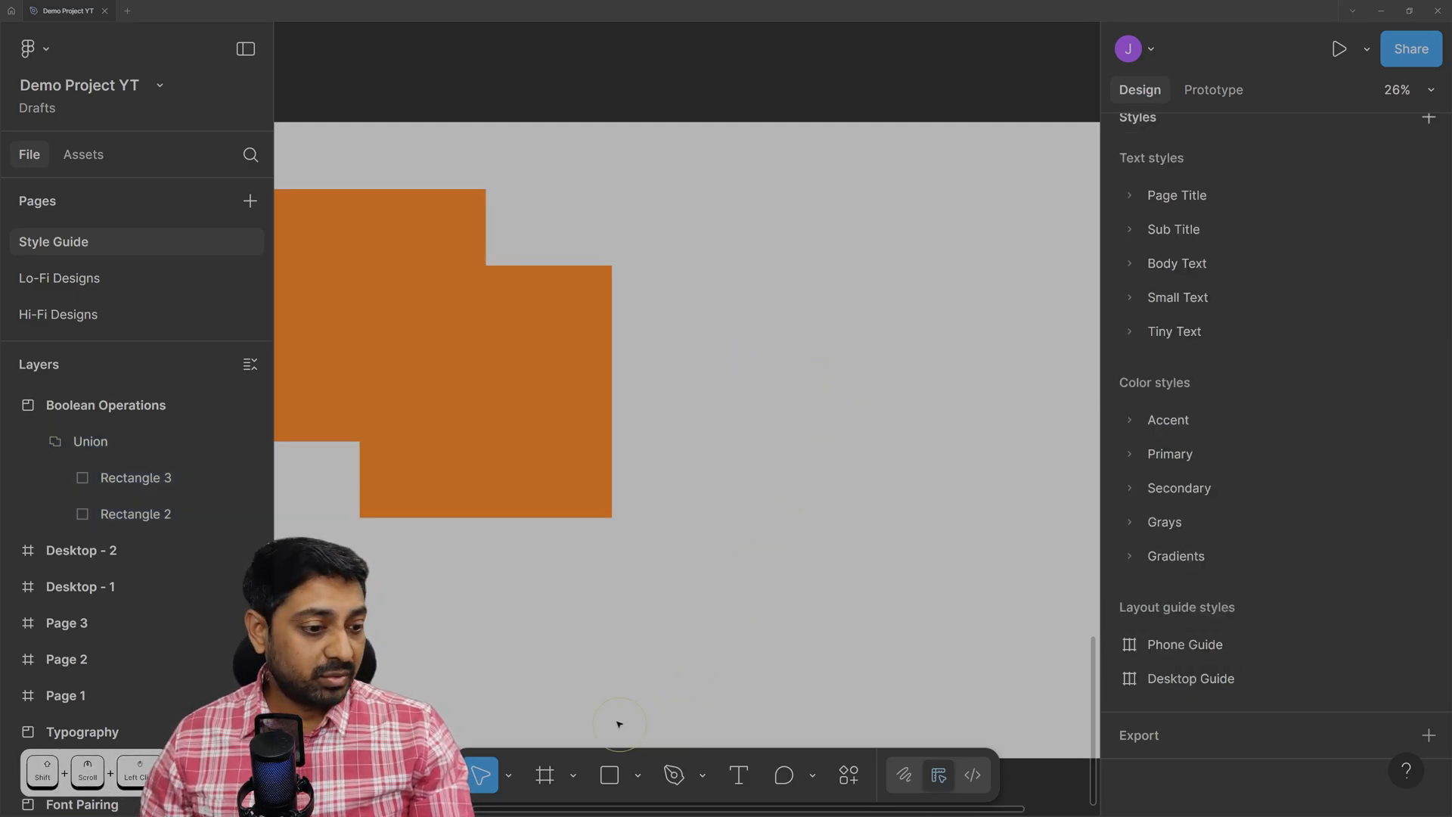
click(638, 776)
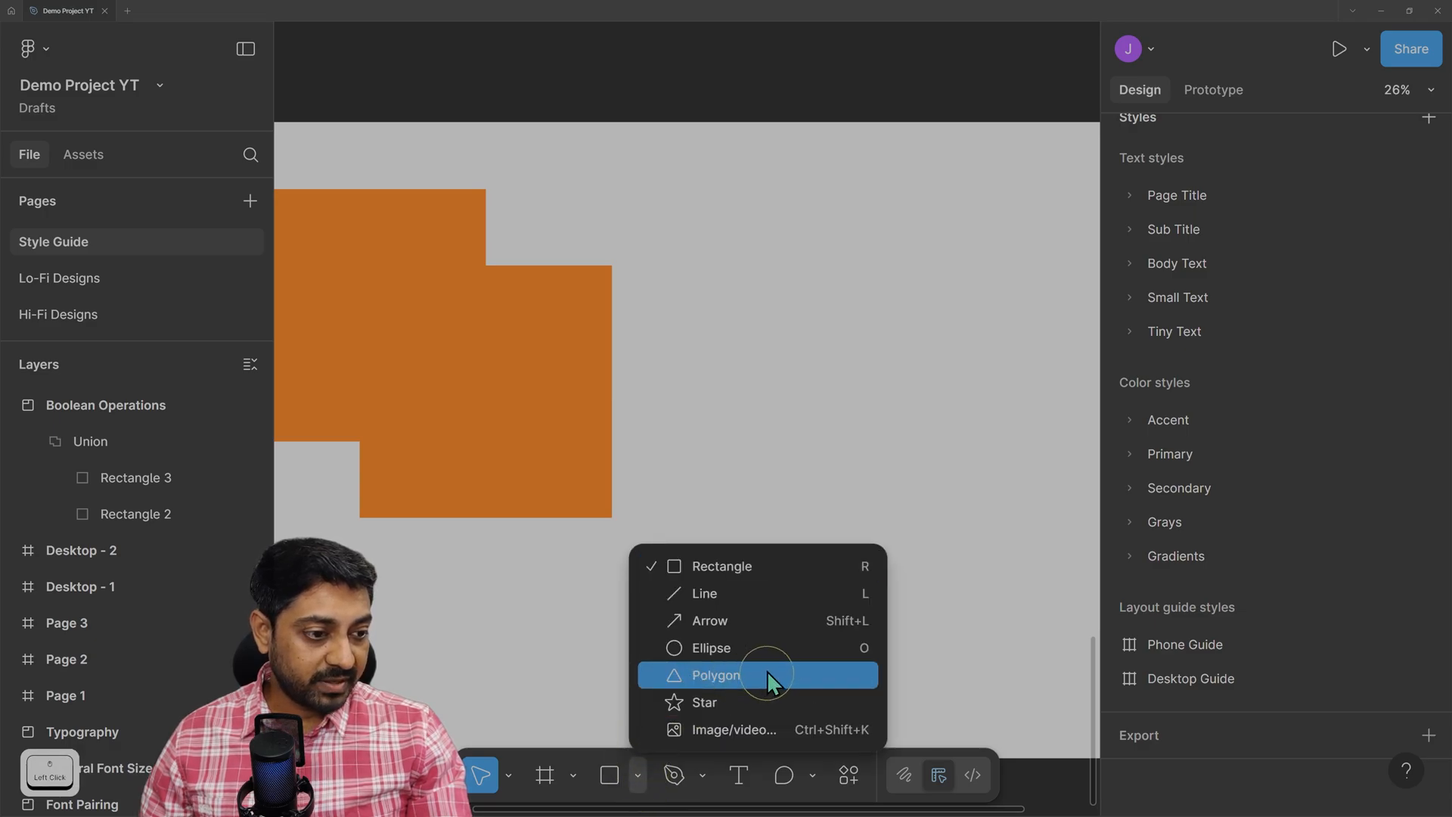
click(734, 676)
mouse_move(797, 257)
mouse_down()
mouse_move(875, 350)
mouse_move(938, 390)
mouse_up()
drag(882, 335, 859, 305)
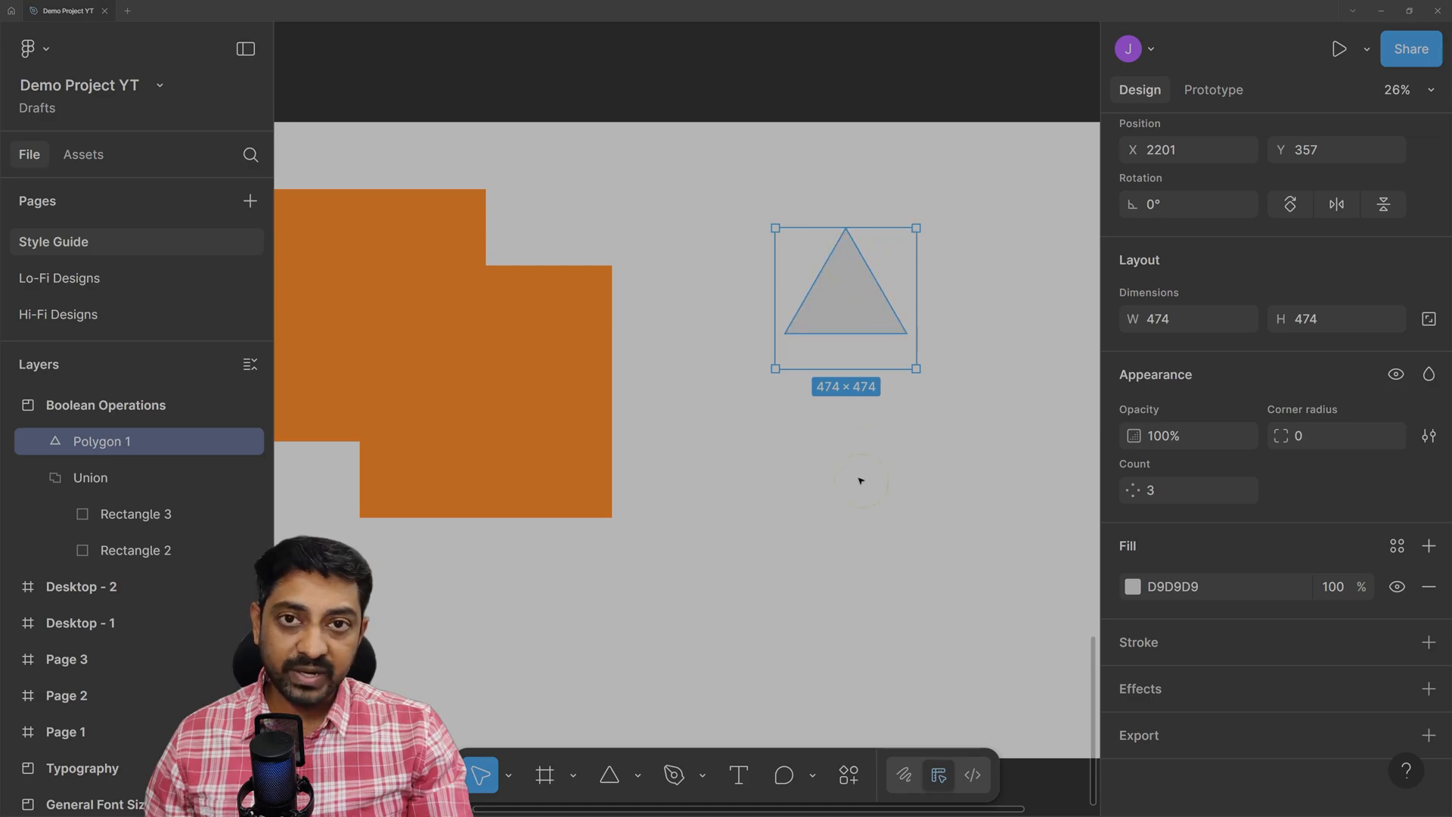
click(770, 637)
Draw a narrow rectangle stem below the triangle and centre both horizontally into an arrow.
click(638, 774)
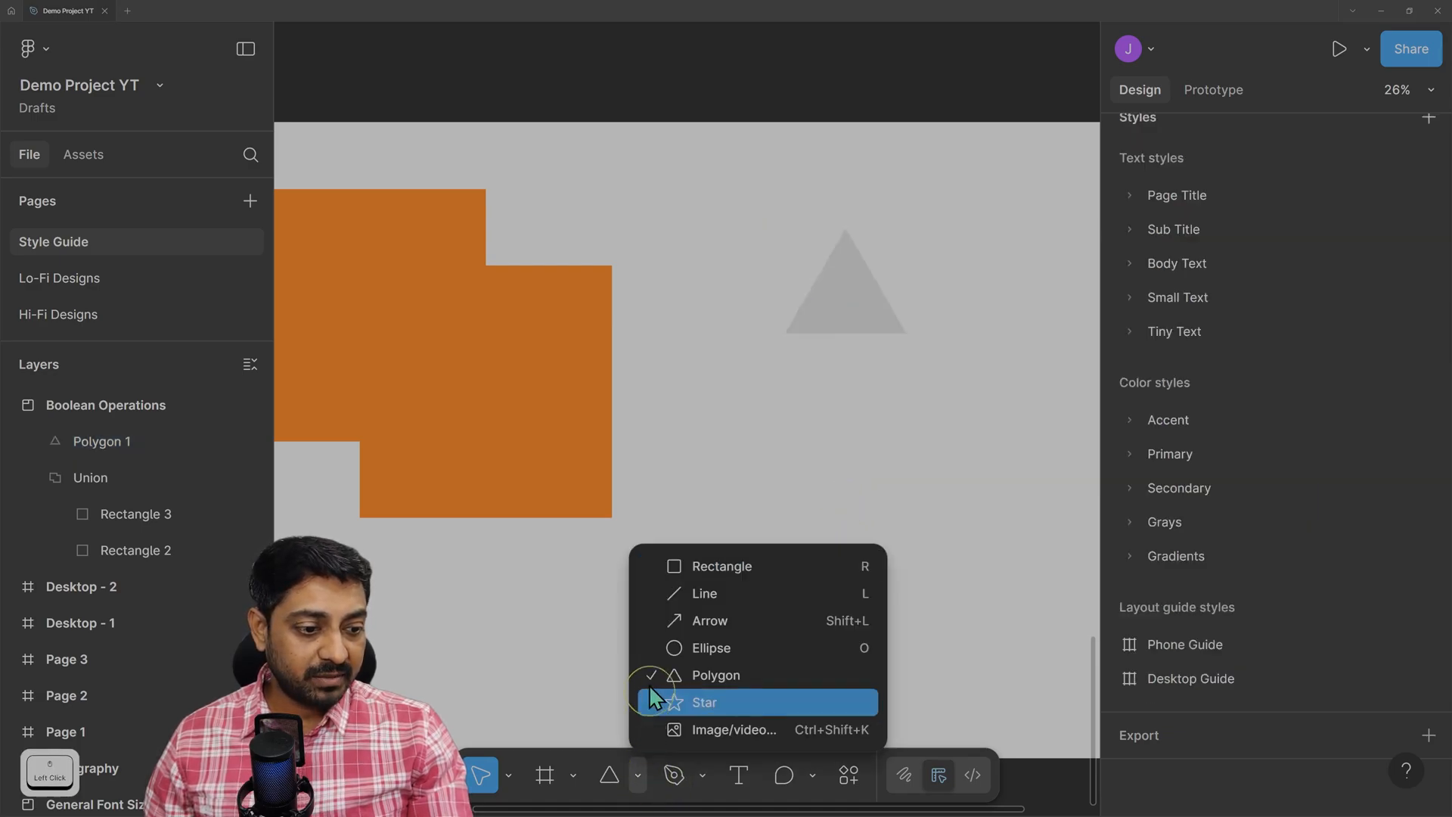
click(699, 567)
mouse_move(825, 330)
mouse_down()
mouse_move(873, 475)
mouse_move(870, 459)
mouse_up()
drag(760, 169, 976, 556)
scroll(1205, 227, up, 5)
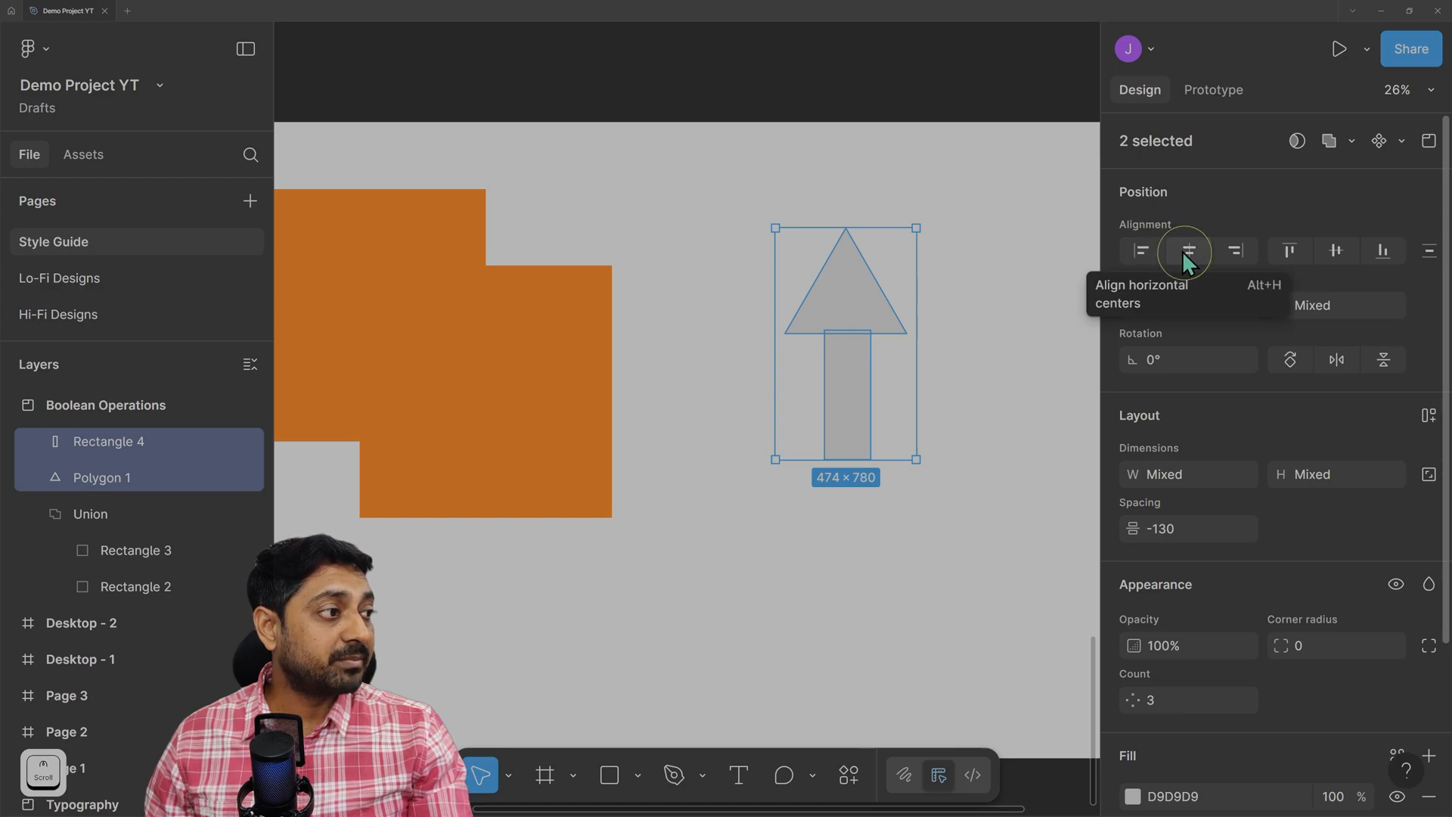
click(1182, 251)
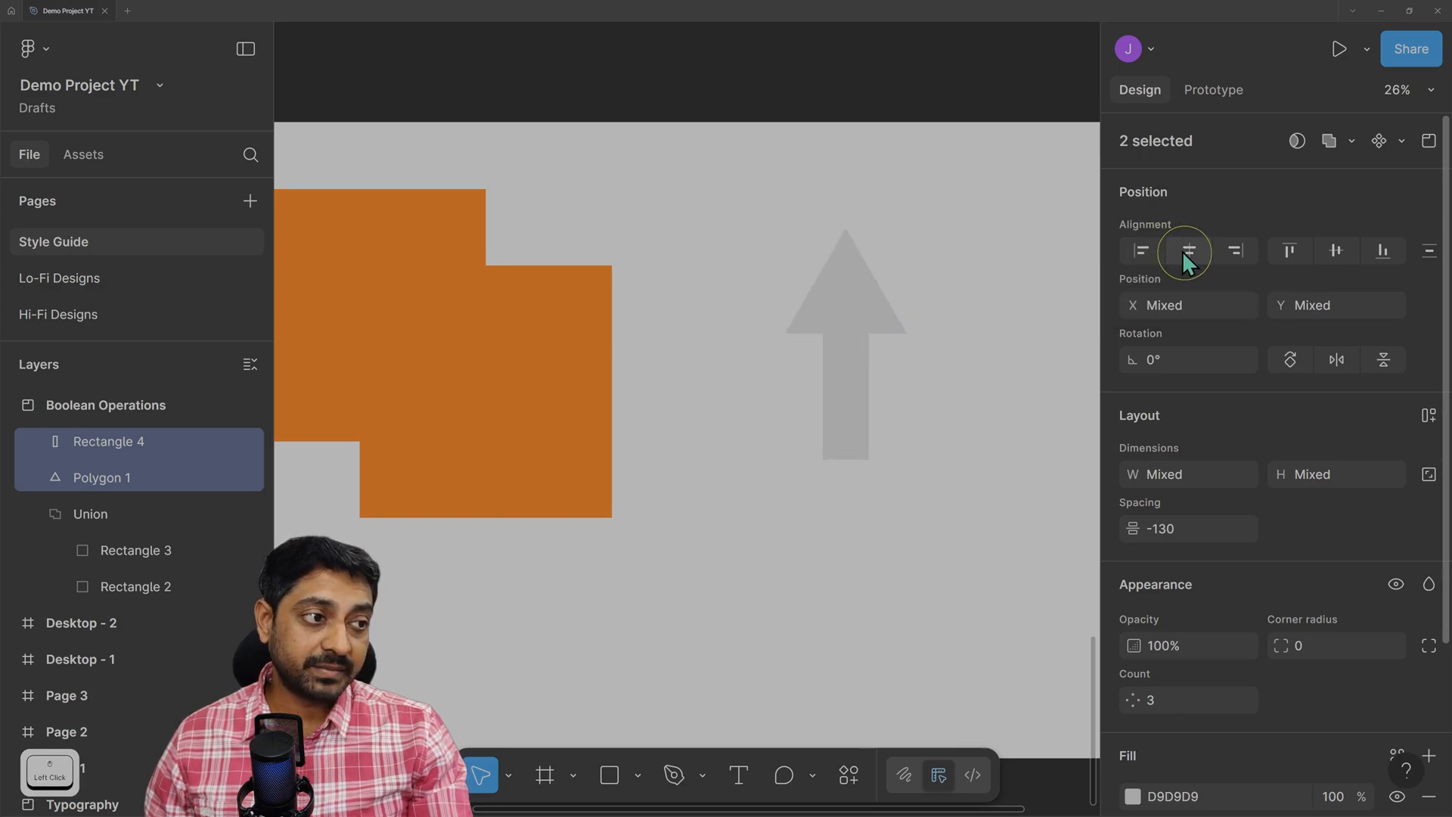
click(730, 254)
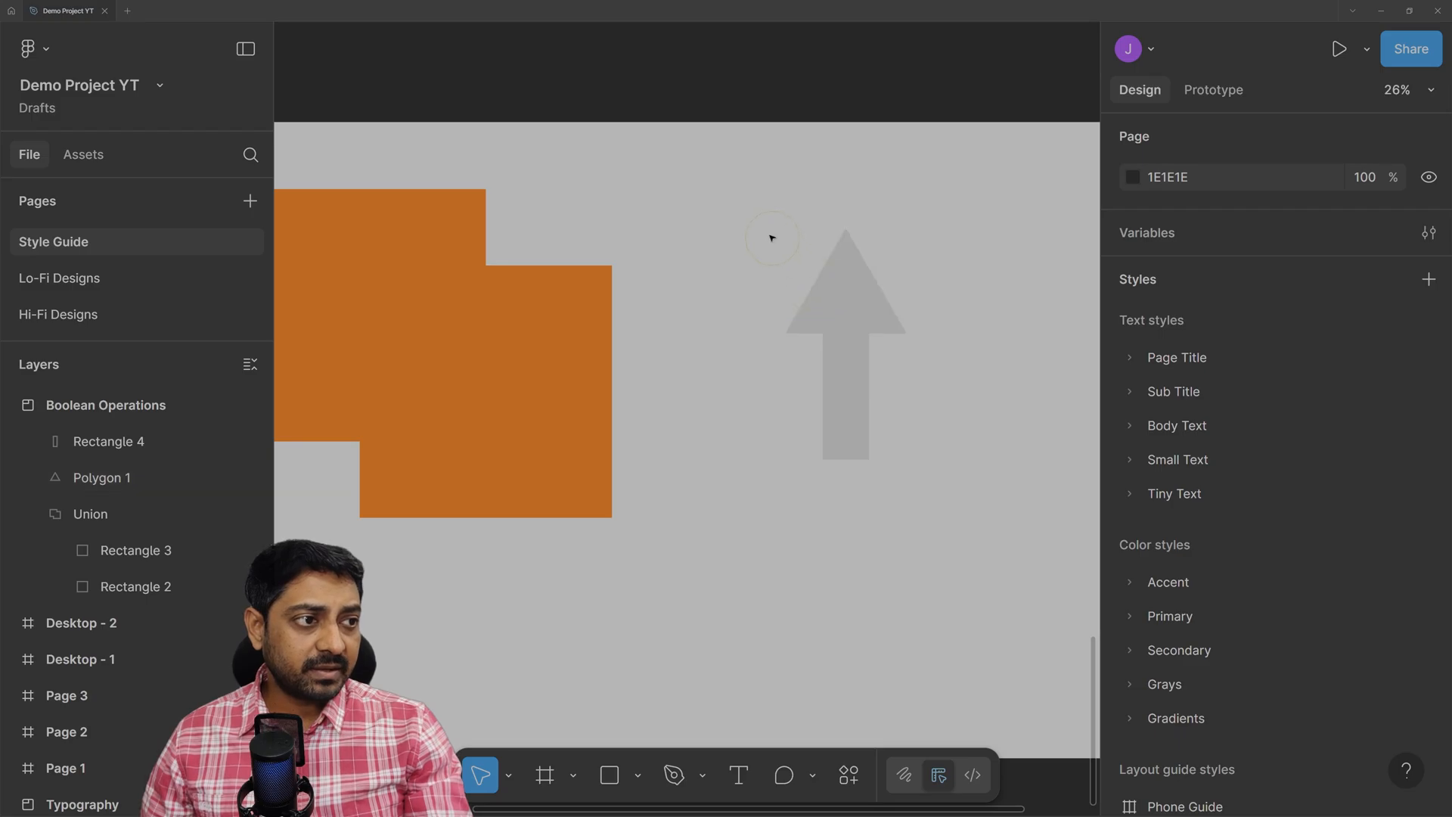
Fill the triangle and its stem rectangle with pure red FF0000.
click(814, 298)
scroll(1228, 660, down, 3)
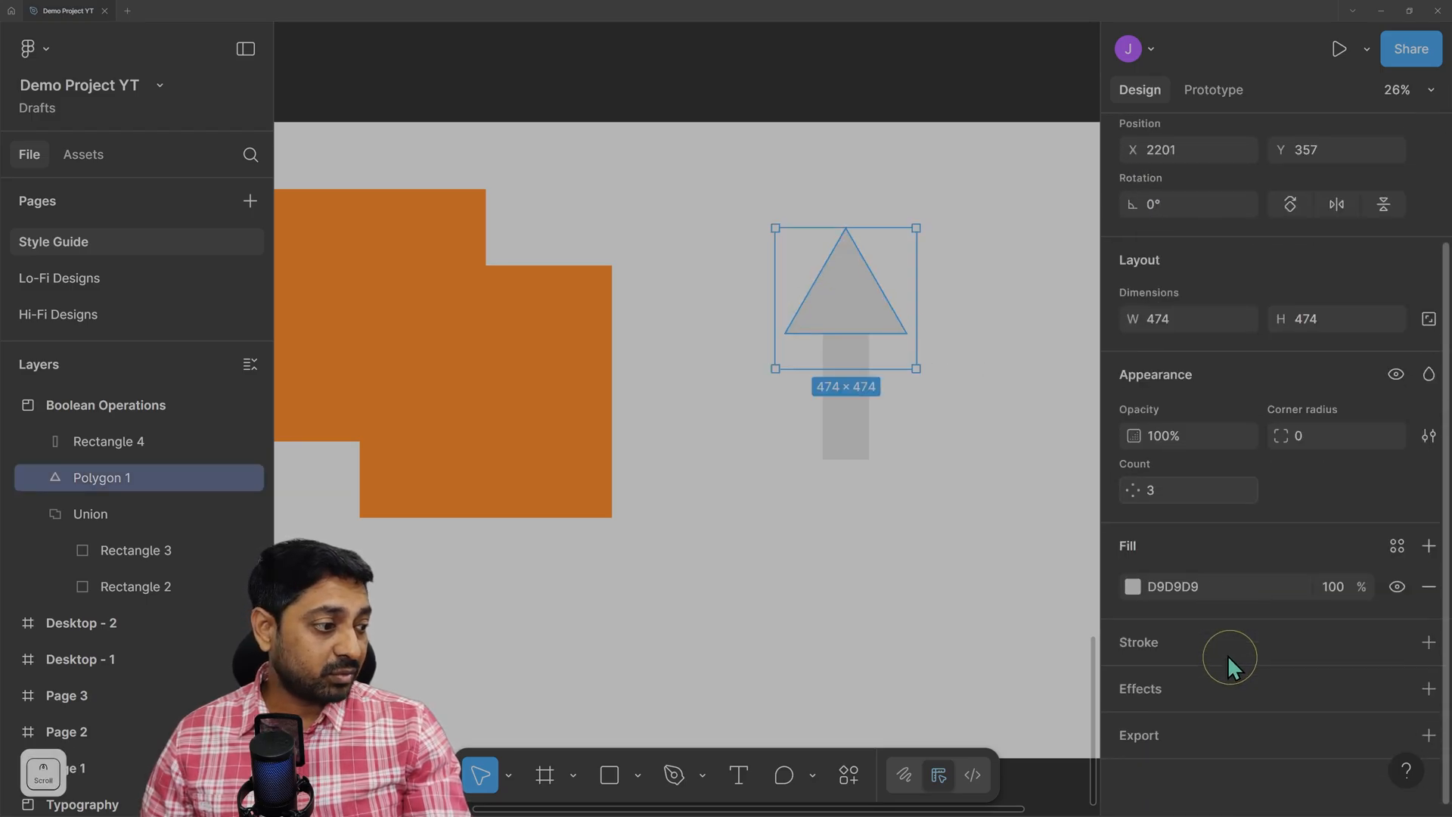
click(1134, 587)
drag(1036, 355, 1237, 172)
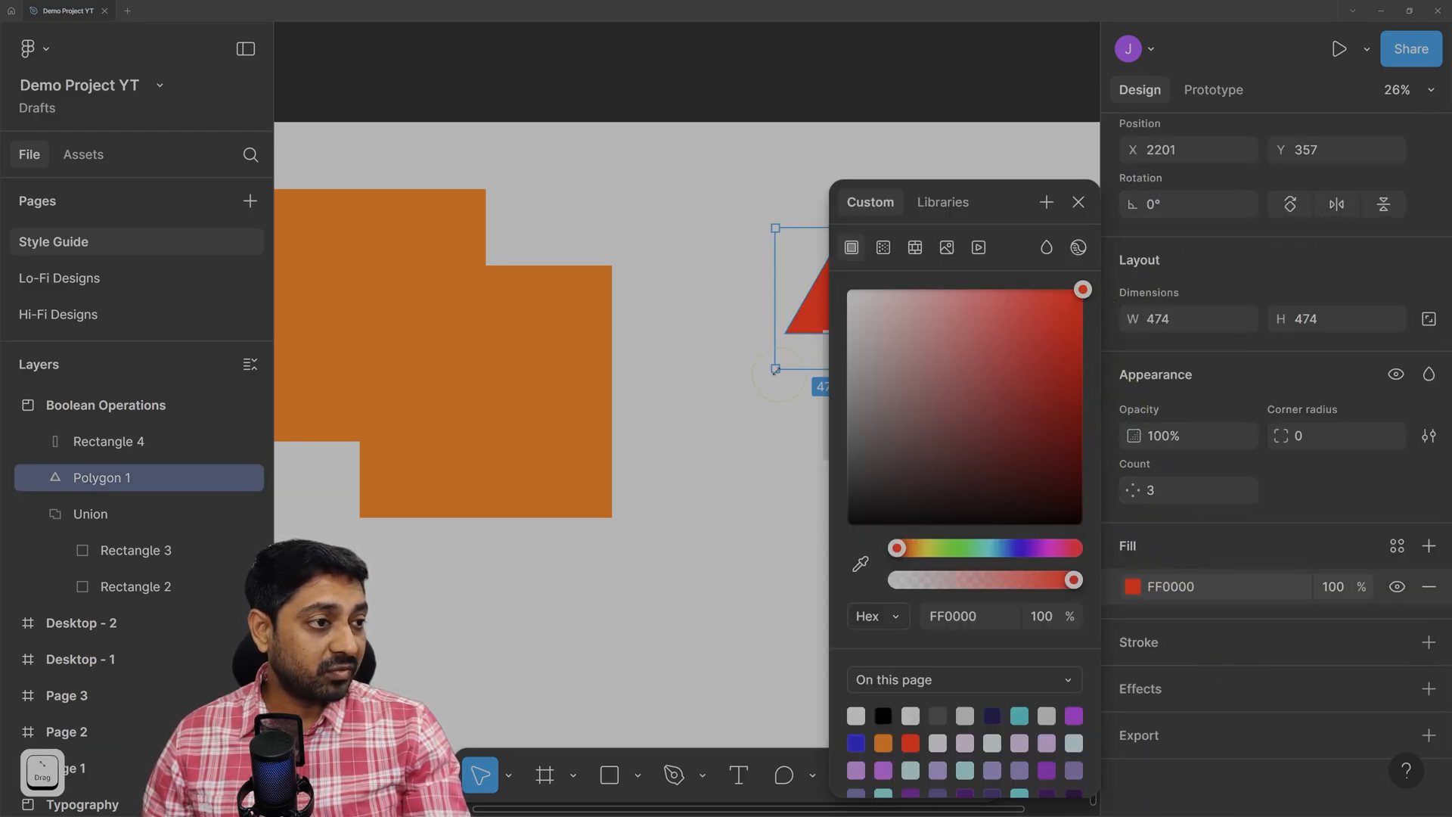
click(745, 468)
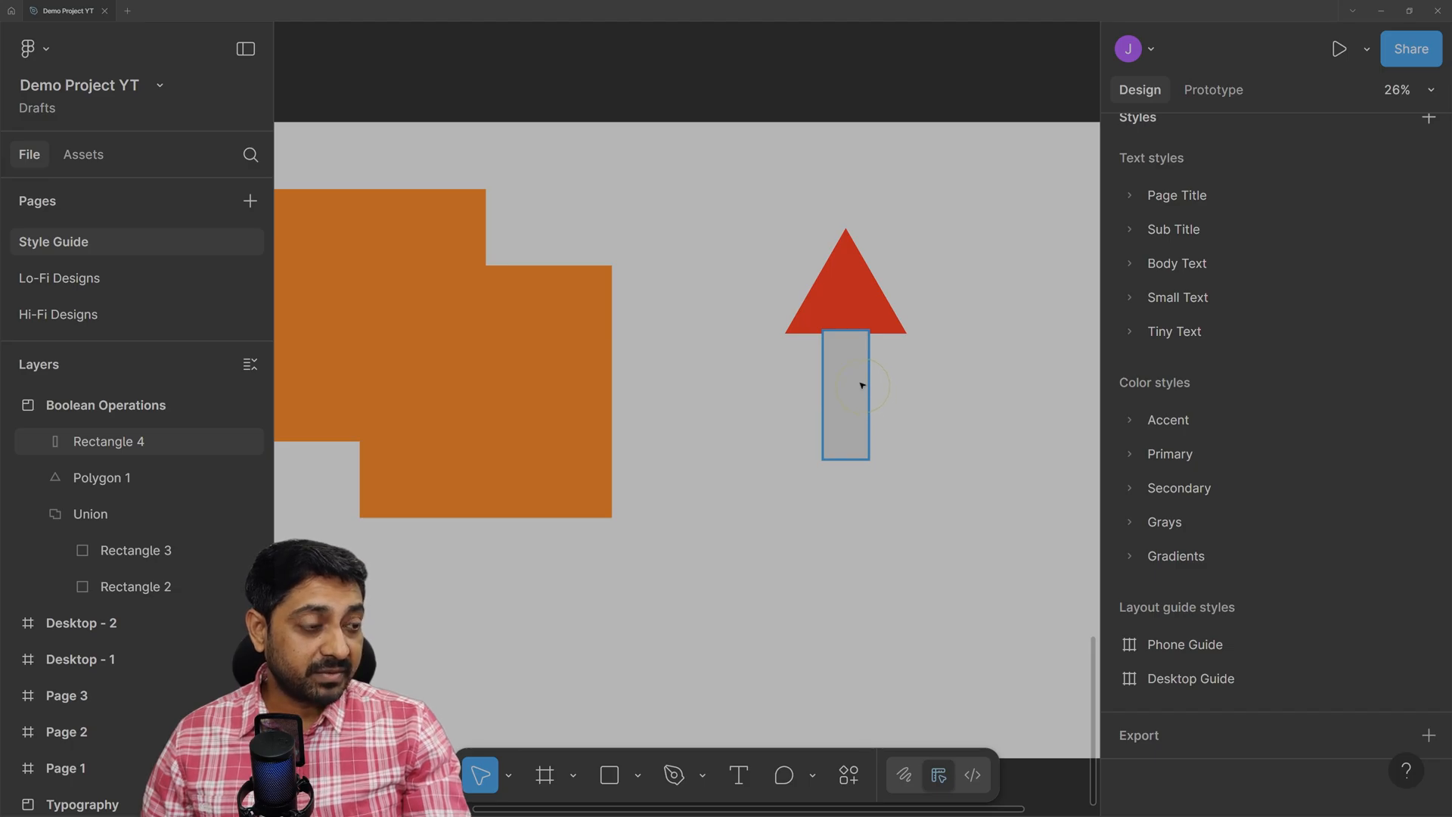
click(862, 385)
click(1133, 587)
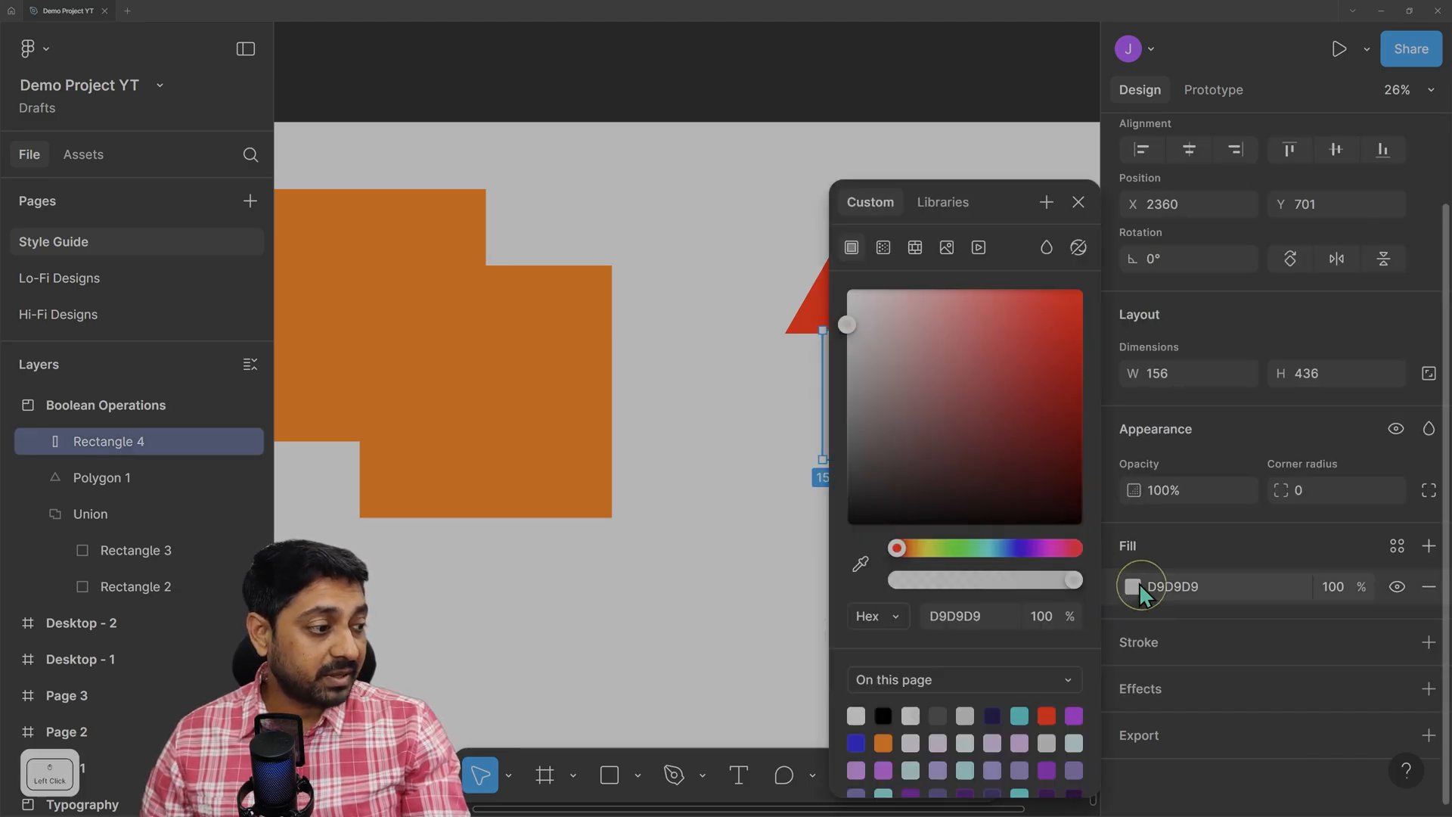
drag(1058, 337, 1089, 201)
click(662, 365)
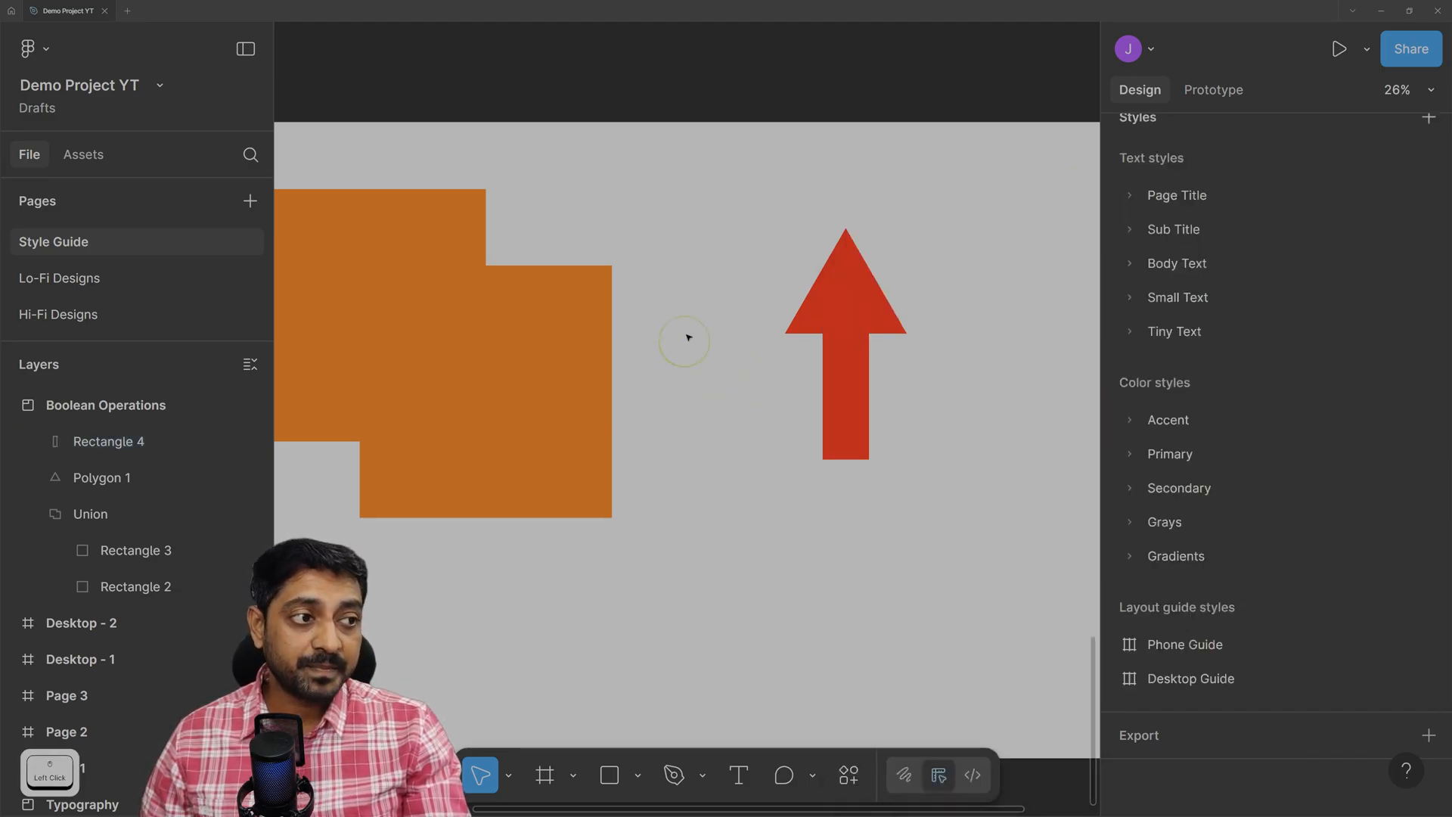
Move the red triangle and stem together up and to the left, then reselect both pieces.
click(848, 301)
click(842, 437)
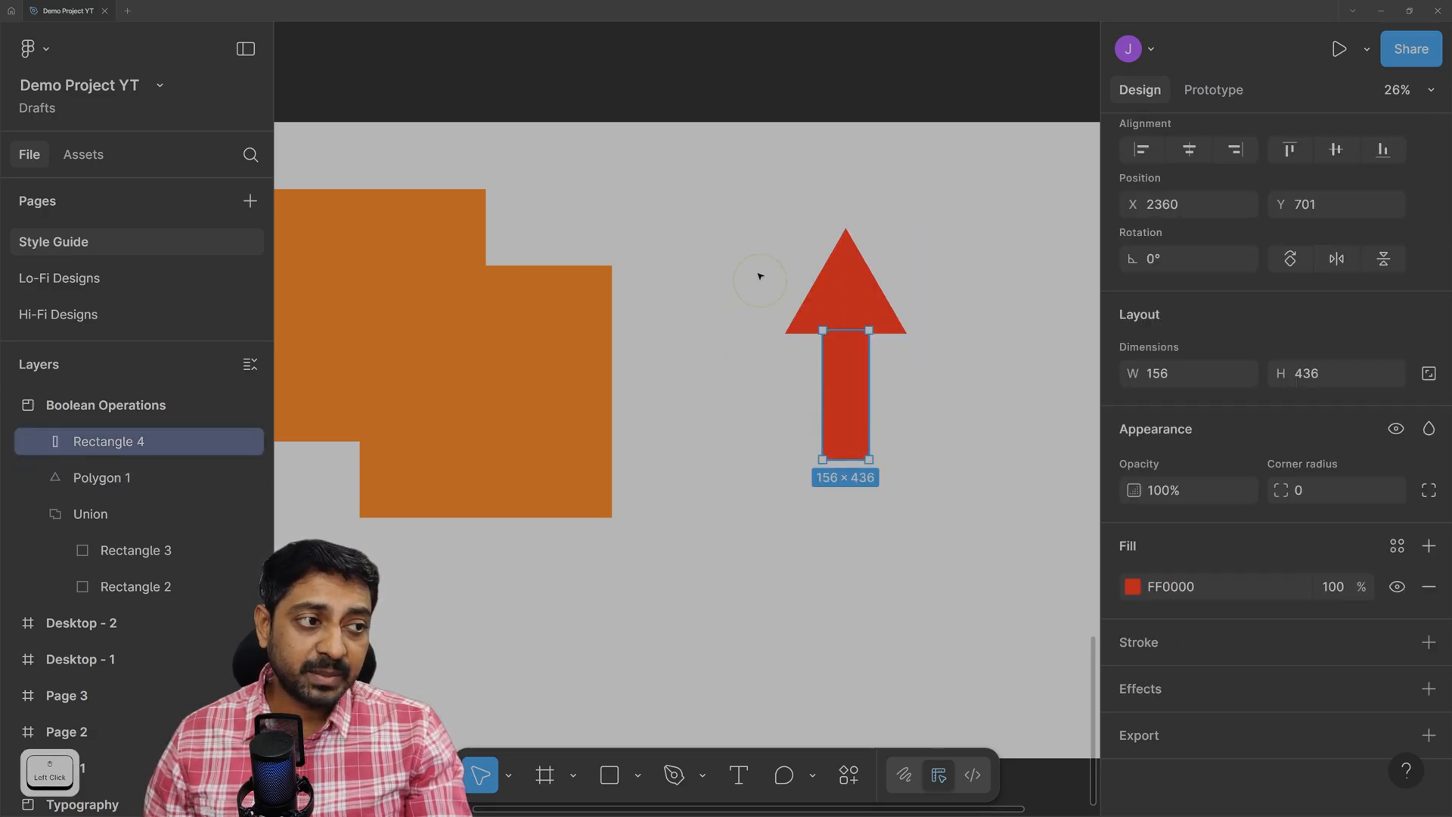
drag(736, 205, 955, 506)
drag(871, 293, 836, 268)
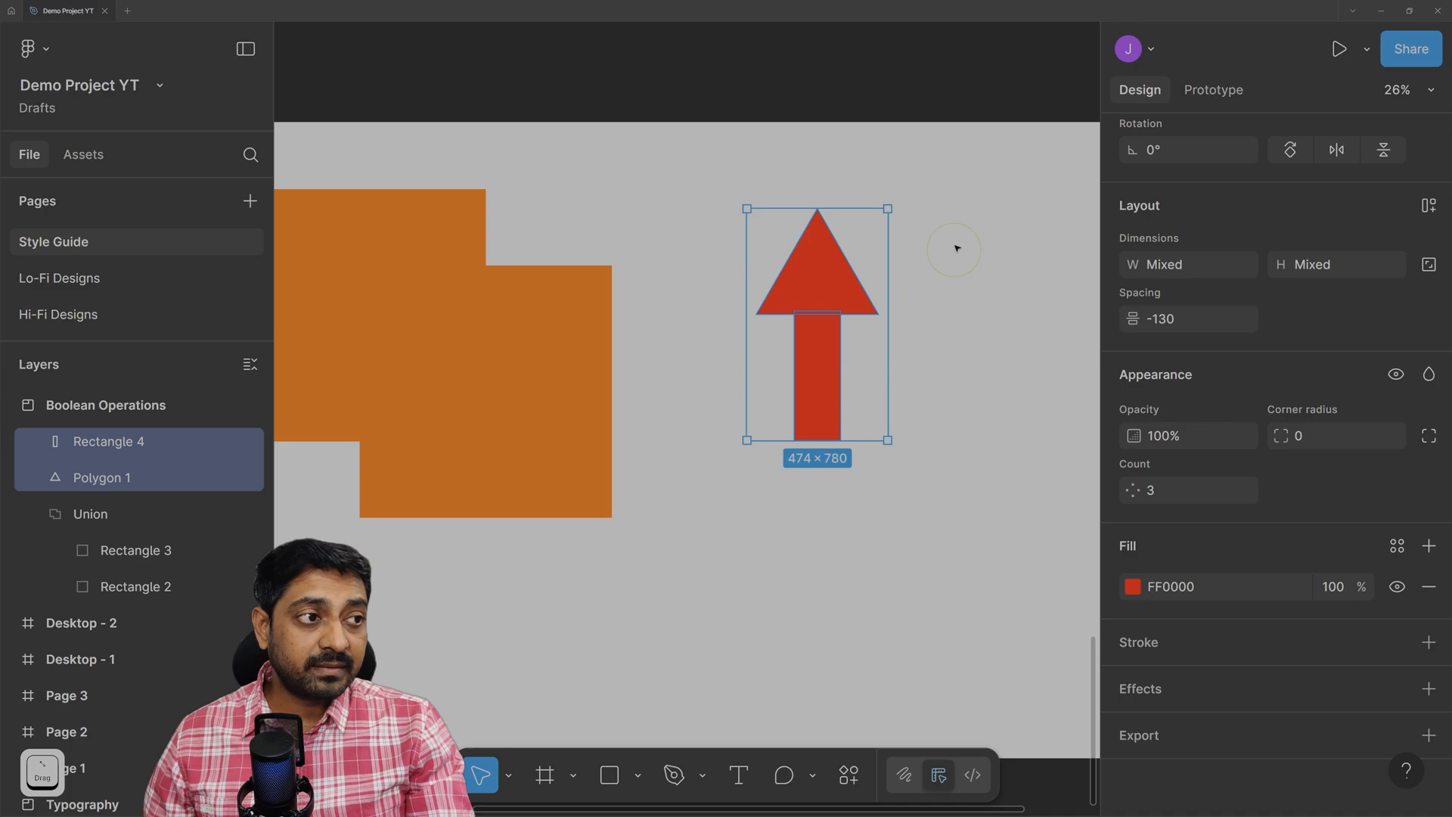
click(962, 341)
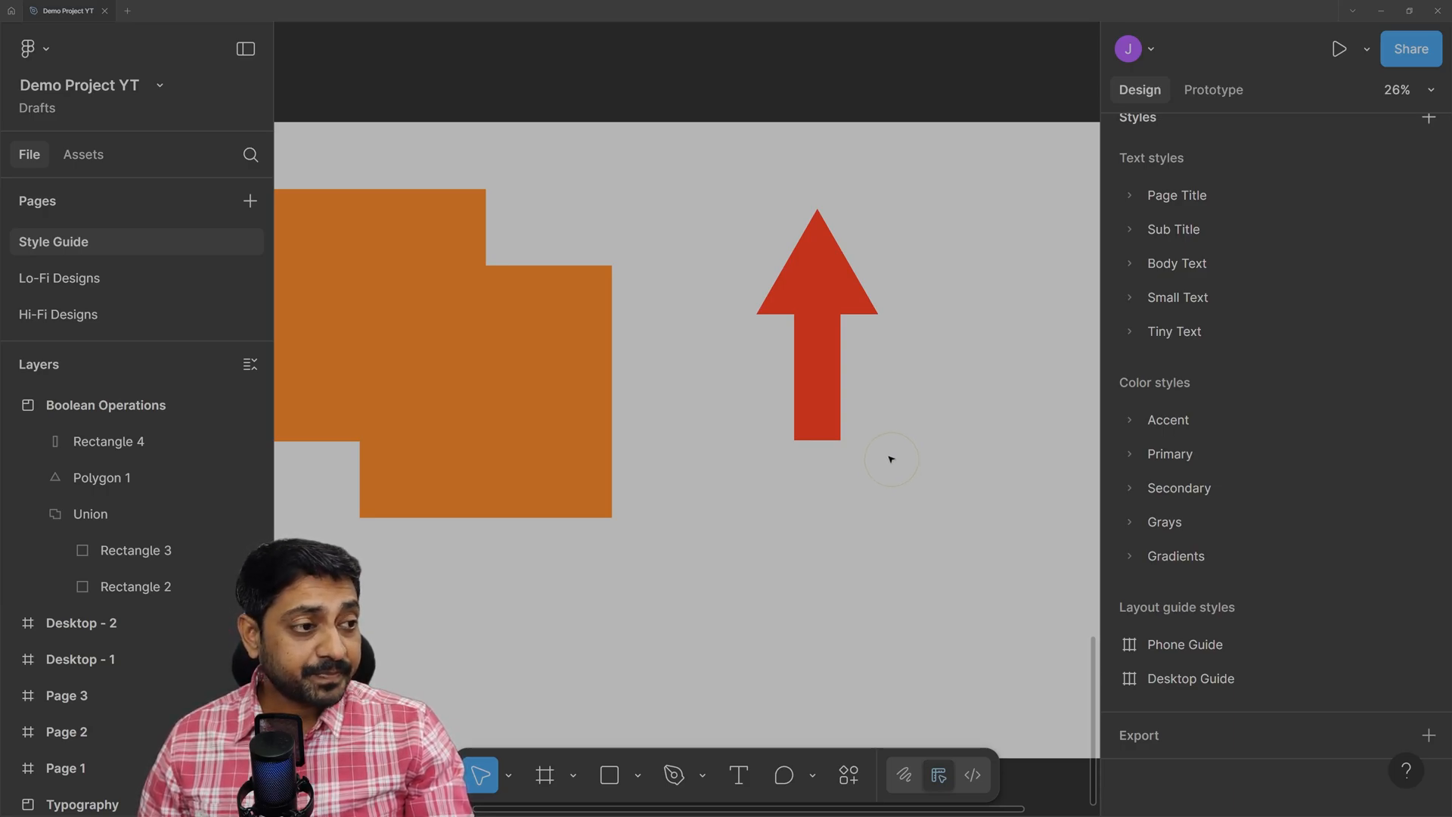
click(803, 397)
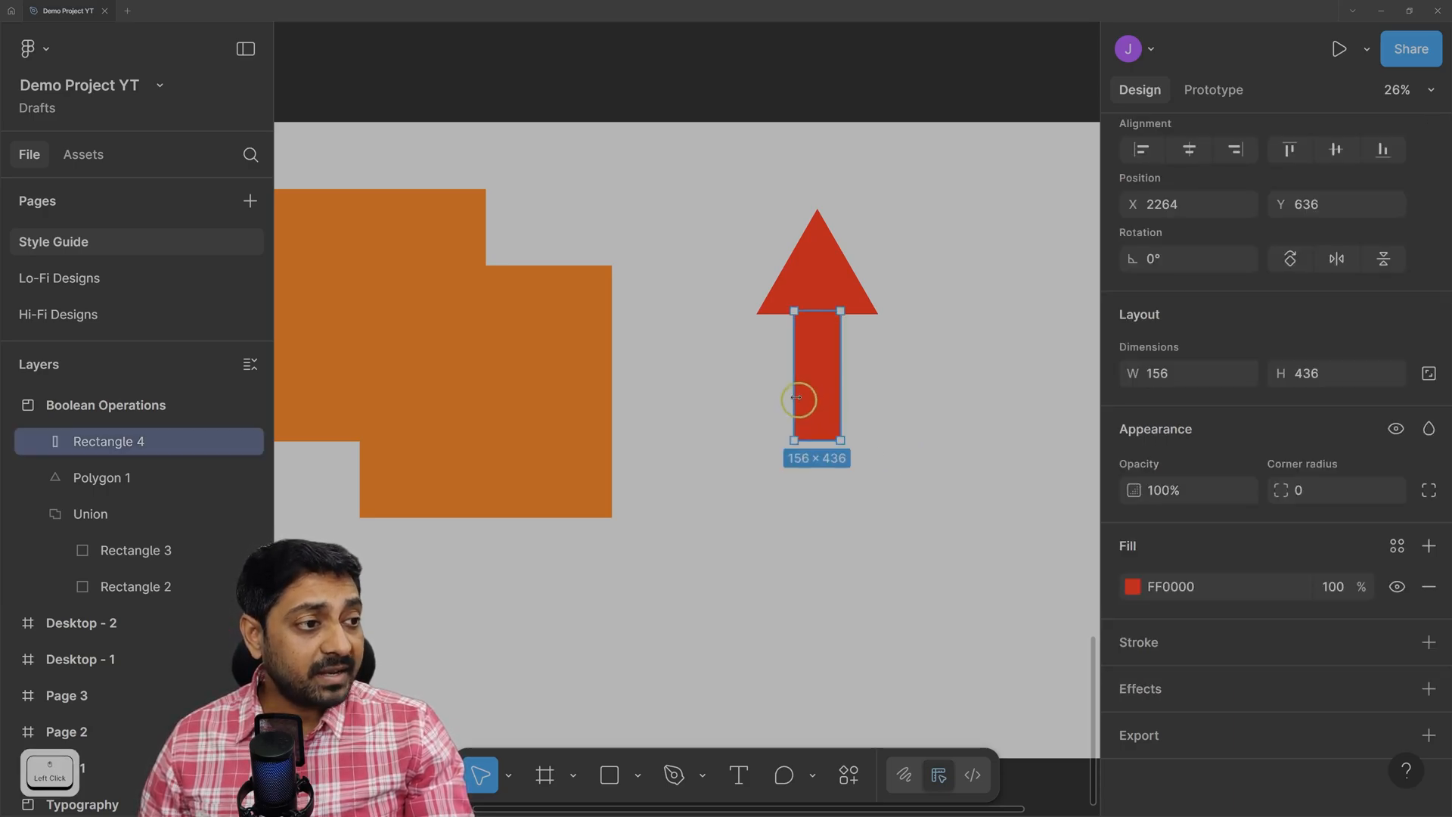
click(824, 262)
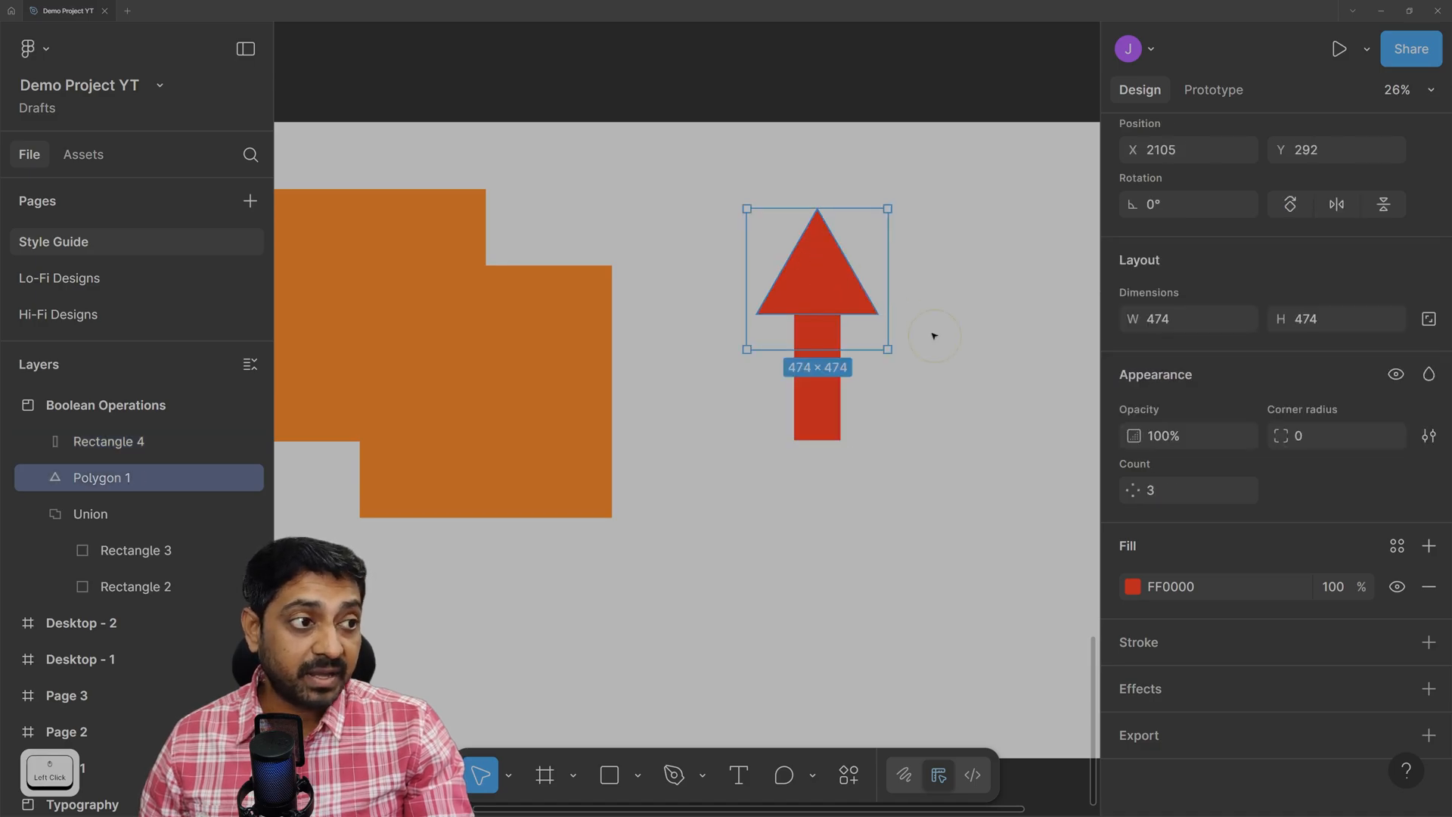
click(945, 332)
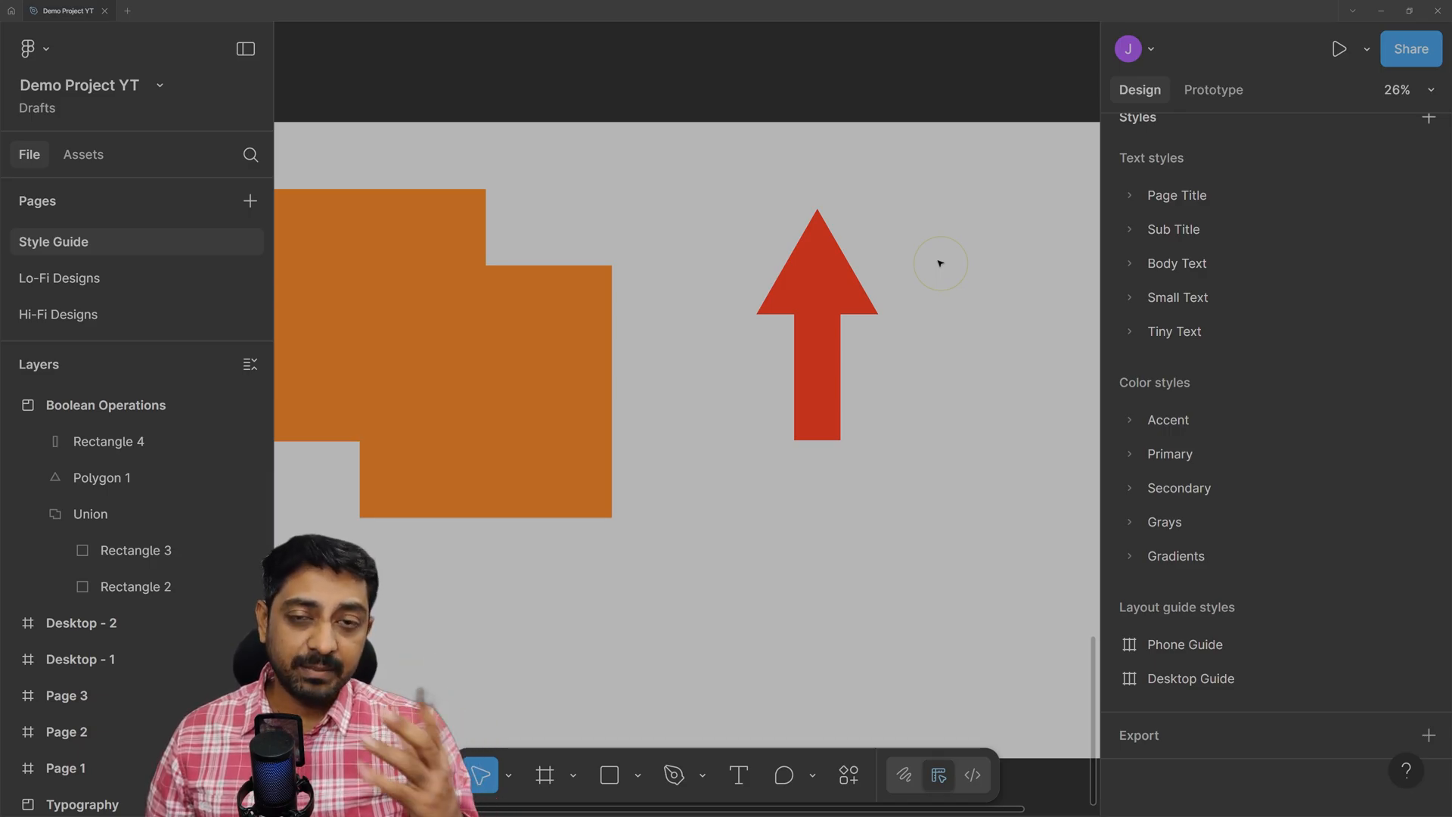
drag(716, 202, 898, 463)
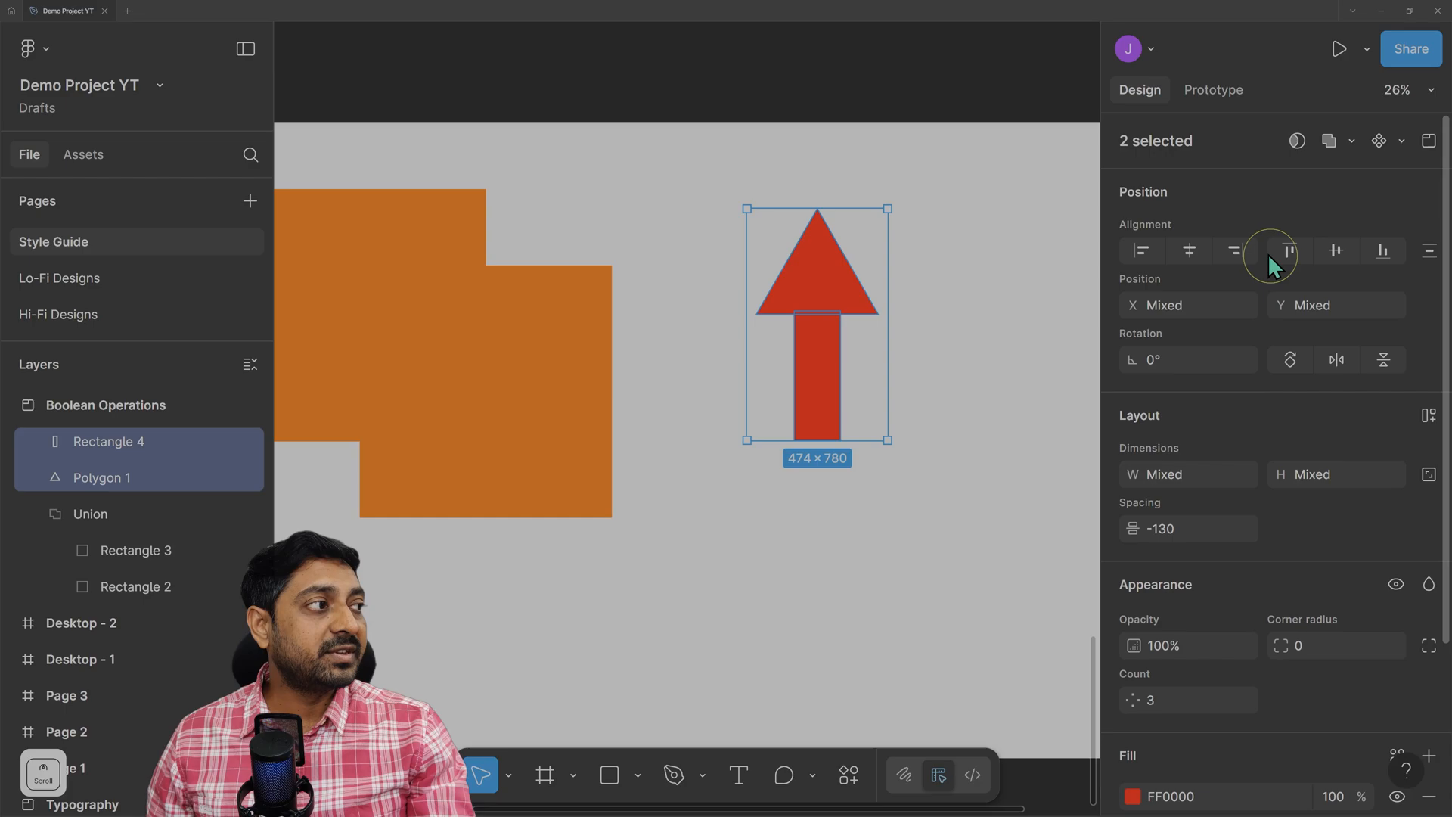
Combine the red triangle and stem into a Union and inspect its two child layers.
click(1353, 144)
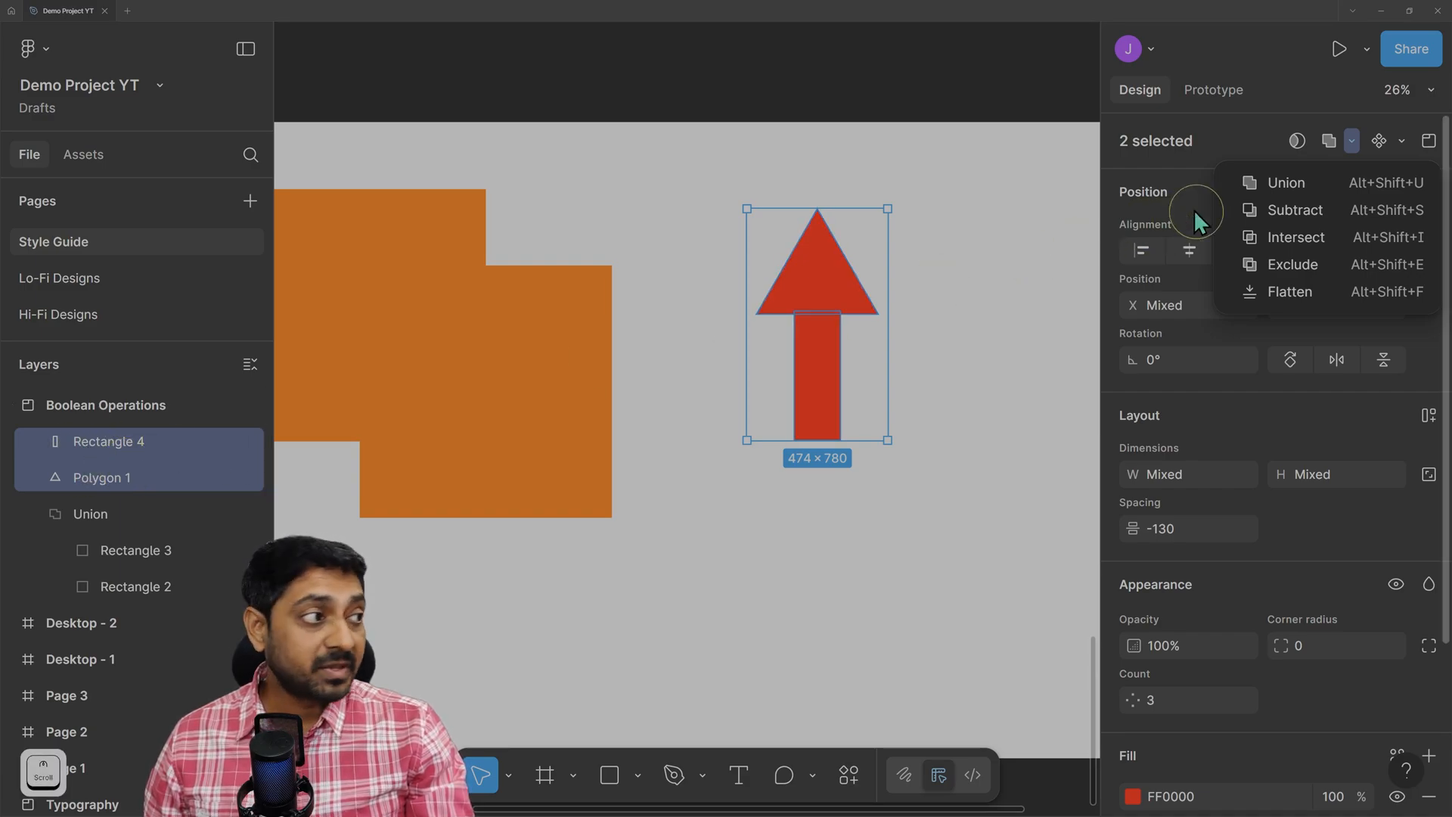
click(1261, 182)
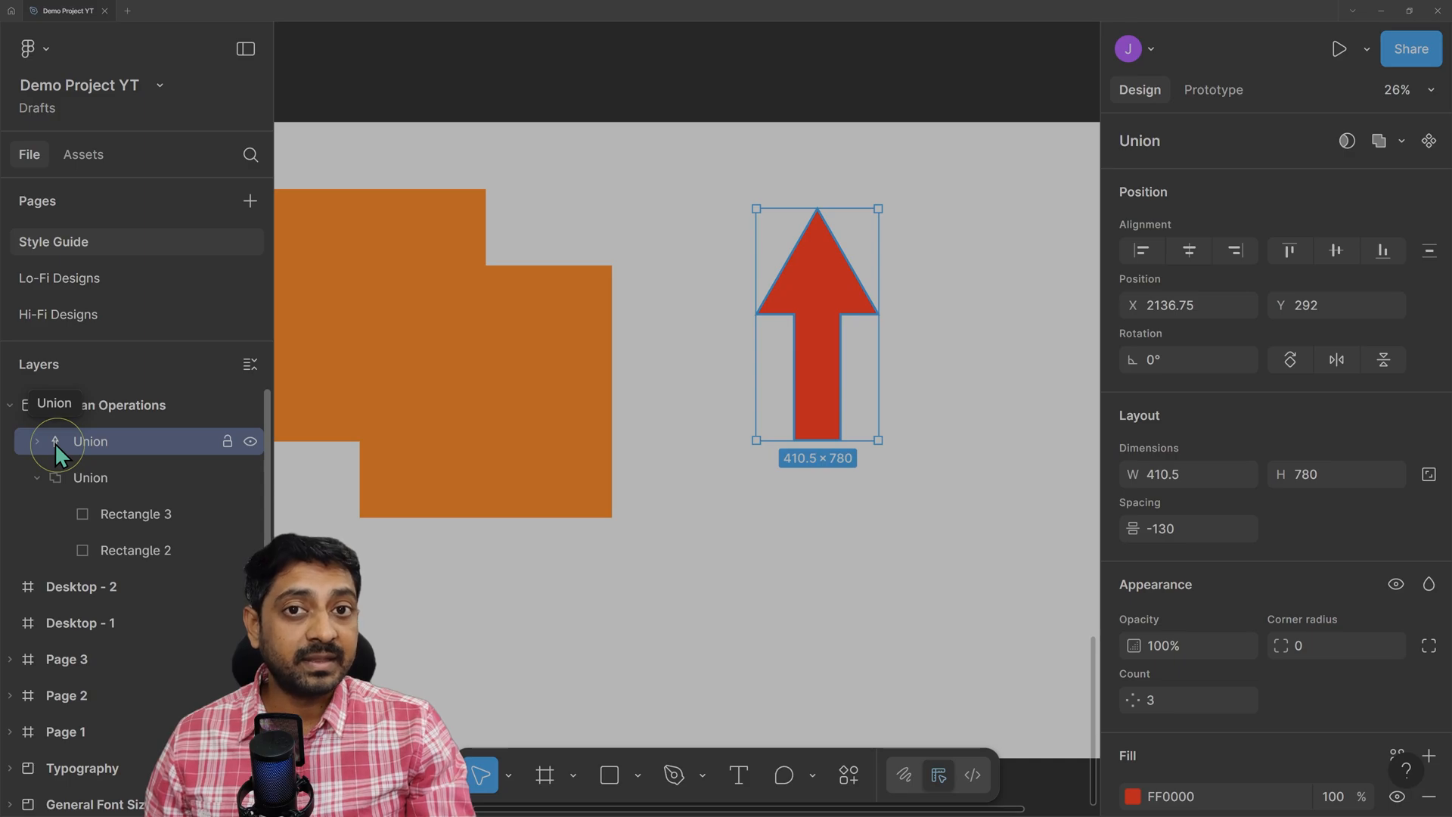
click(31, 441)
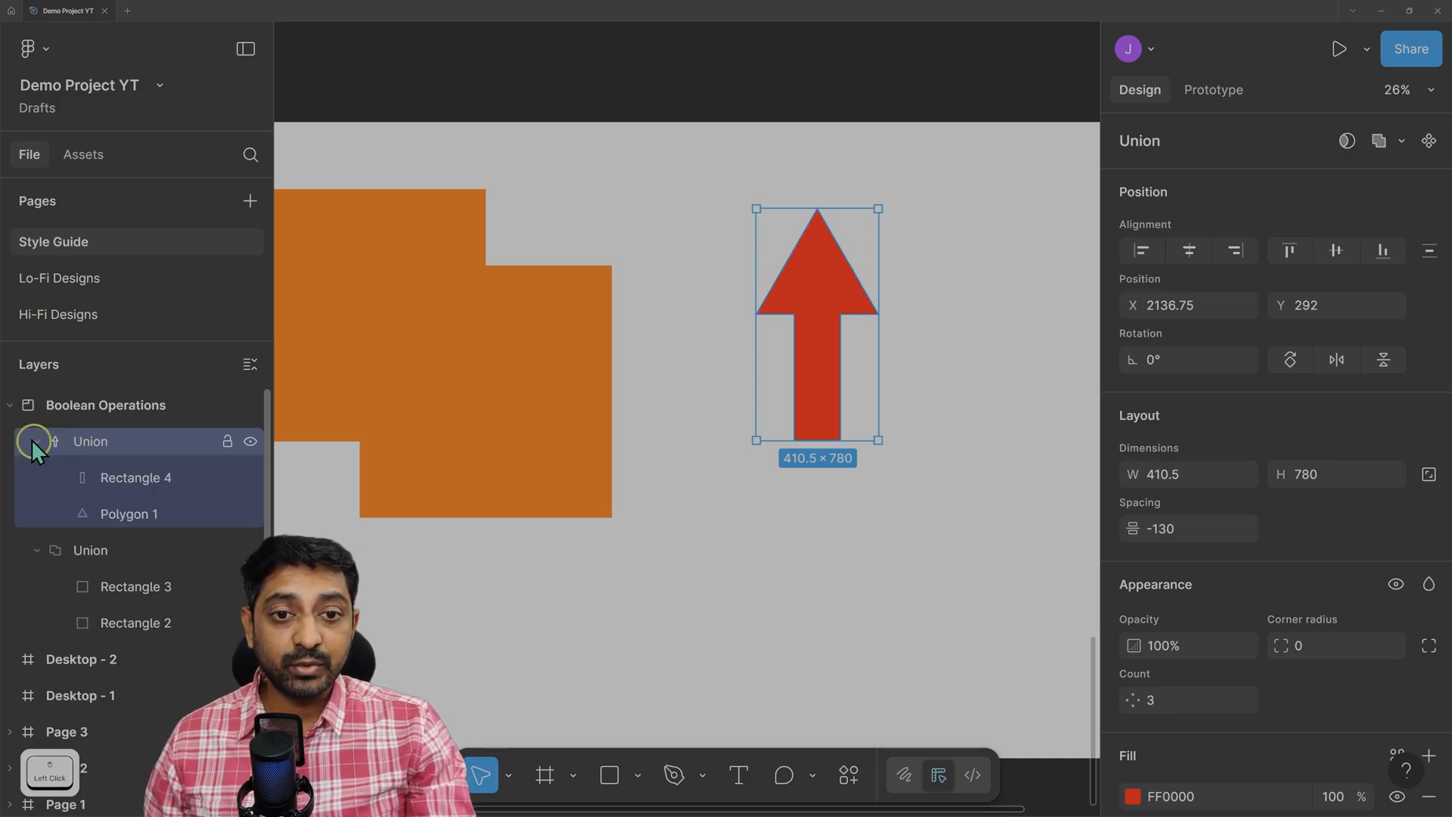
click(134, 487)
click(136, 516)
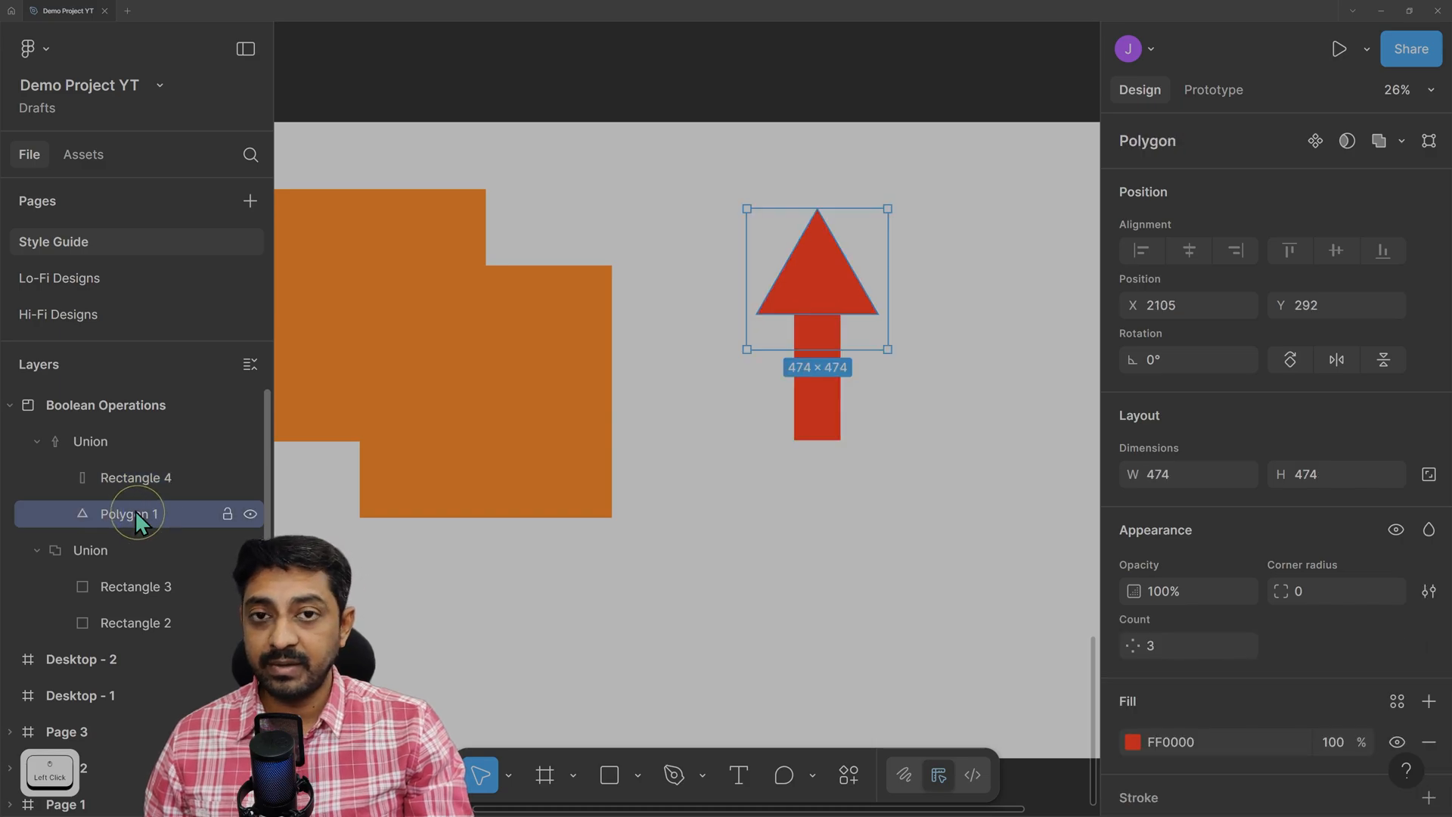
click(115, 444)
Recolour the Union arrow magenta FF00CC and nudge it up and to the right.
mouse_move(814, 358)
mouse_down()
mouse_move(787, 419)
mouse_move(795, 408)
mouse_up()
scroll(1296, 648, down, 3)
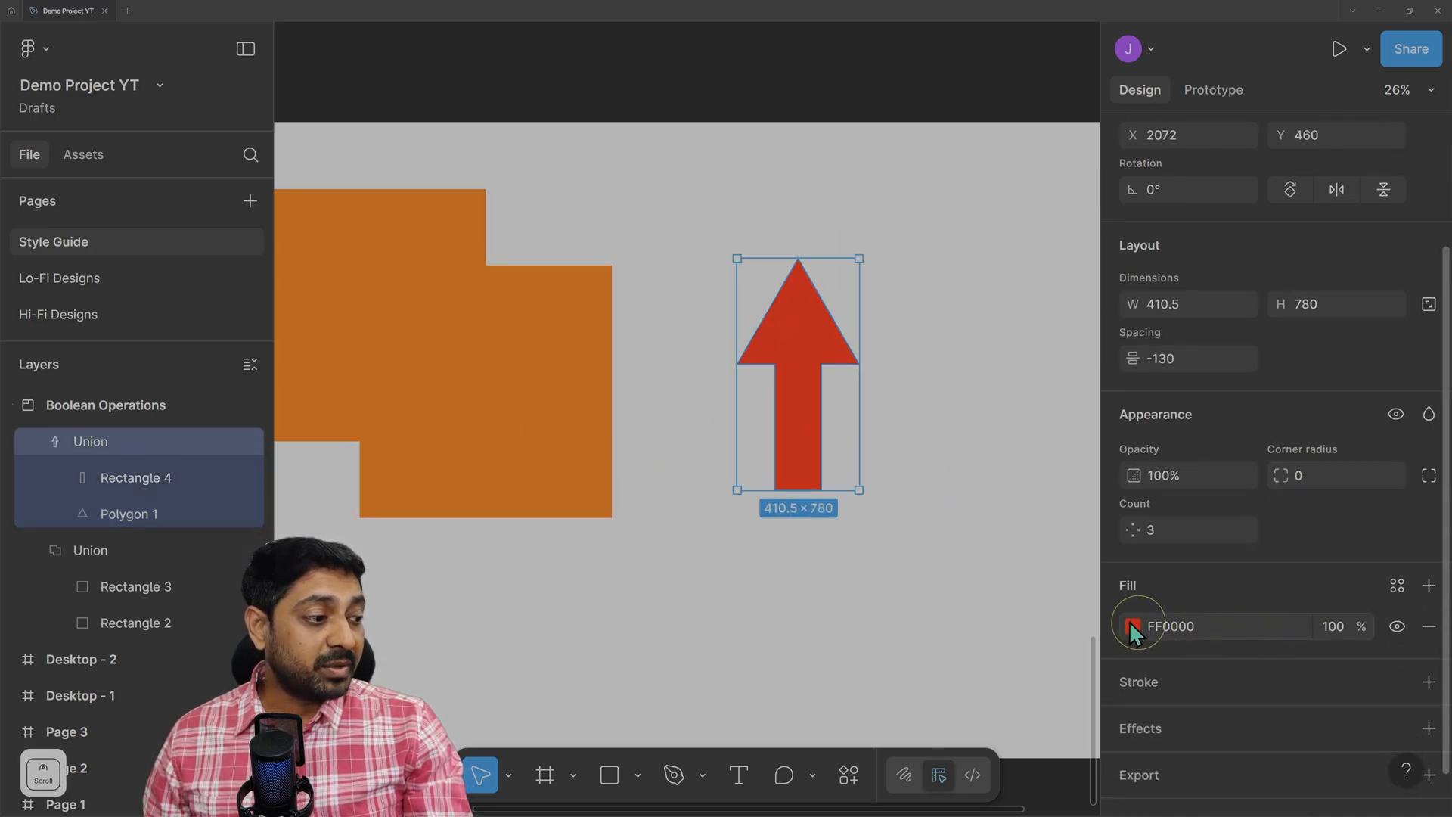
click(1132, 626)
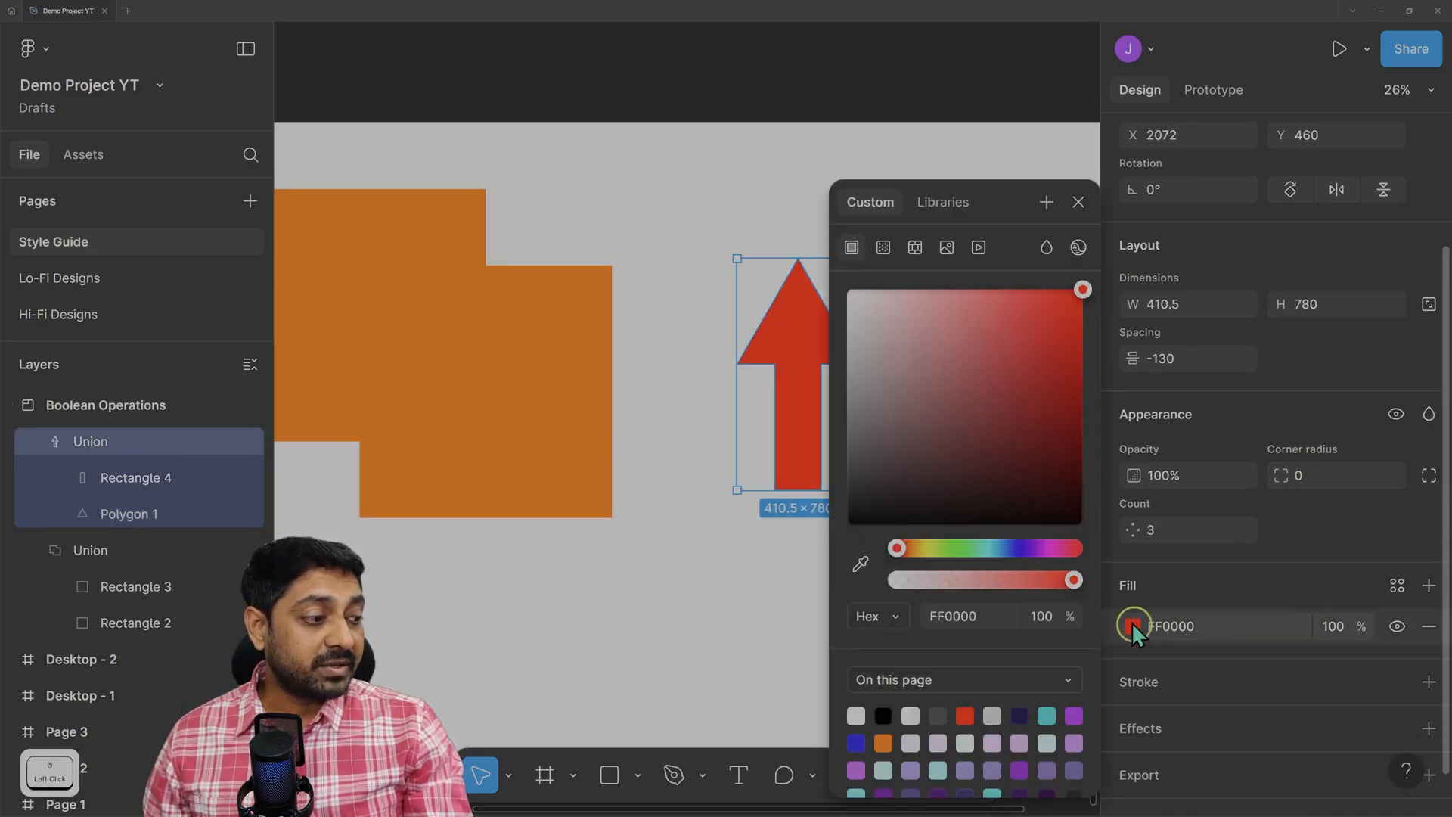
click(1051, 546)
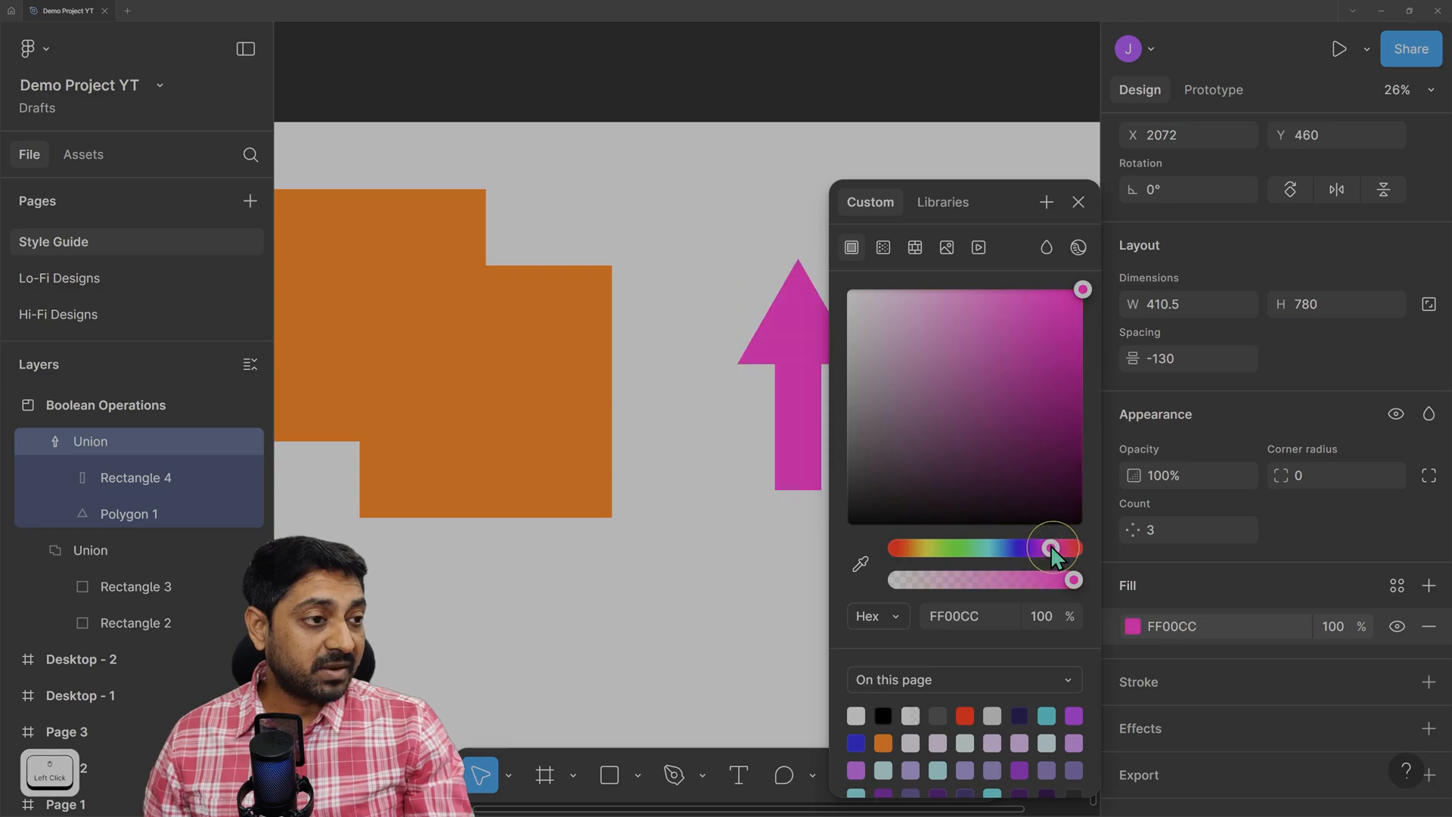
click(1080, 203)
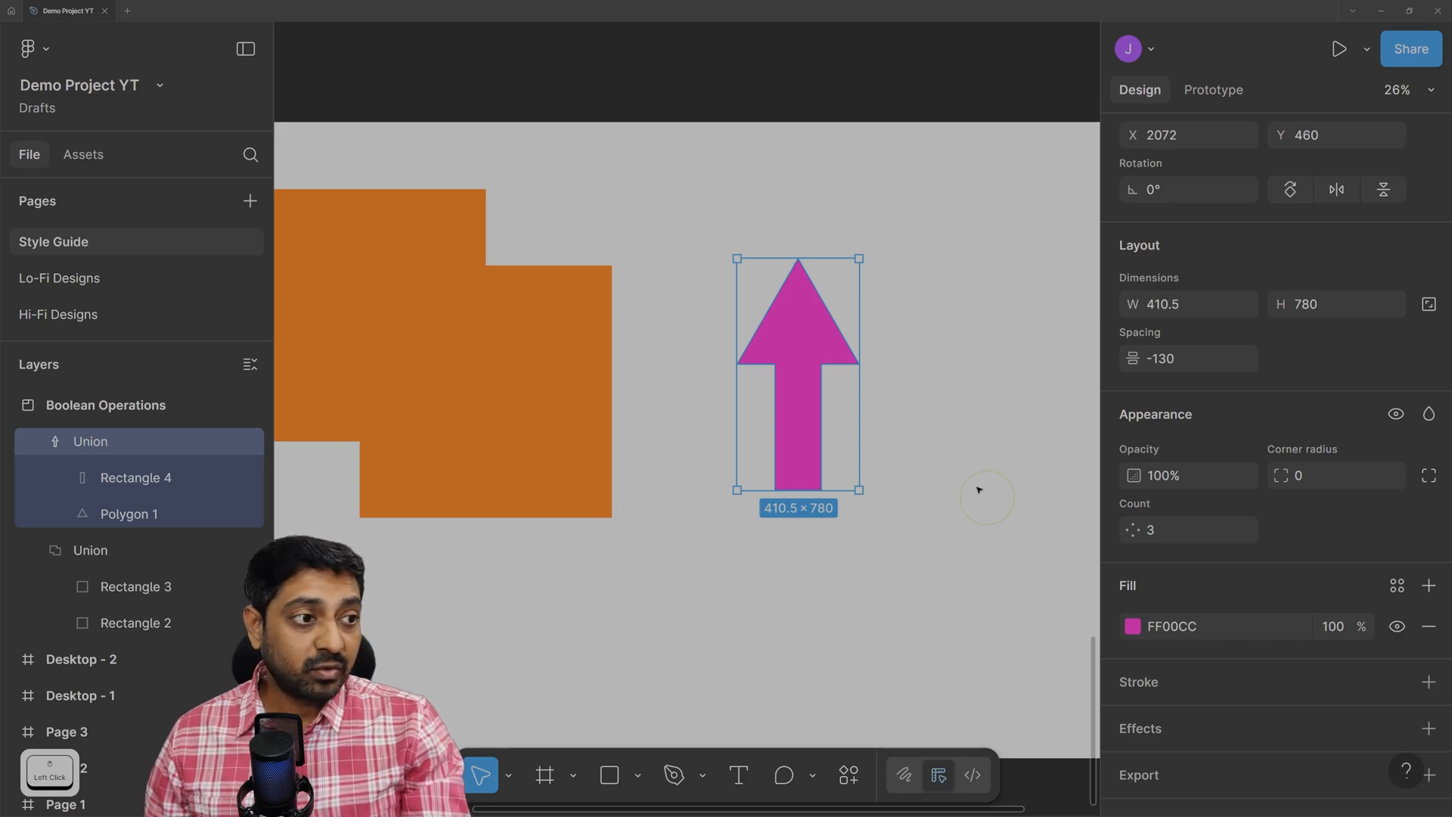
click(987, 497)
mouse_move(802, 329)
mouse_down()
mouse_move(897, 330)
mouse_move(787, 273)
mouse_move(803, 308)
mouse_up()
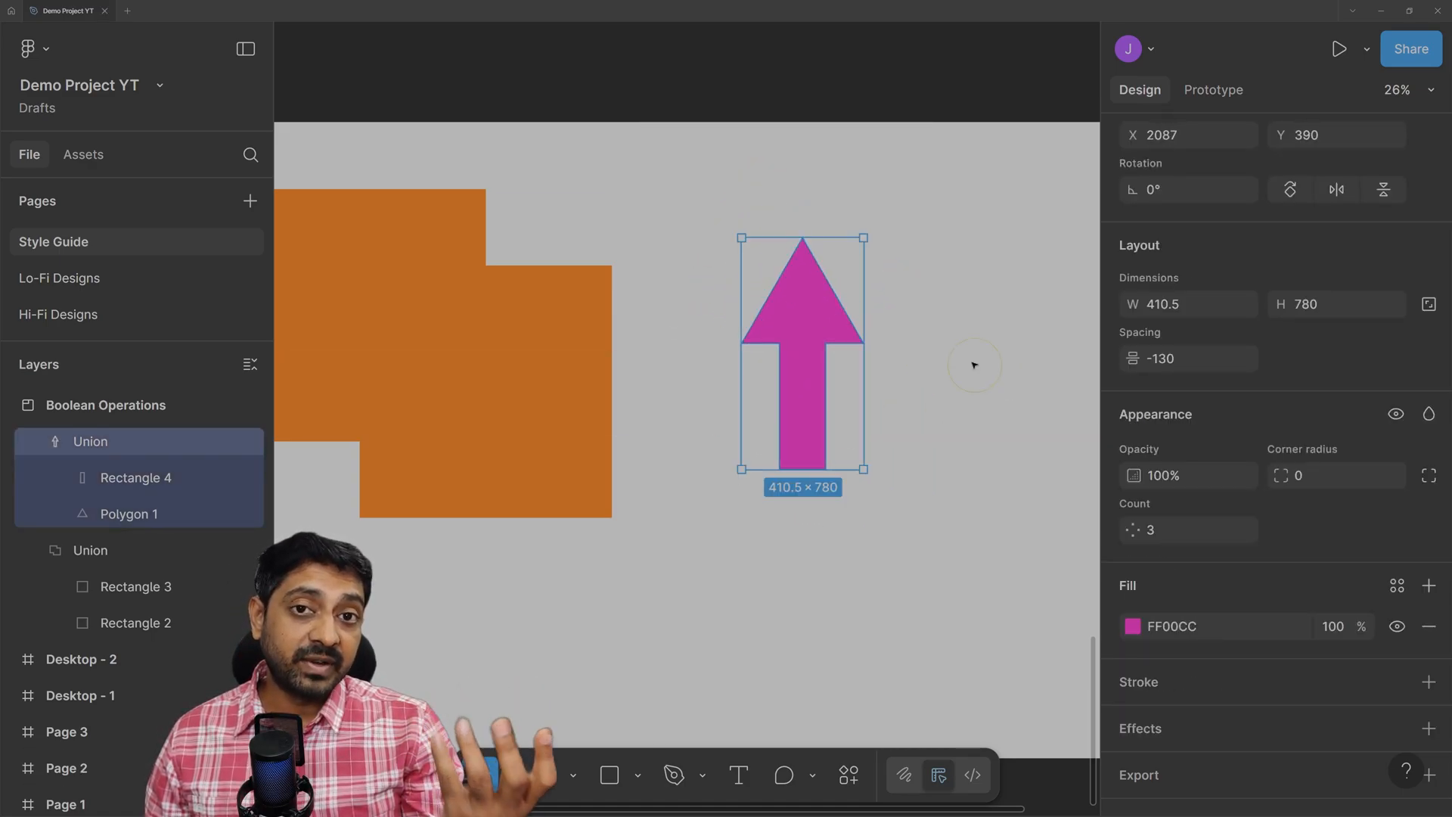
drag(800, 324, 840, 313)
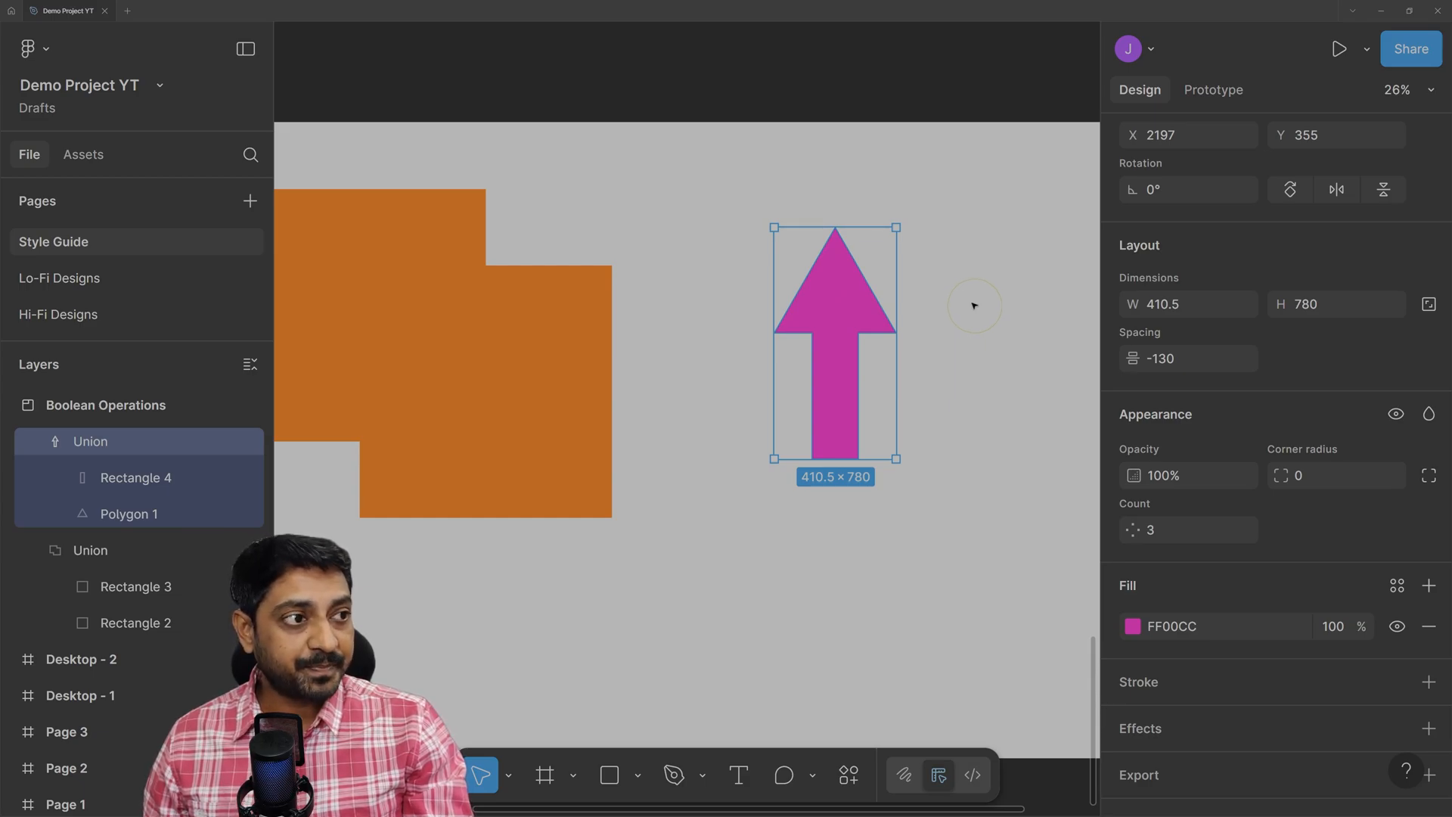
Rotate the arrow -90° to point right and drop it onto the alignment guide.
drag(907, 222, 975, 436)
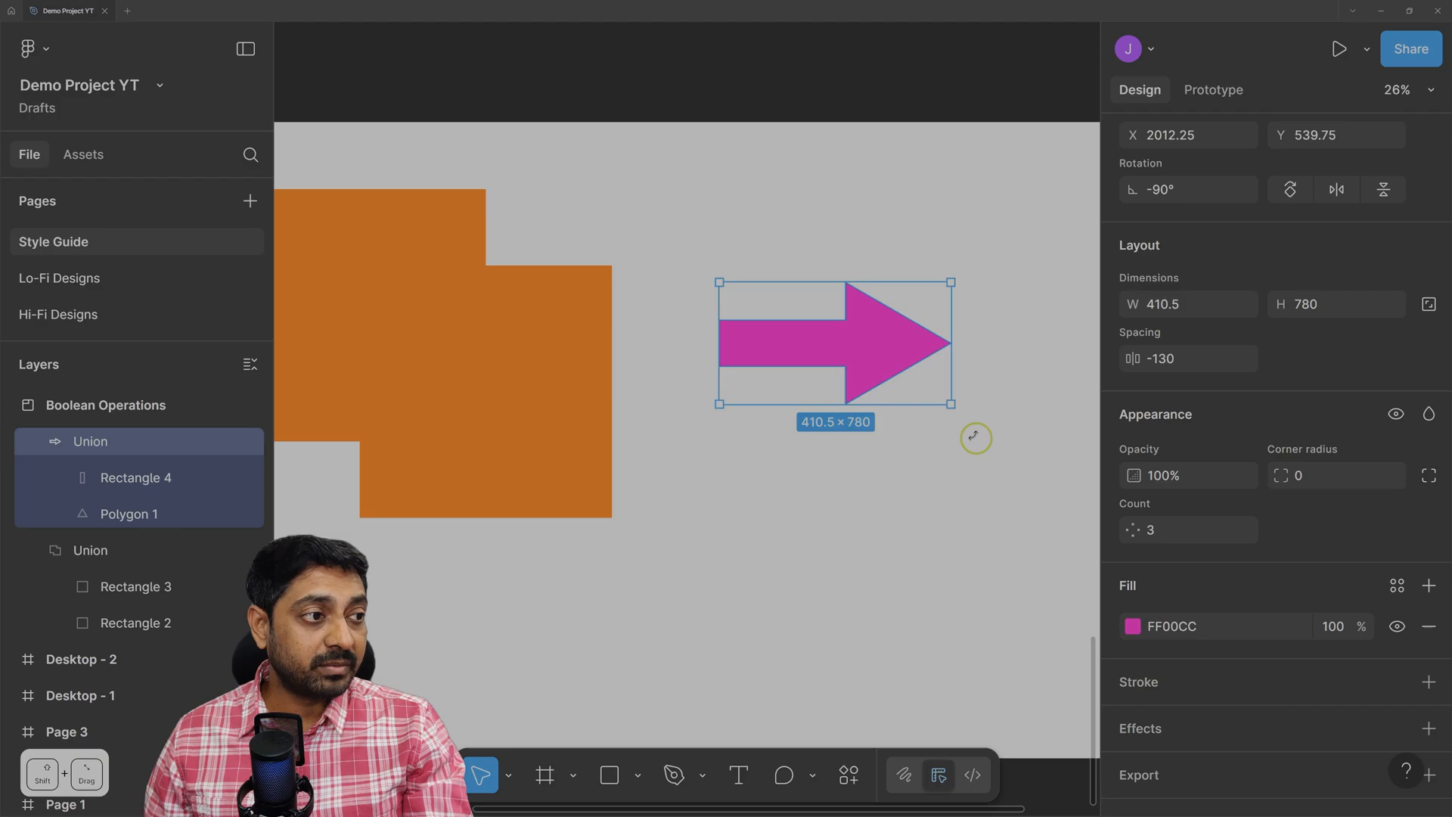
click(823, 538)
drag(860, 328, 860, 364)
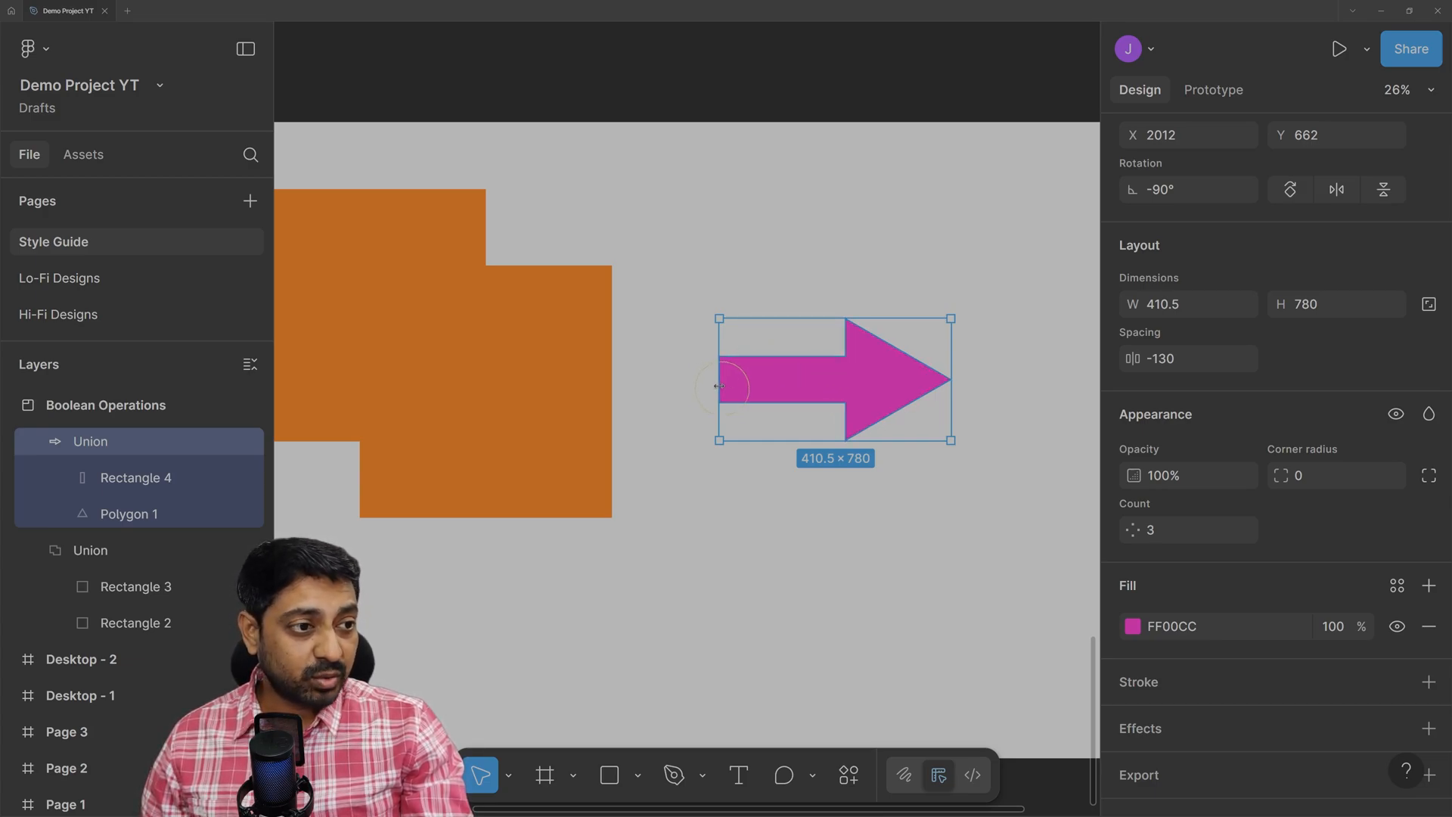
Try shortening the arrow's shaft, undo it, and zoom in on the arrow.
drag(720, 386, 831, 397)
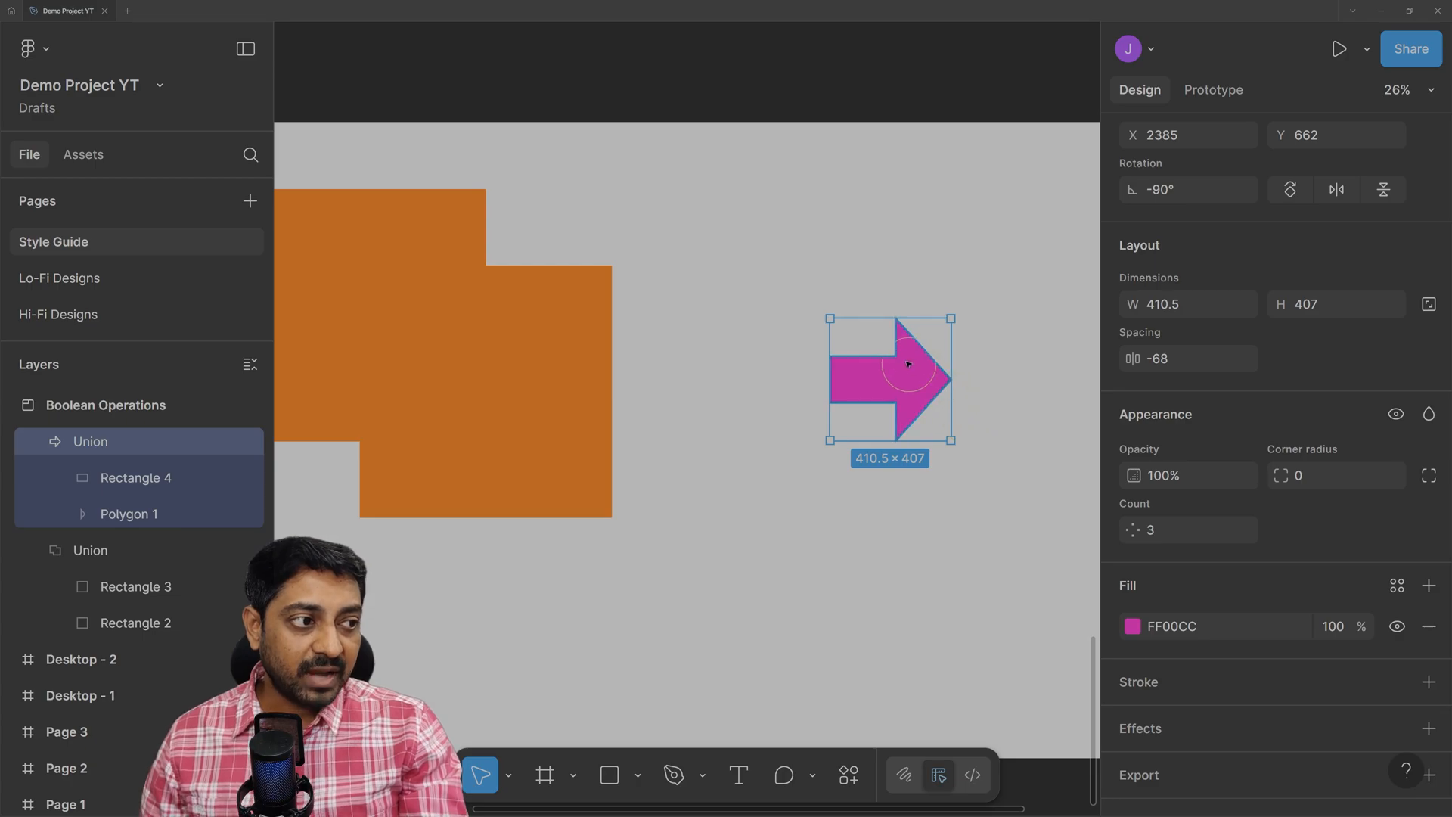
key(ctrl)
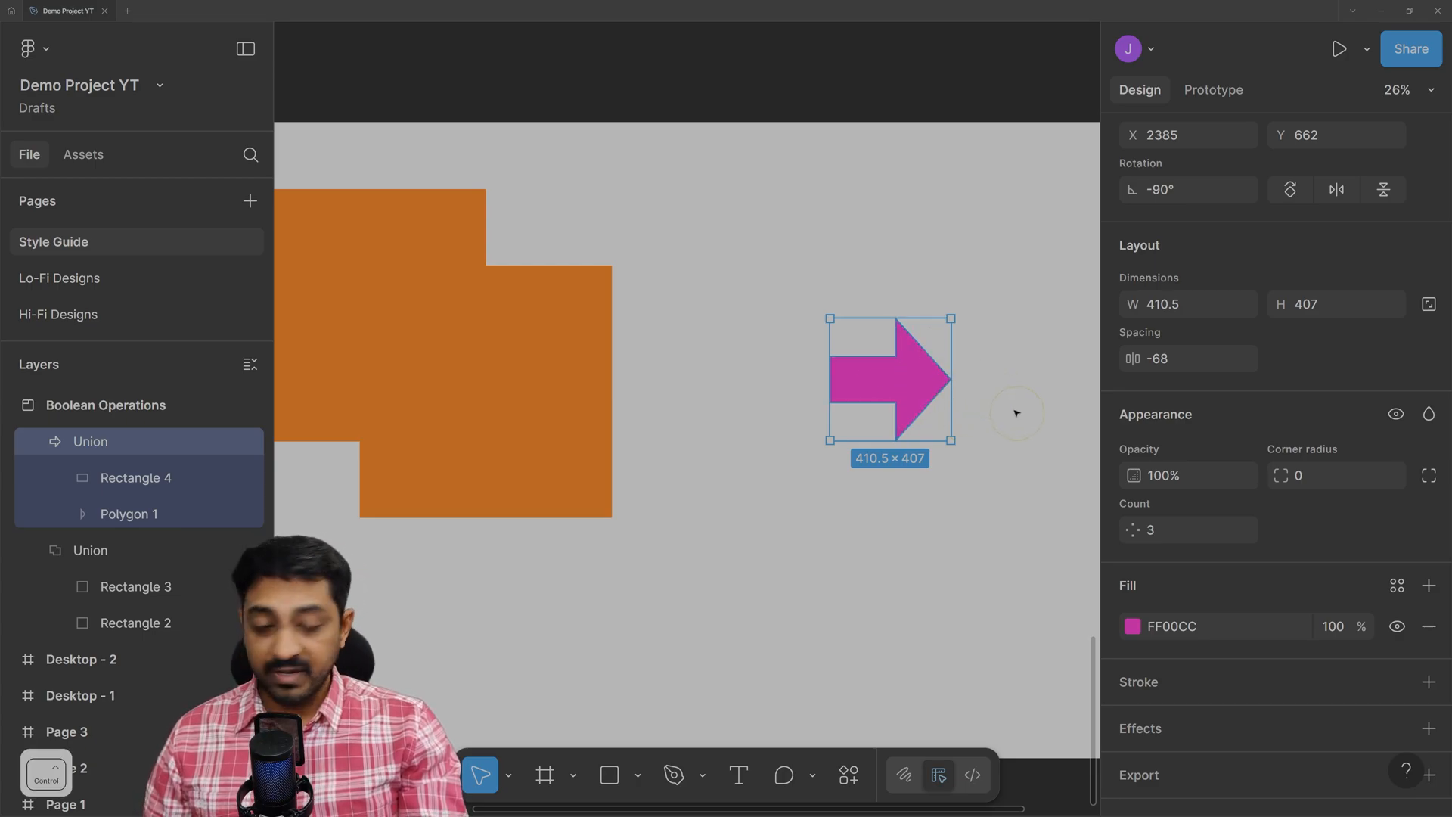
key(ctrl+z)
scroll(917, 364, up, 2)
scroll(918, 364, up, 3)
key(space)
drag(859, 611, 870, 501)
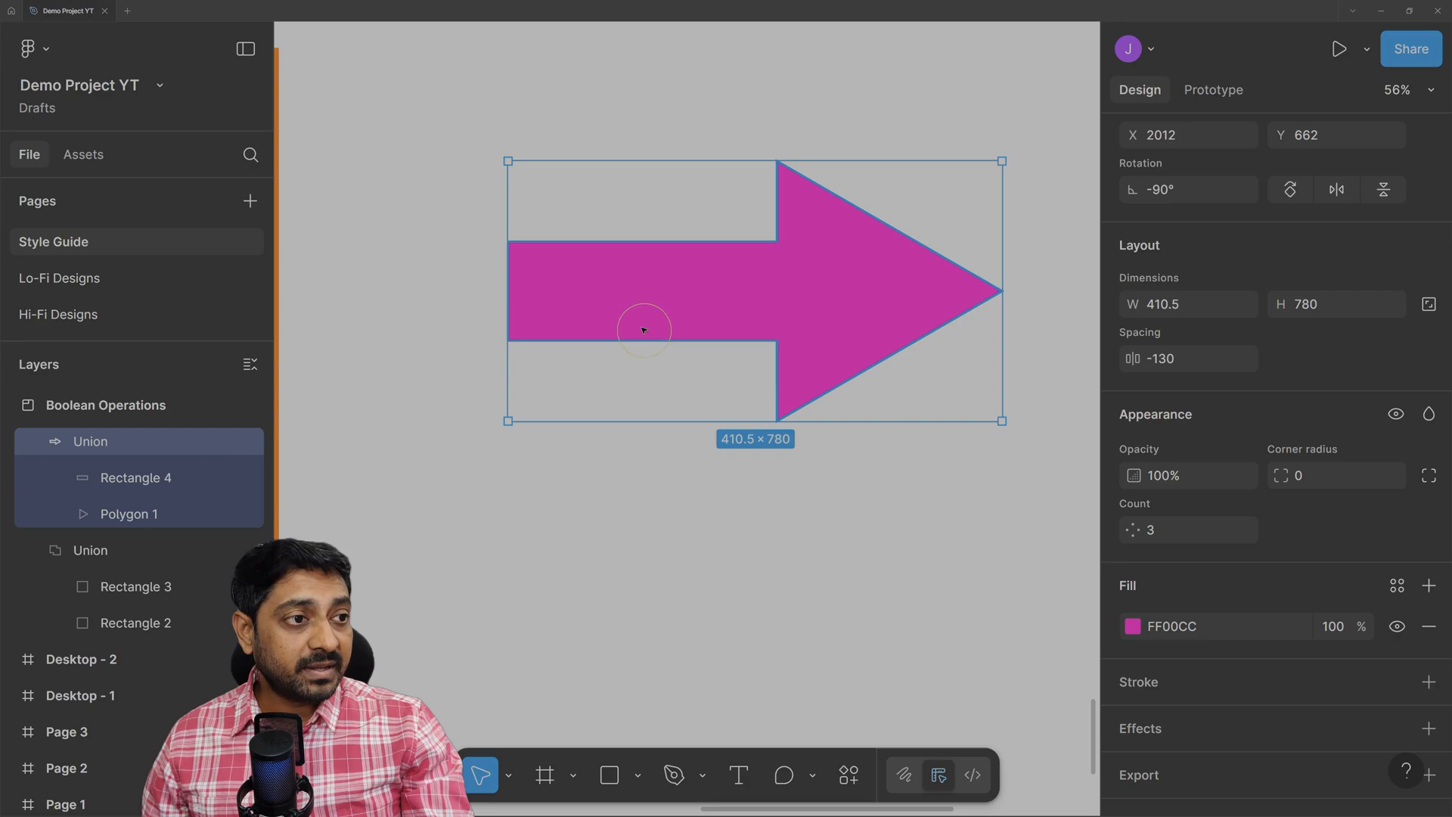
Shorten the arrow's stem from the left and round the triangle head's corners to radius 20.
double_click(601, 282)
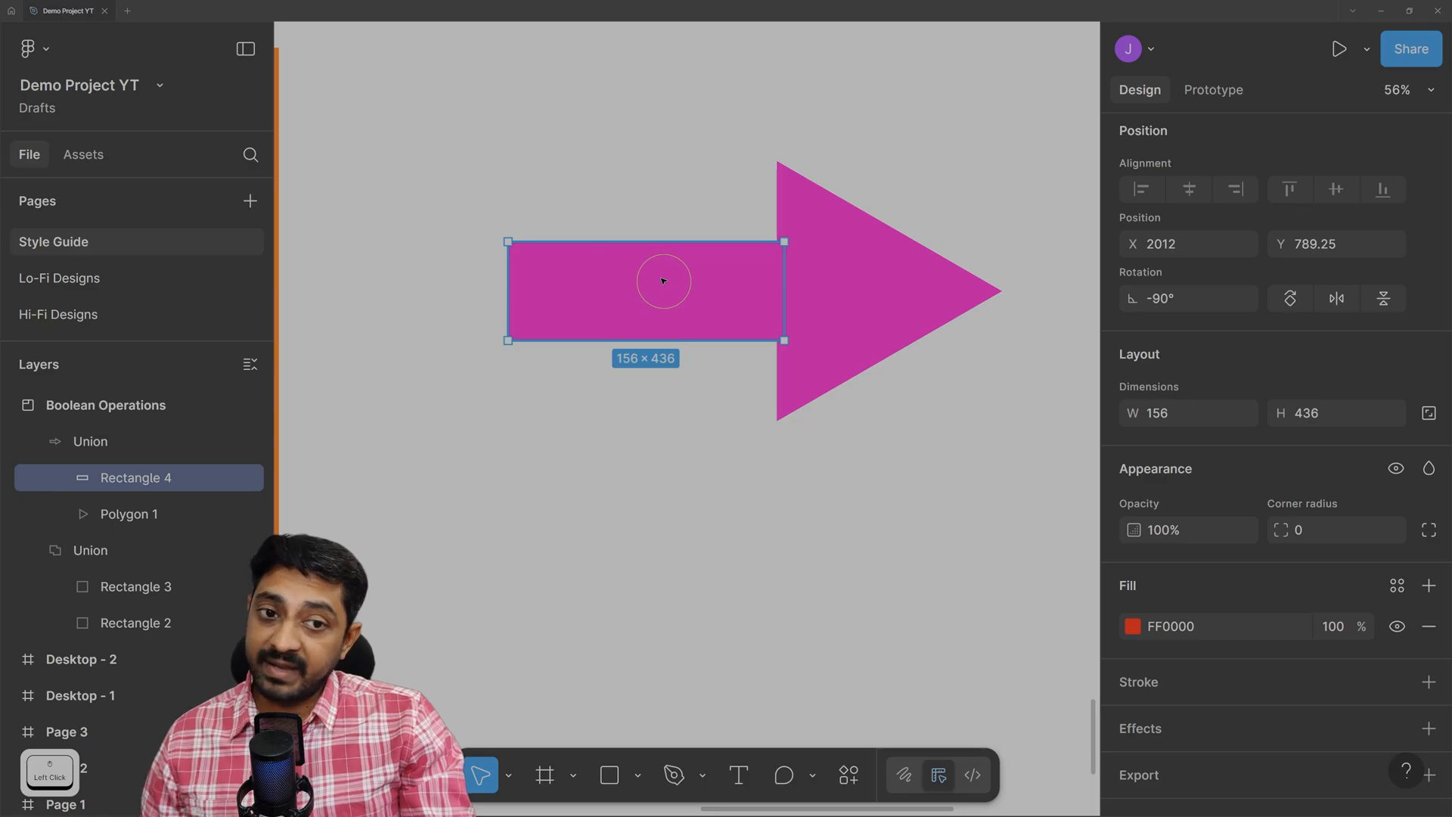
click(108, 514)
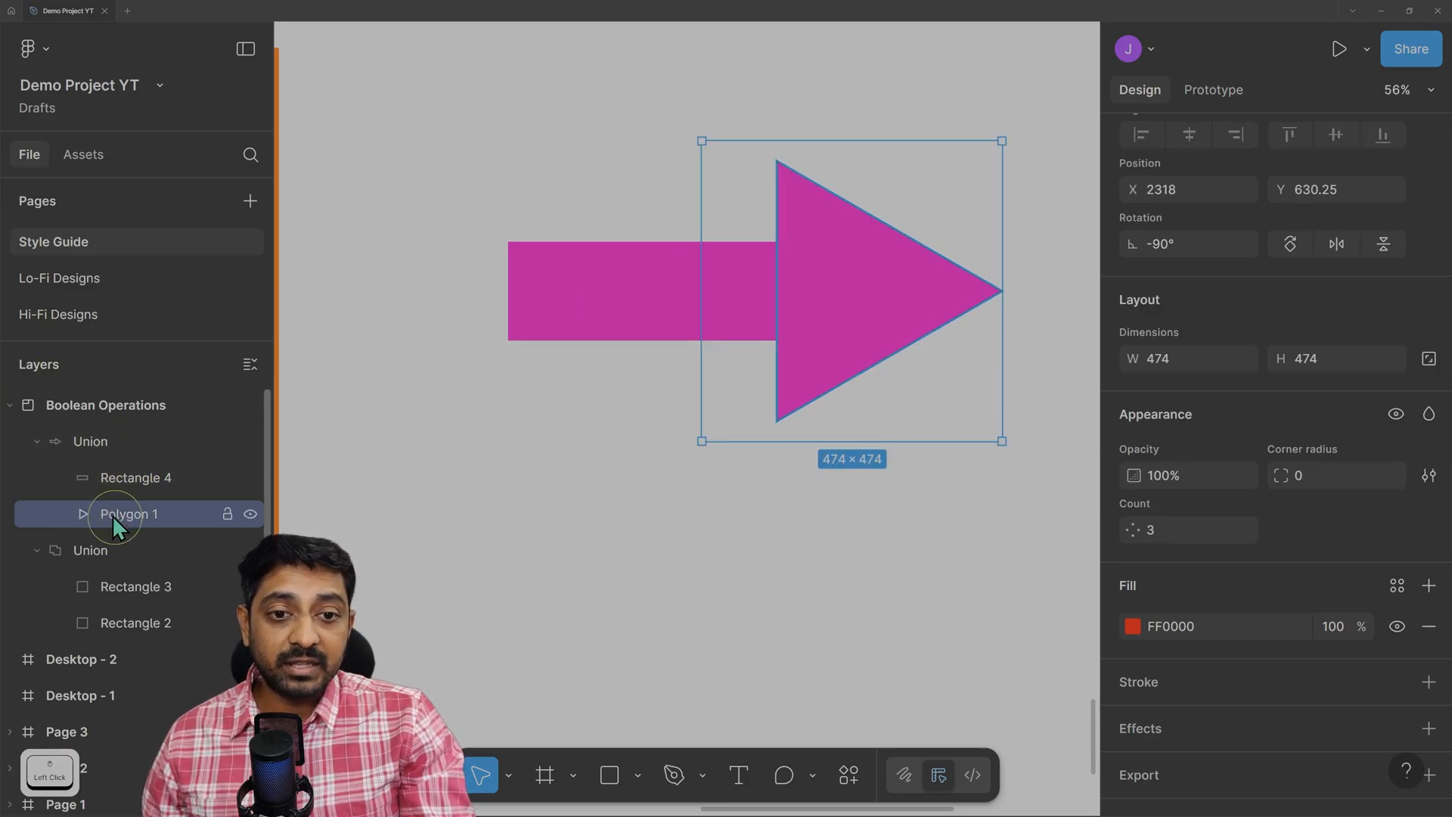
click(111, 489)
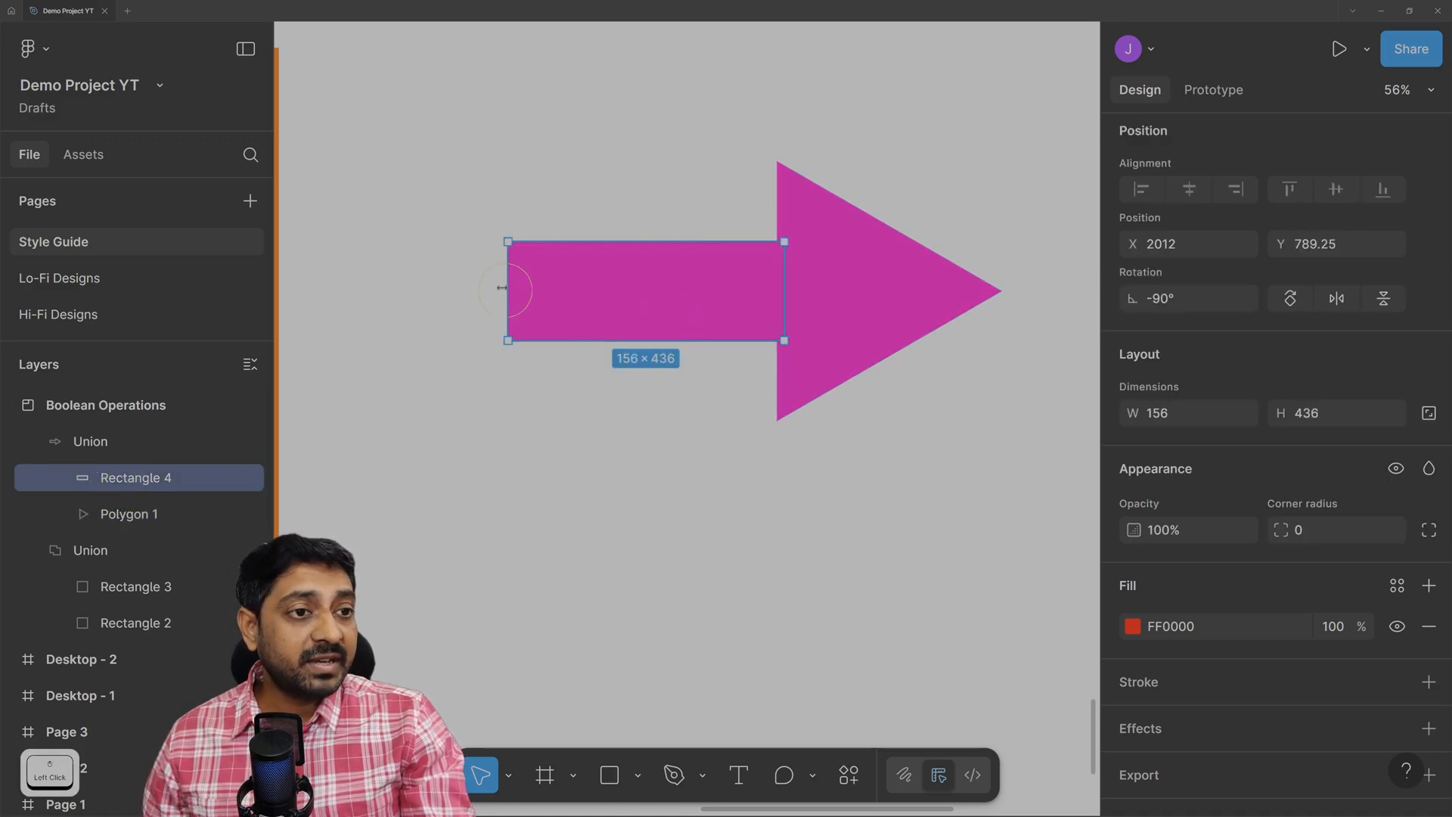
drag(507, 286, 618, 300)
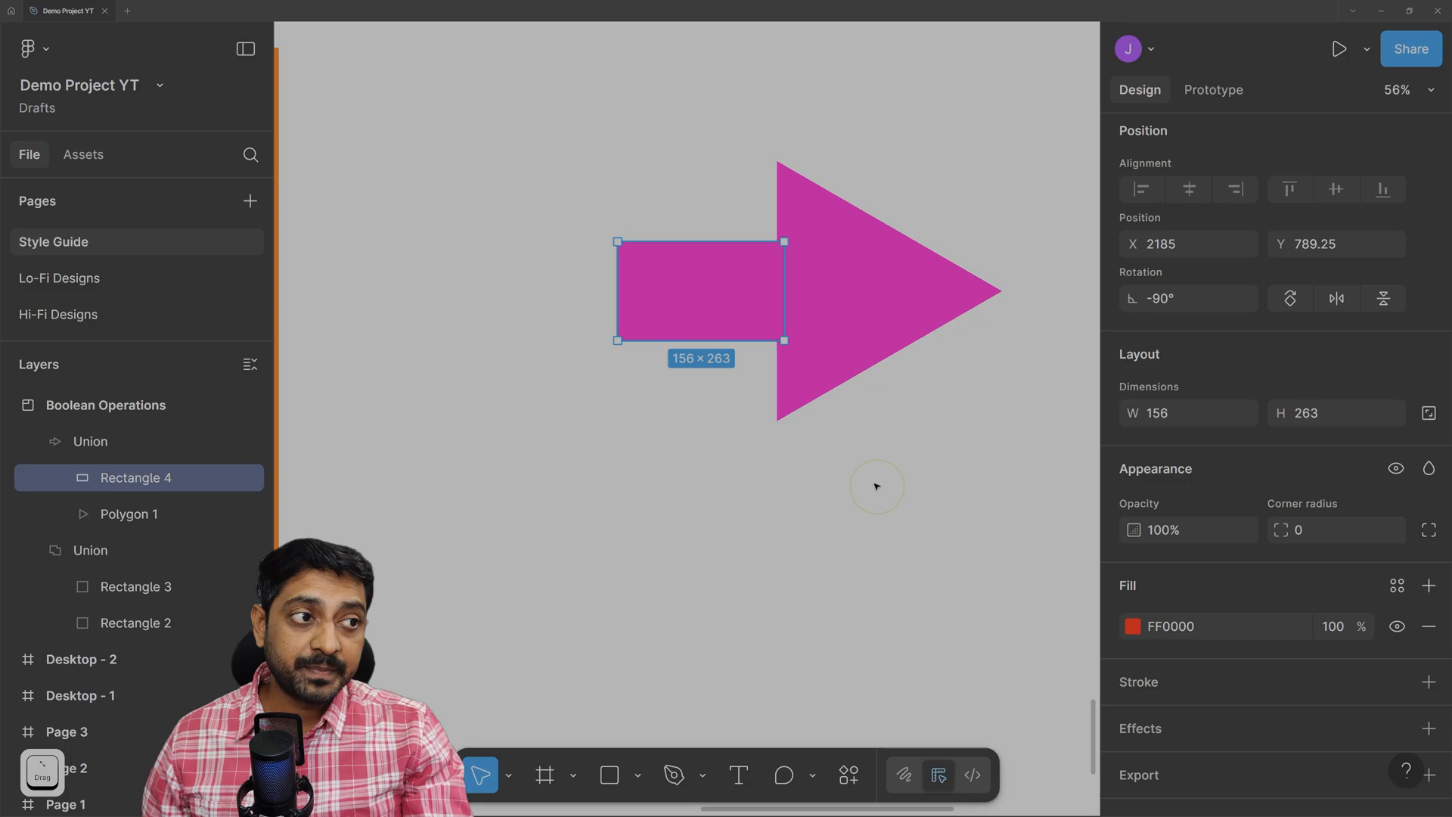
click(866, 284)
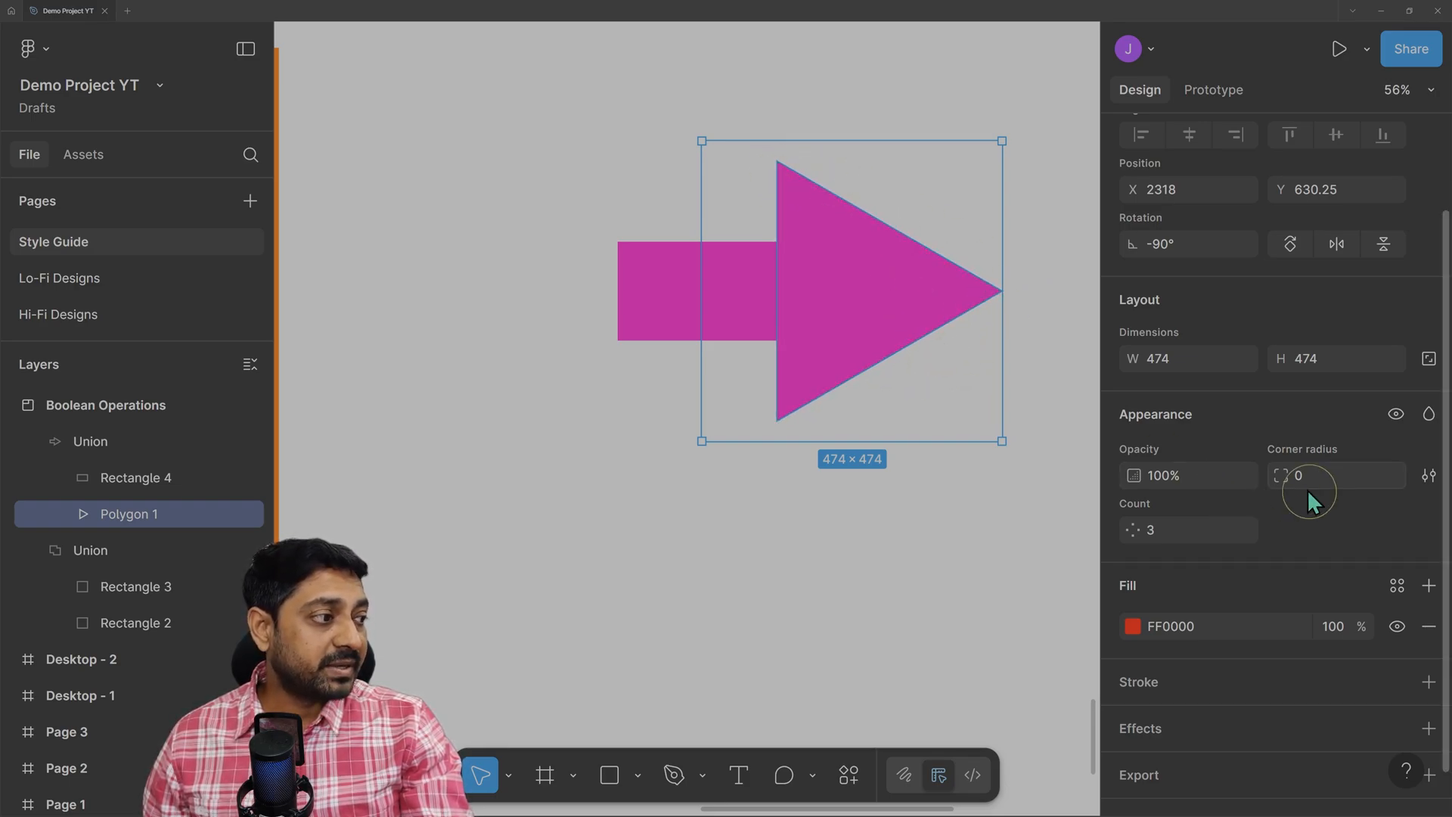
drag(1296, 476, 303, 496)
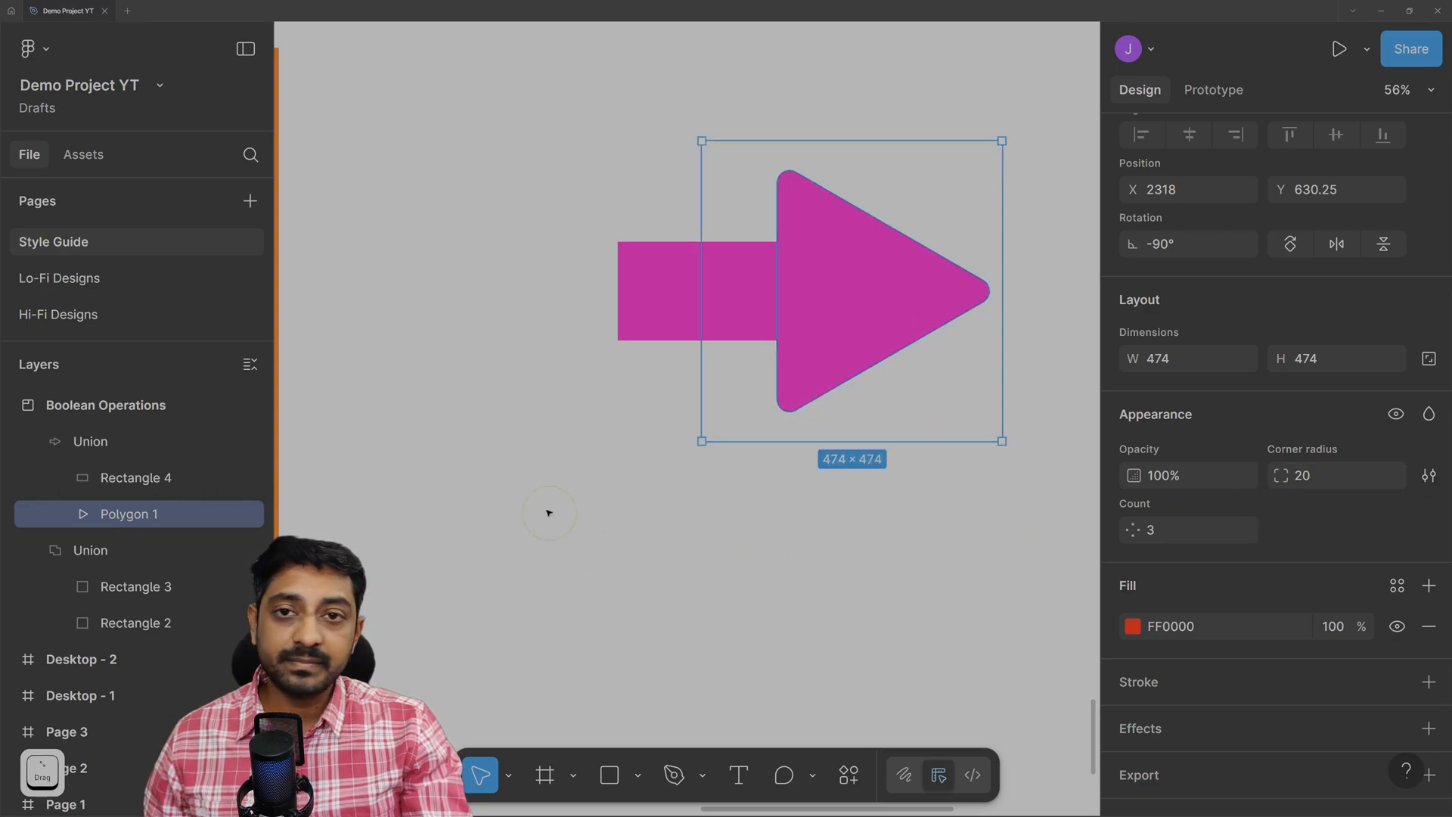
click(498, 488)
Nudge the magenta arrow upward, then select the Union example's red and green squares.
scroll(717, 479, down, 3)
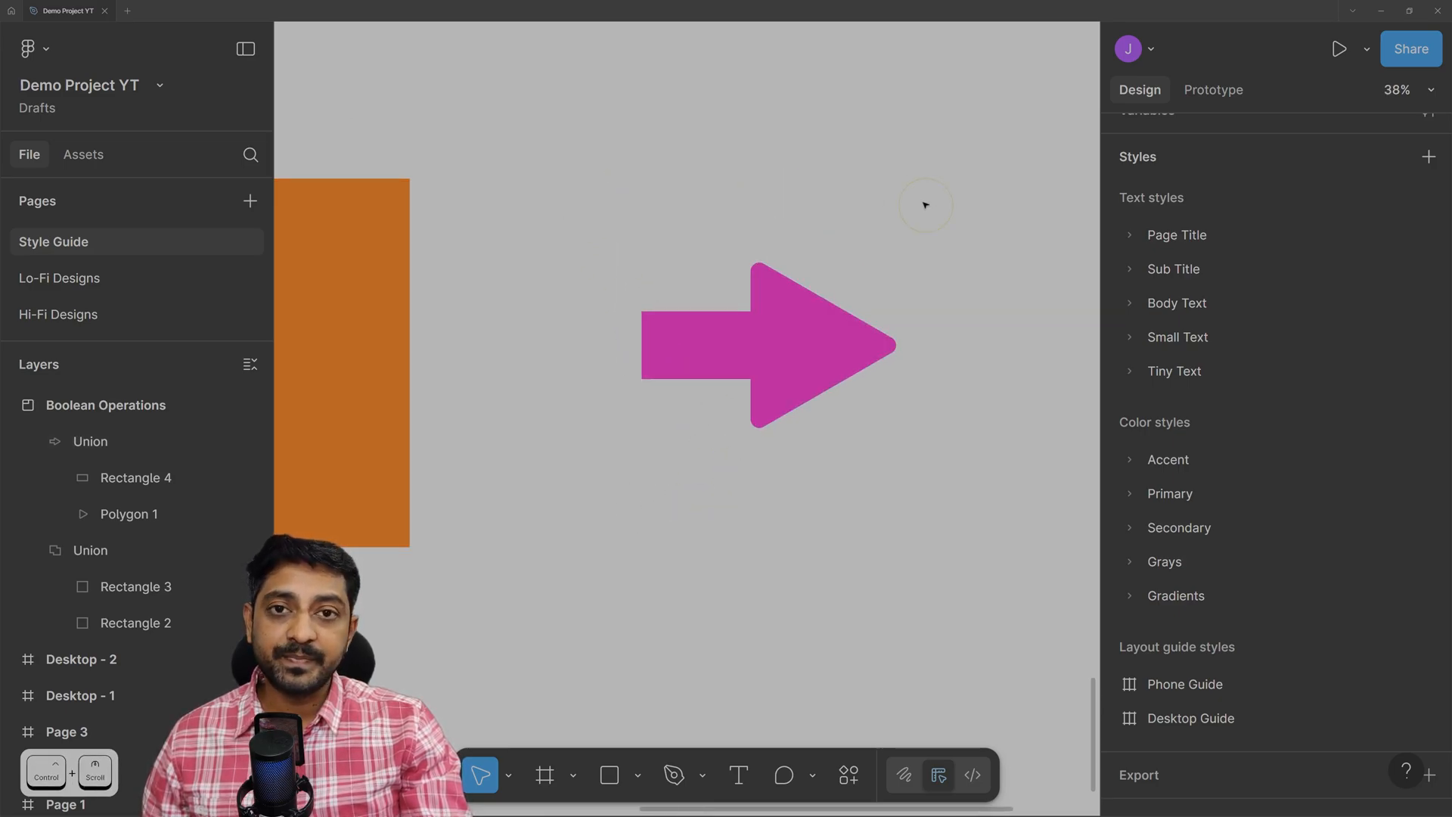
drag(788, 360, 794, 288)
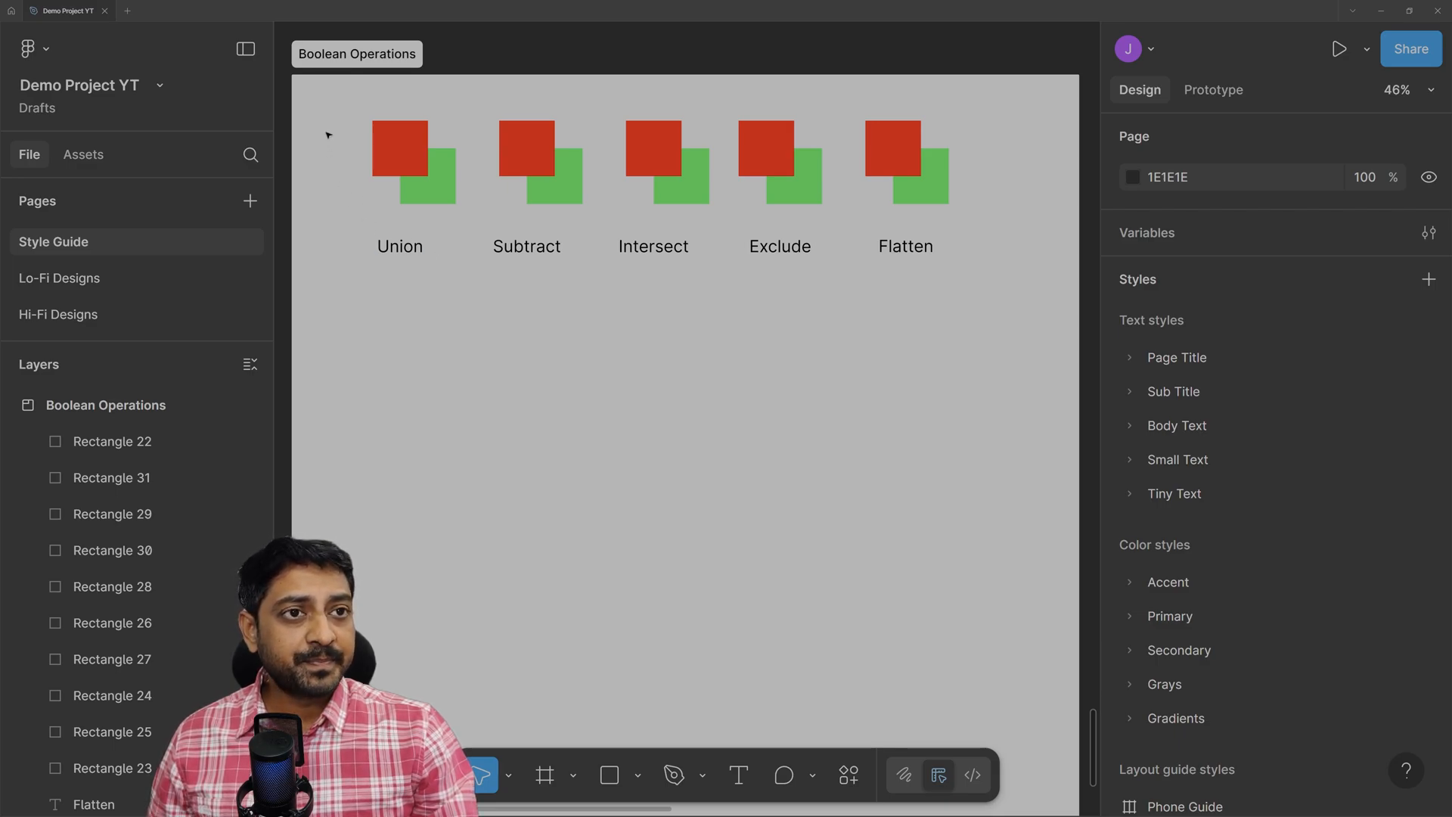
scroll(342, 111, up, 3)
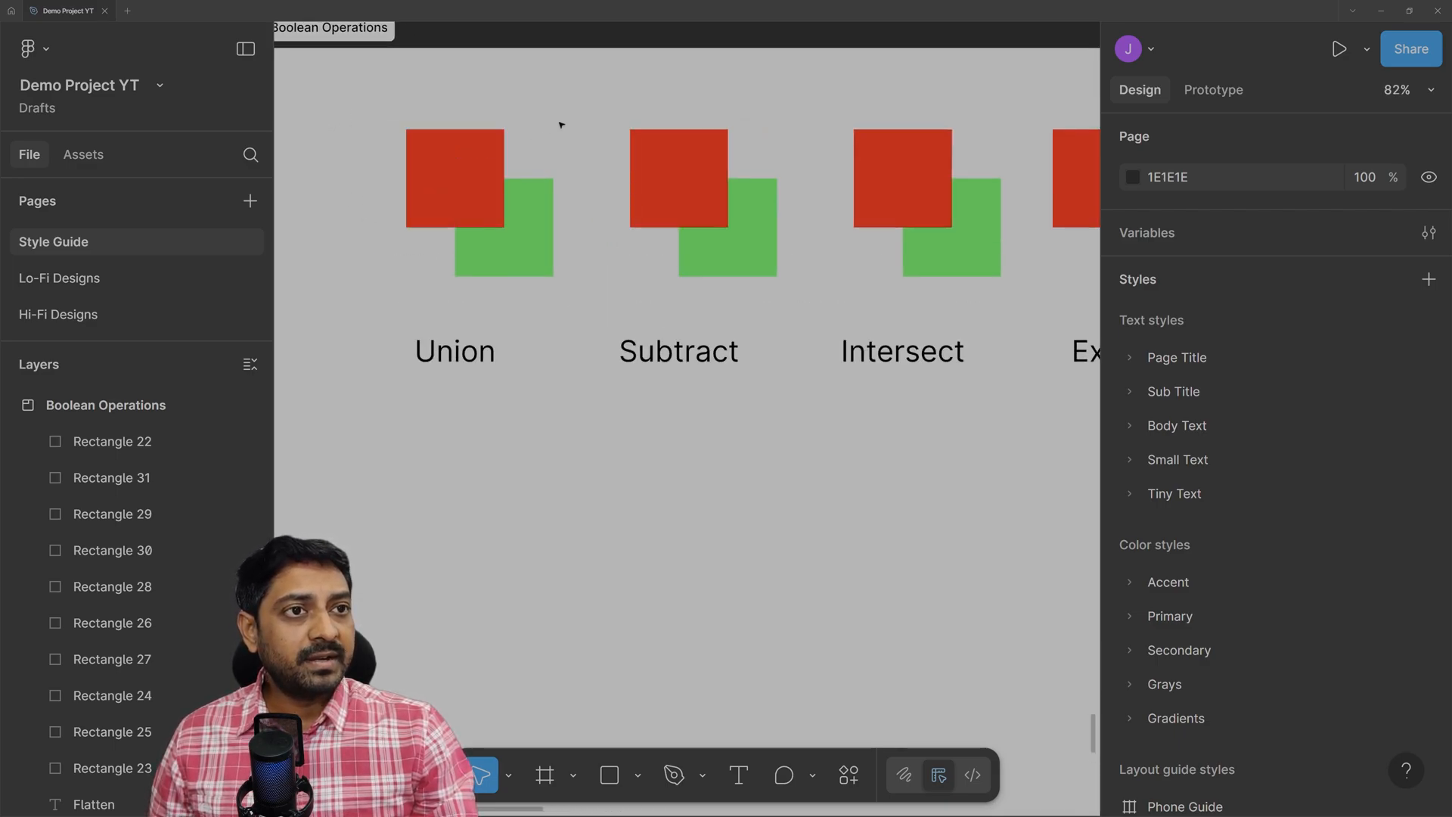
scroll(583, 113, up, 2)
drag(306, 90, 583, 397)
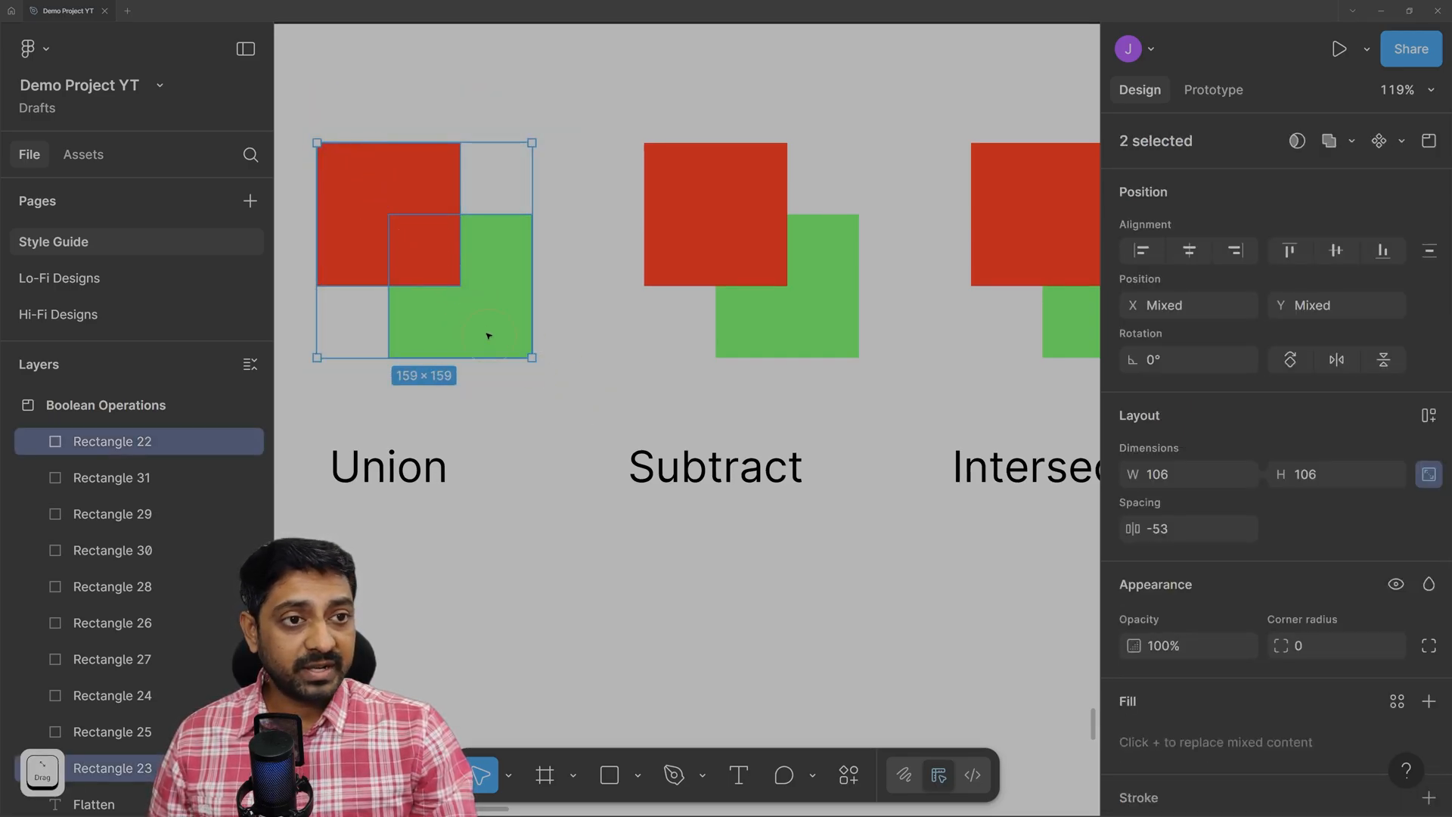
Union the red and green squares into one red 159 × 159 shape, then select the Subtract pair.
click(1351, 141)
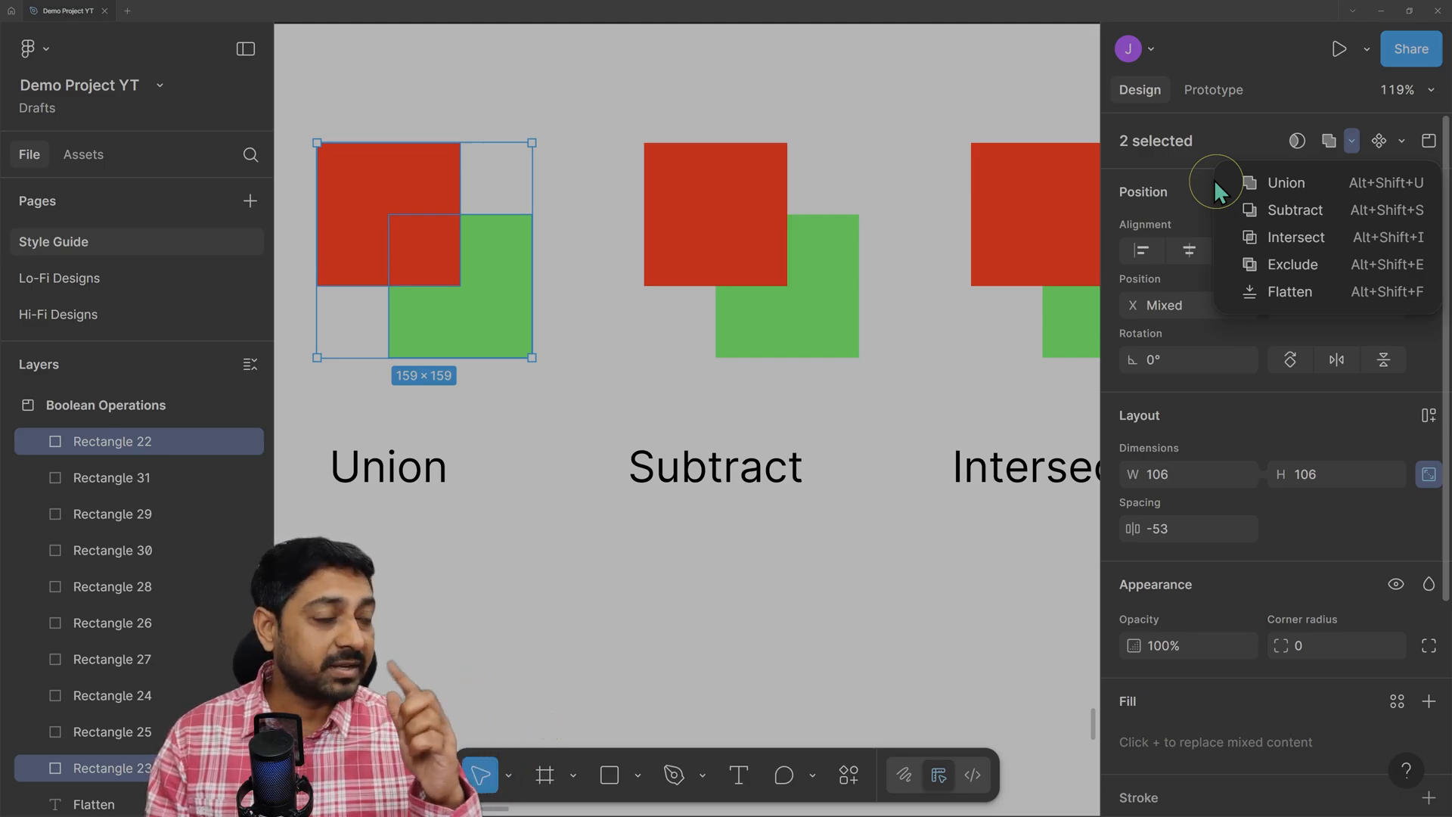
click(1315, 186)
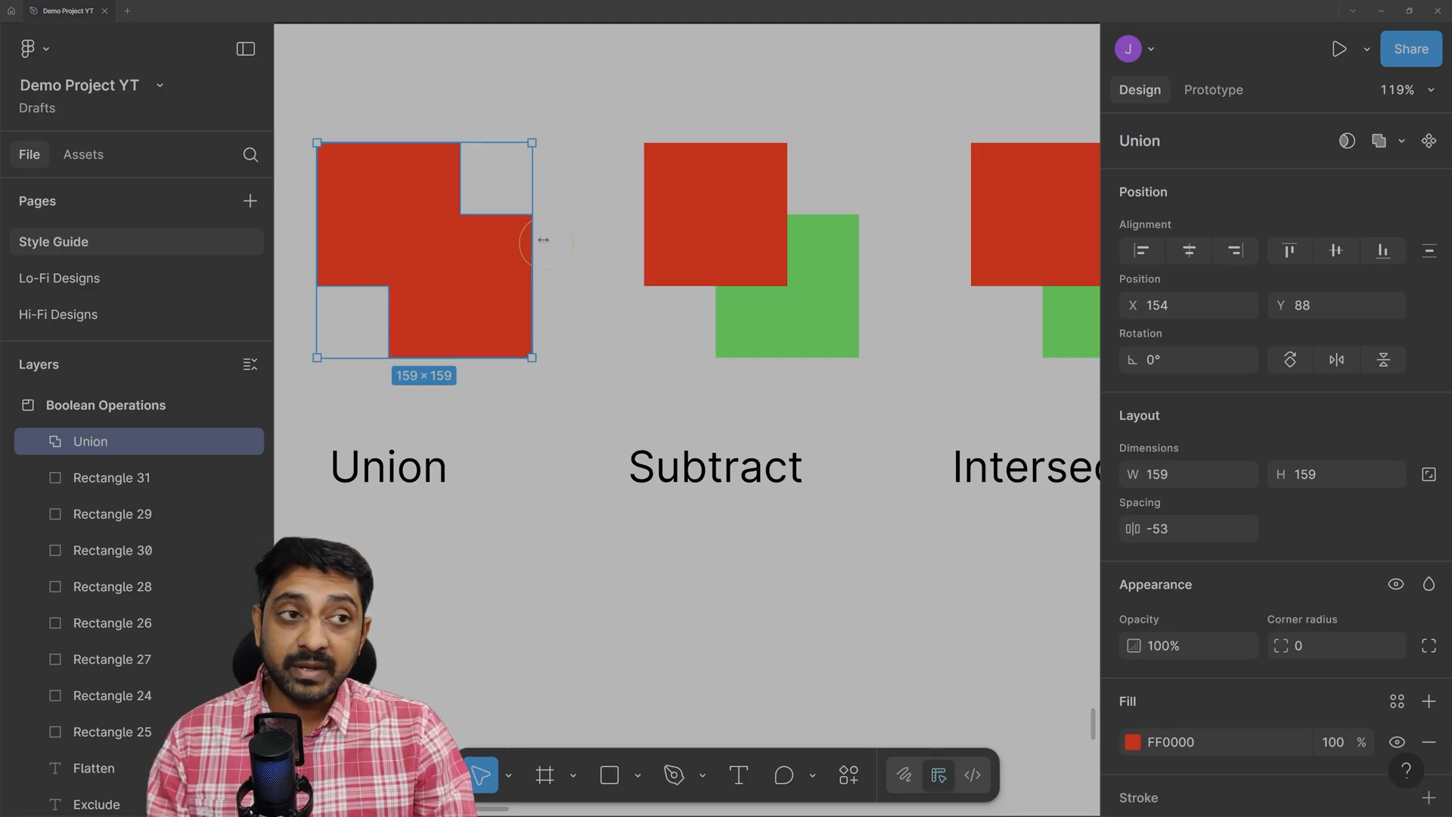
drag(601, 87, 915, 403)
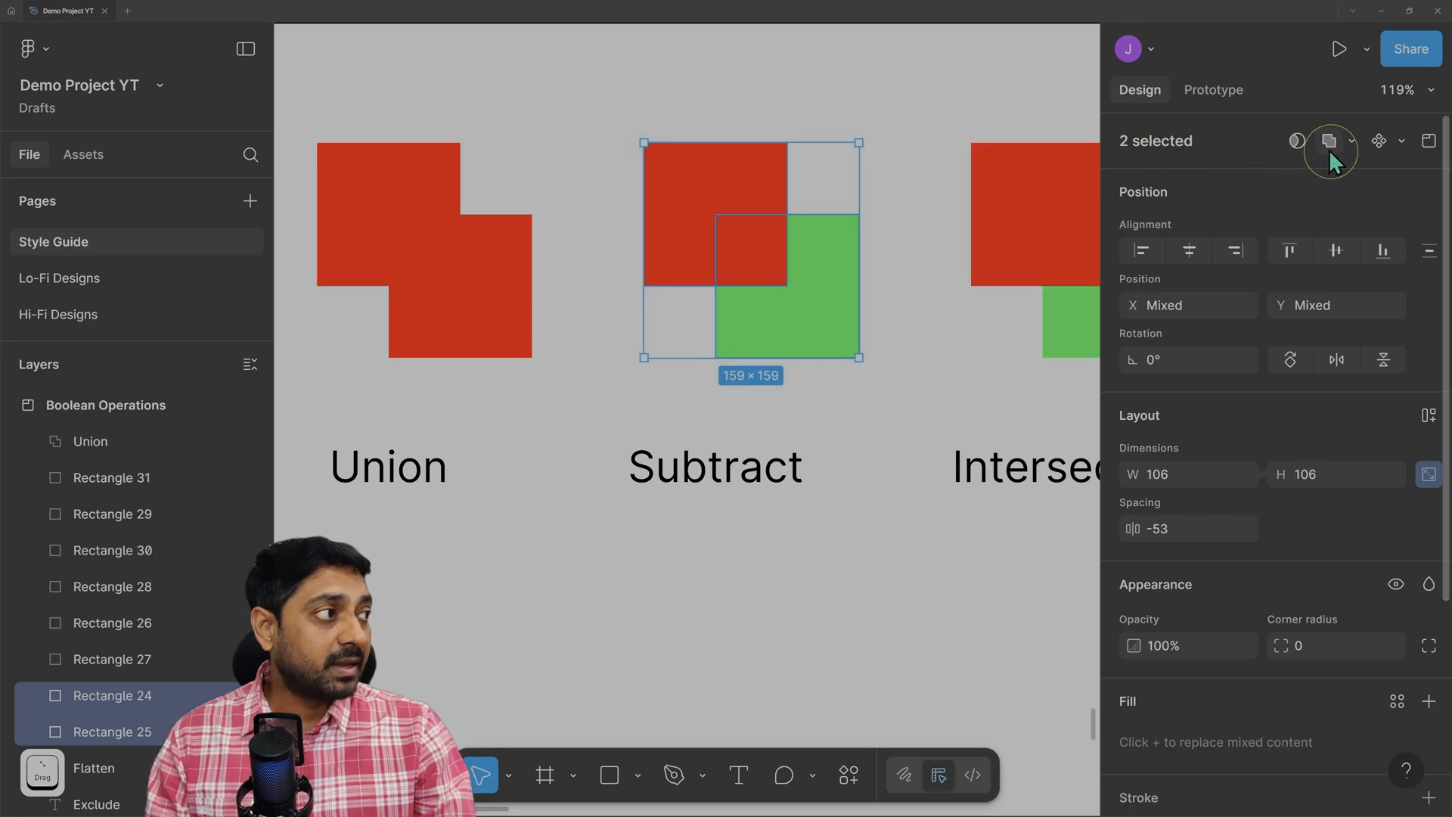
Apply Subtract to the pair, cutting the red square out of the green one.
click(1350, 140)
click(1236, 210)
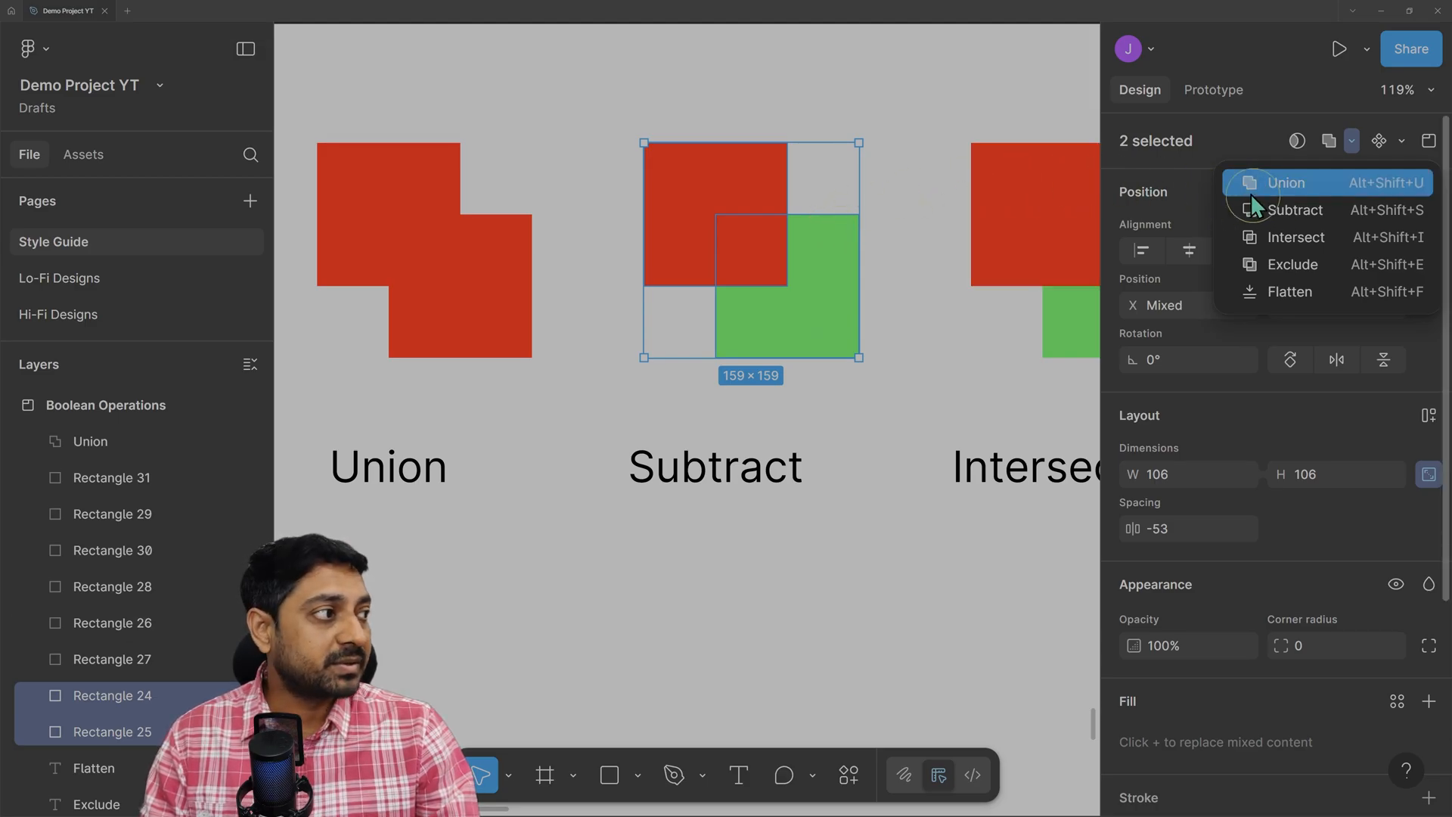
click(1328, 210)
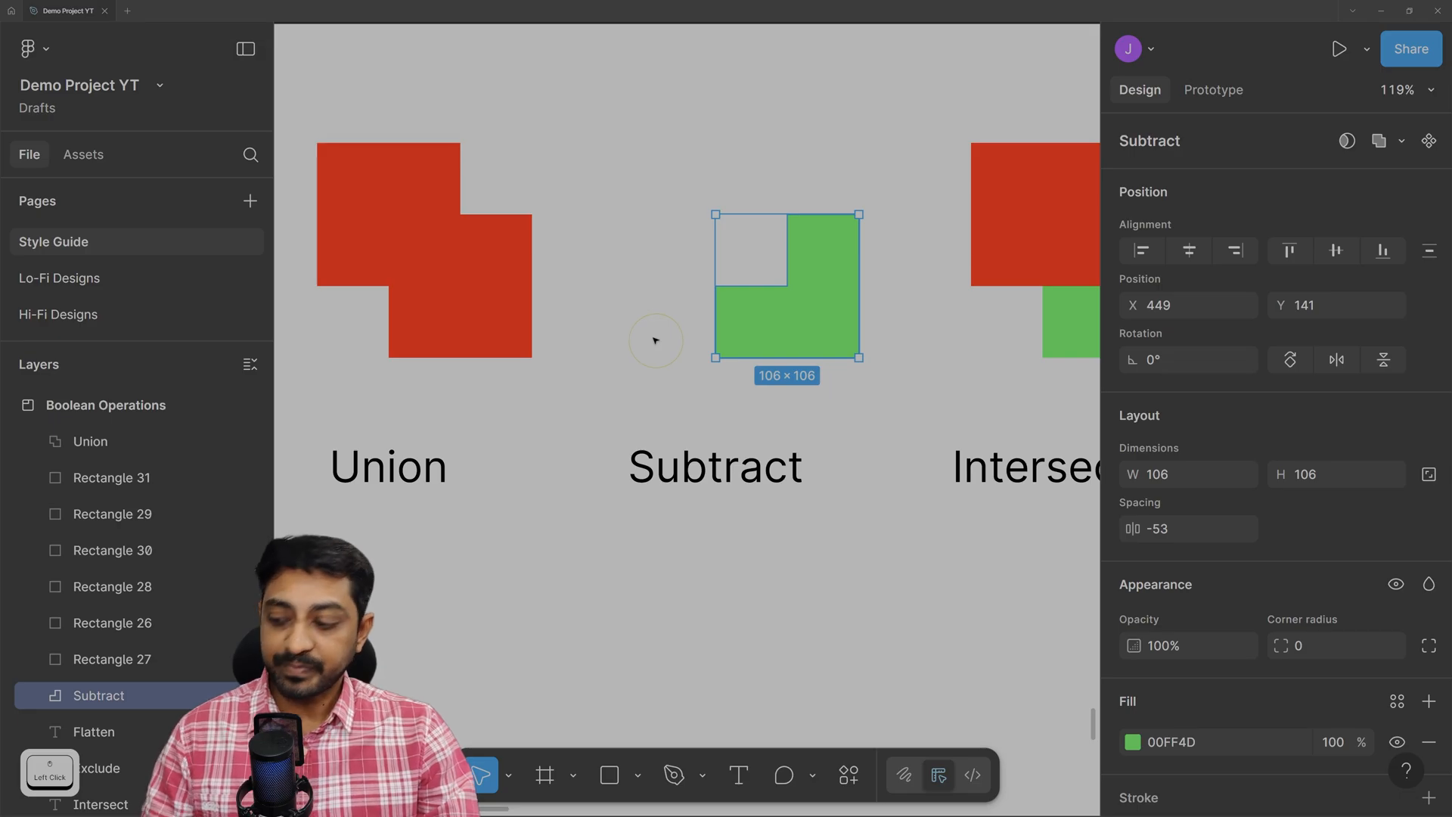
scroll(867, 291, right, 3)
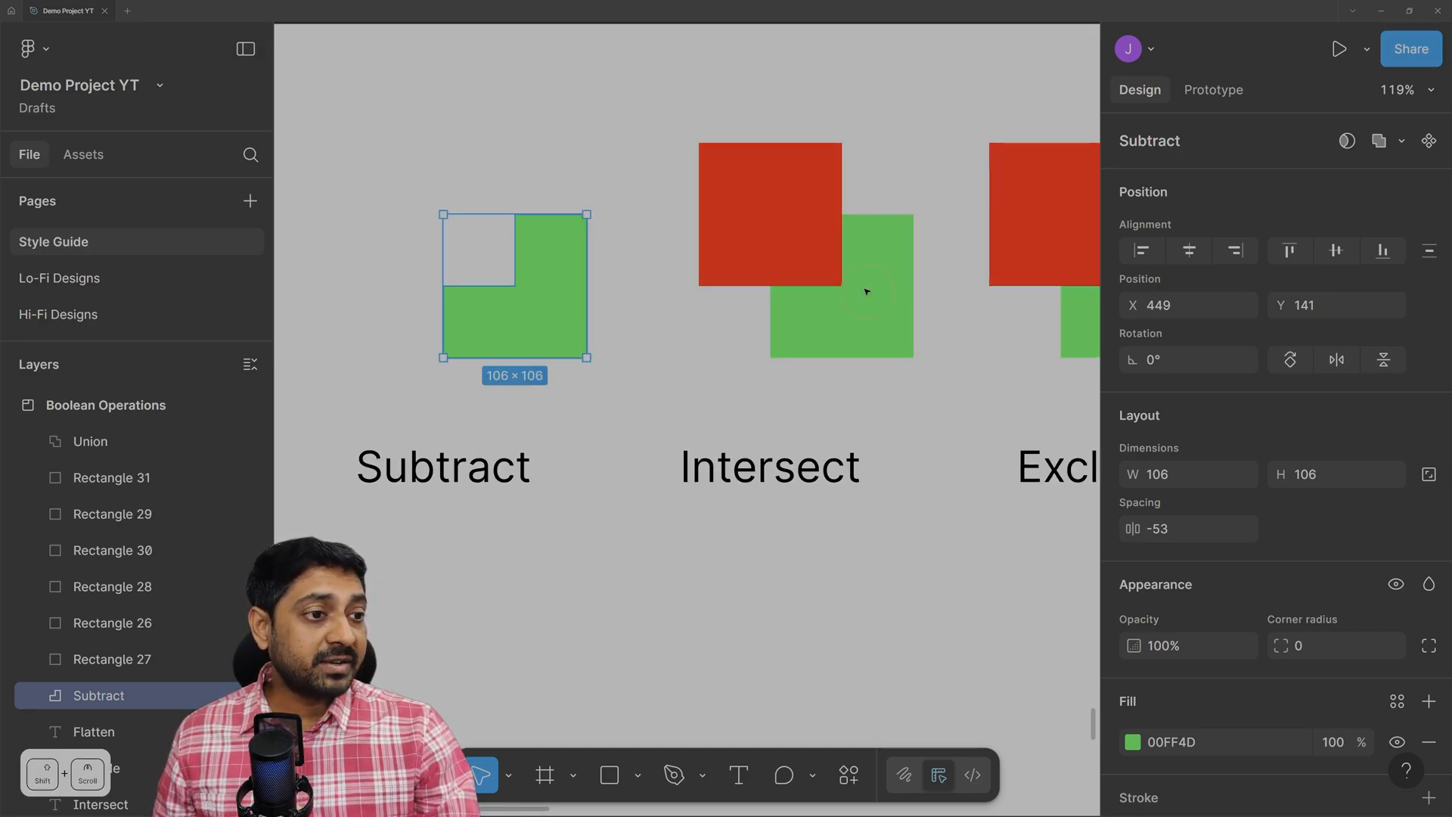
Intersect Rectangles 26 and 27, leaving only their red 53 × 53 overlap.
drag(647, 102, 956, 401)
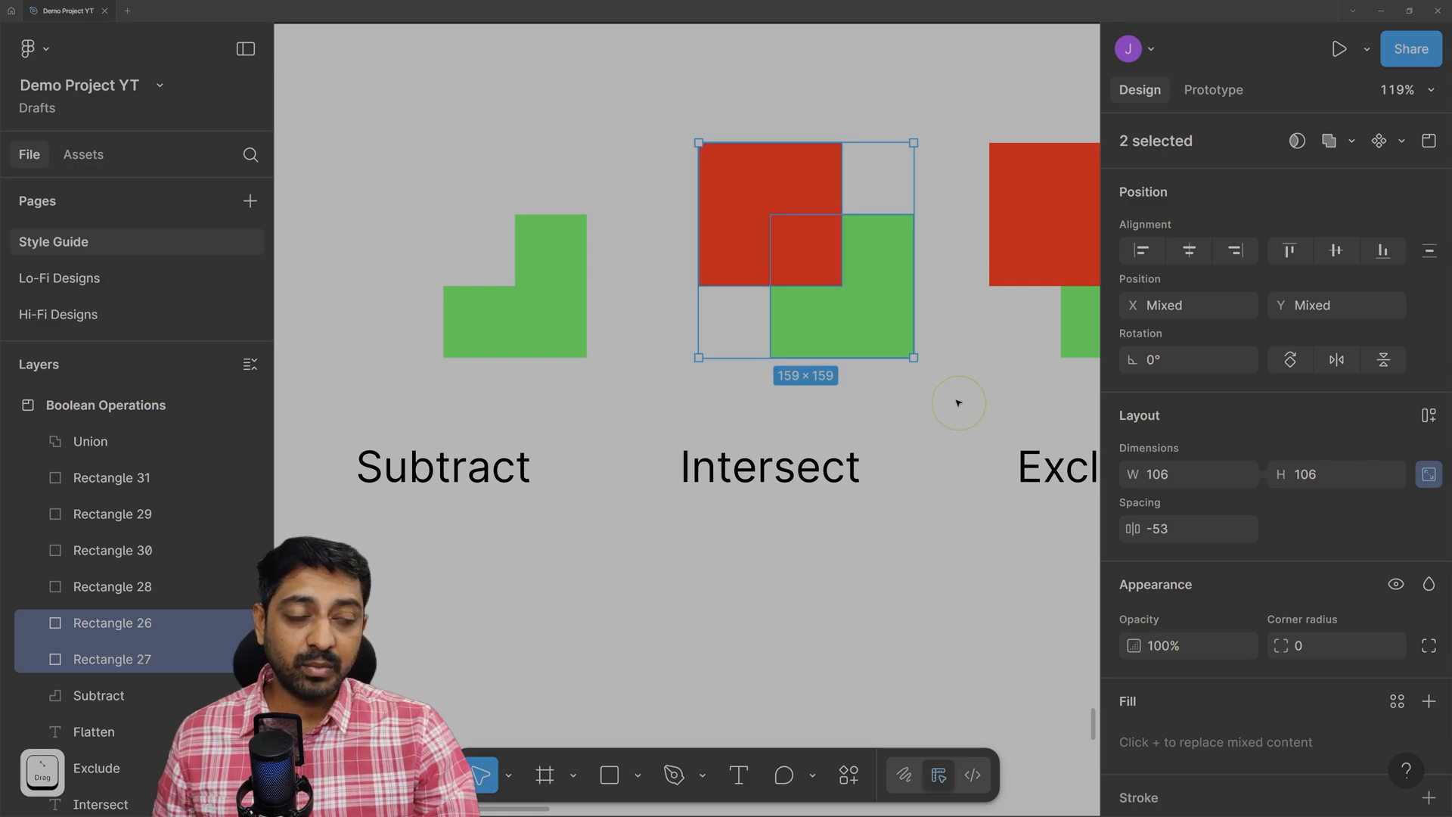
click(1352, 143)
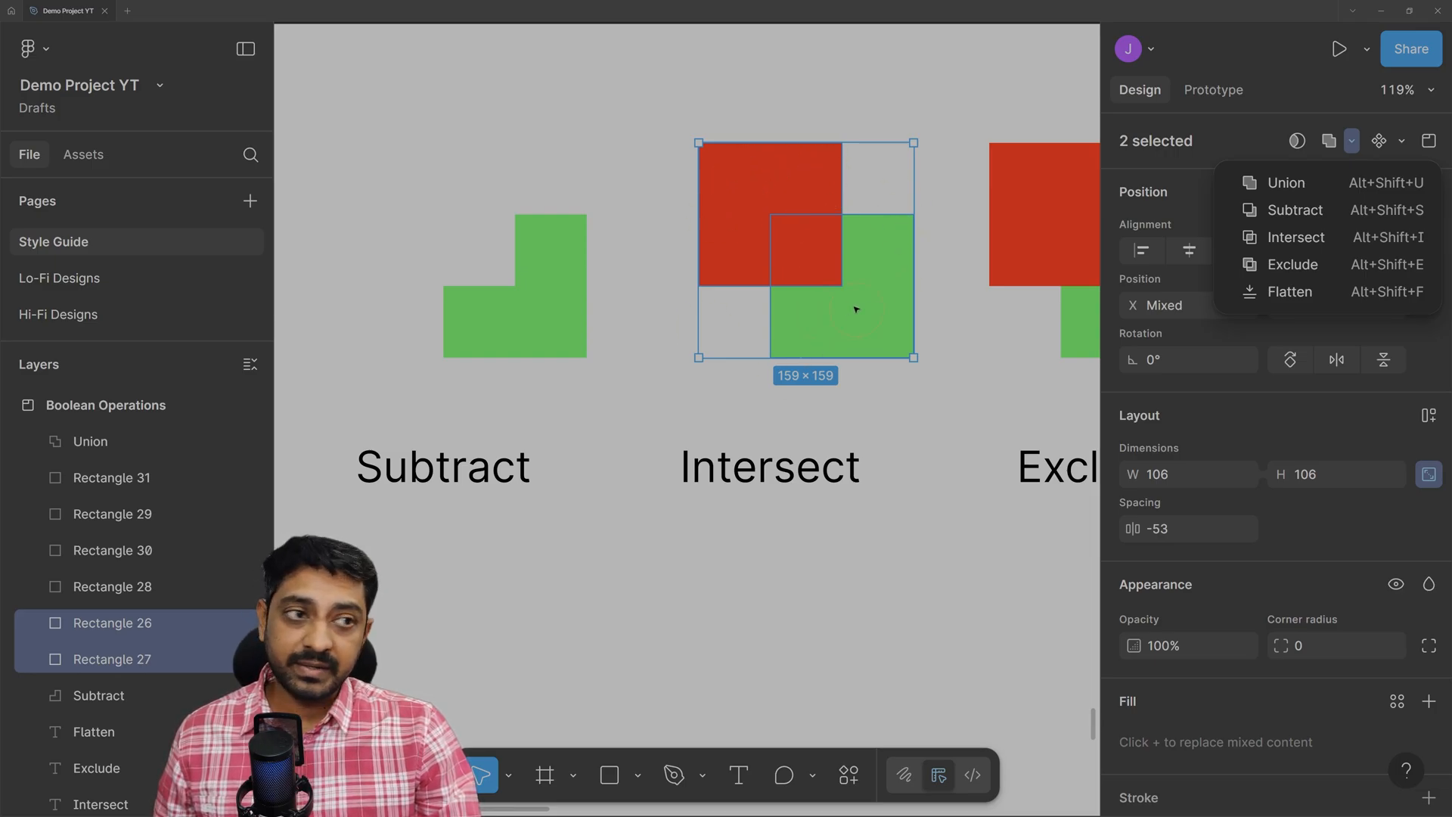
click(1320, 237)
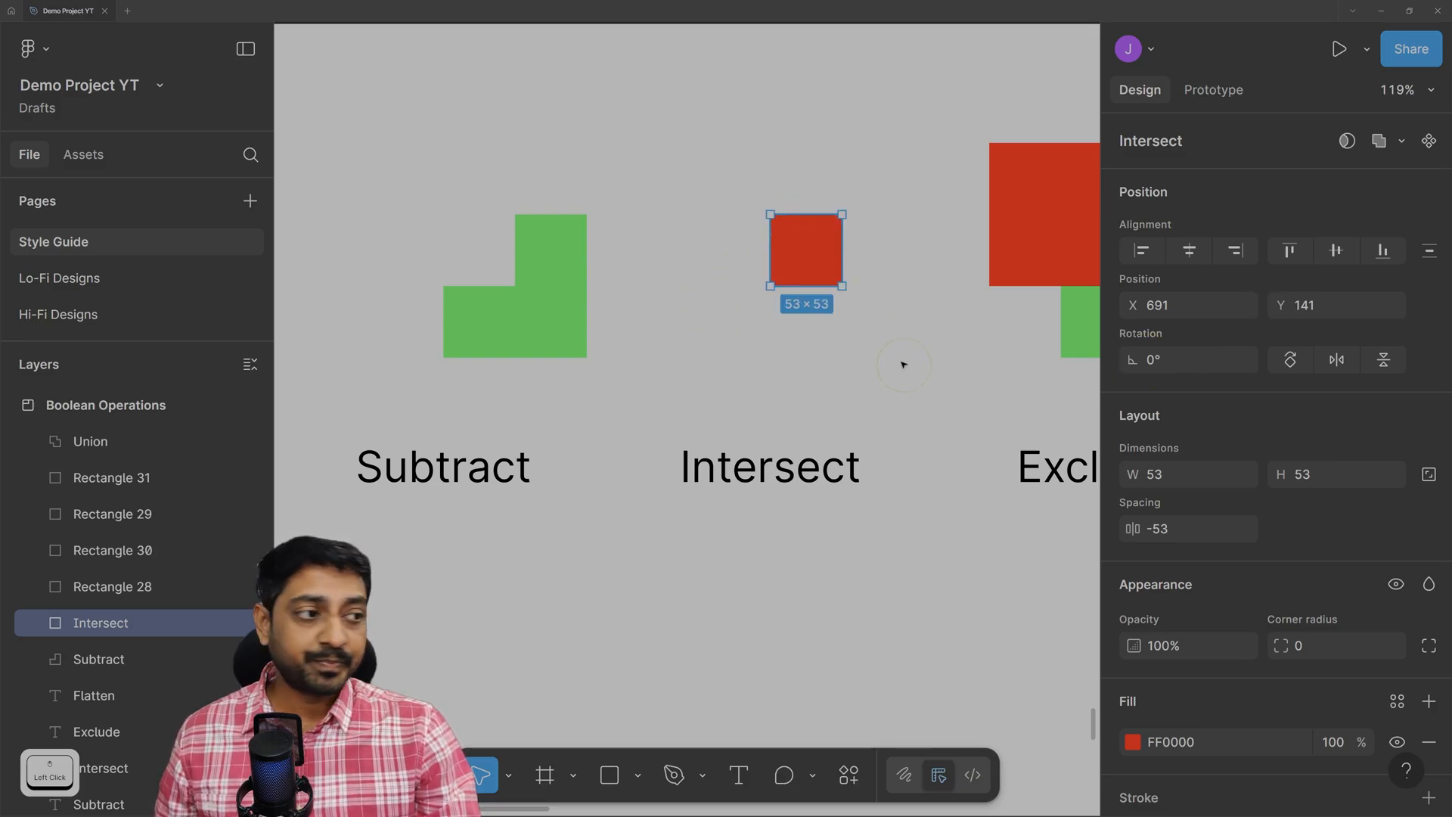
scroll(901, 328, right, 5)
Apply Exclude to Rectangles 28 and 29 so their overlap becomes a hole.
drag(533, 96, 829, 414)
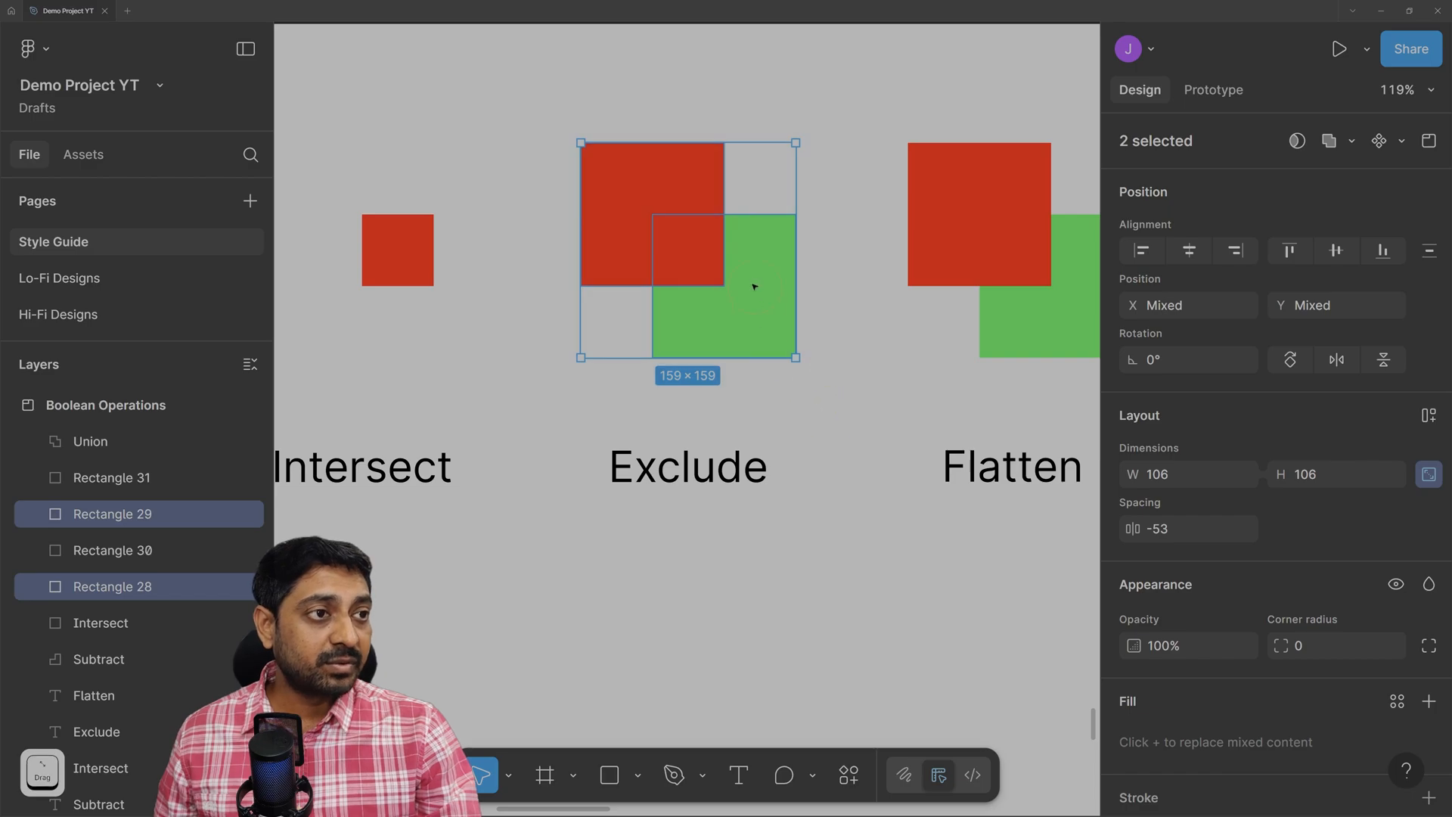
click(1353, 141)
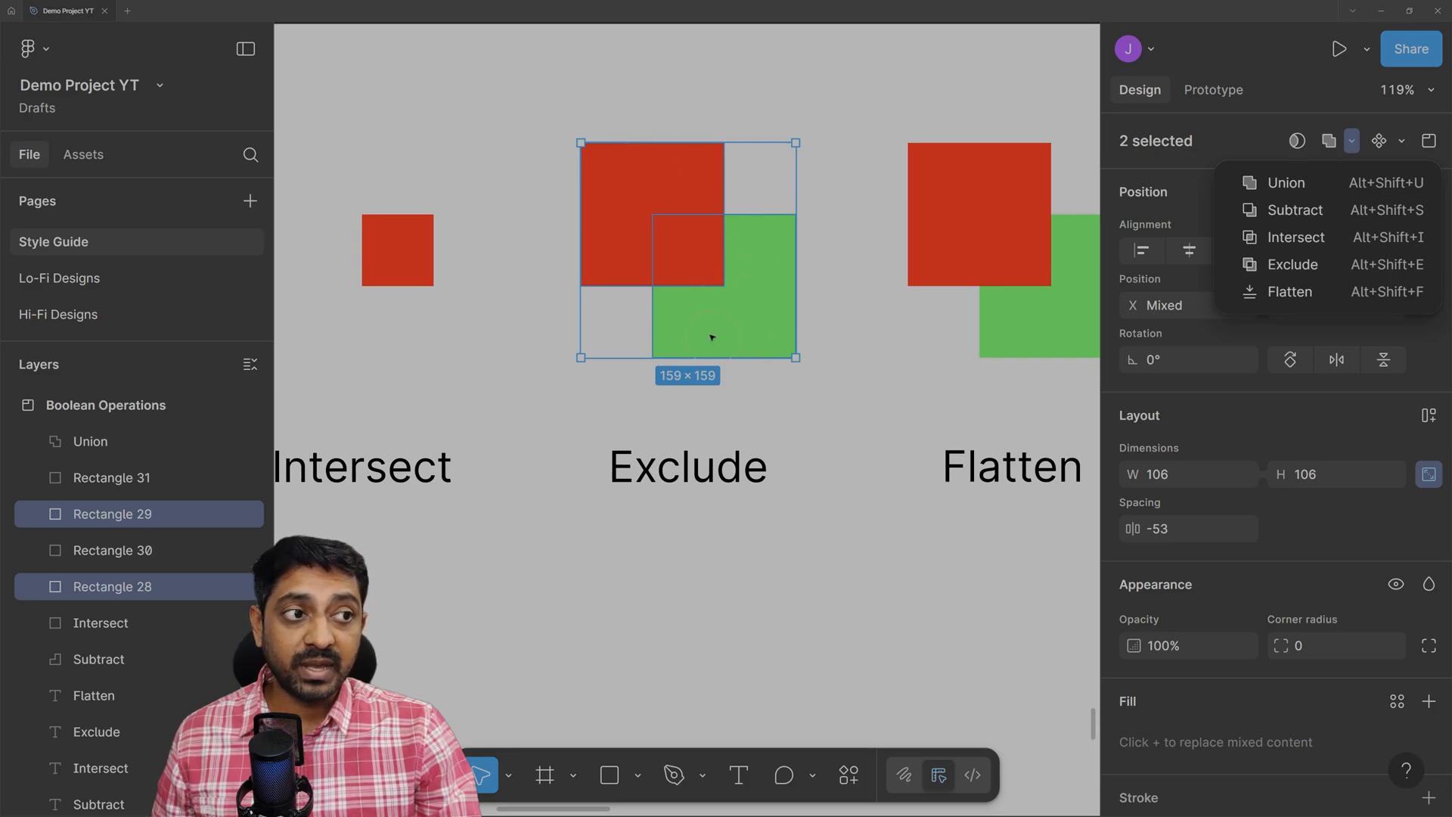
click(1287, 262)
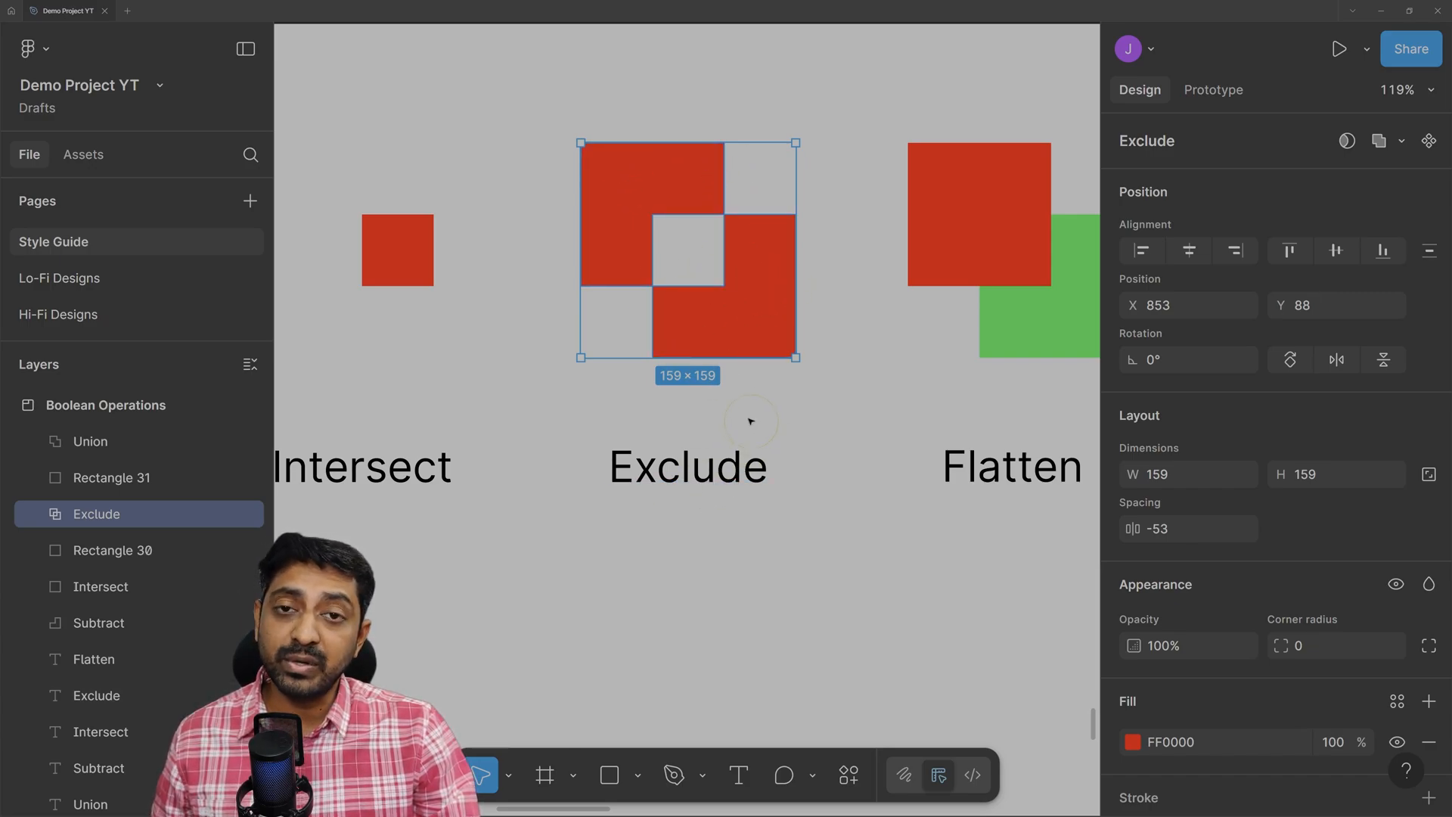
scroll(887, 350, right, 5)
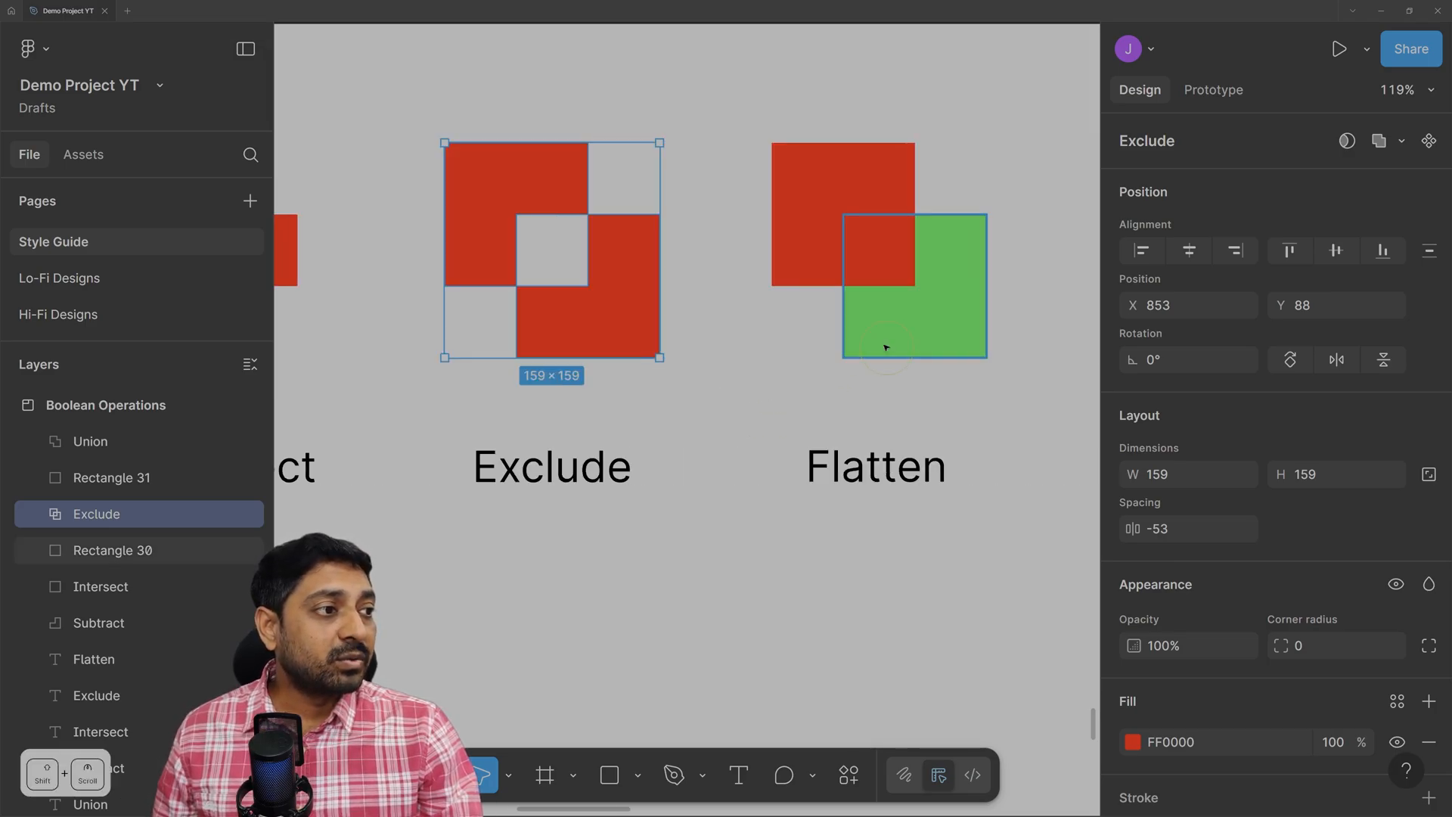
drag(580, 85, 878, 423)
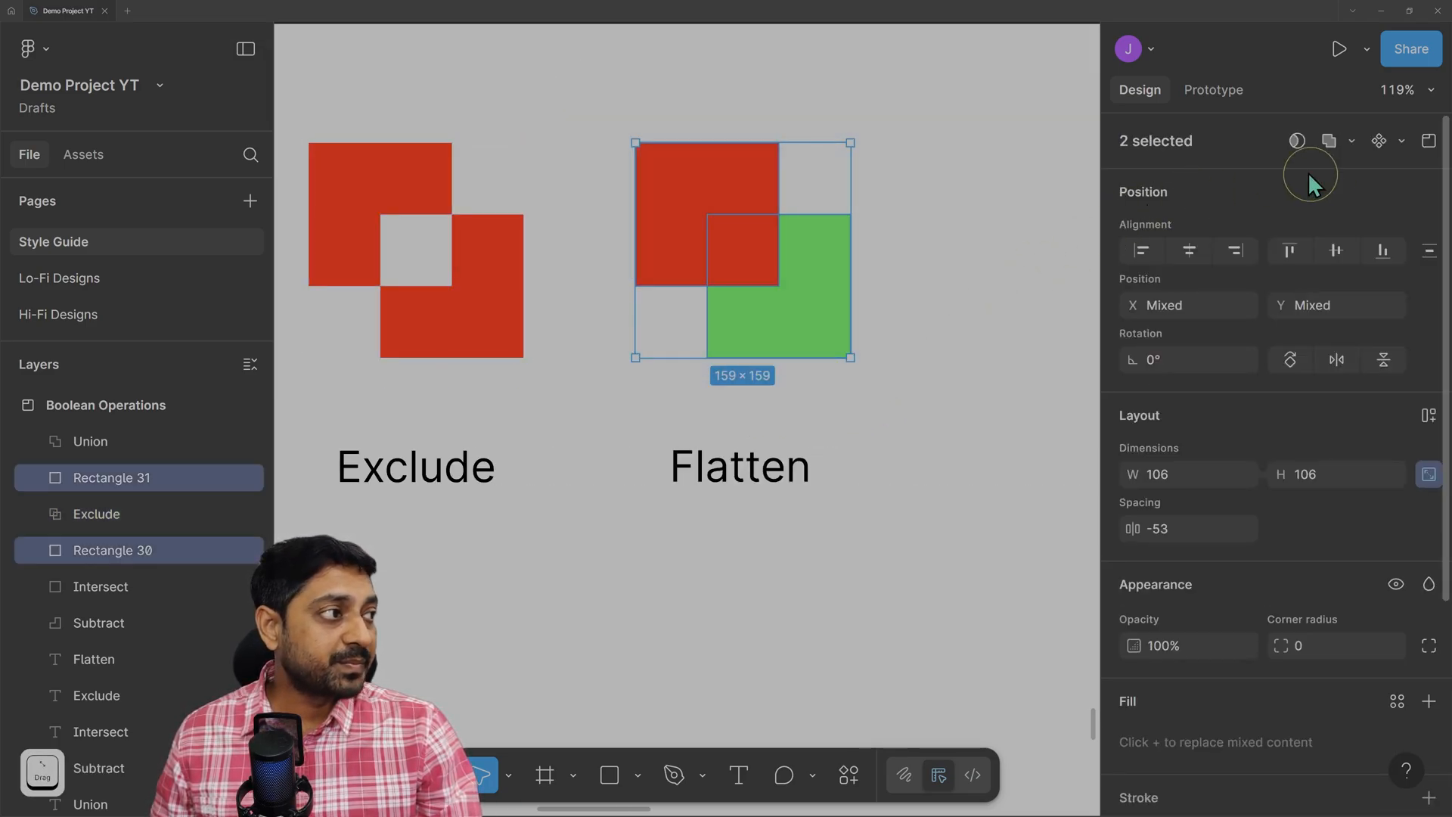
click(1352, 141)
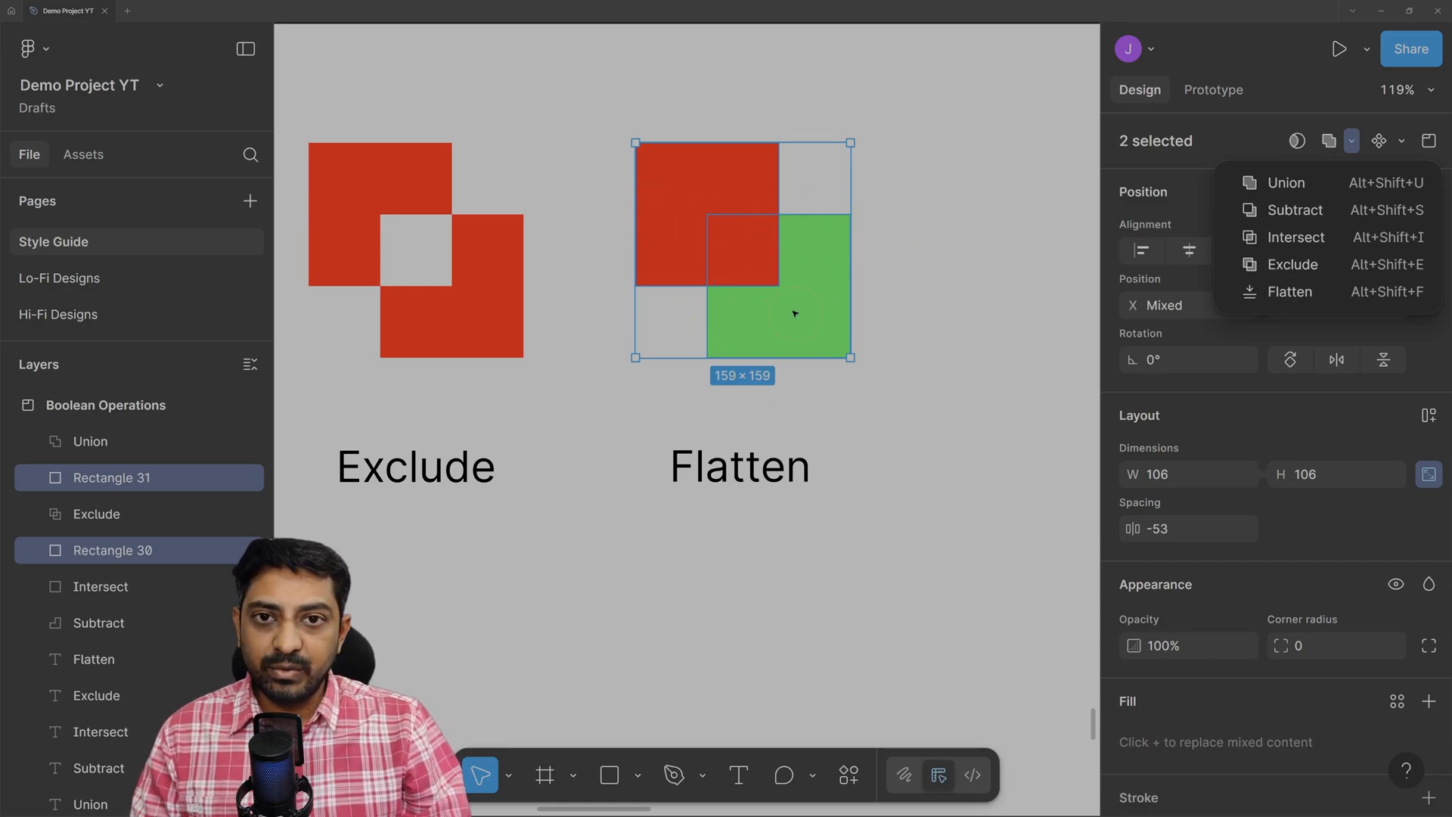
click(367, 210)
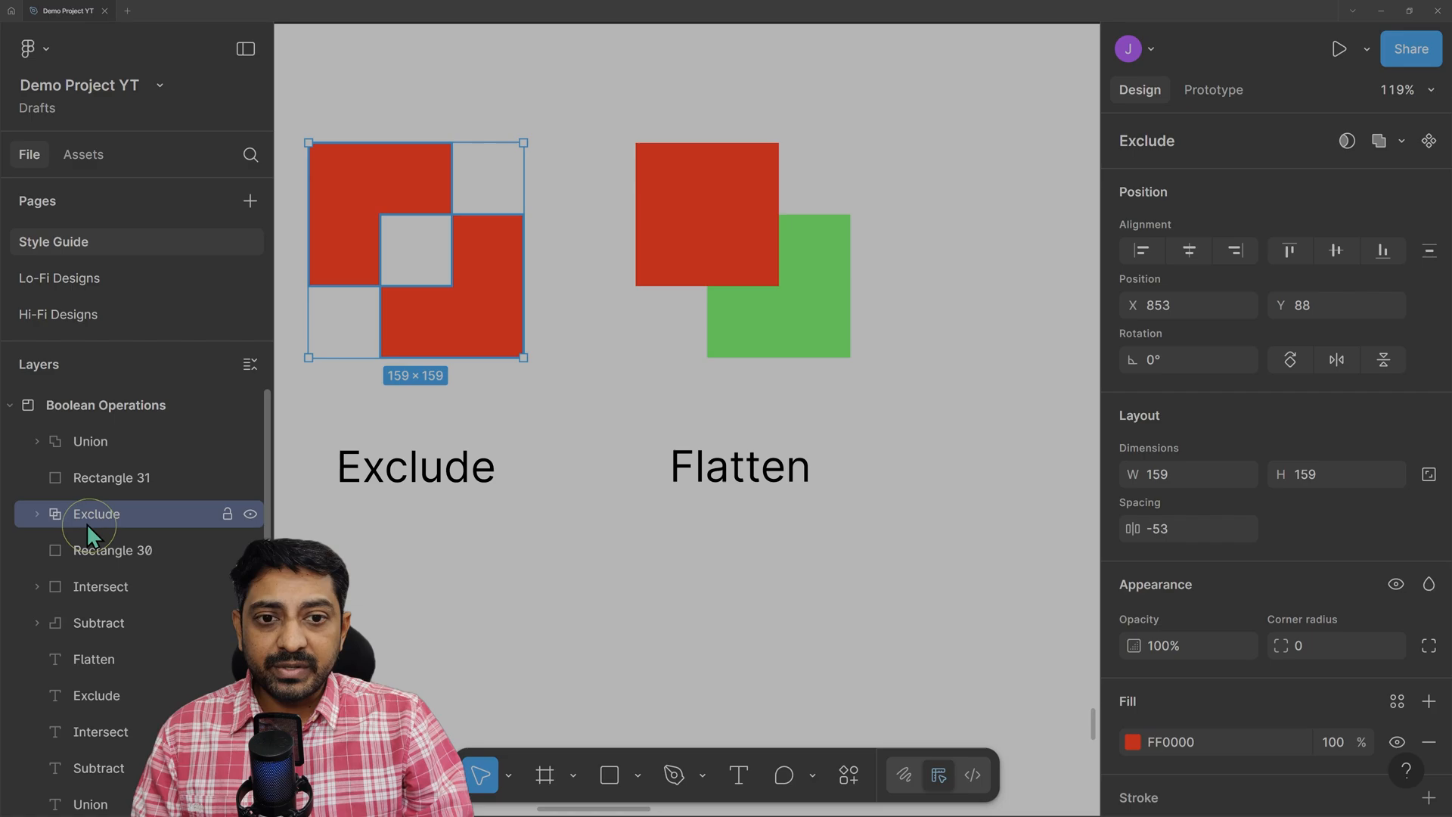
click(37, 515)
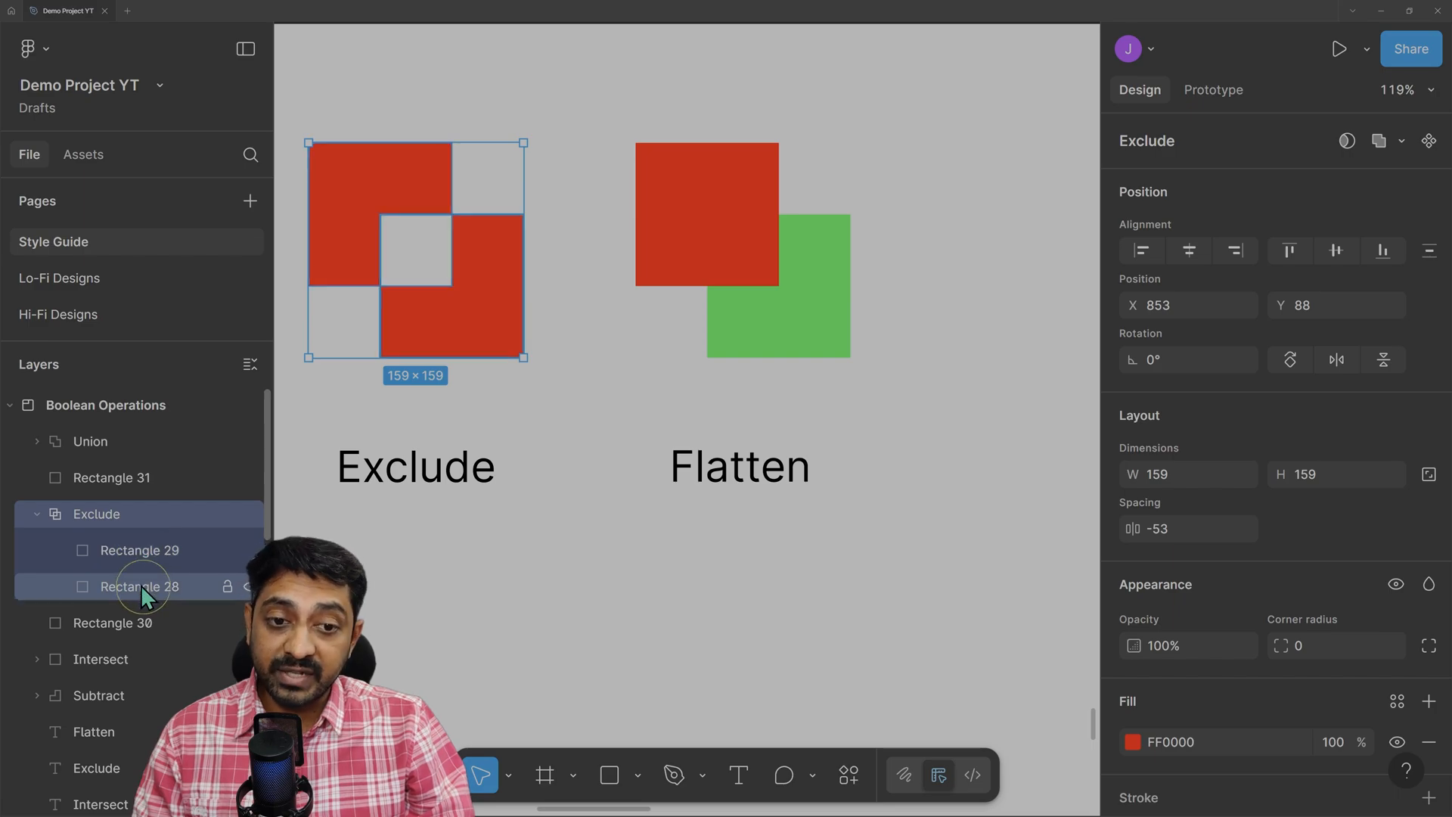
right_click(104, 515)
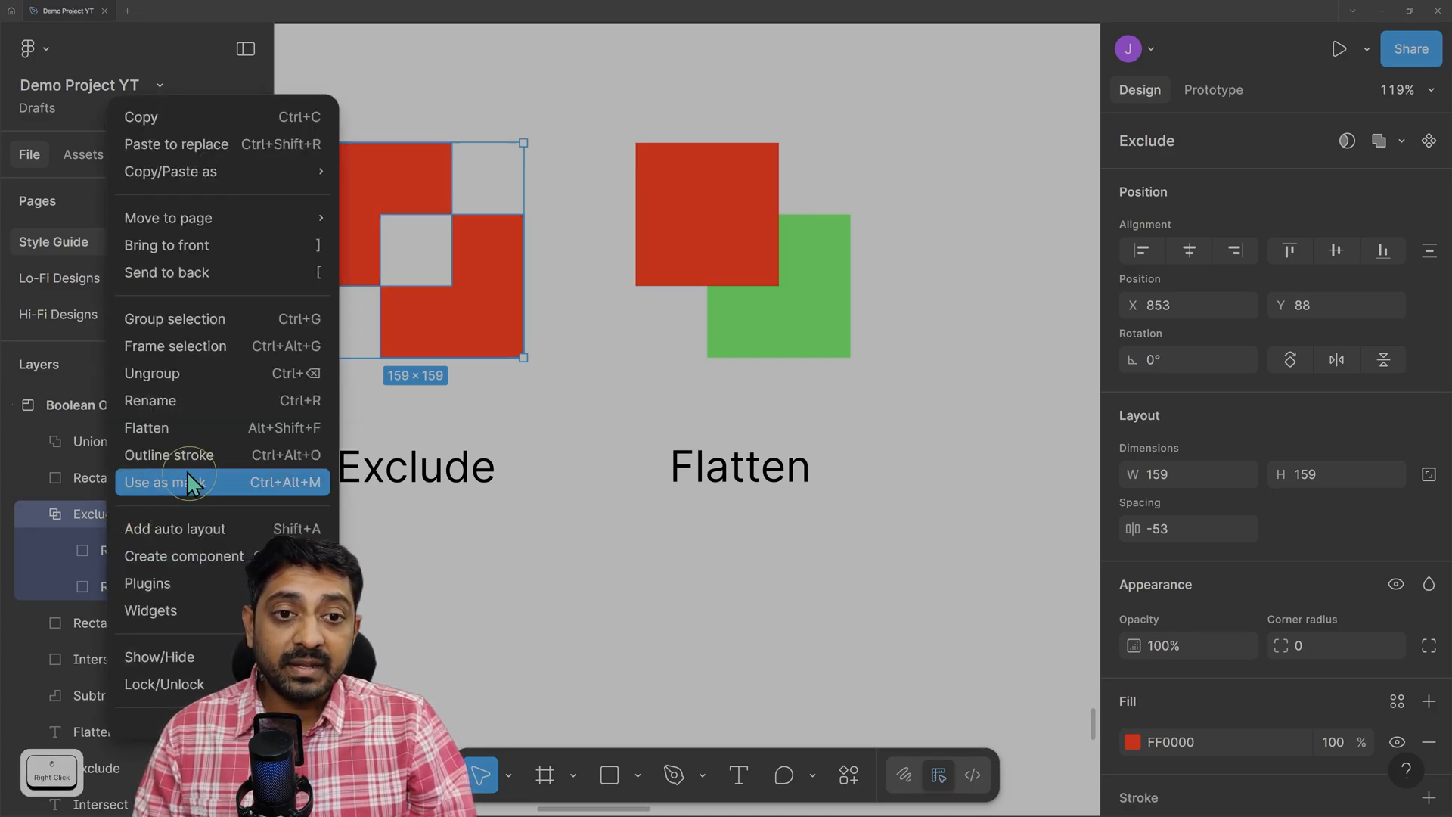
click(270, 386)
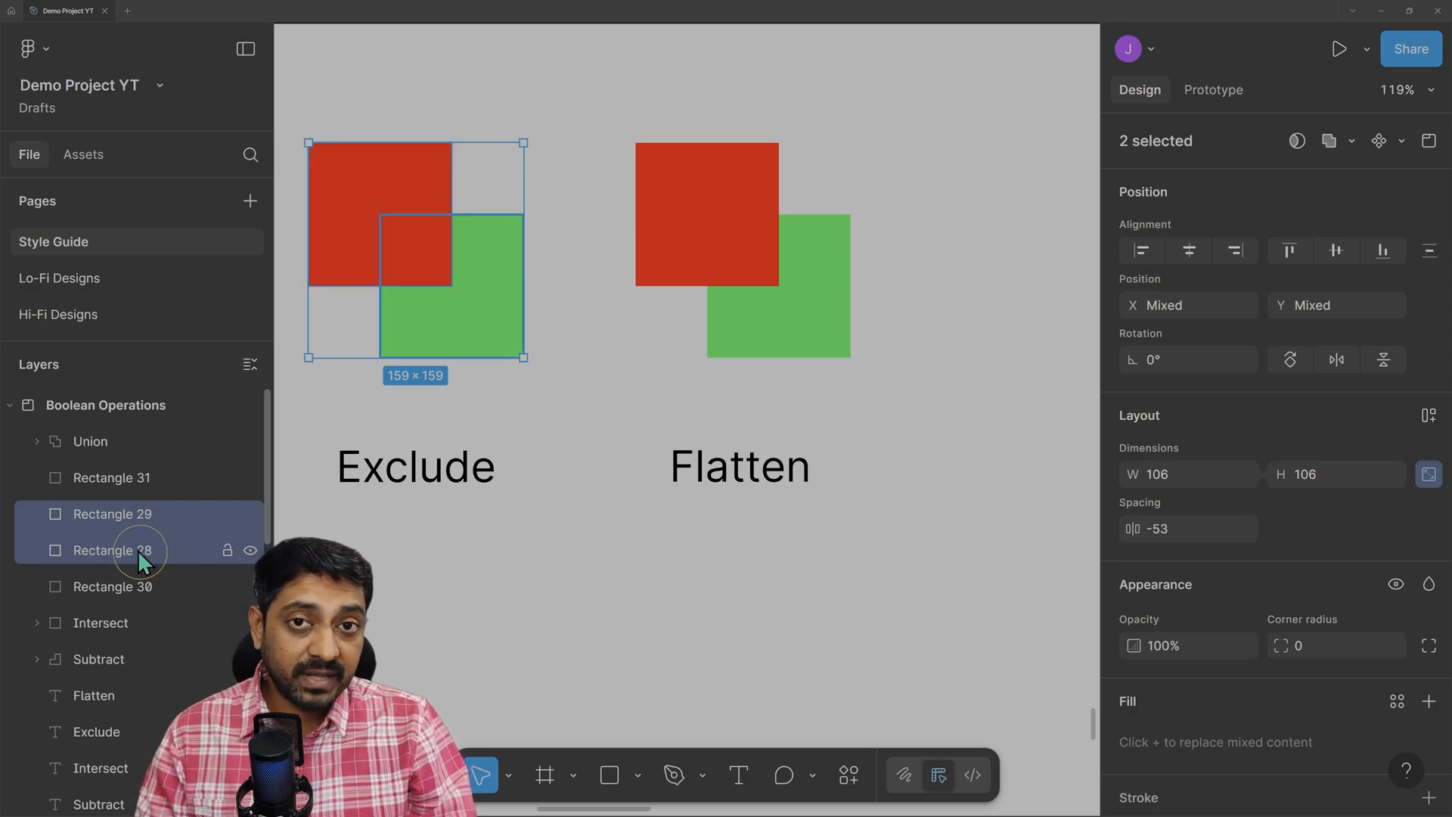
click(374, 178)
click(495, 278)
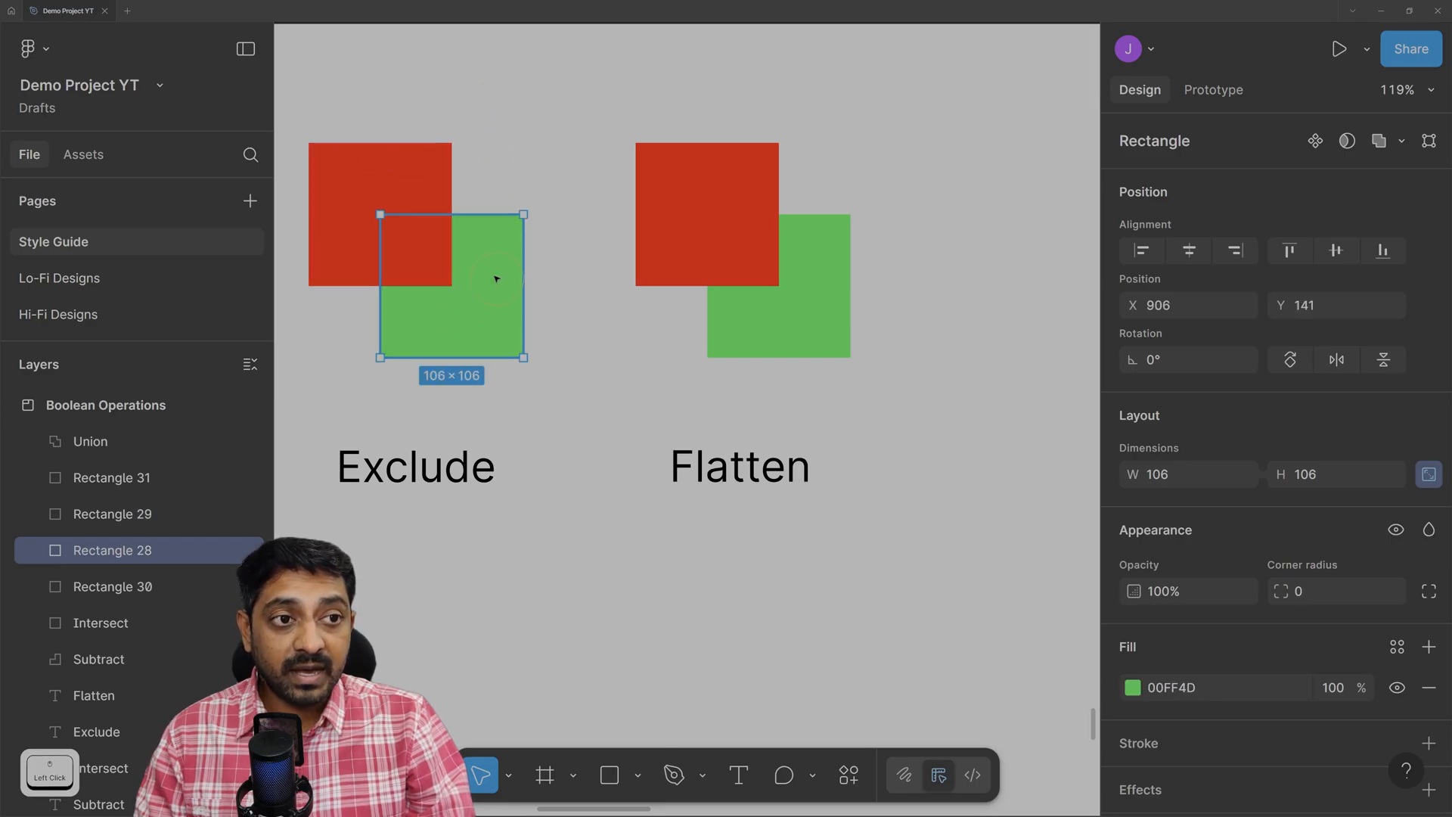
drag(316, 86, 551, 364)
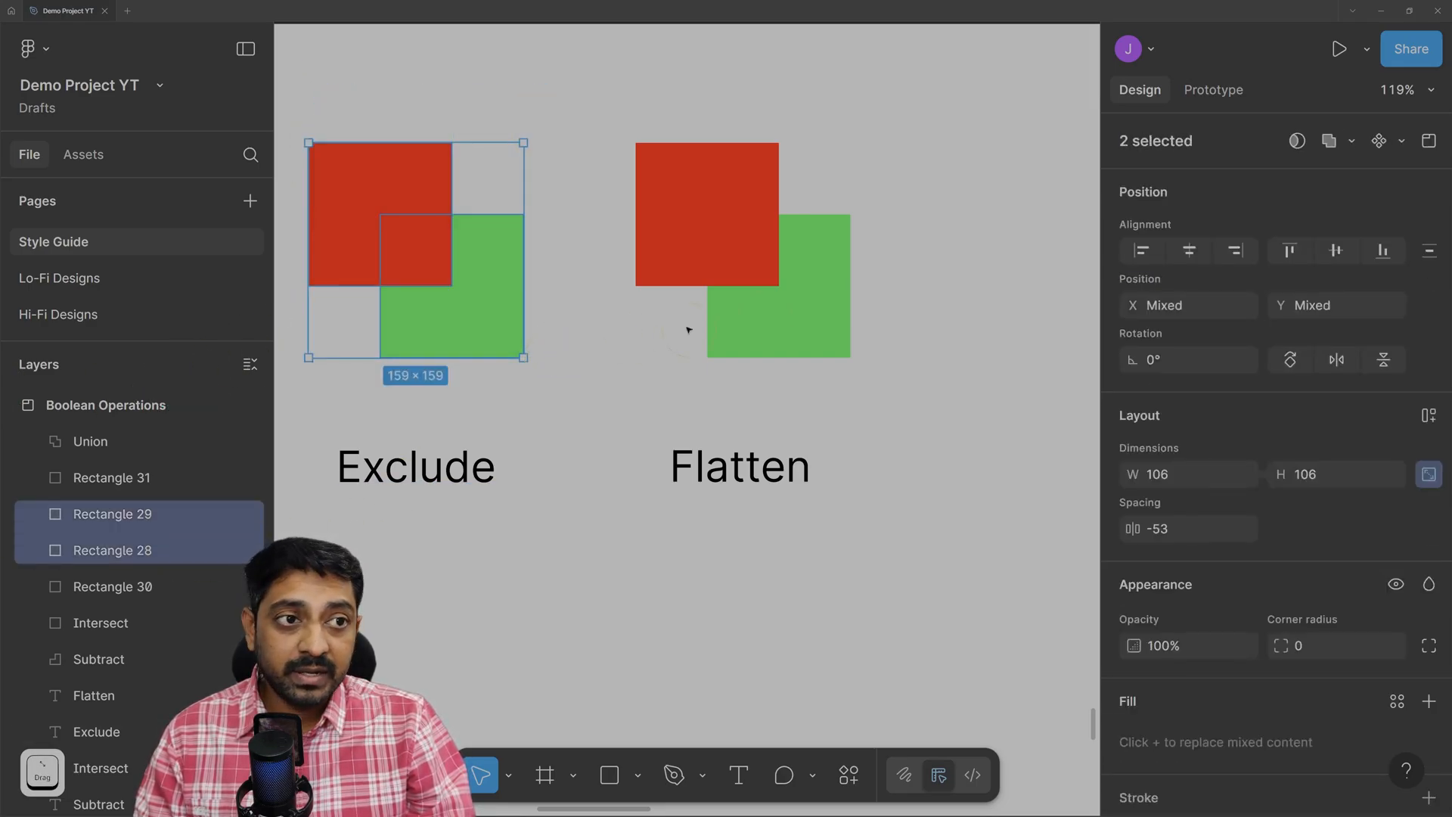
click(1352, 144)
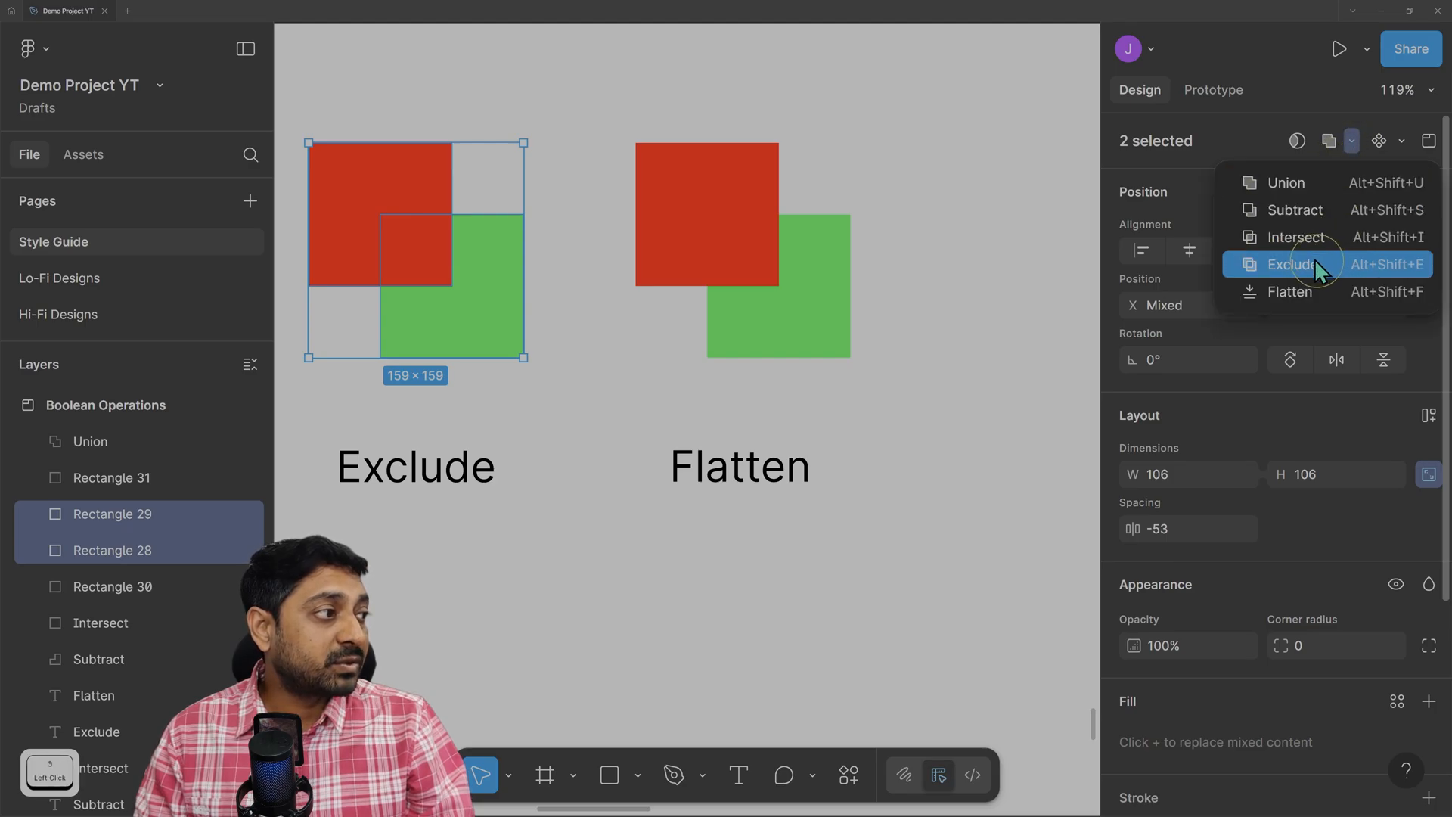
click(1315, 259)
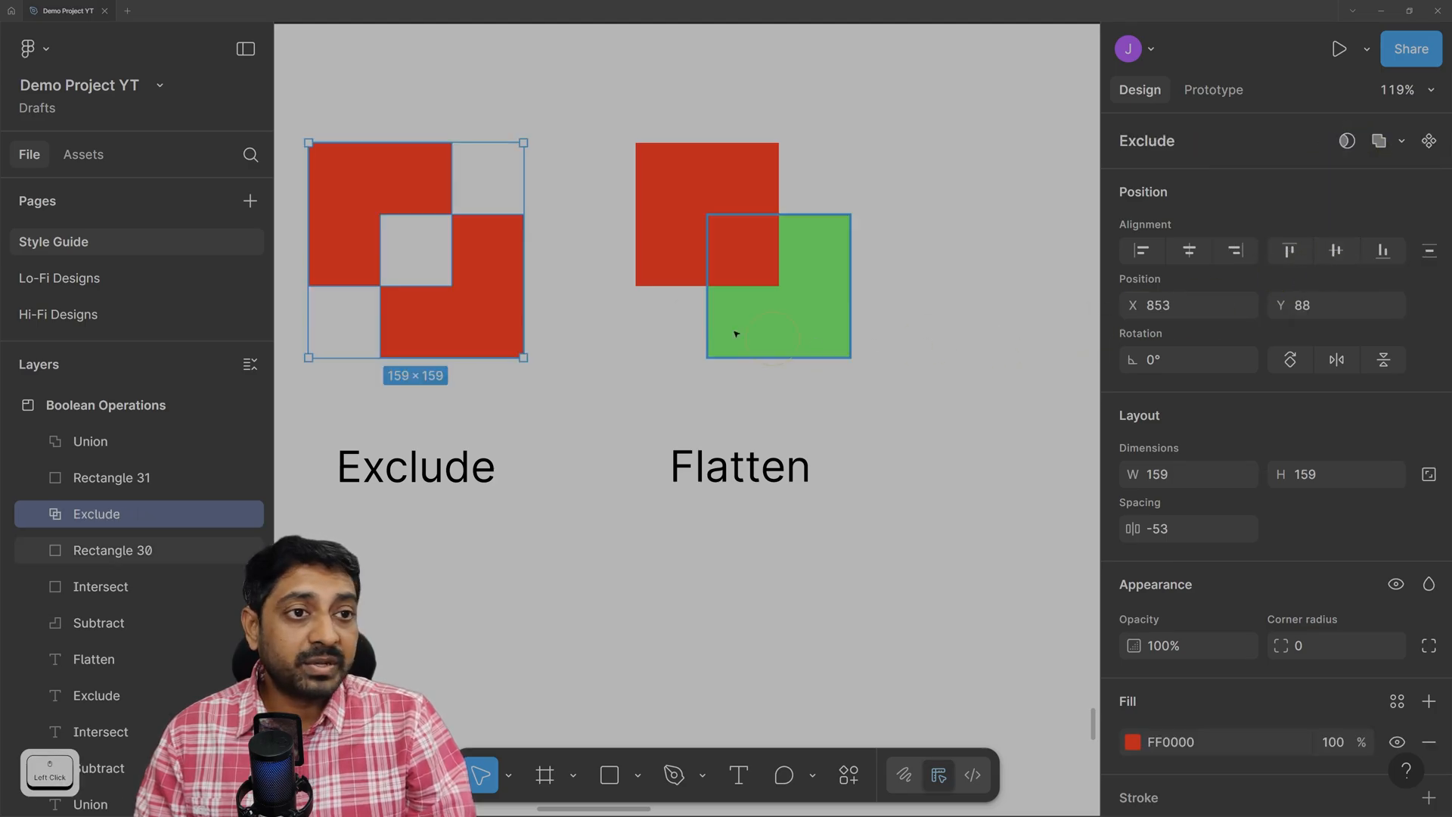
click(659, 54)
Select the Flatten example's red and green squares and flatten them into one 159 × 159 vector.
drag(592, 48, 901, 409)
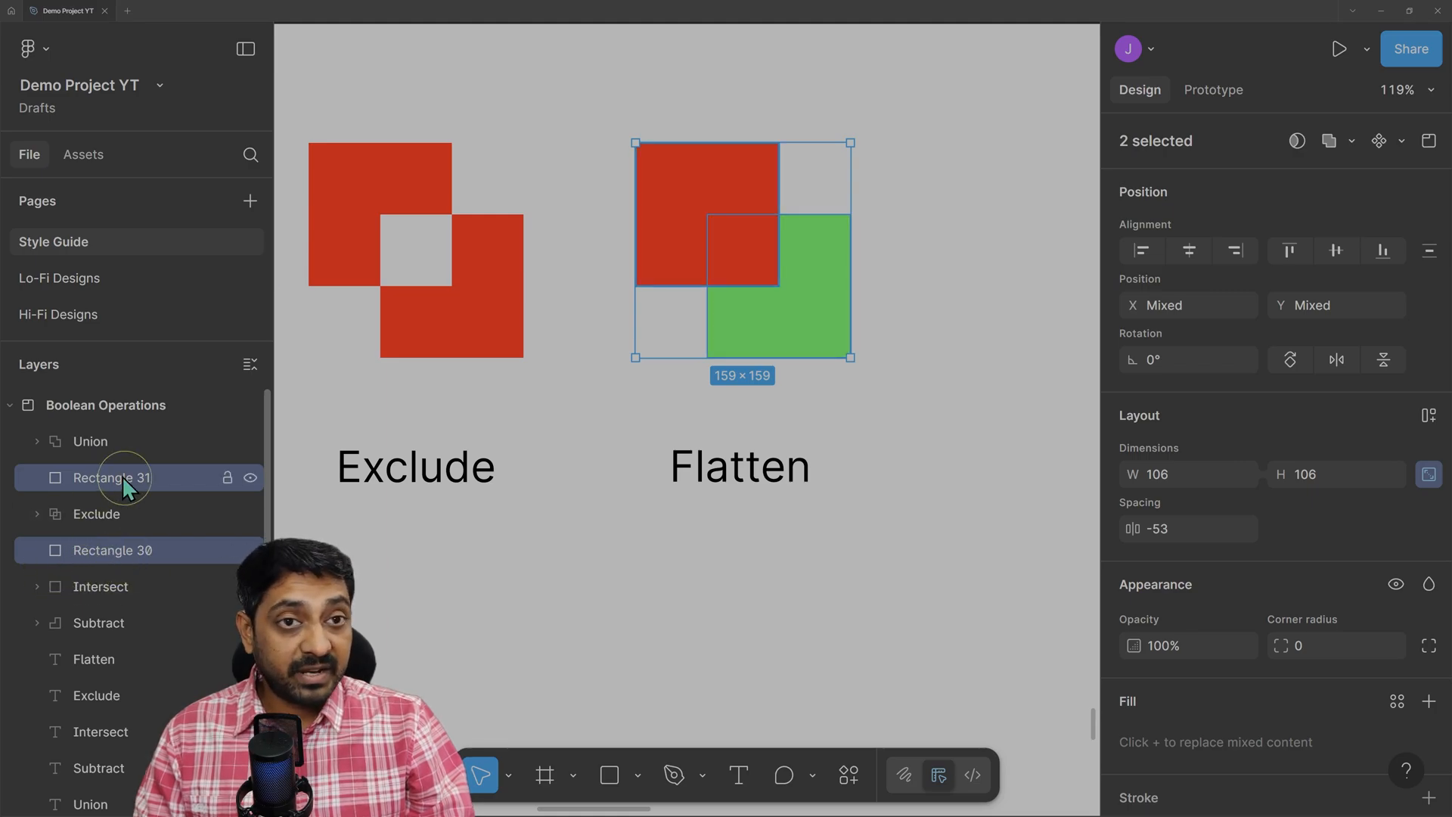
click(1352, 141)
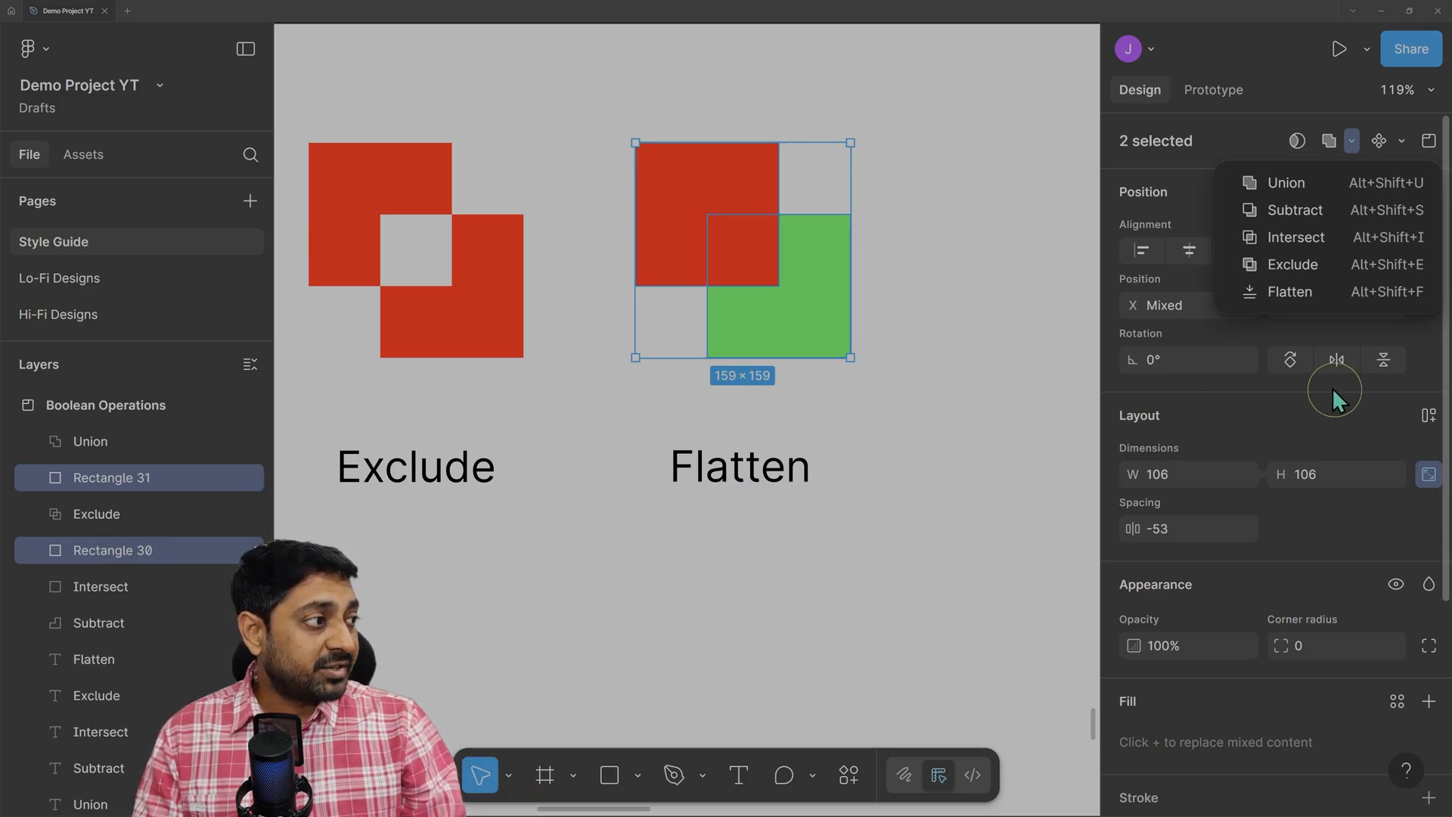
click(1319, 295)
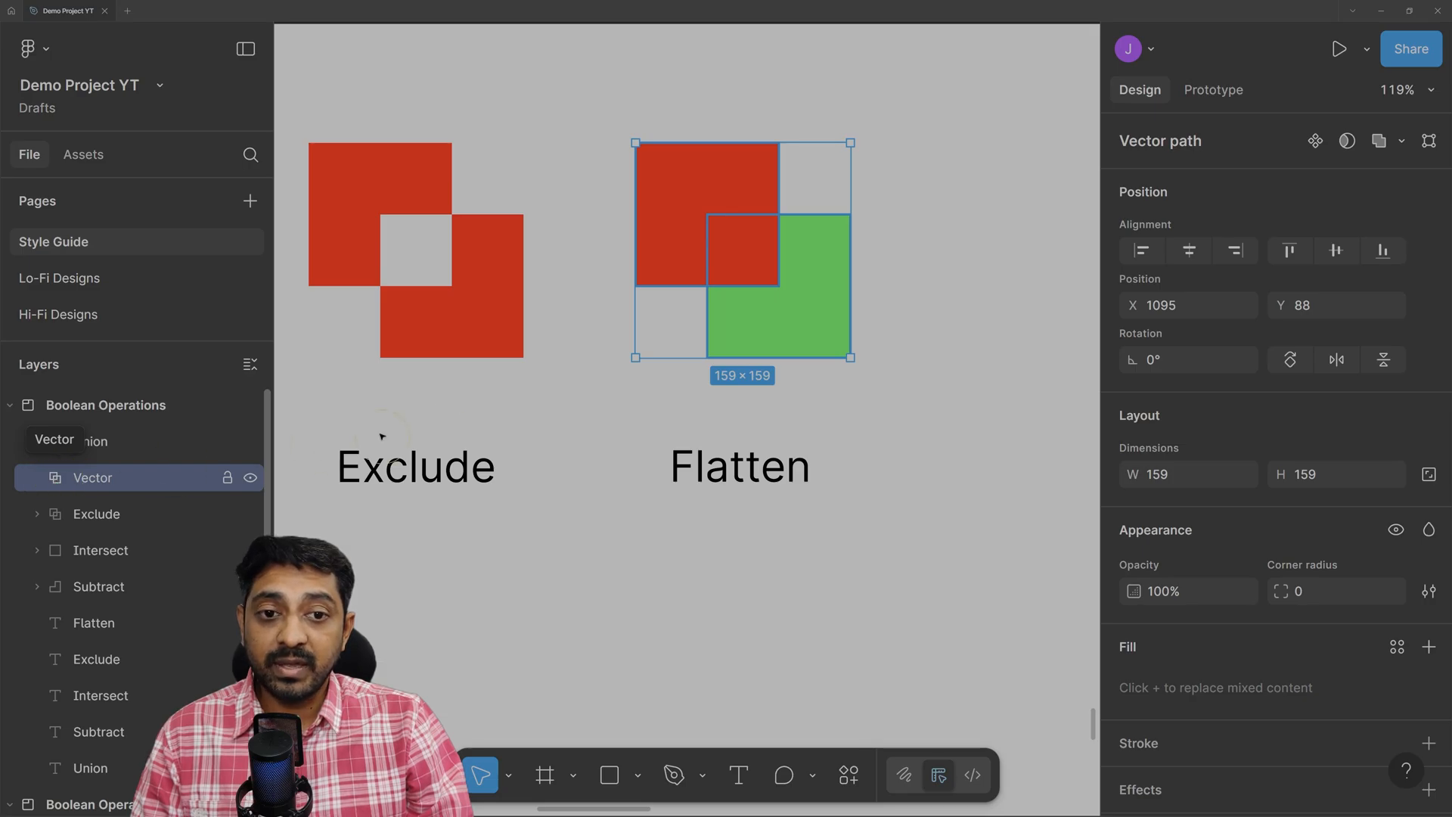
click(960, 260)
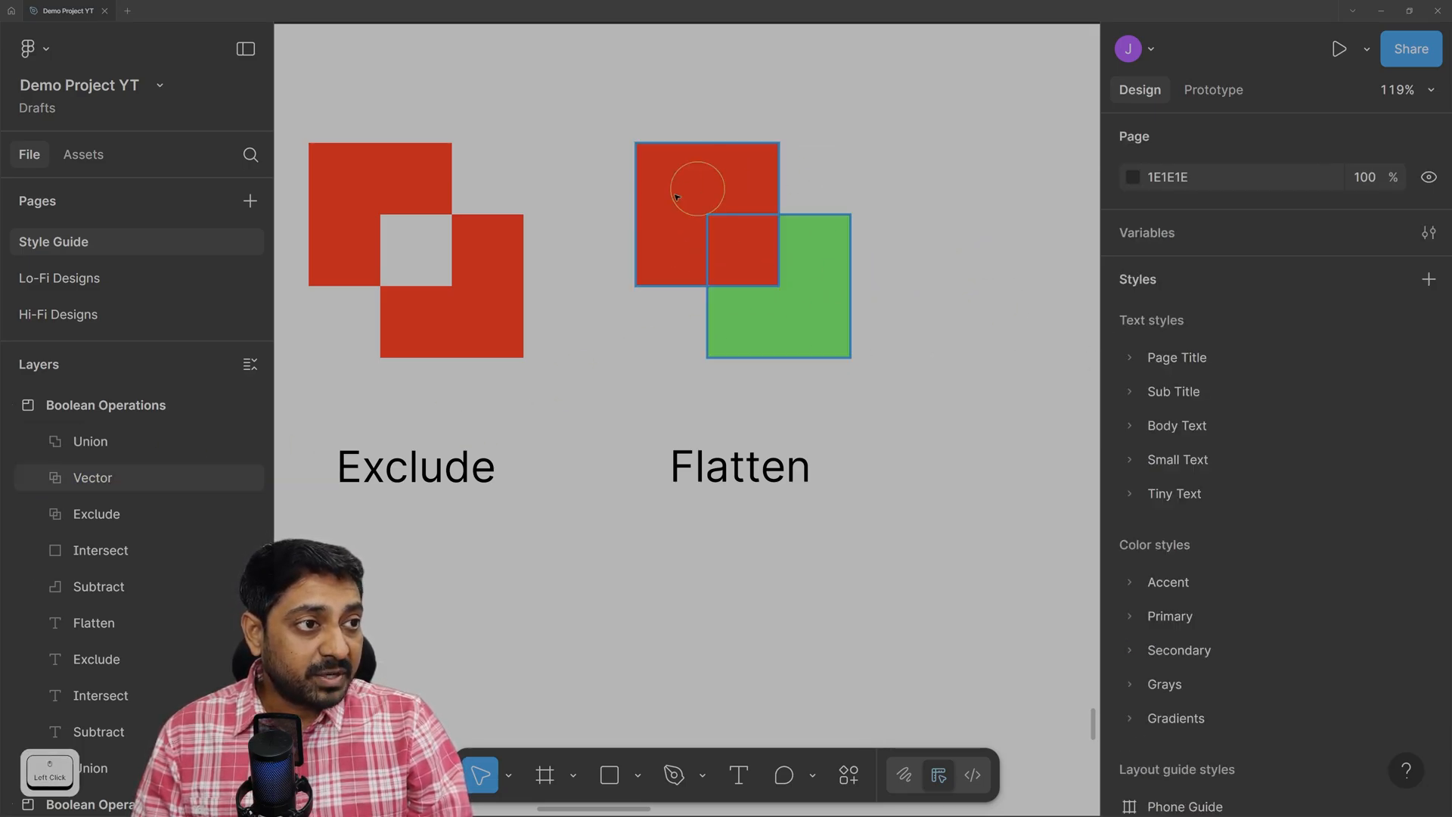
click(701, 197)
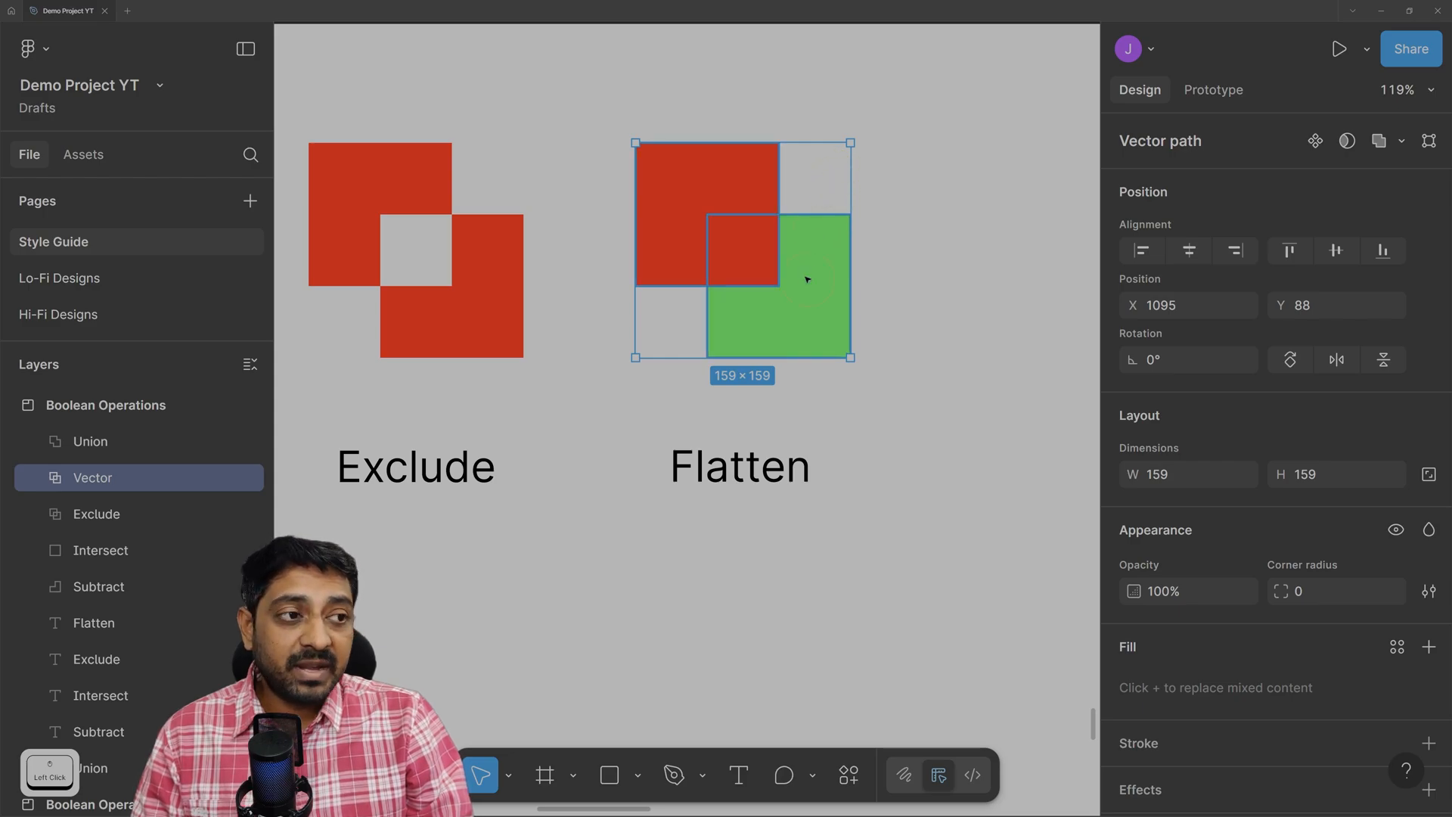
click(759, 317)
click(730, 172)
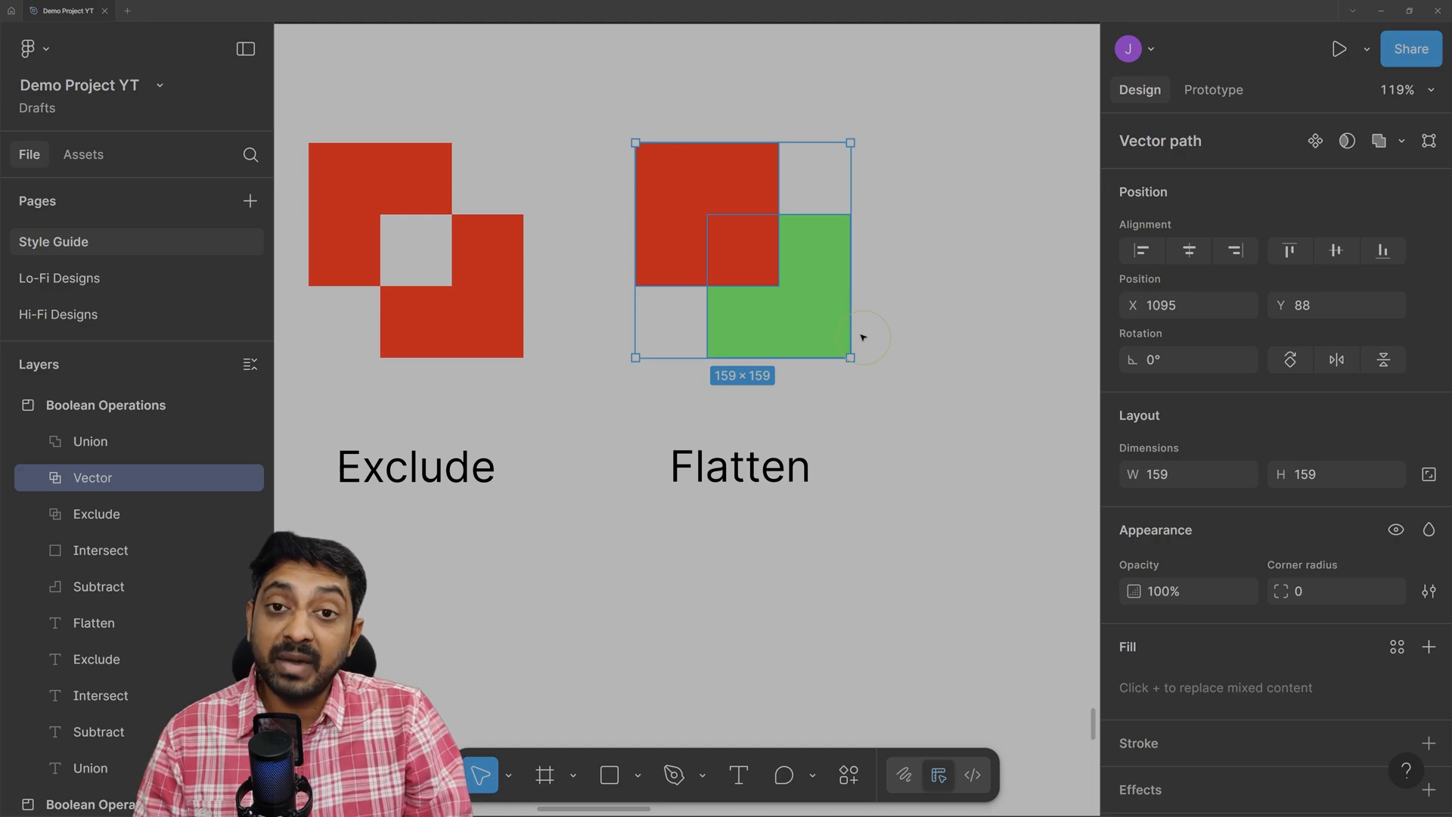
Drag the green and red squares' corner points outward into skewed 250.5 × 200.5 polygons.
double_click(817, 246)
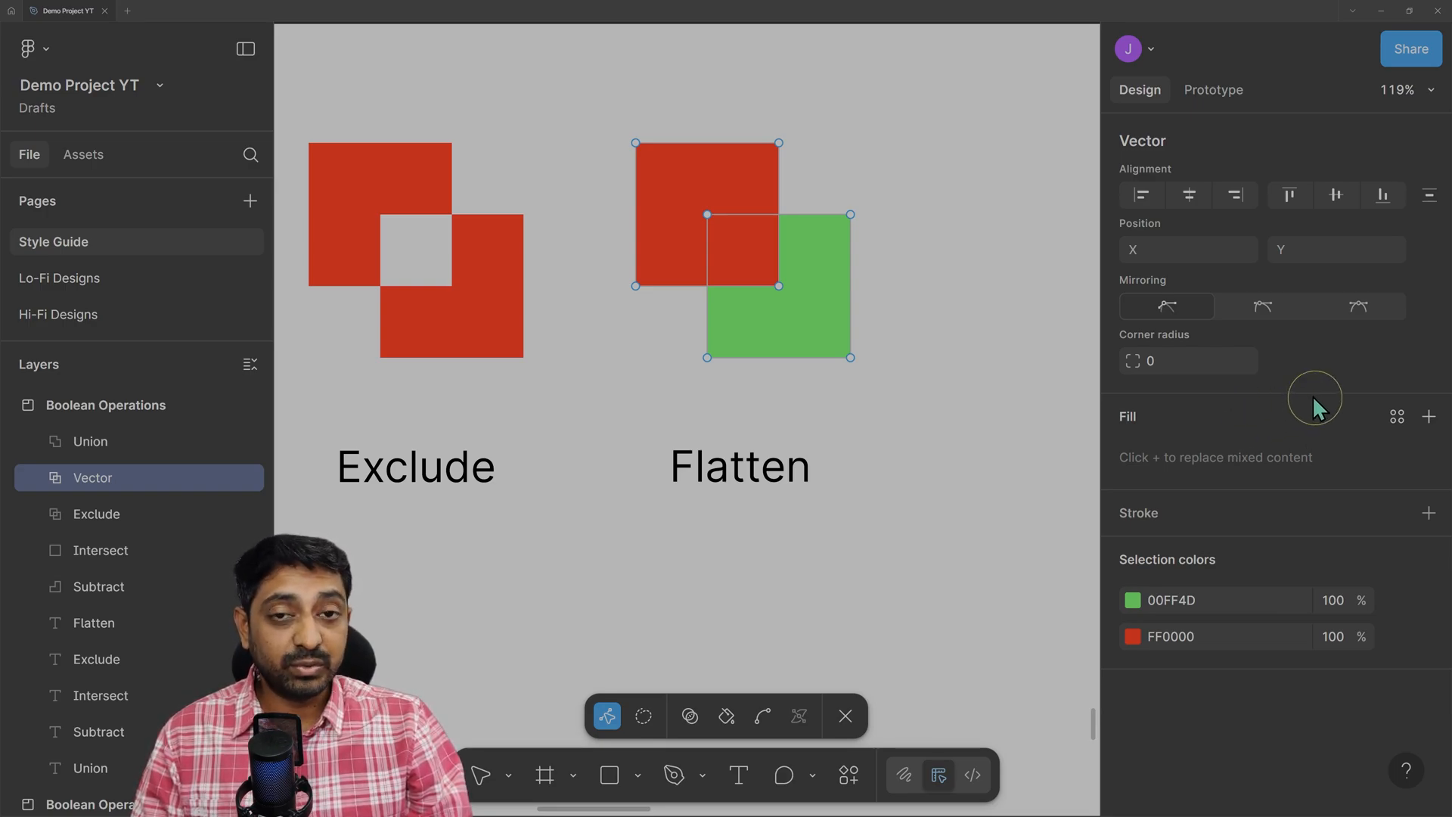
drag(850, 214, 897, 271)
drag(708, 357, 648, 378)
drag(779, 145, 936, 142)
drag(635, 143, 598, 107)
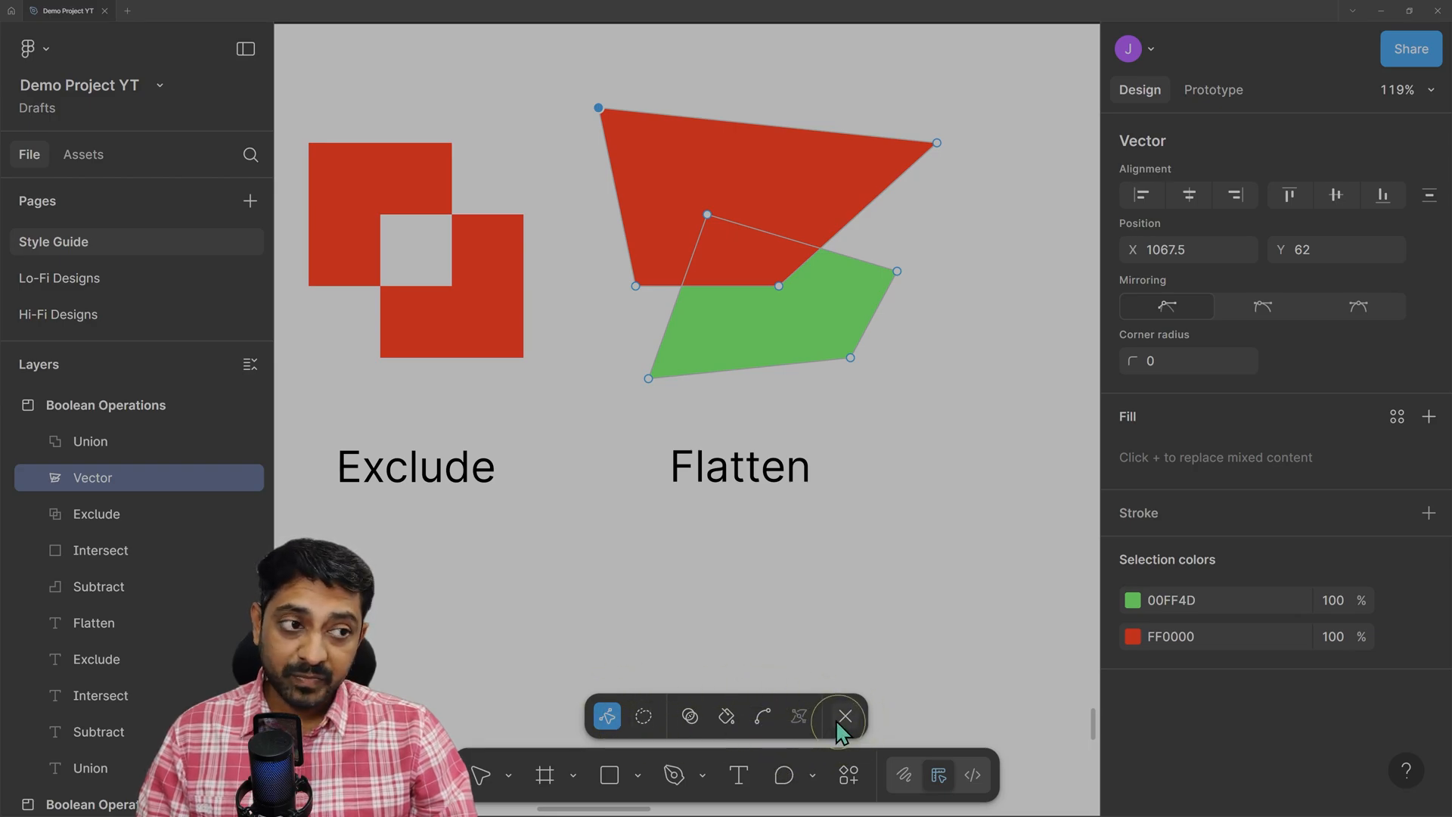
click(930, 376)
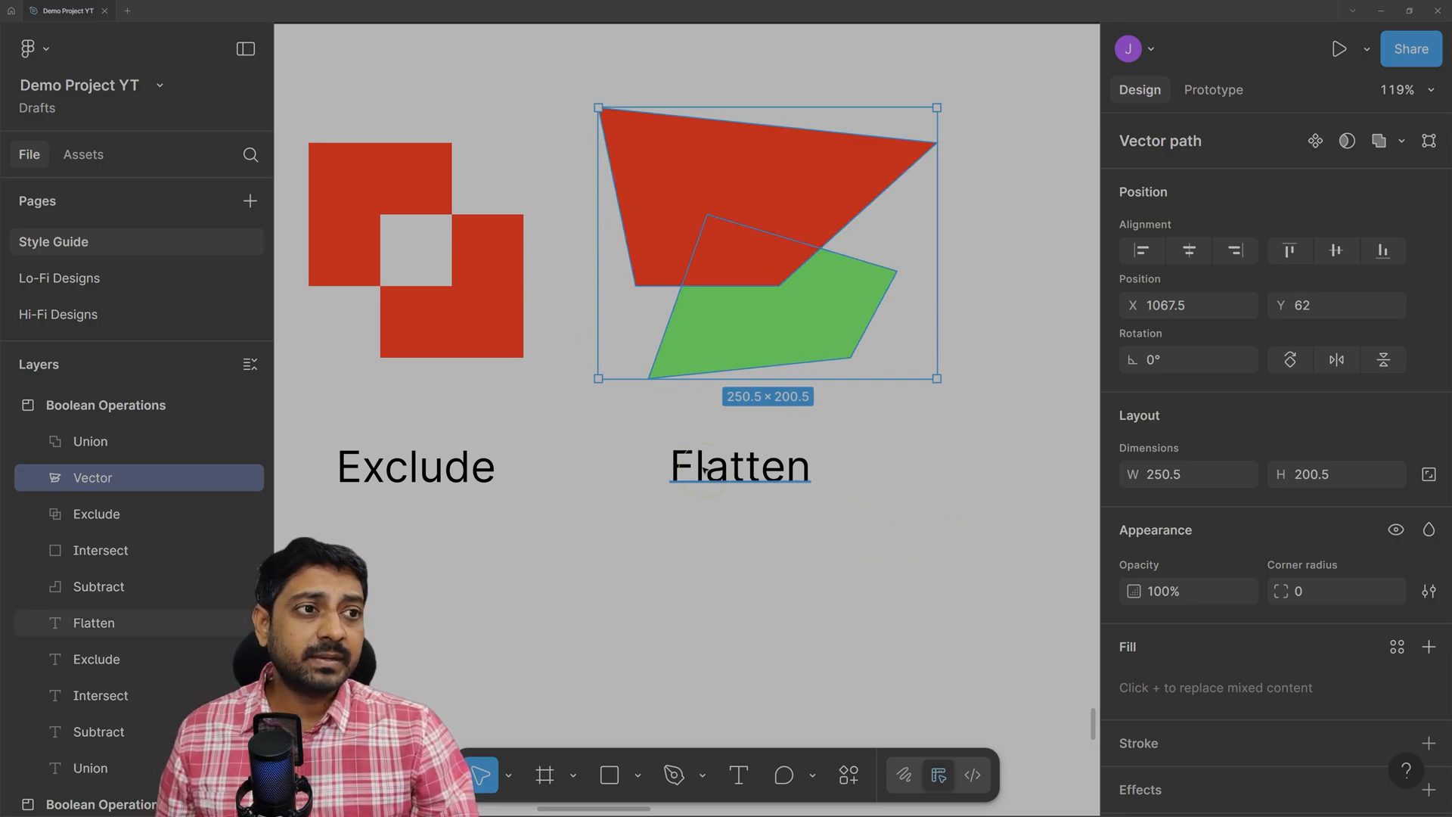
Zoom in on the Flatten text label below the shape and select it.
ctrl+scroll(755, 476, up, 5)
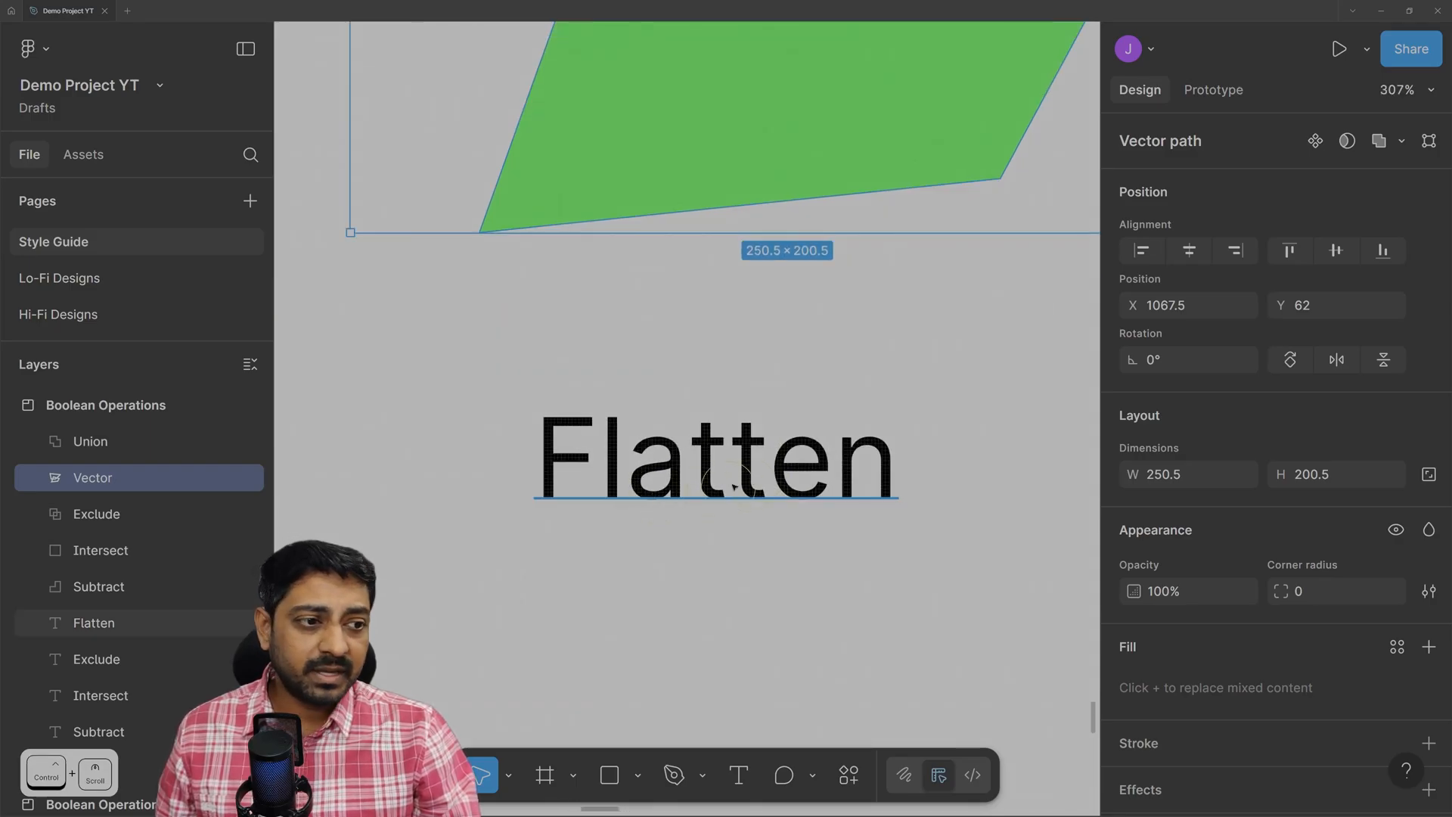
click(749, 480)
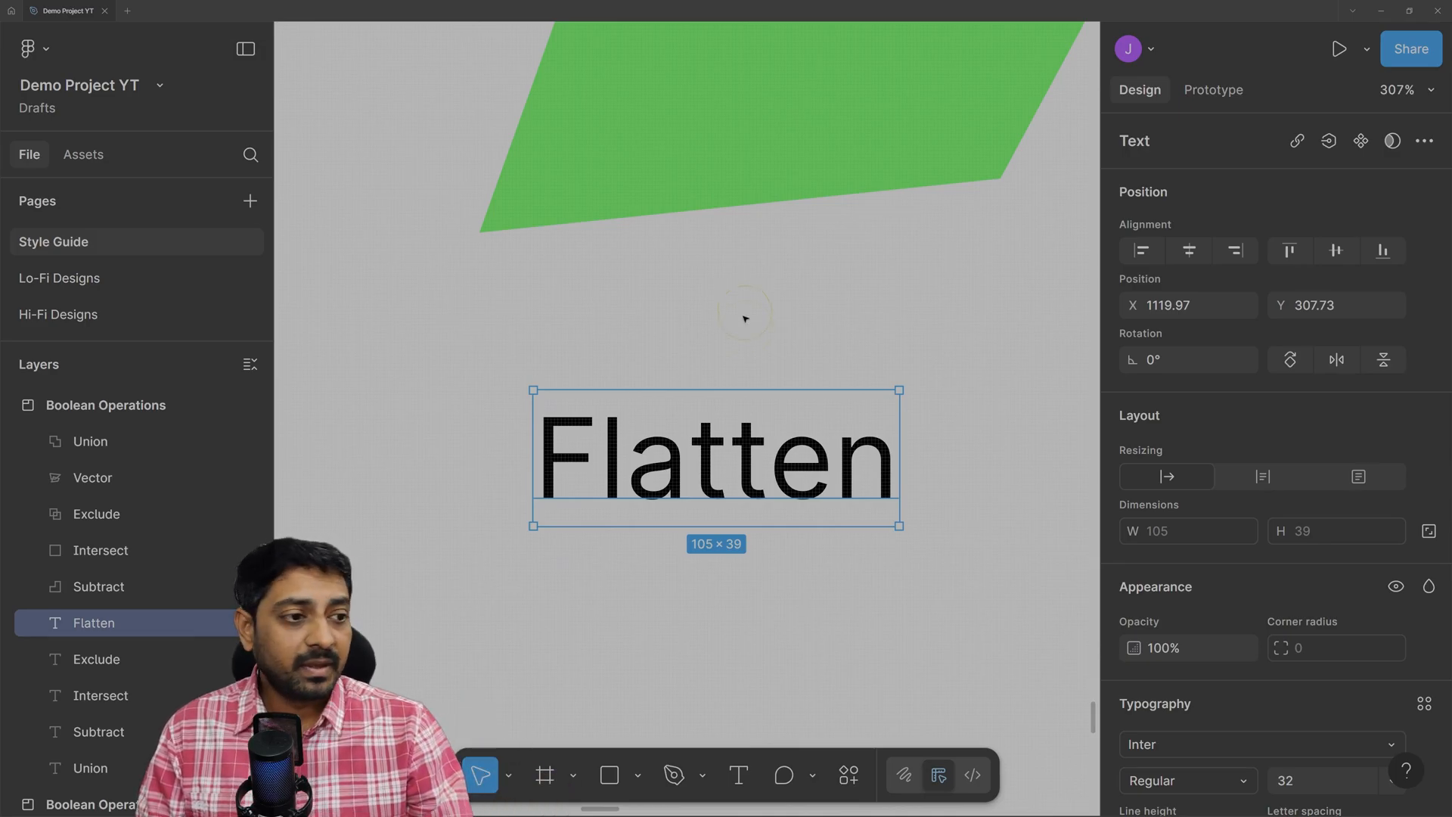
scroll(485, 423, up, 3)
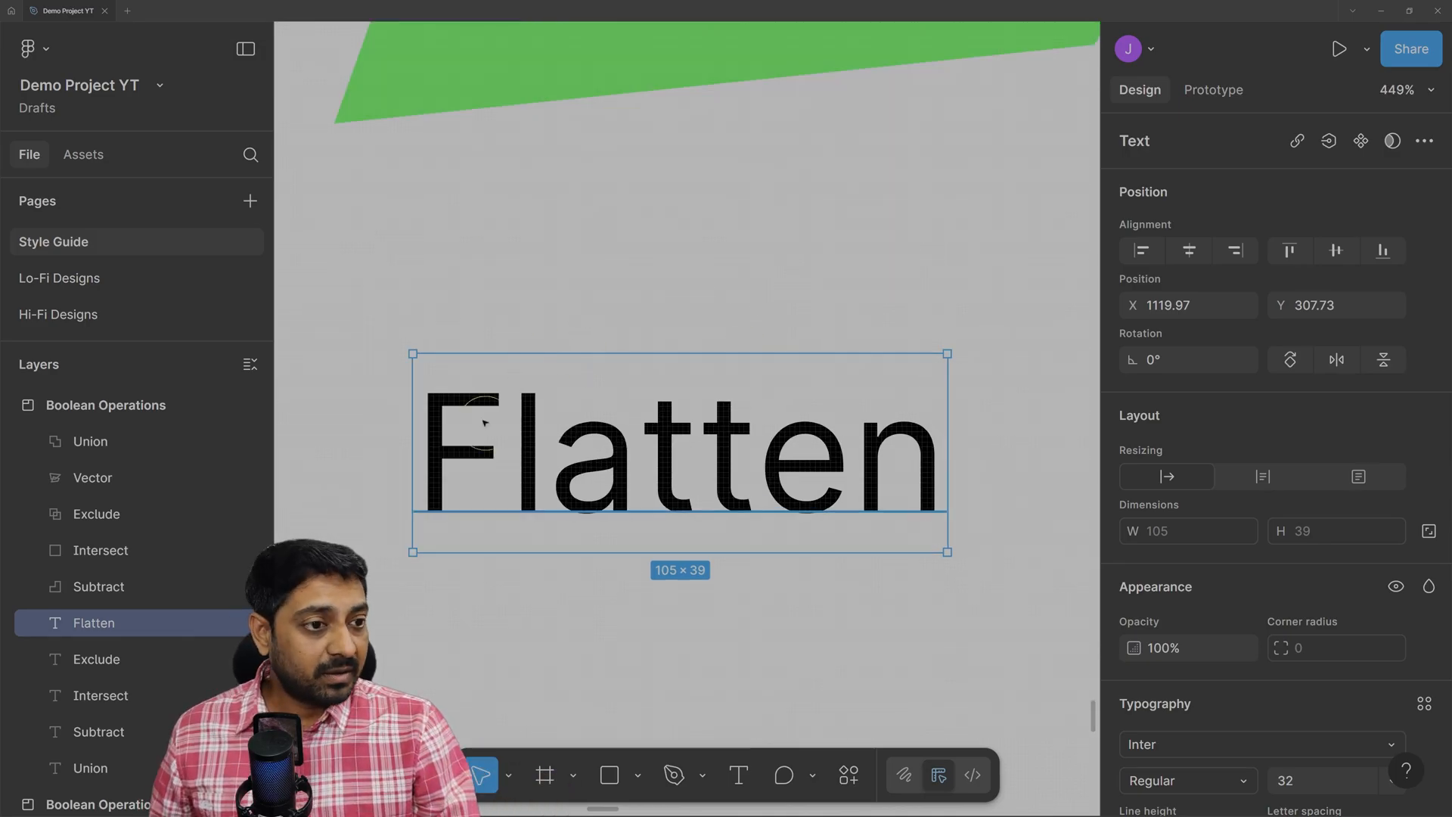
Edit the Flatten label text, adding '1' at the end so it reads Flatten1.
double_click(680, 457)
key(Escape)
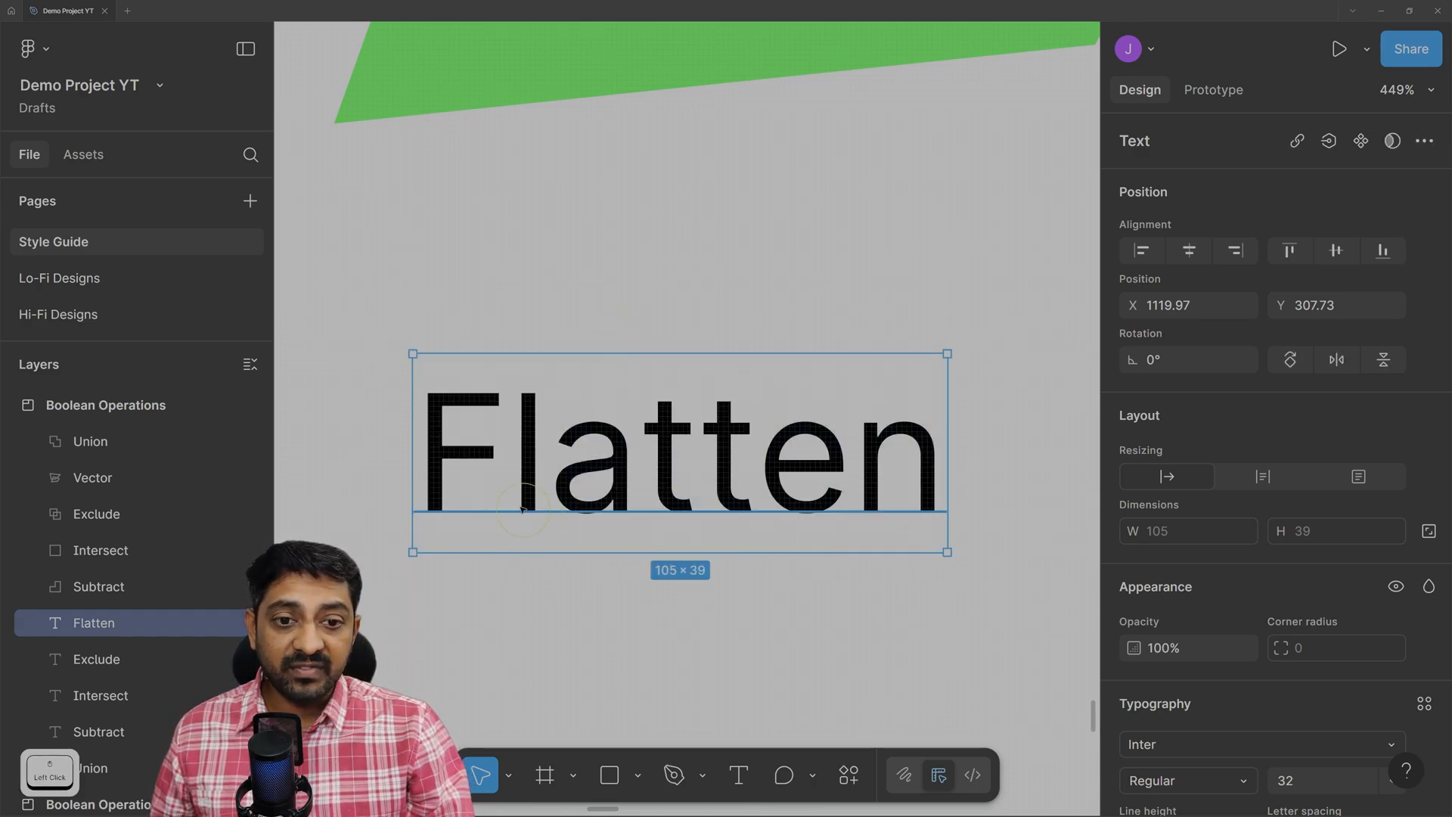
click(46, 634)
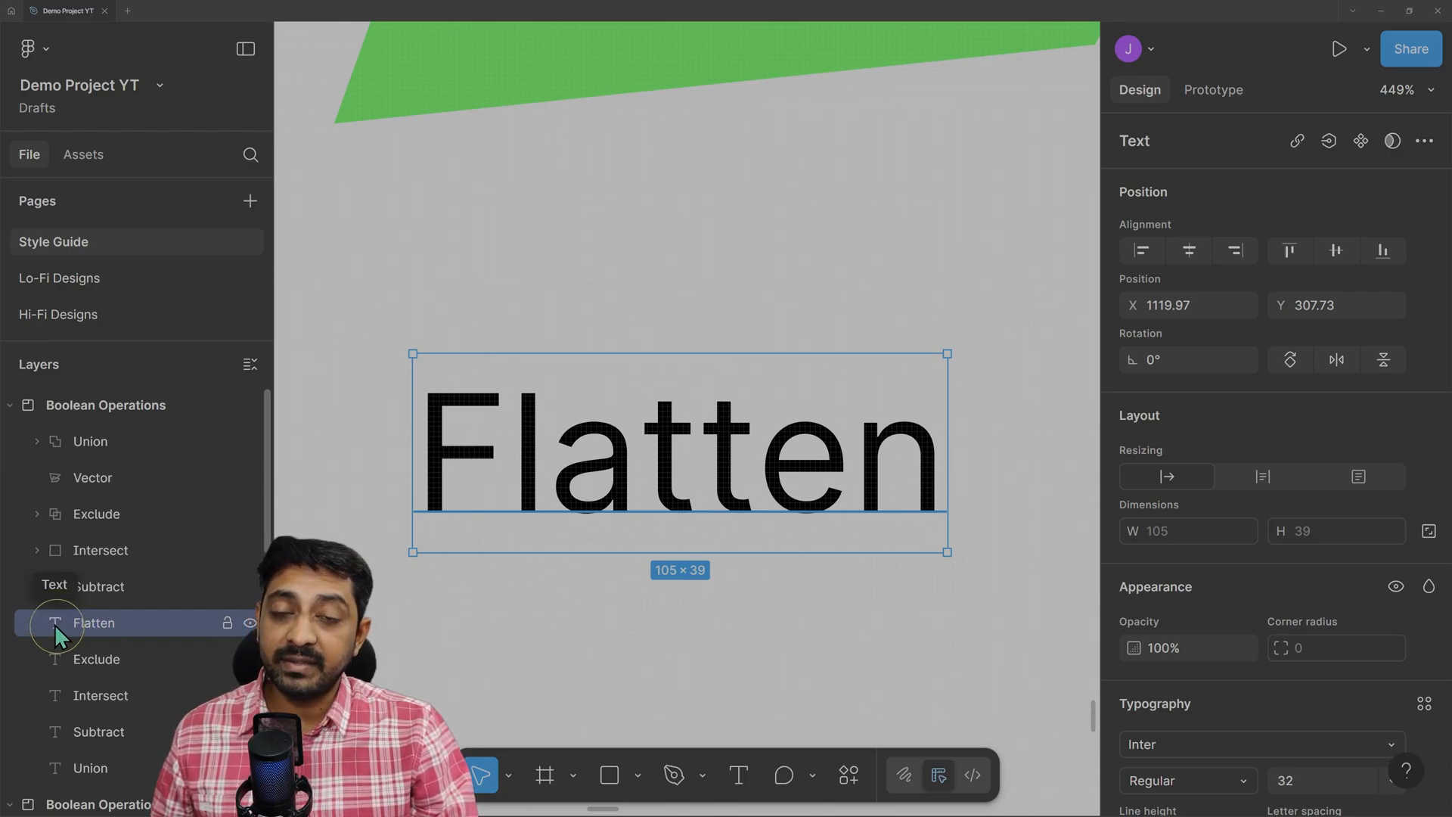
double_click(635, 457)
click(891, 439)
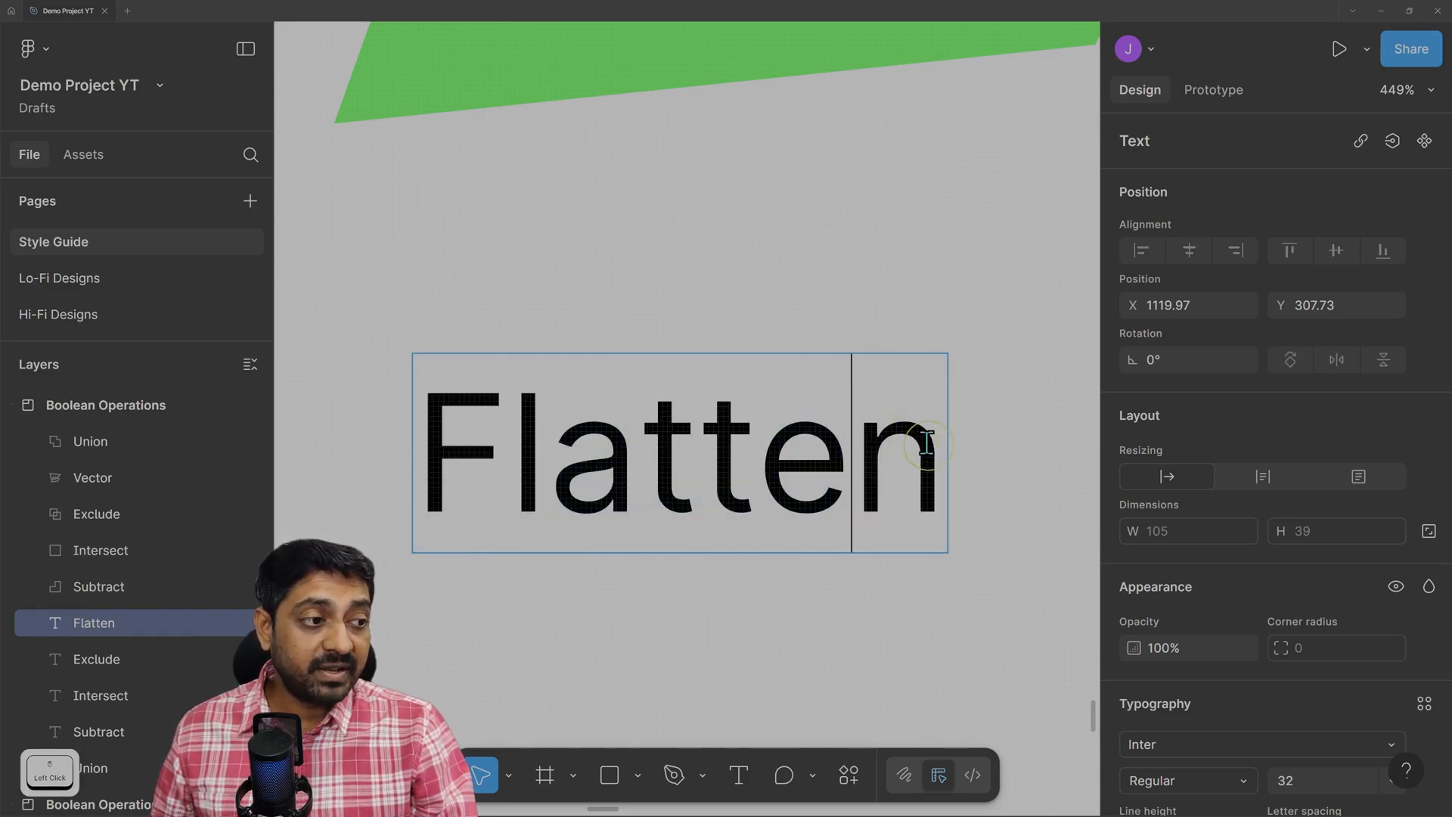
drag(924, 439, 642, 456)
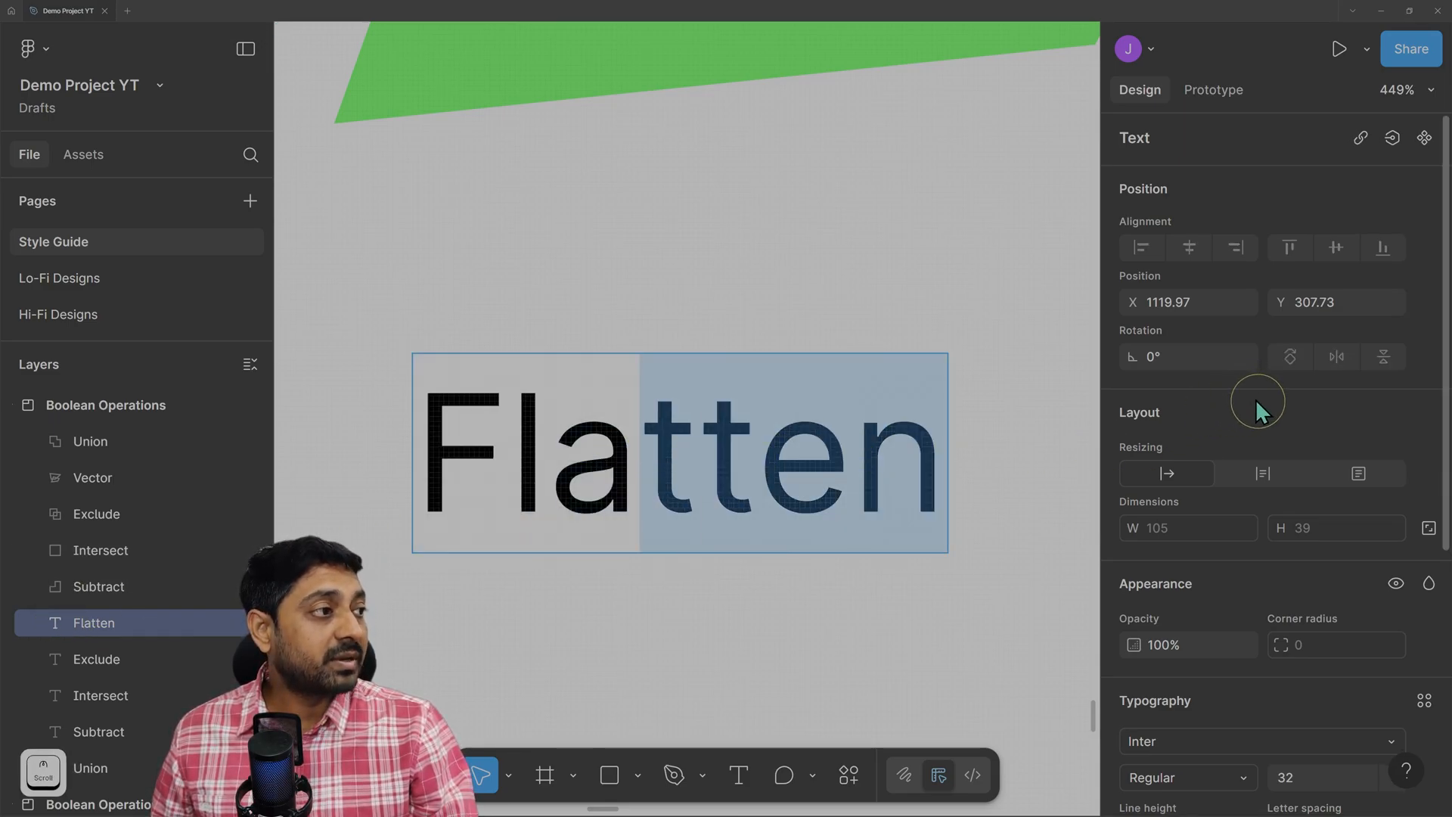
scroll(1256, 416, down, 5)
scroll(1256, 426, up, 5)
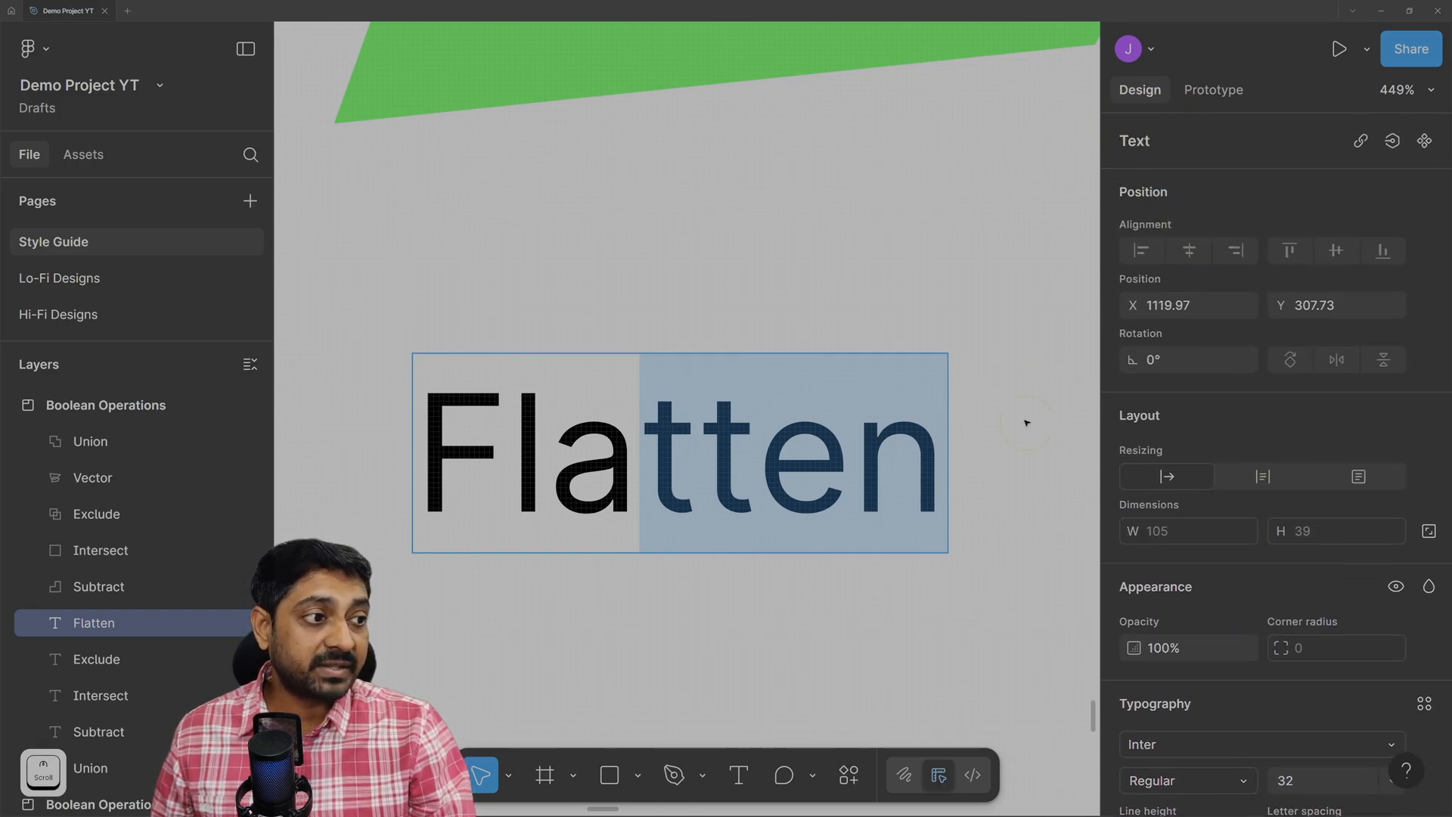
click(937, 448)
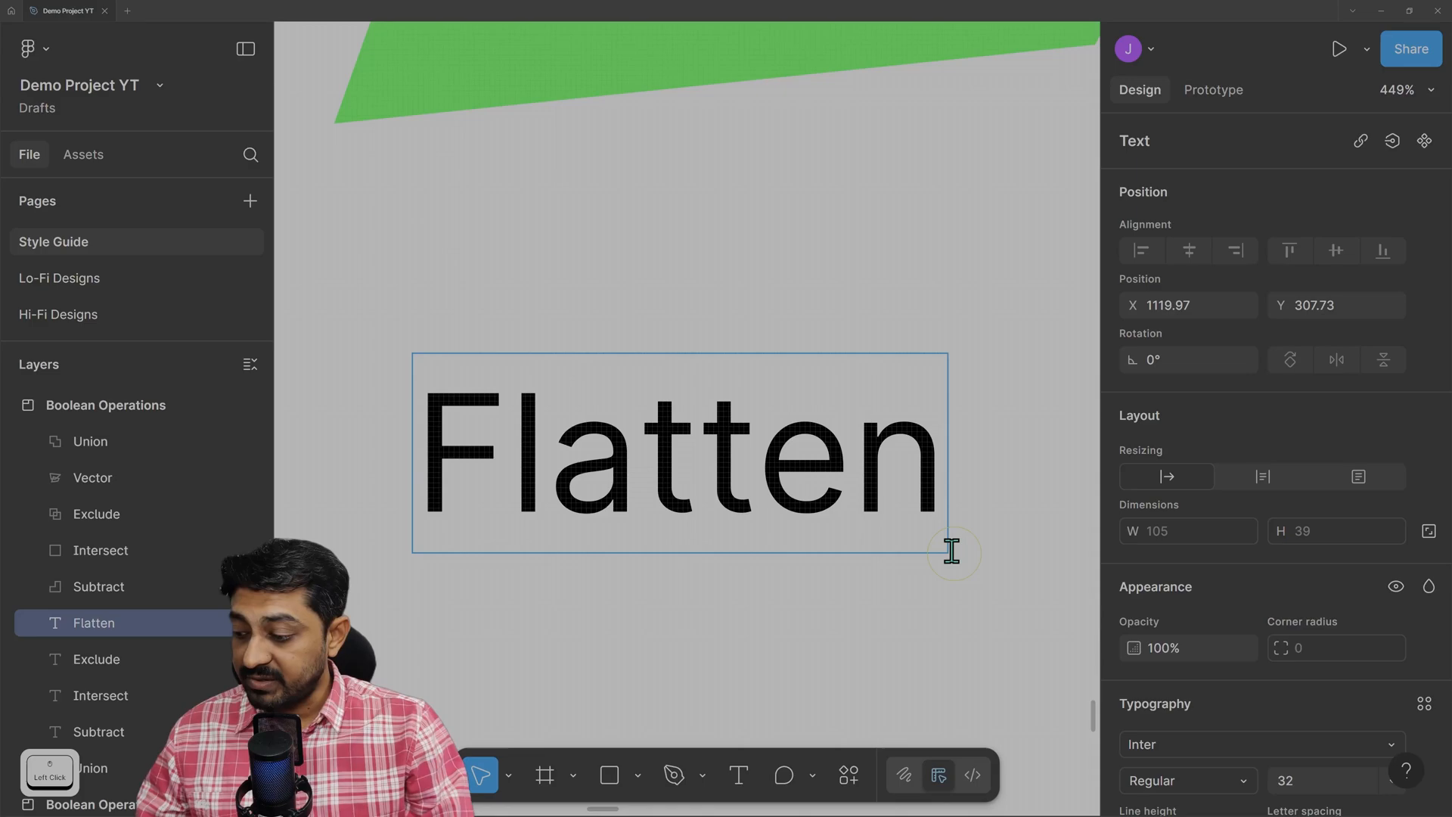
text(1)
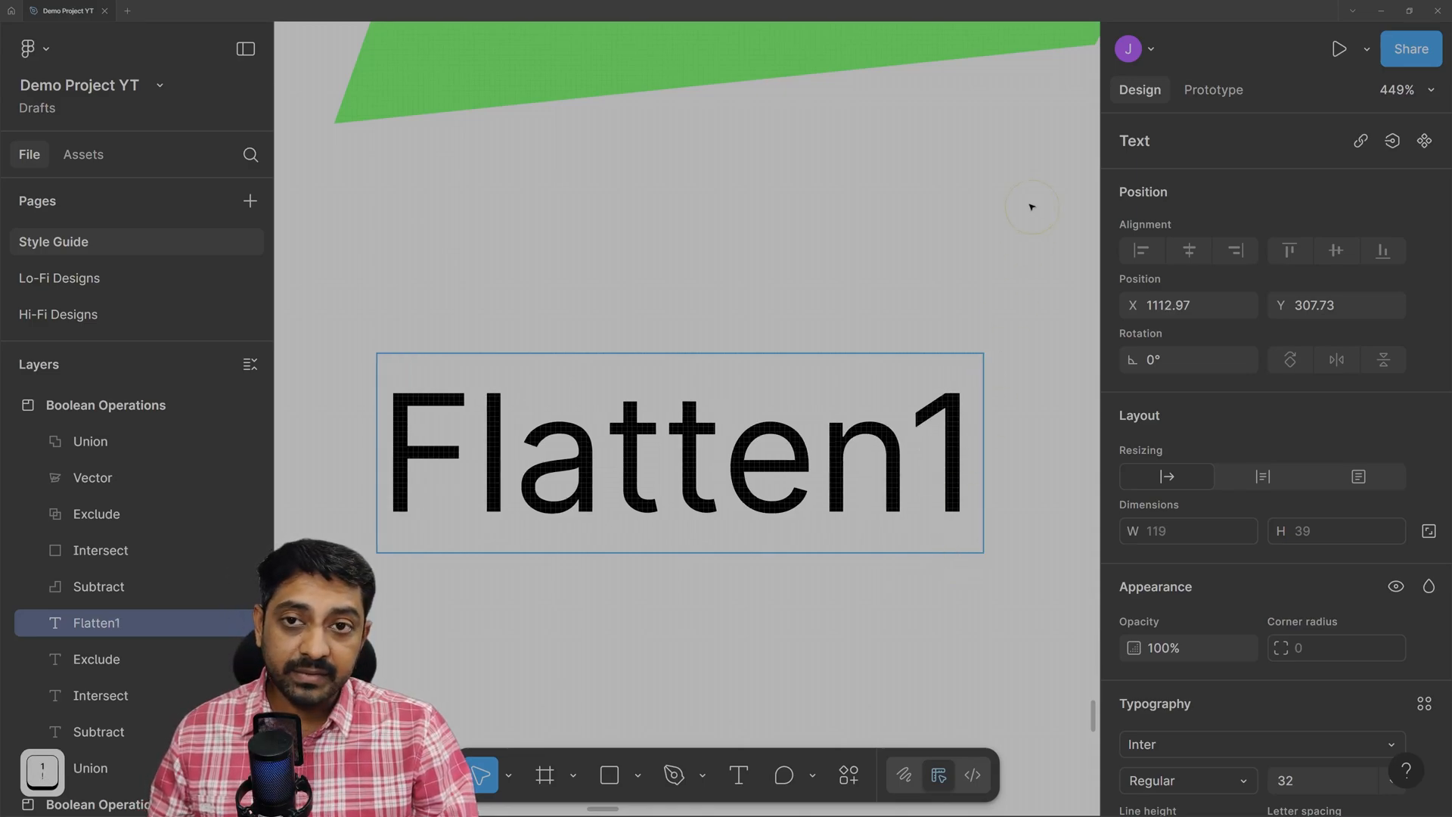
Flatten the Flatten1 text into a 111.3 × 23.68 vector path.
click(987, 276)
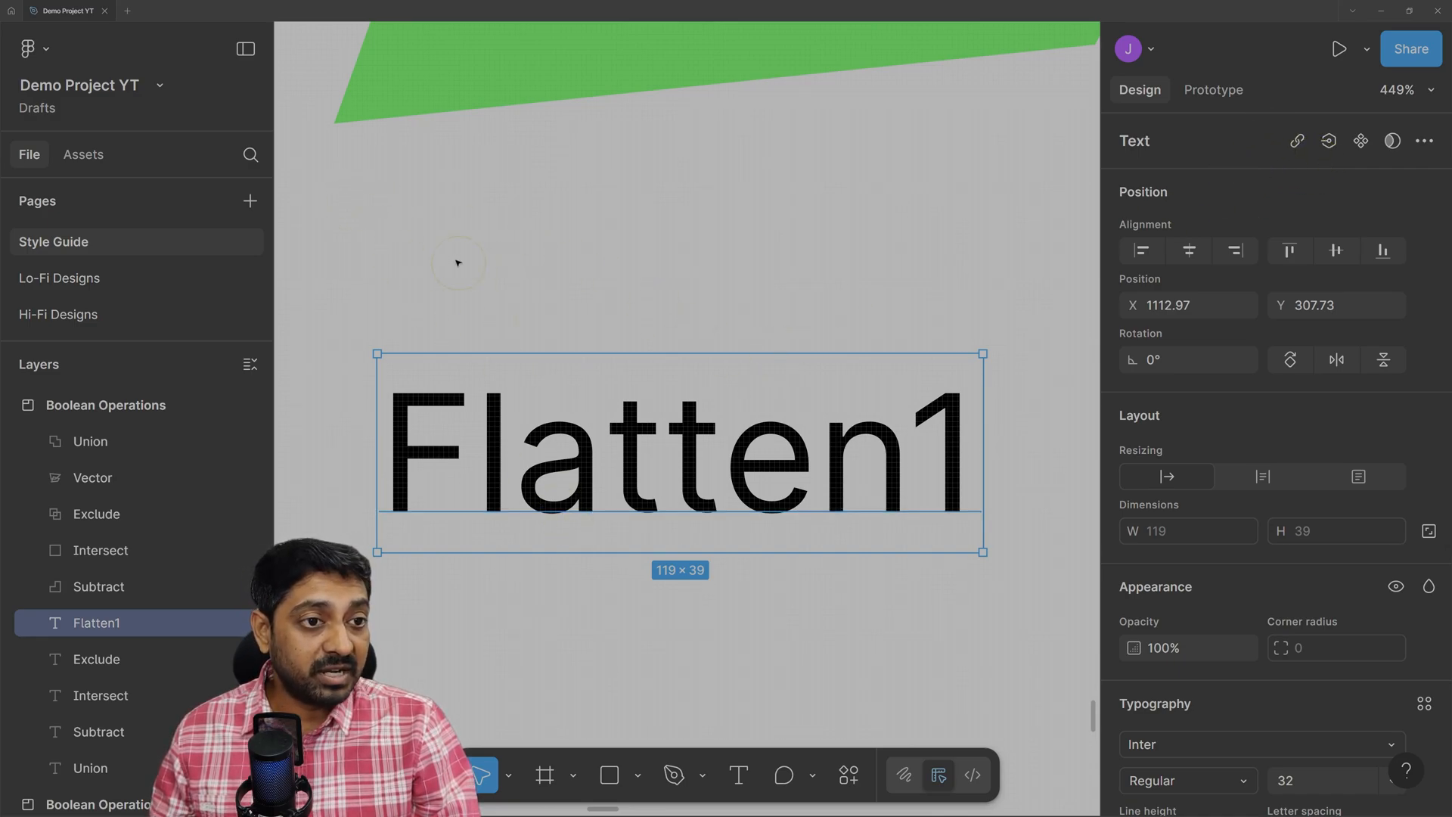
click(1430, 146)
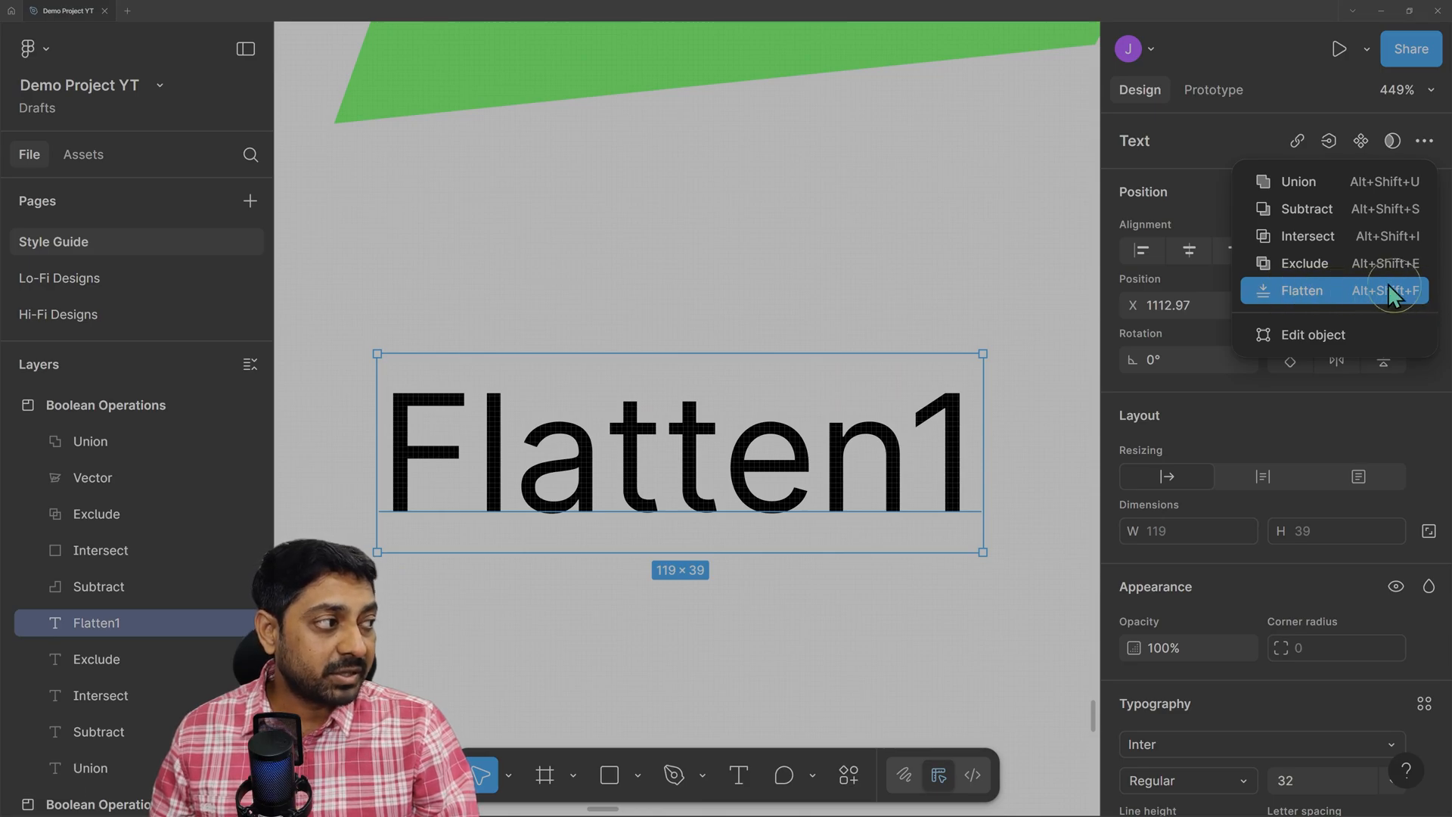
right_click(634, 445)
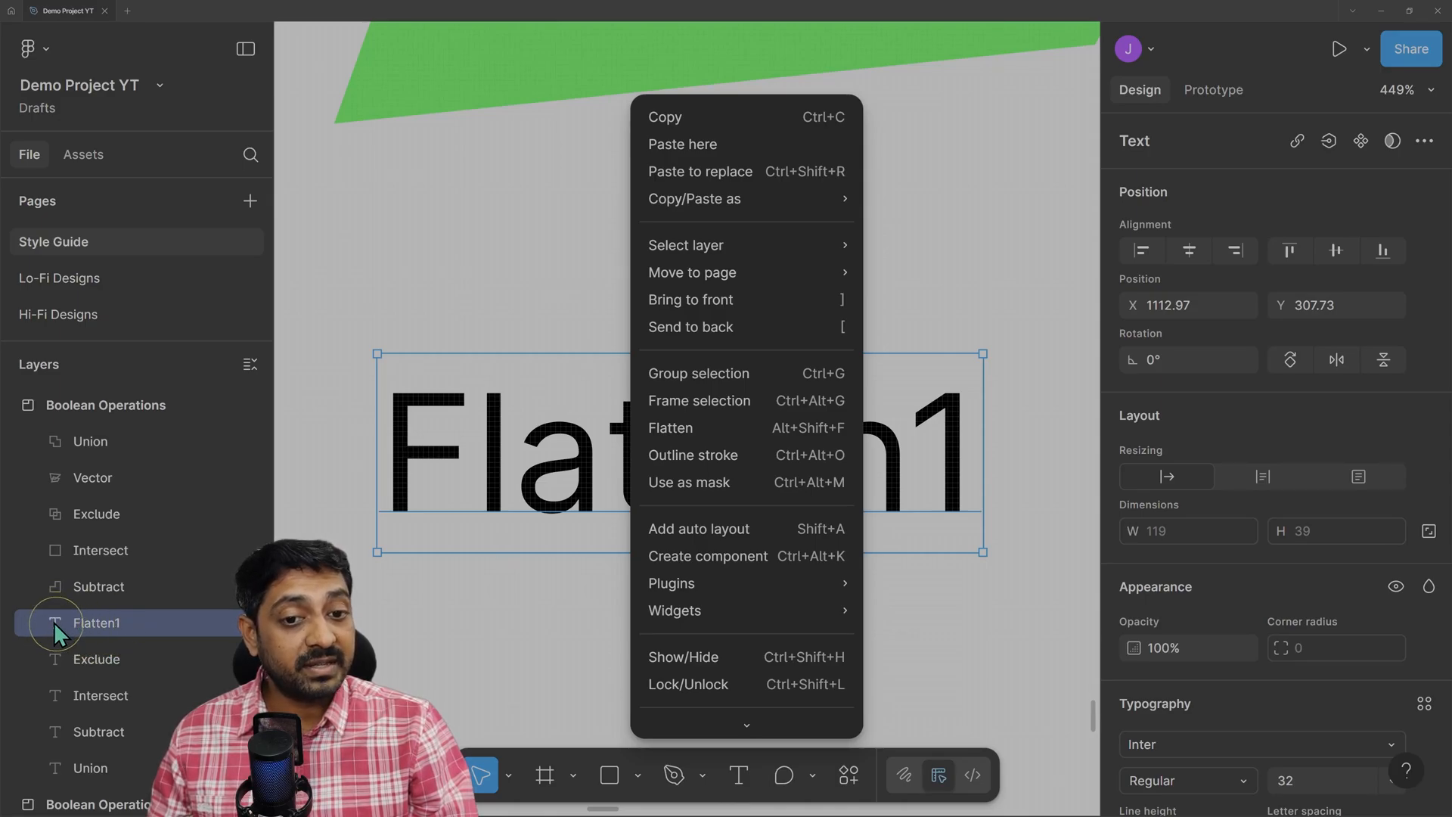
click(675, 434)
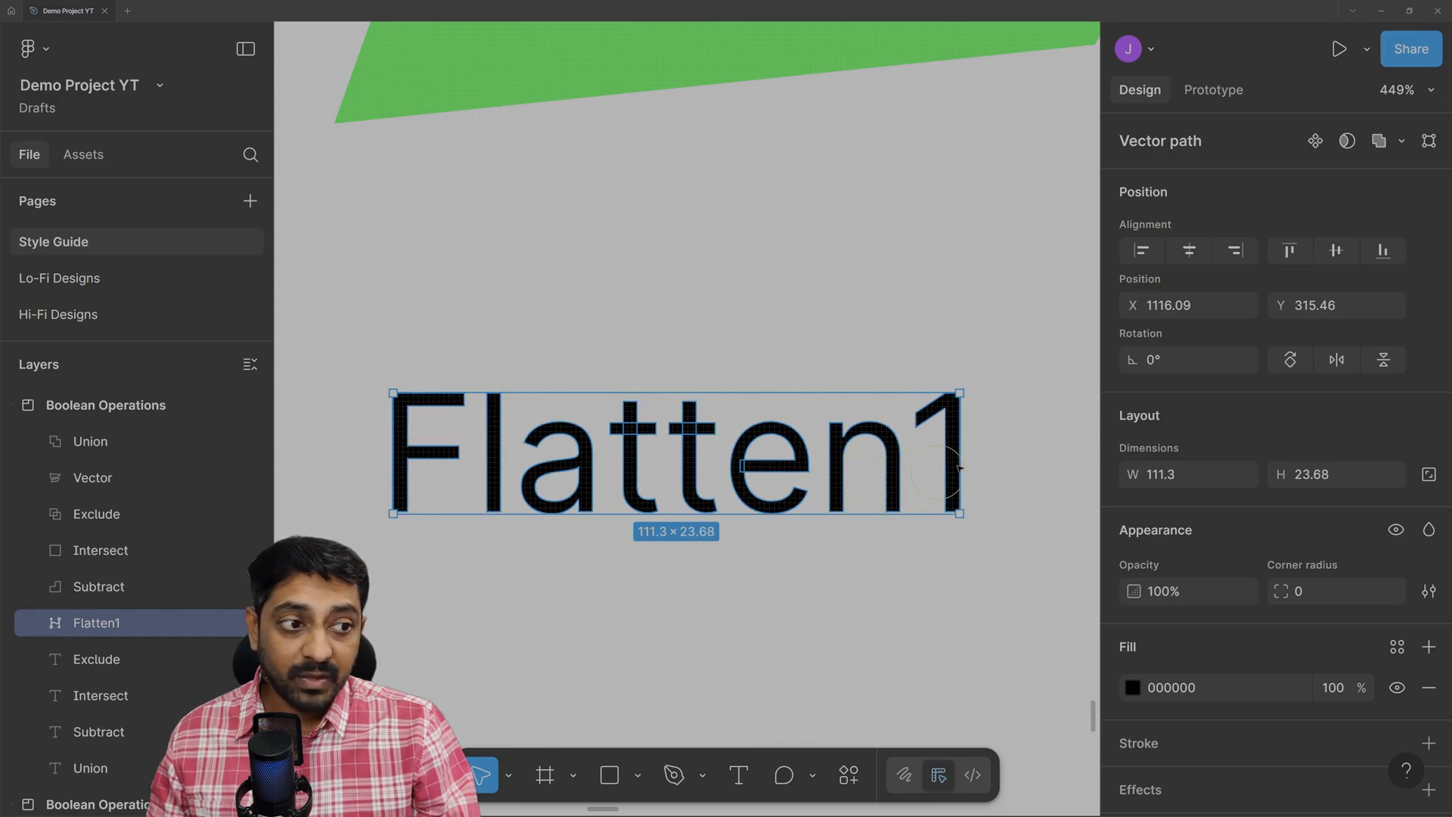
Edit the Flatten1 outline's points, stretching the l's top points across and upward.
scroll(827, 477, up, 3)
scroll(789, 470, down, 2)
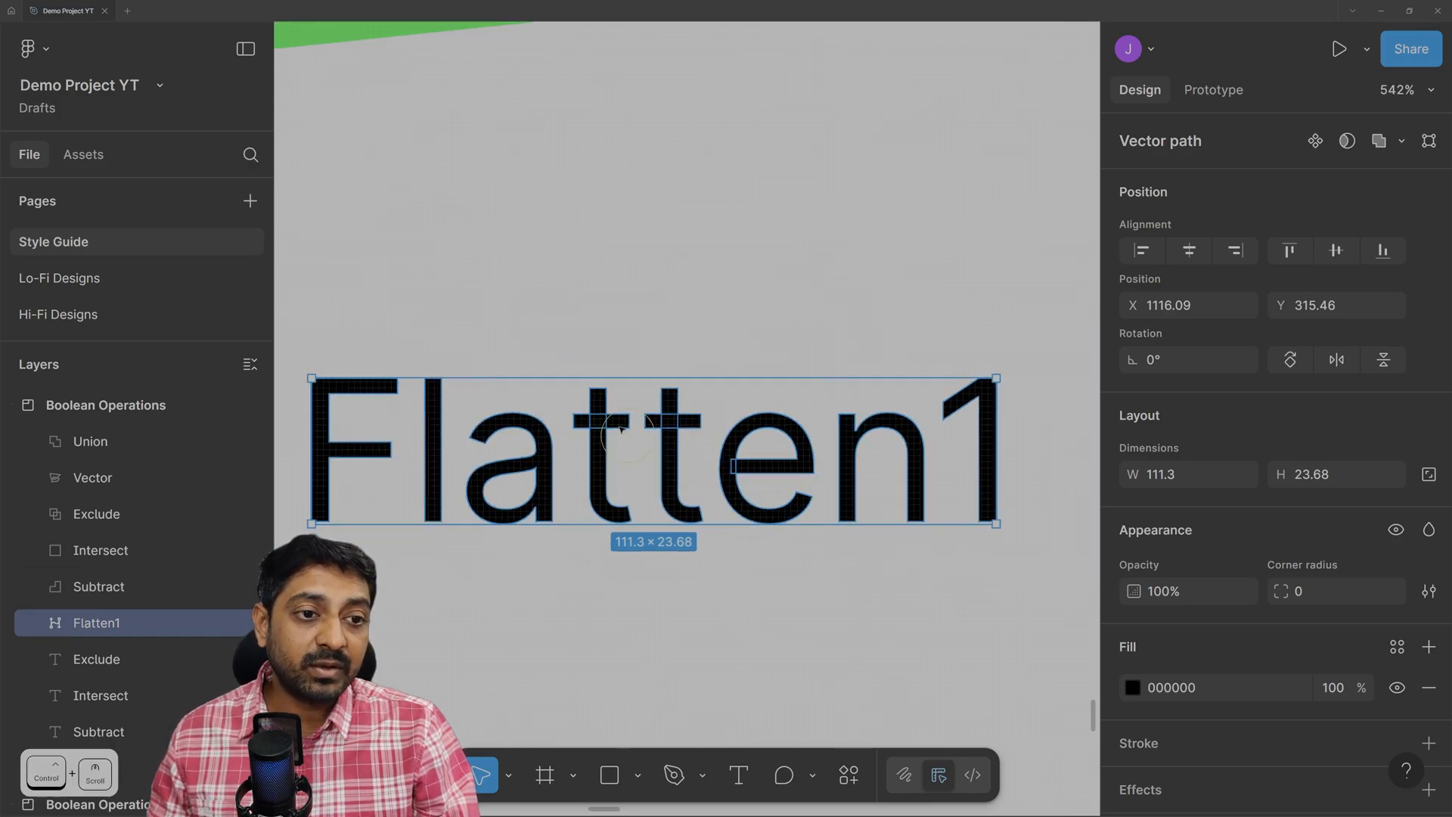
click(700, 458)
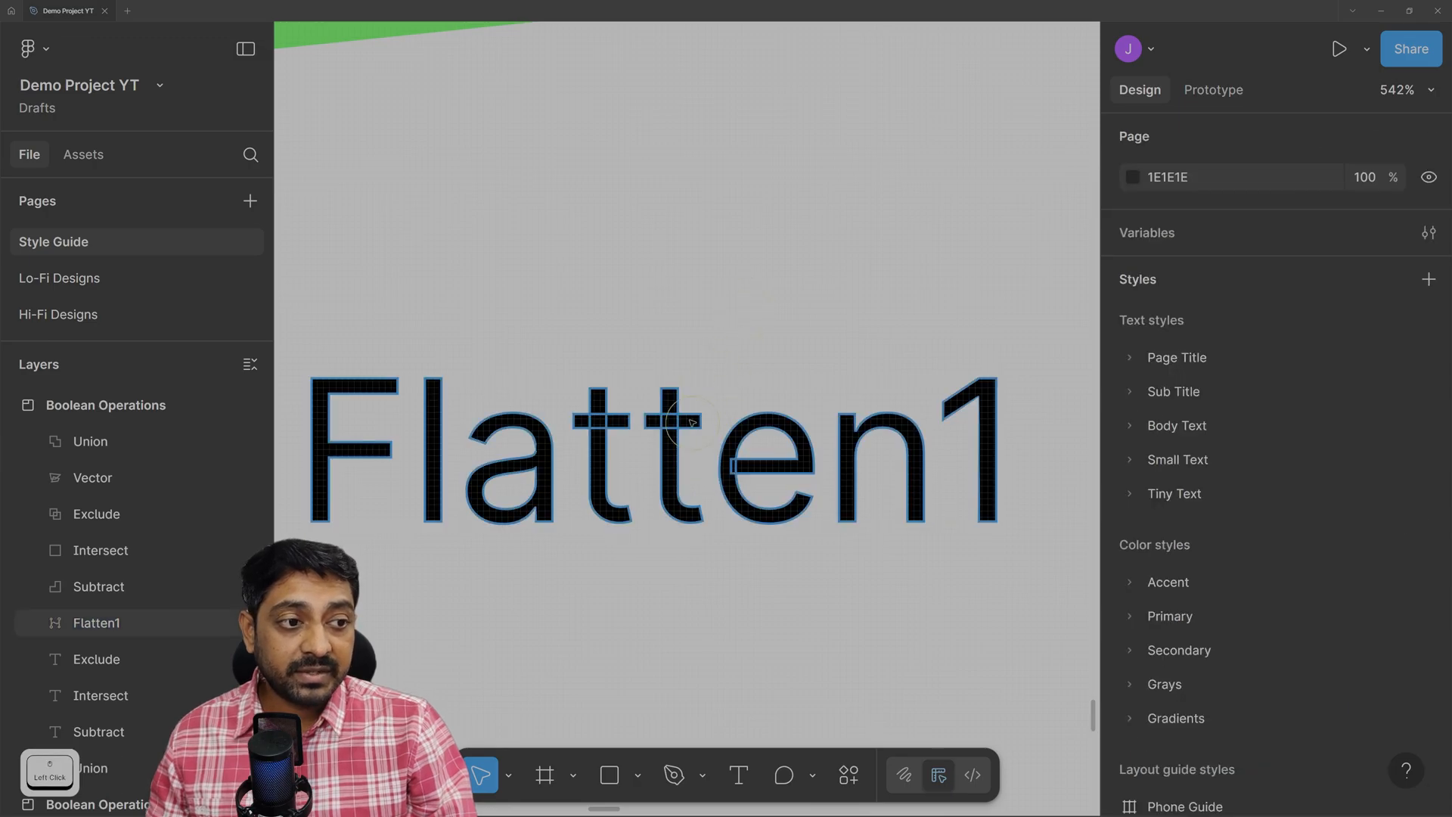
double_click(801, 407)
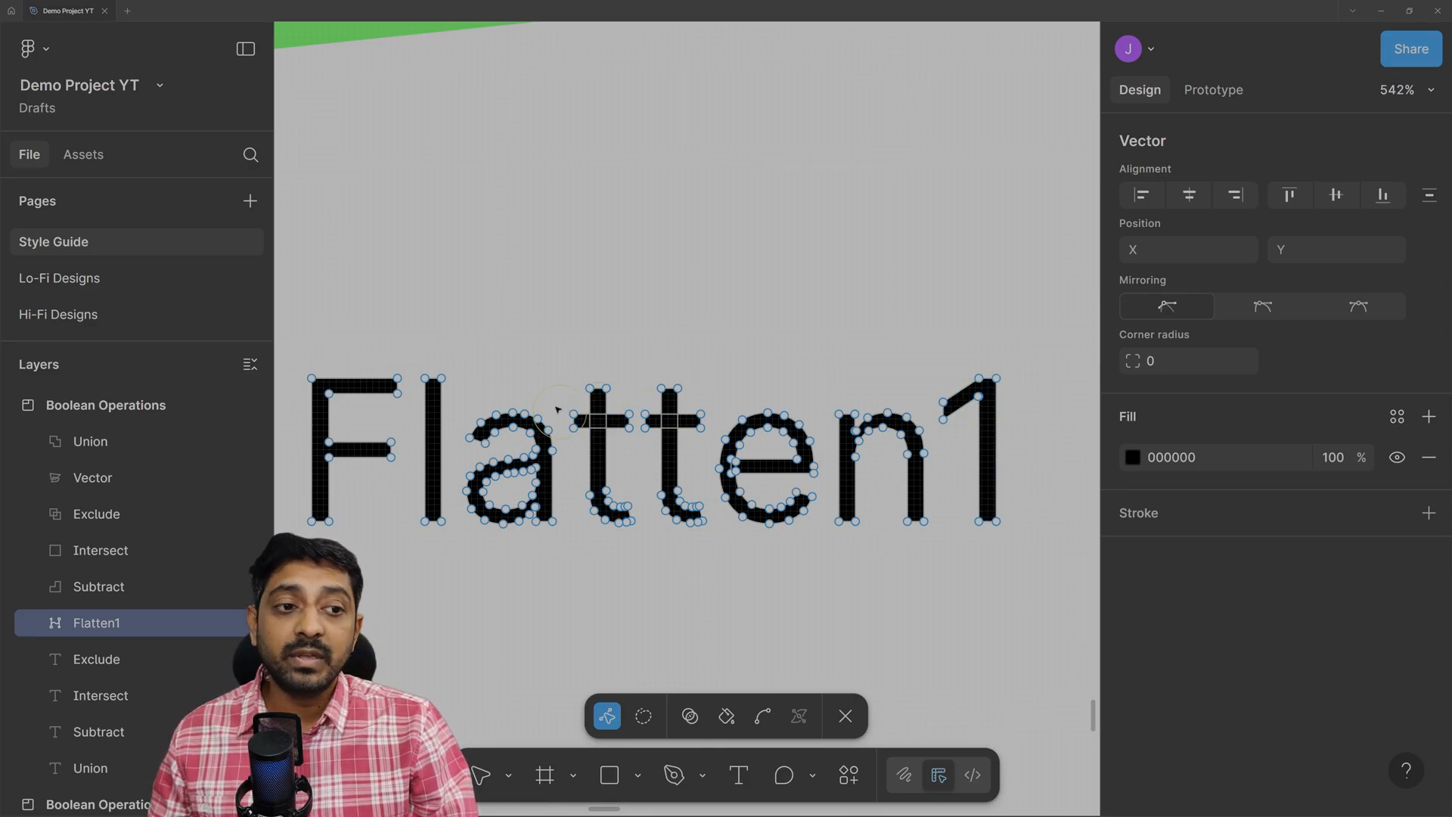
drag(442, 378, 736, 364)
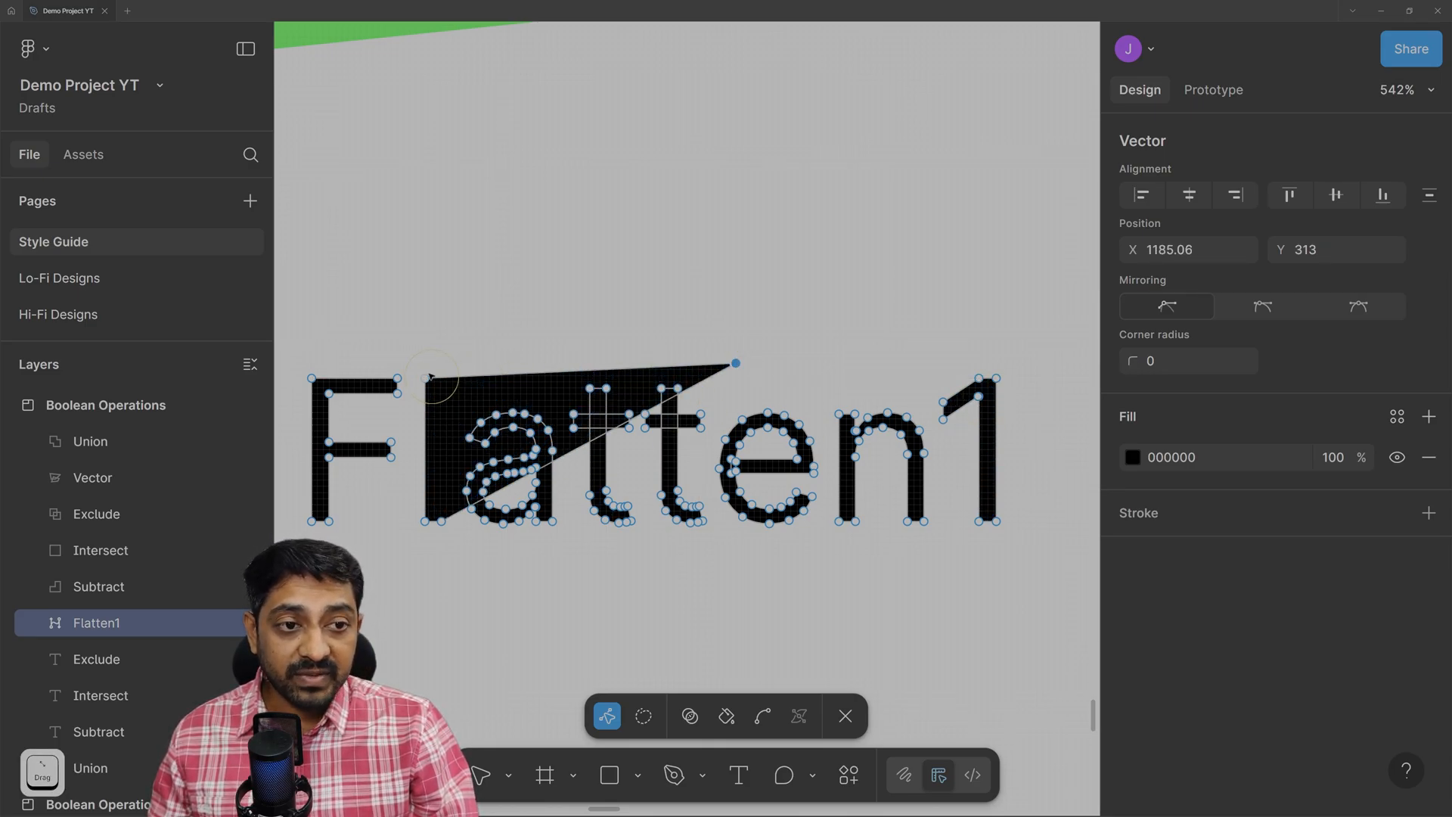
drag(425, 378, 413, 286)
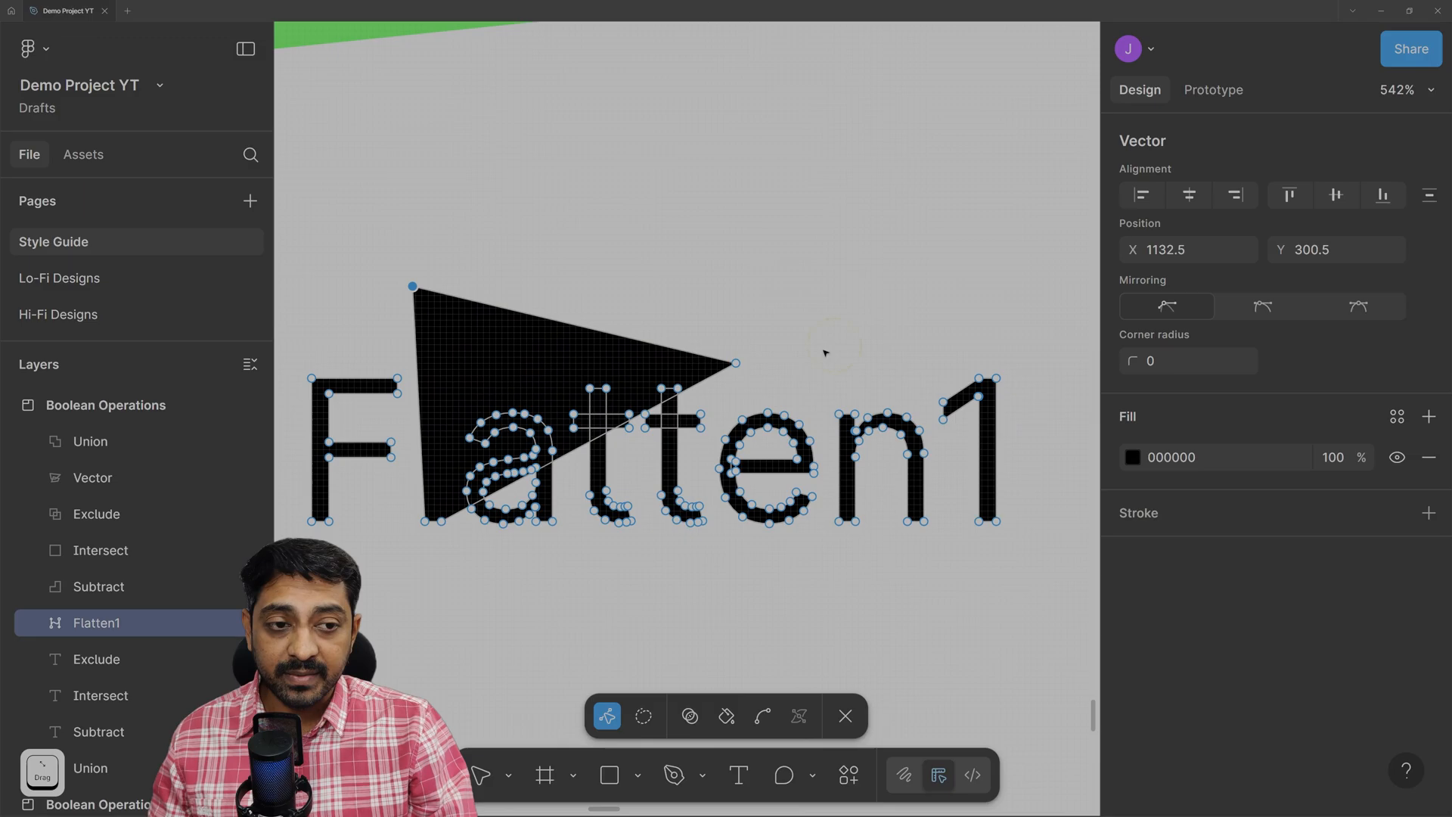
Select the F's two bottom points and lengthen its stem well downward.
scroll(302, 537, up, 5)
click(319, 509)
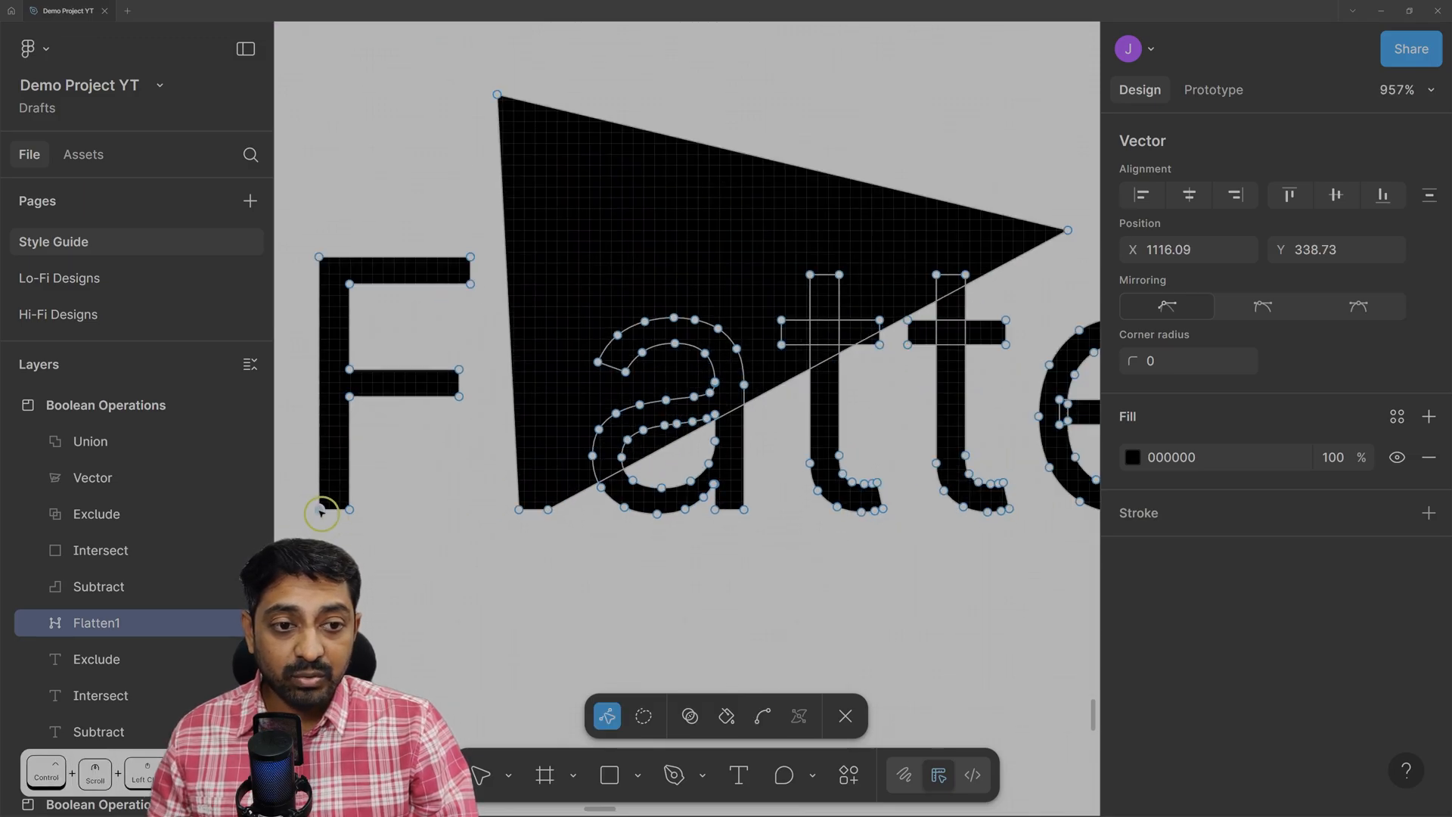
shift+click(349, 510)
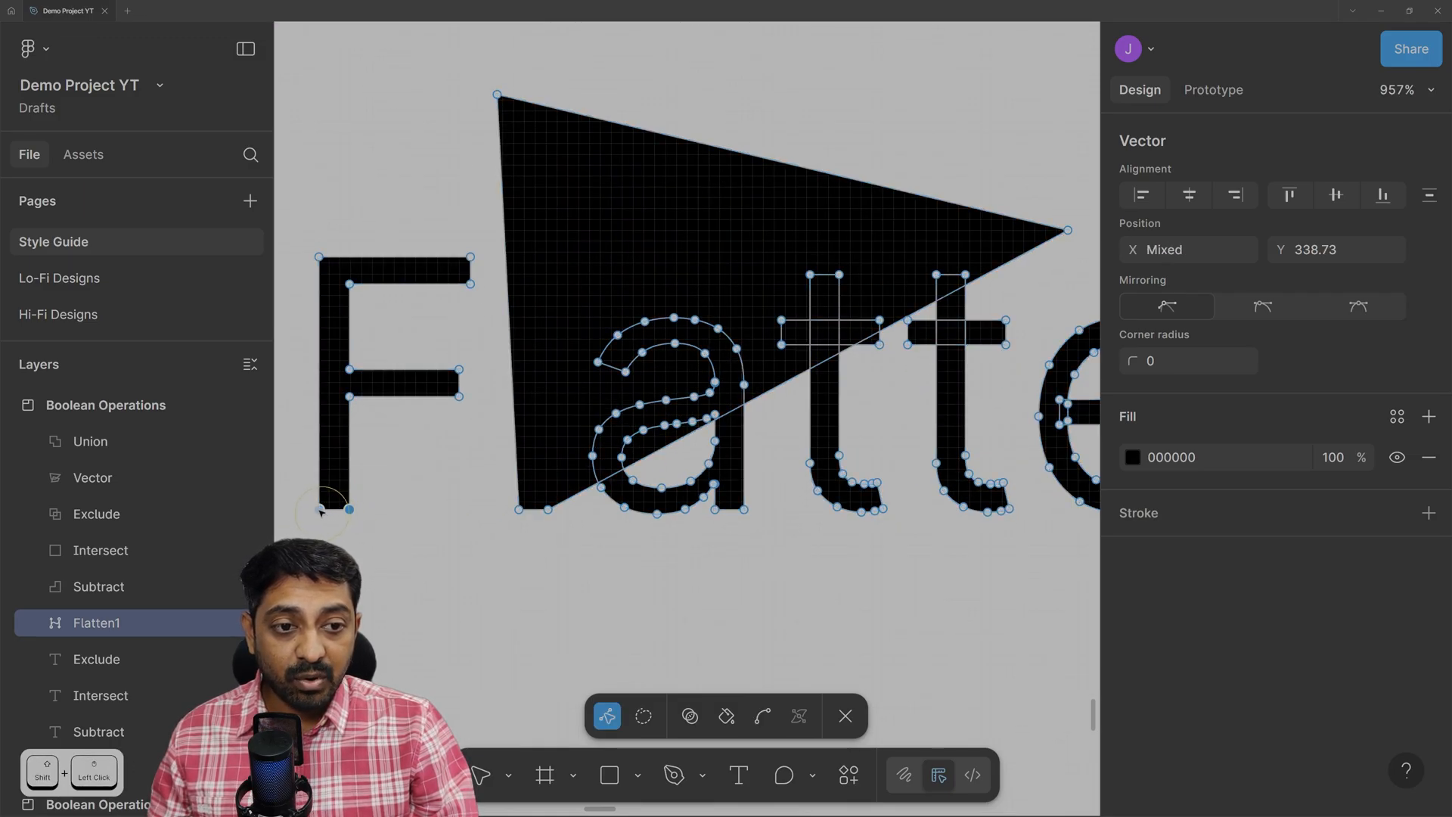
click(321, 512)
click(353, 515)
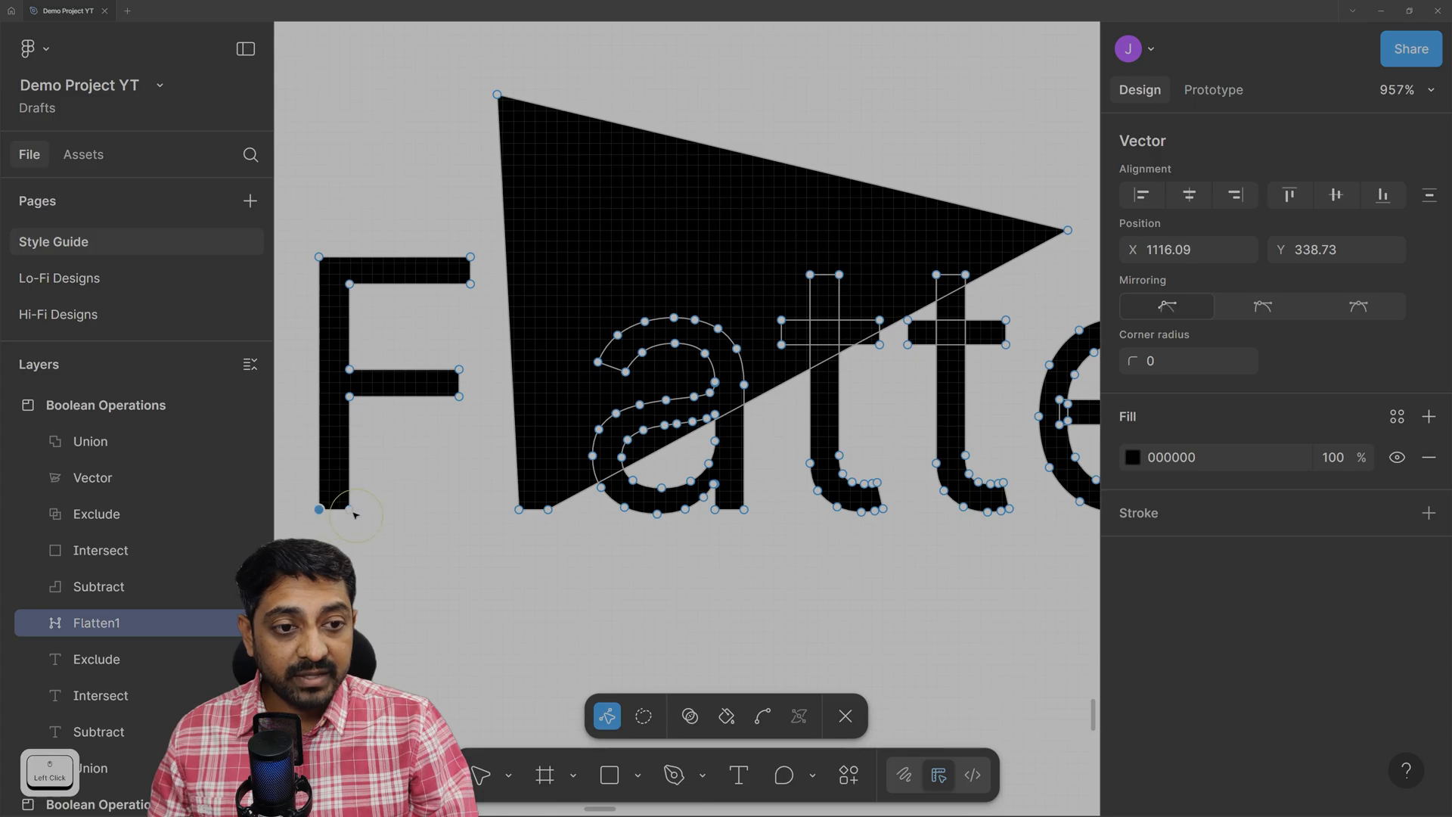
shift+click(350, 512)
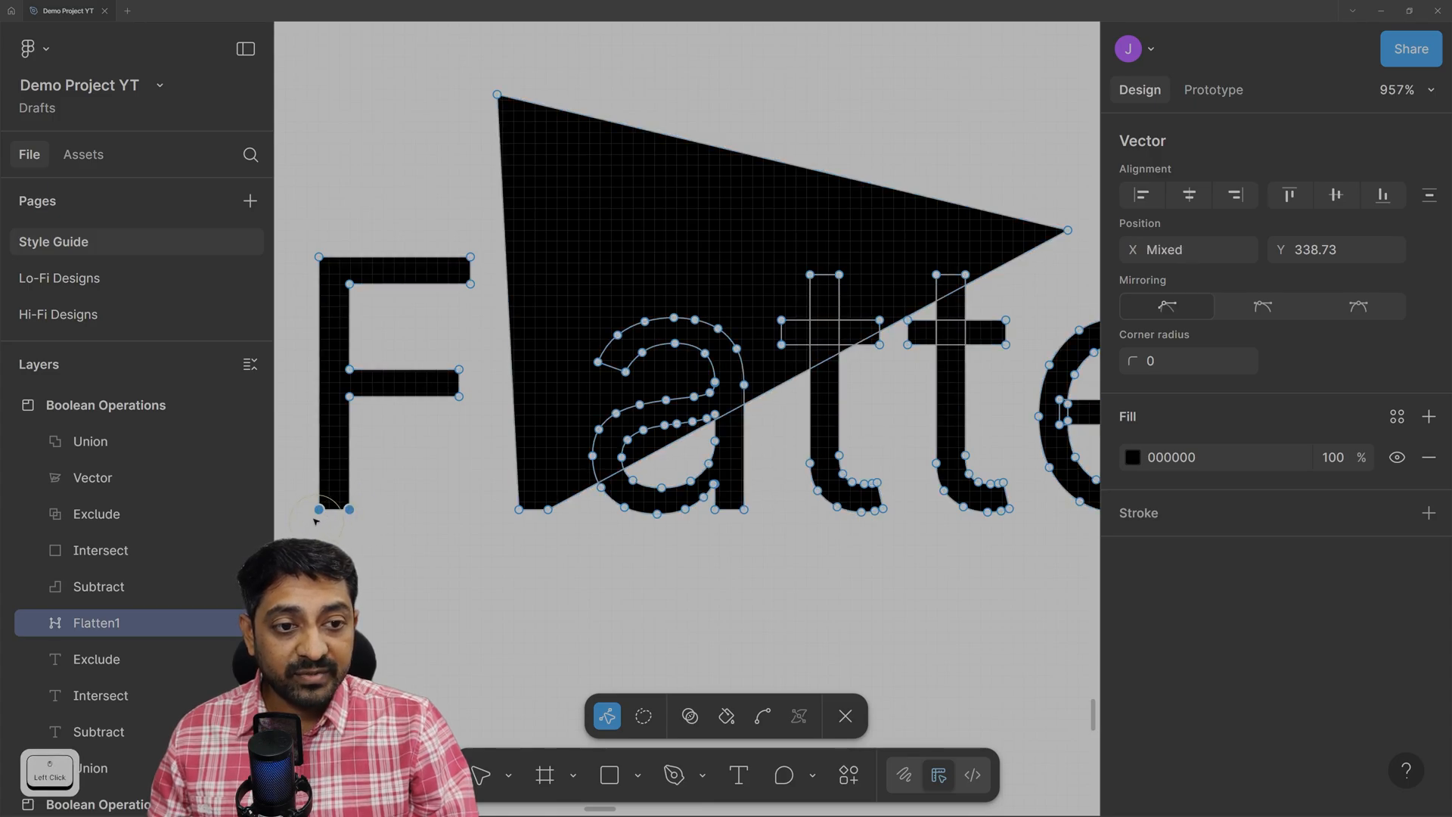
drag(350, 512, 354, 551)
drag(364, 622, 365, 681)
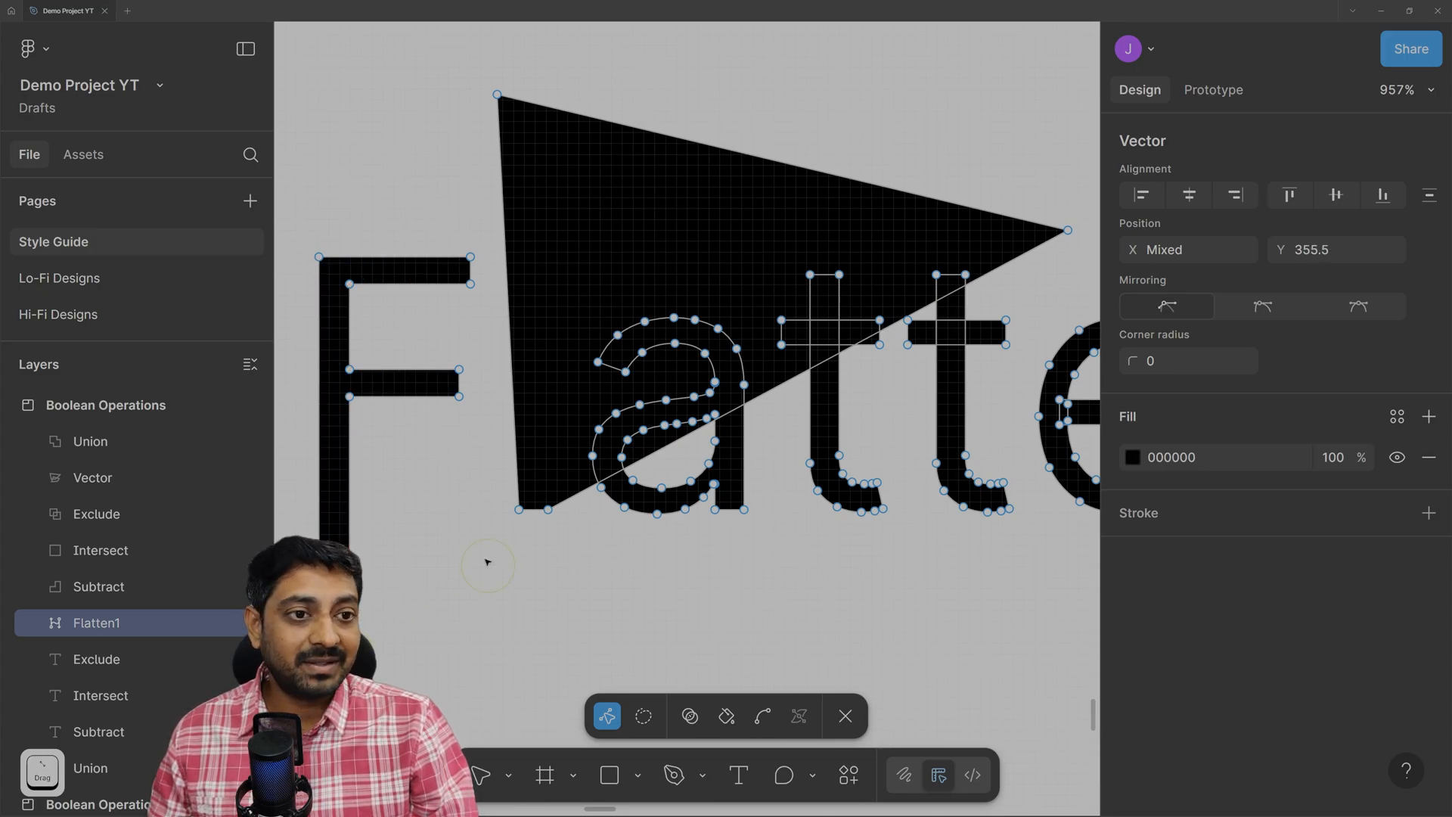
Move the F's middle-bar points down into a spike and finish point editing.
click(348, 397)
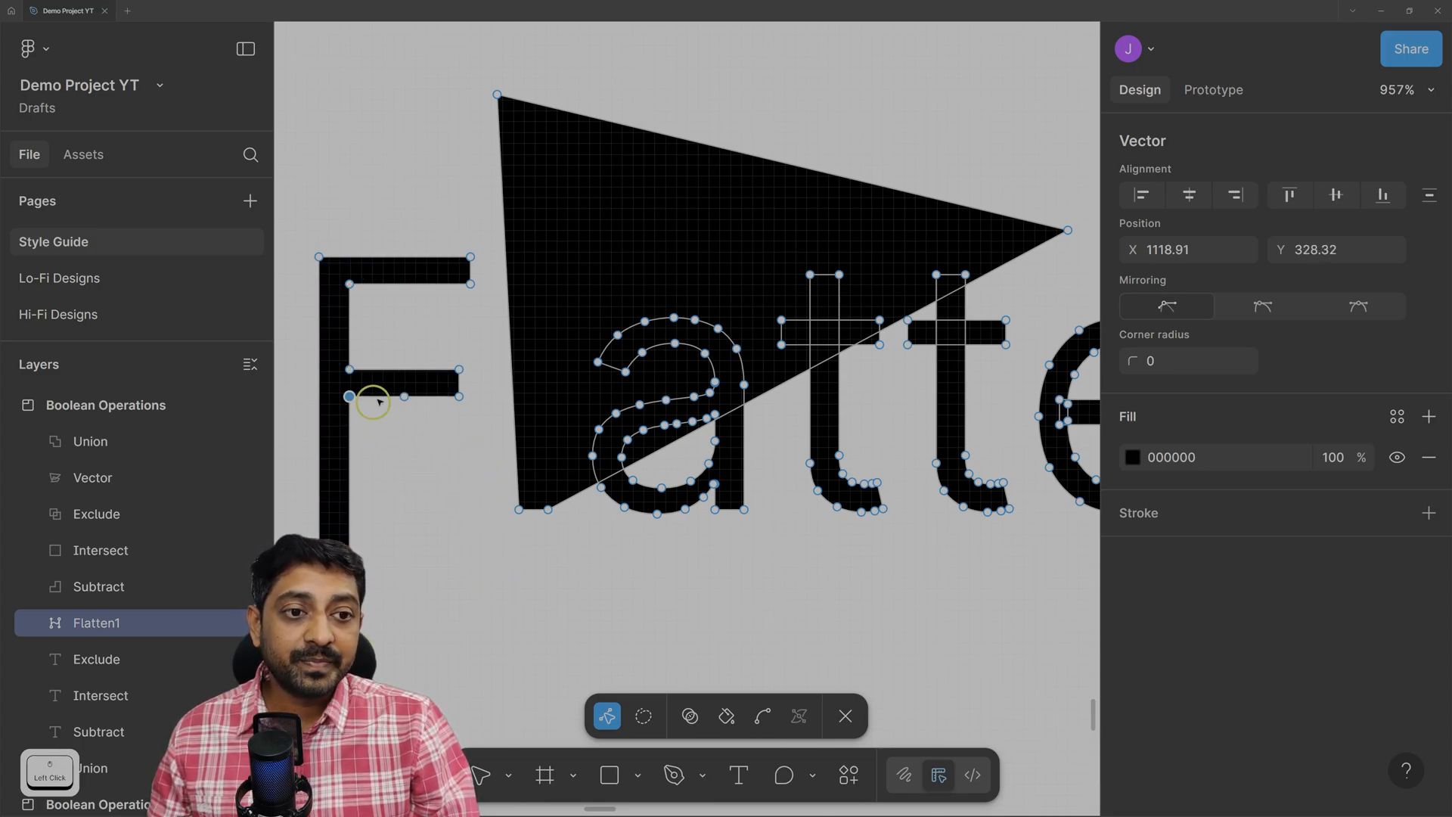
shift+click(460, 397)
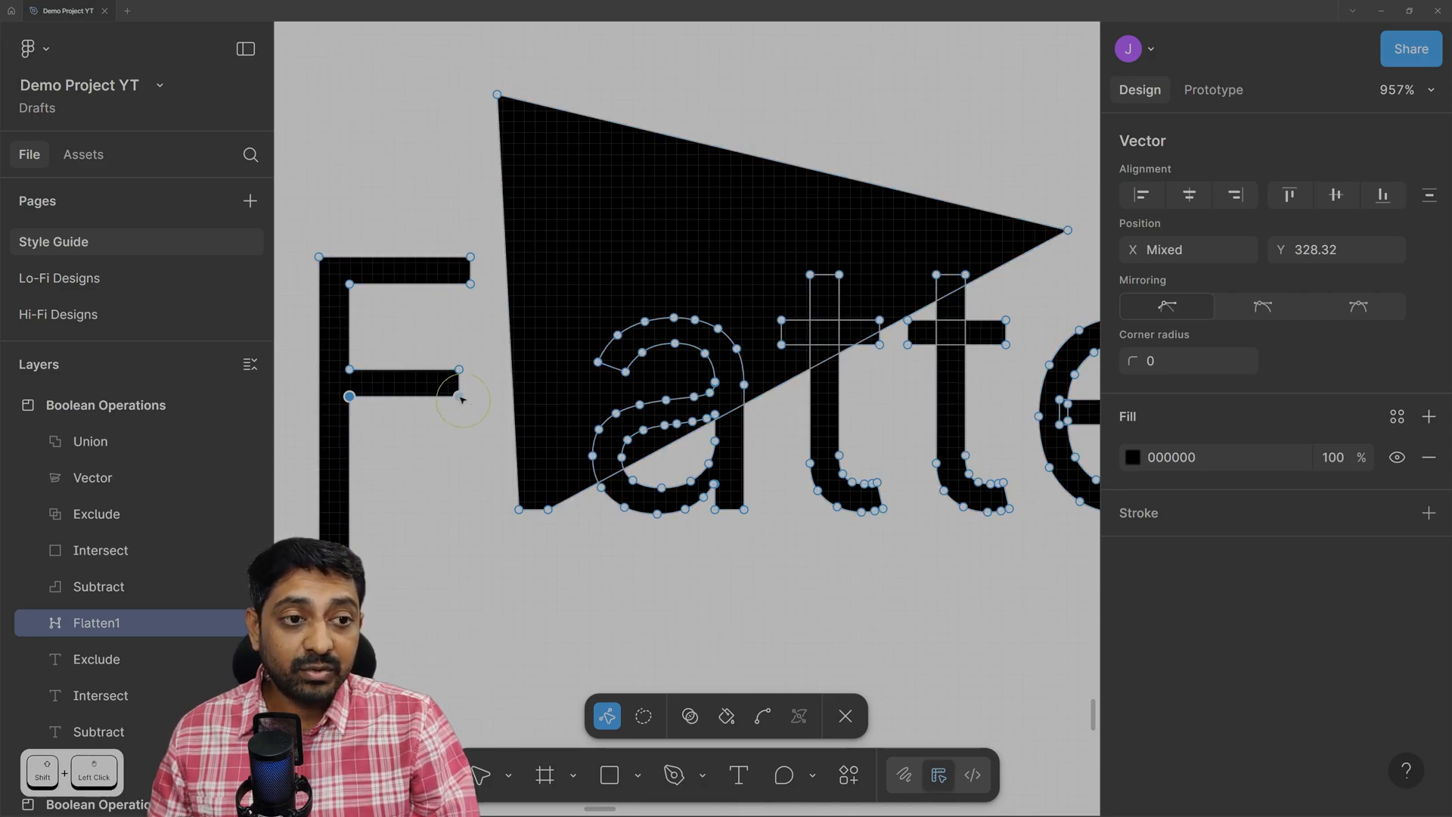
drag(460, 398, 459, 522)
shift+click(459, 397)
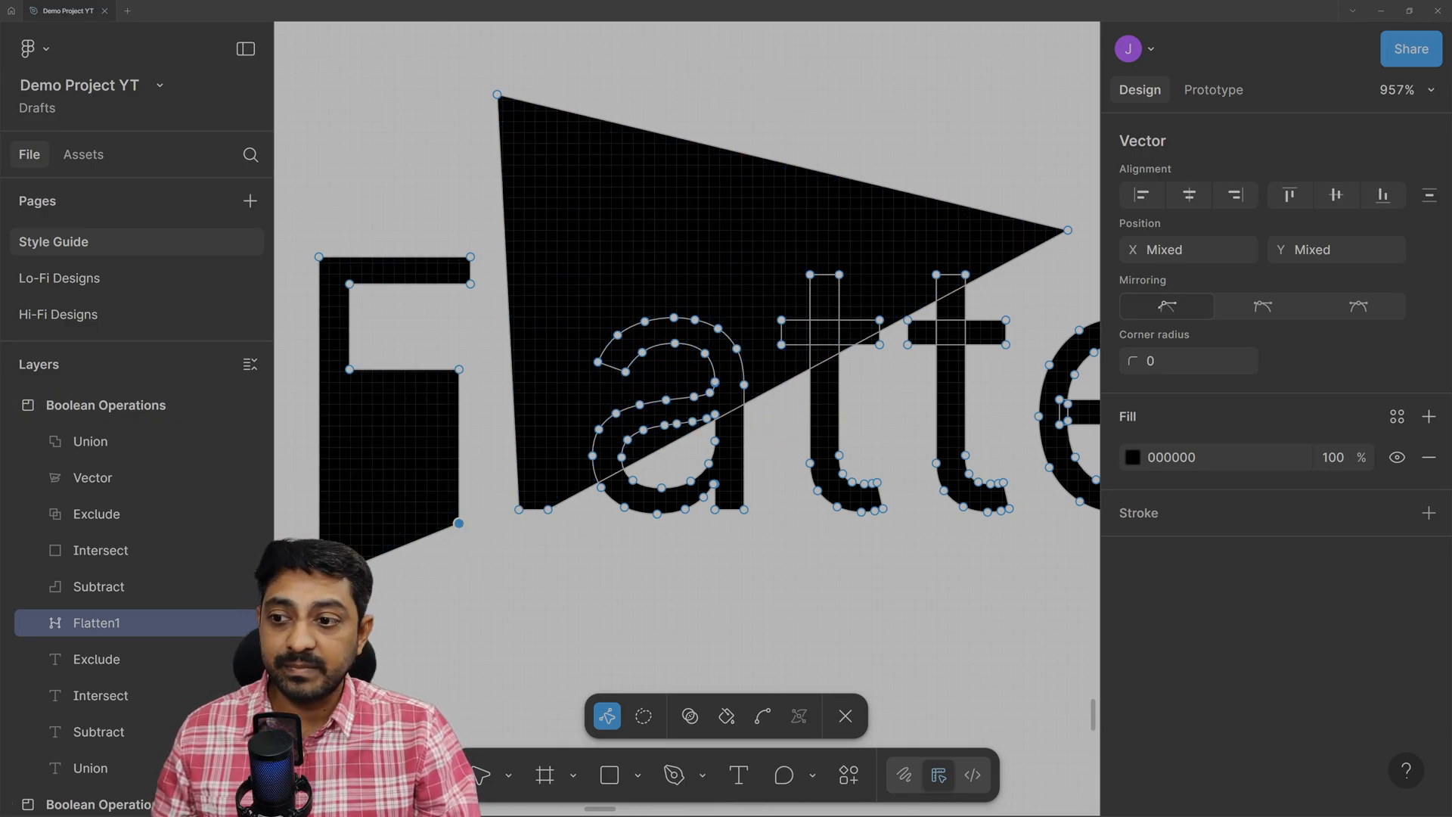
ctrl+scroll(786, 511, down, 6)
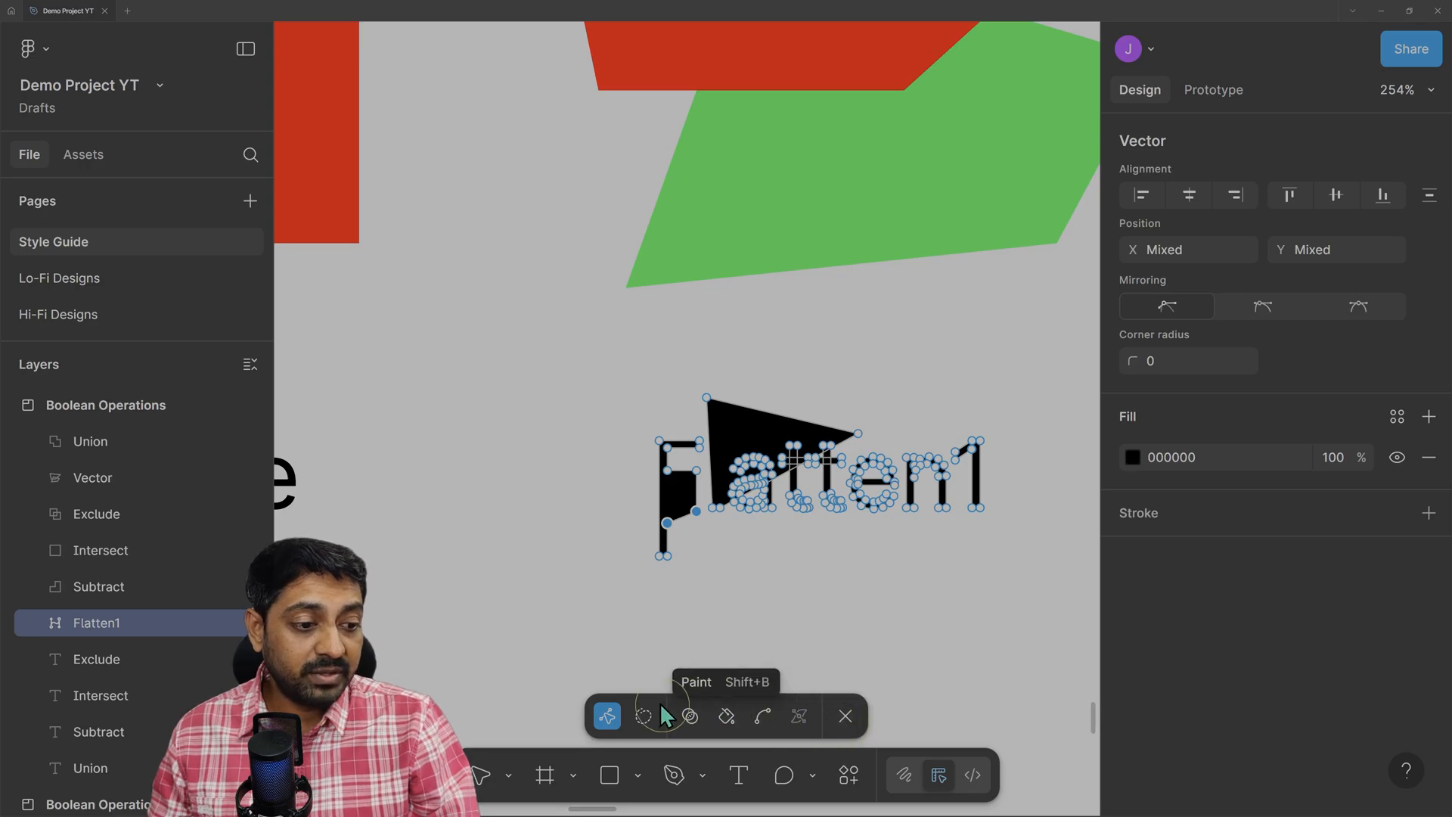
click(846, 714)
Deselect the vector, zoom out to the whole frame, and move onto the Watchify logo.
click(920, 622)
key(shift+1)
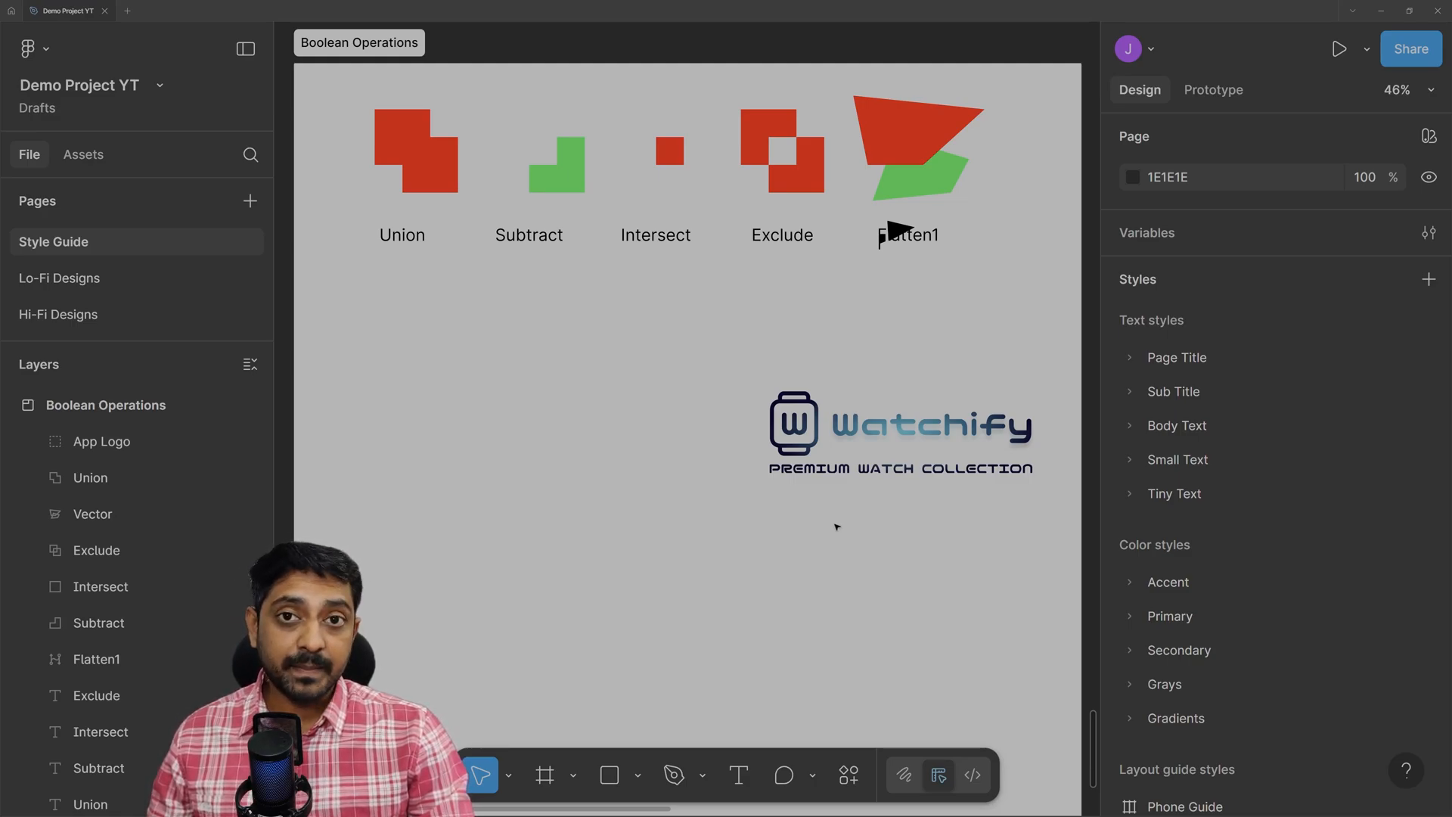
scroll(733, 437, up, 5)
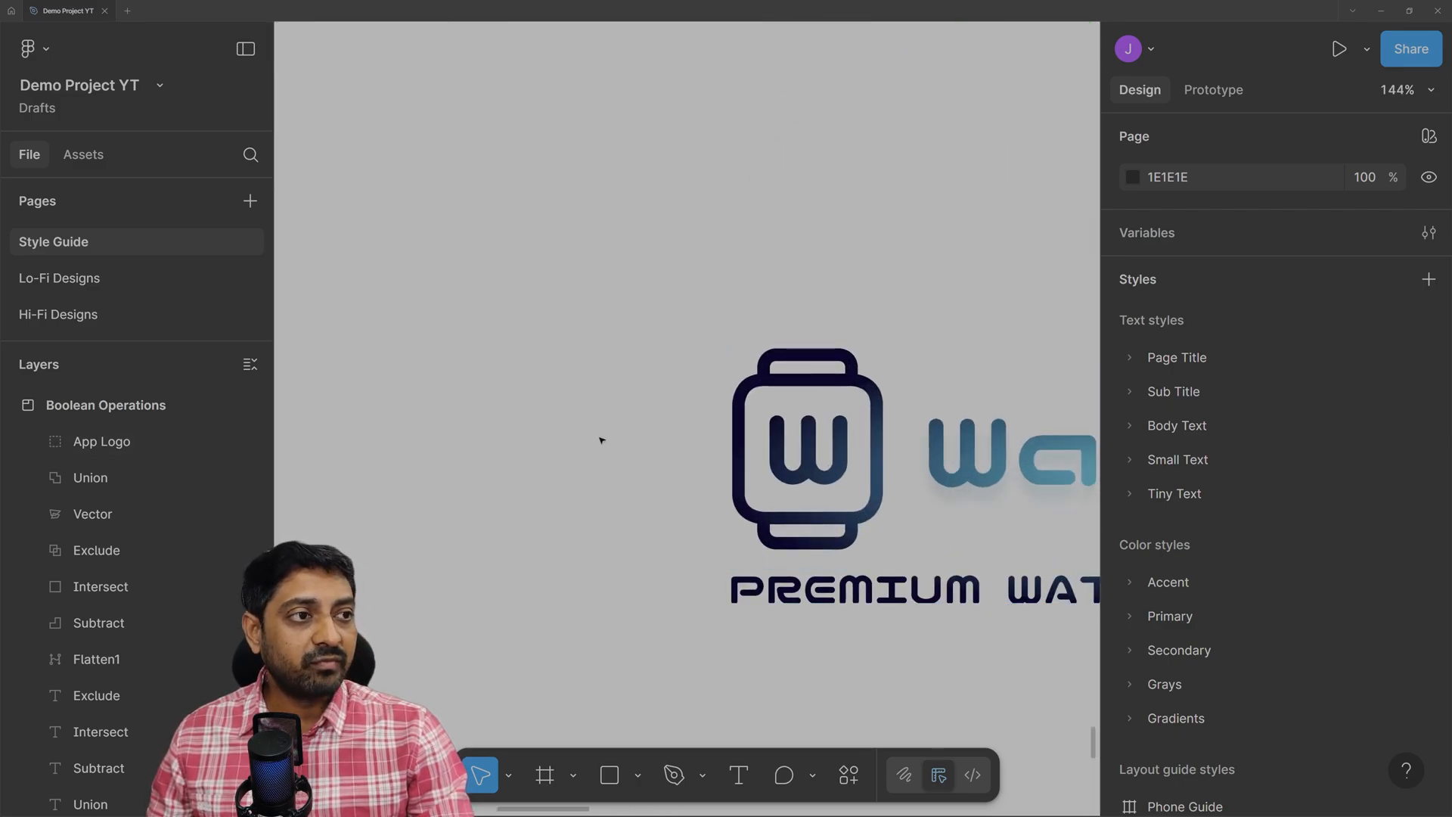
scroll(639, 399, down, 3)
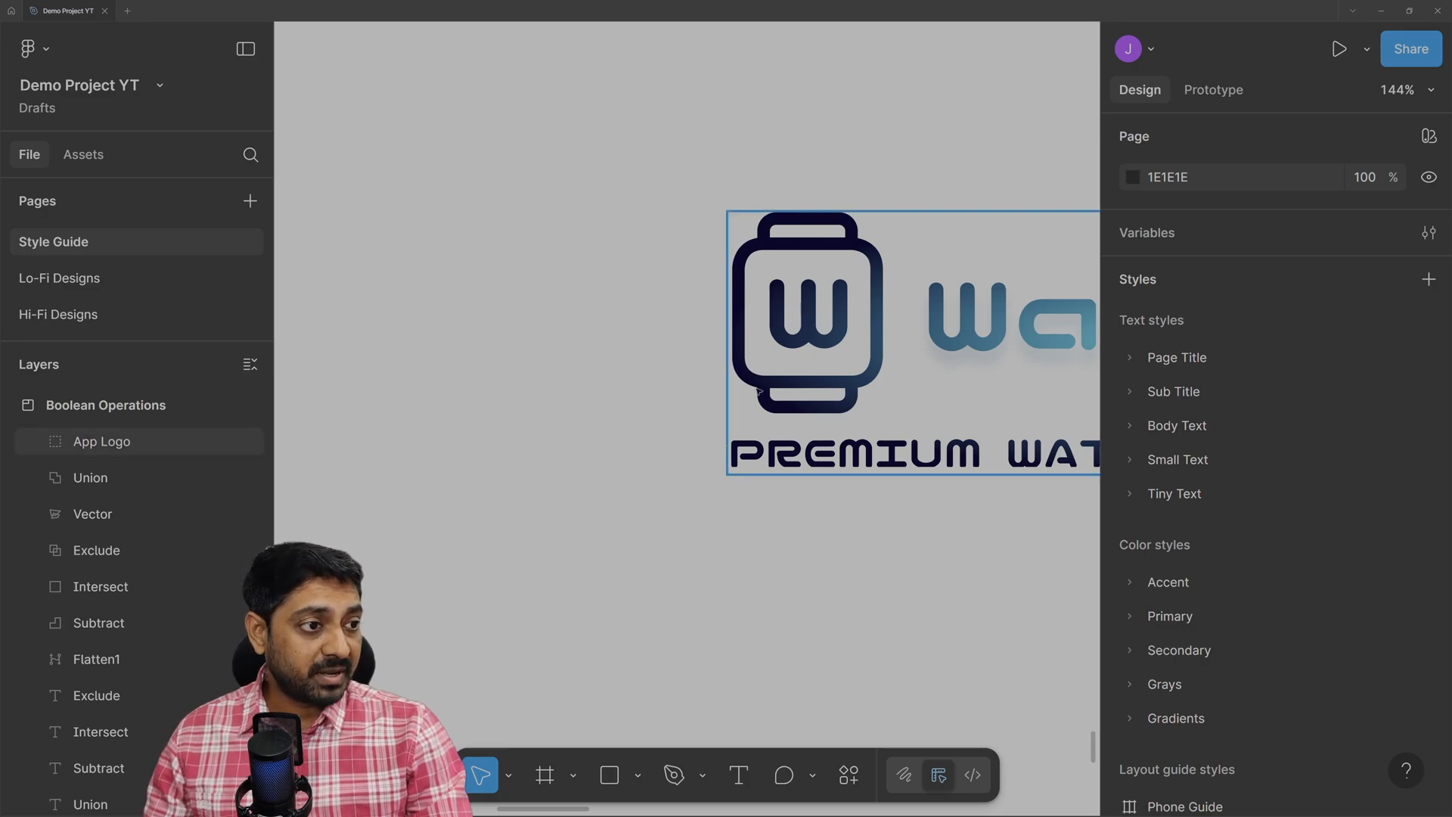
Draw a 100 × 100 square left of the Watchify logo with corner radius 10.
click(610, 775)
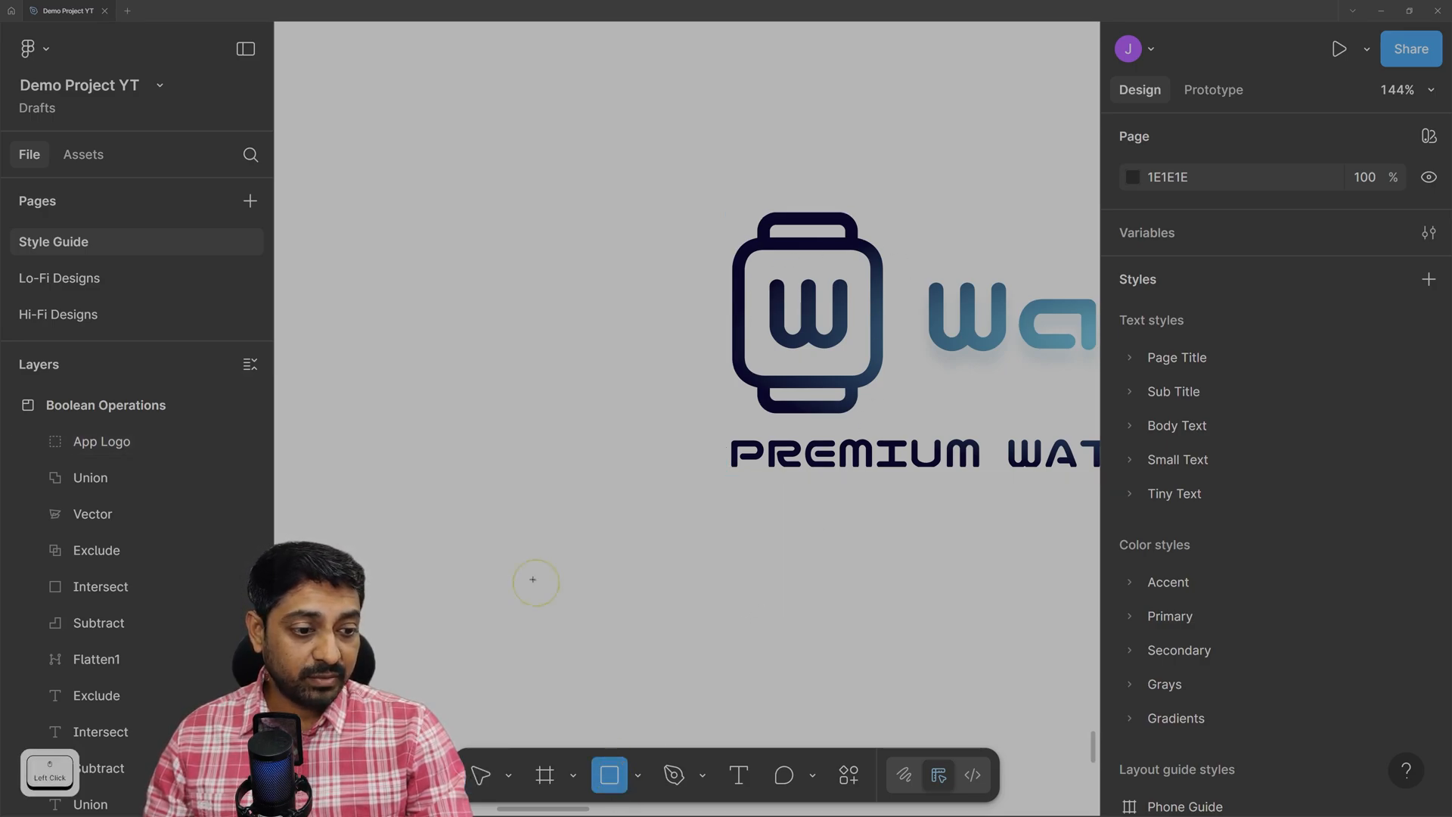
mouse_move(421, 247)
mouse_down()
mouse_move(463, 310)
mouse_move(583, 409)
mouse_up()
drag(555, 357, 544, 346)
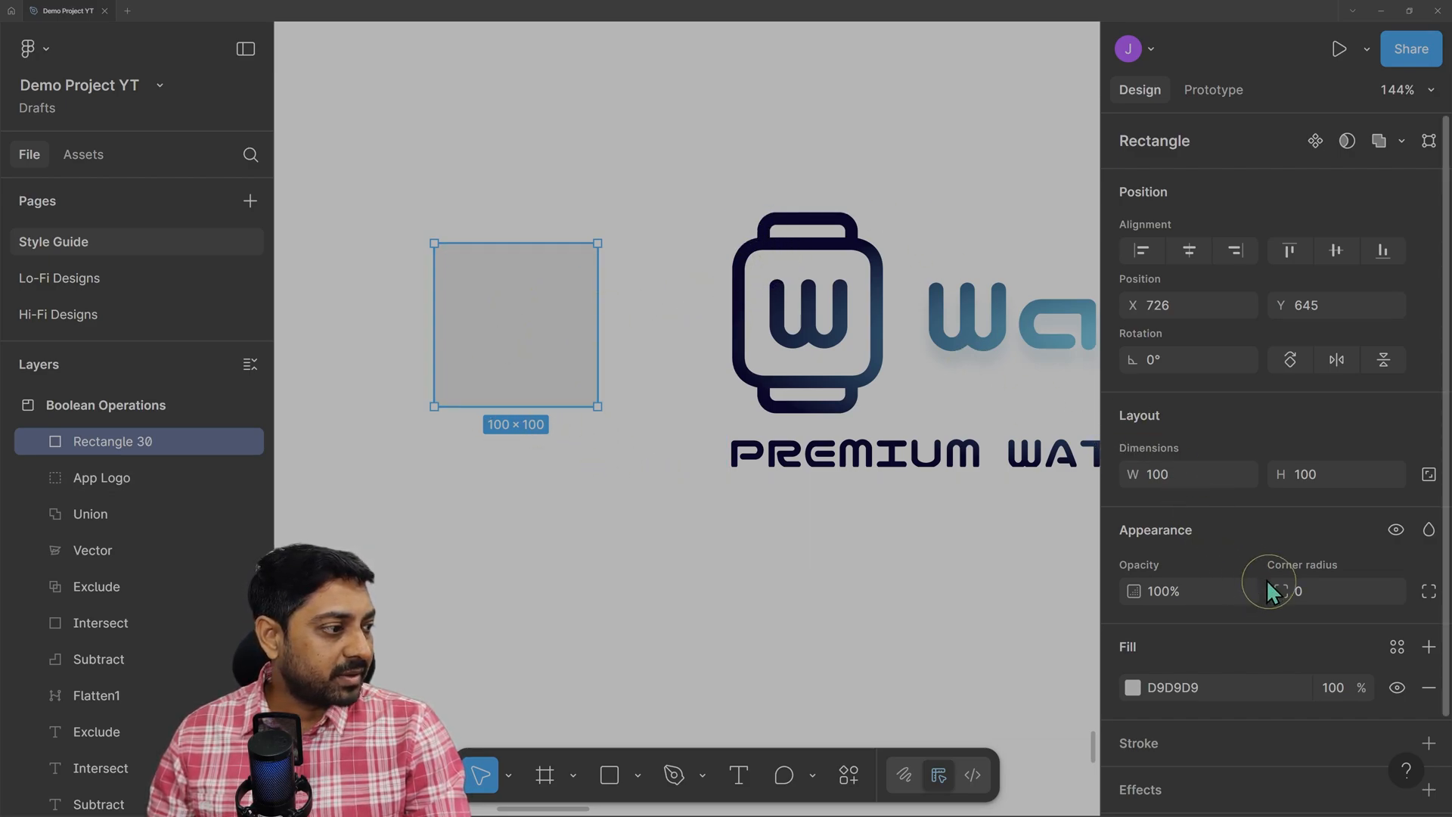
drag(1281, 591, 65, 603)
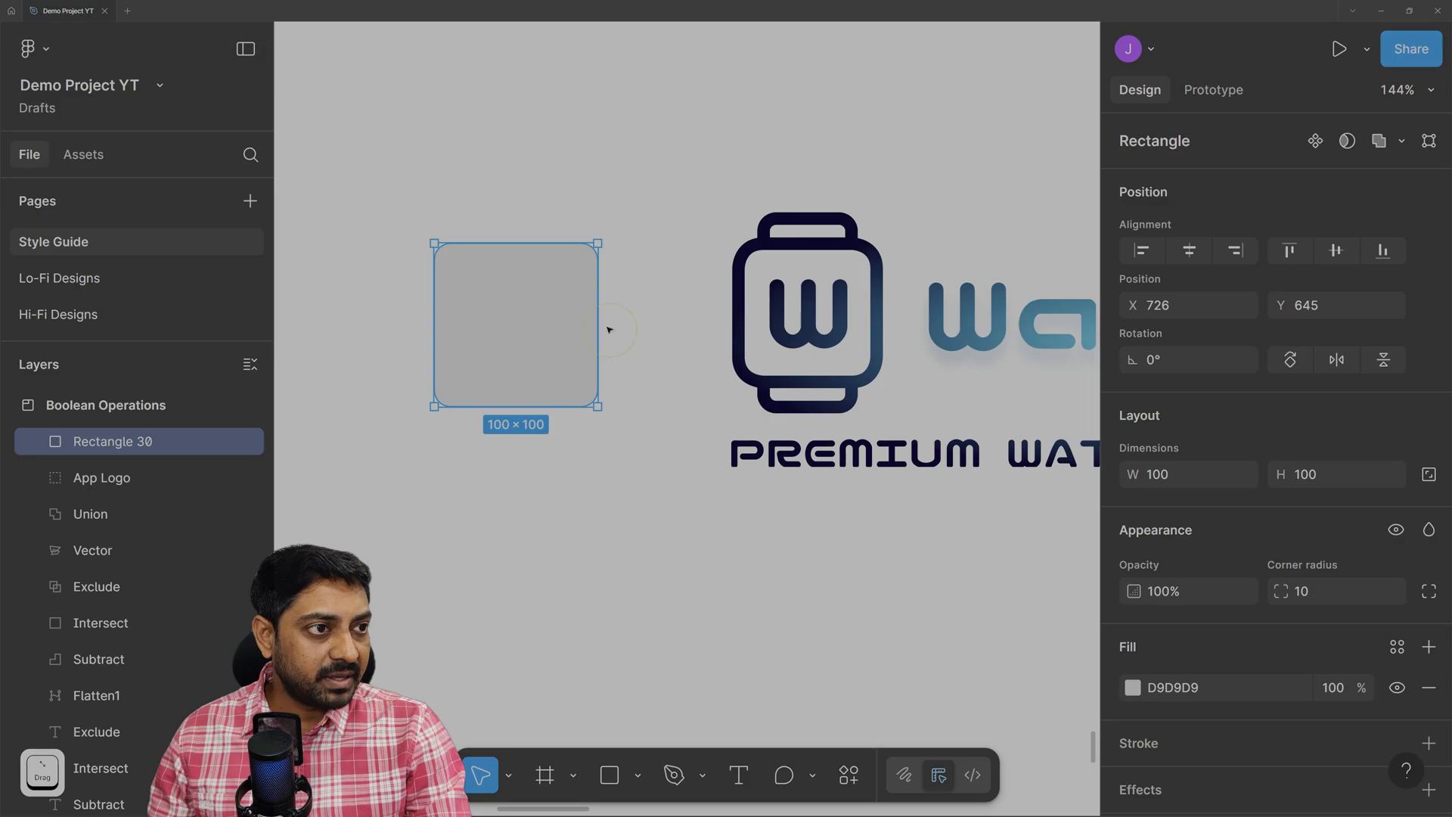
click(616, 502)
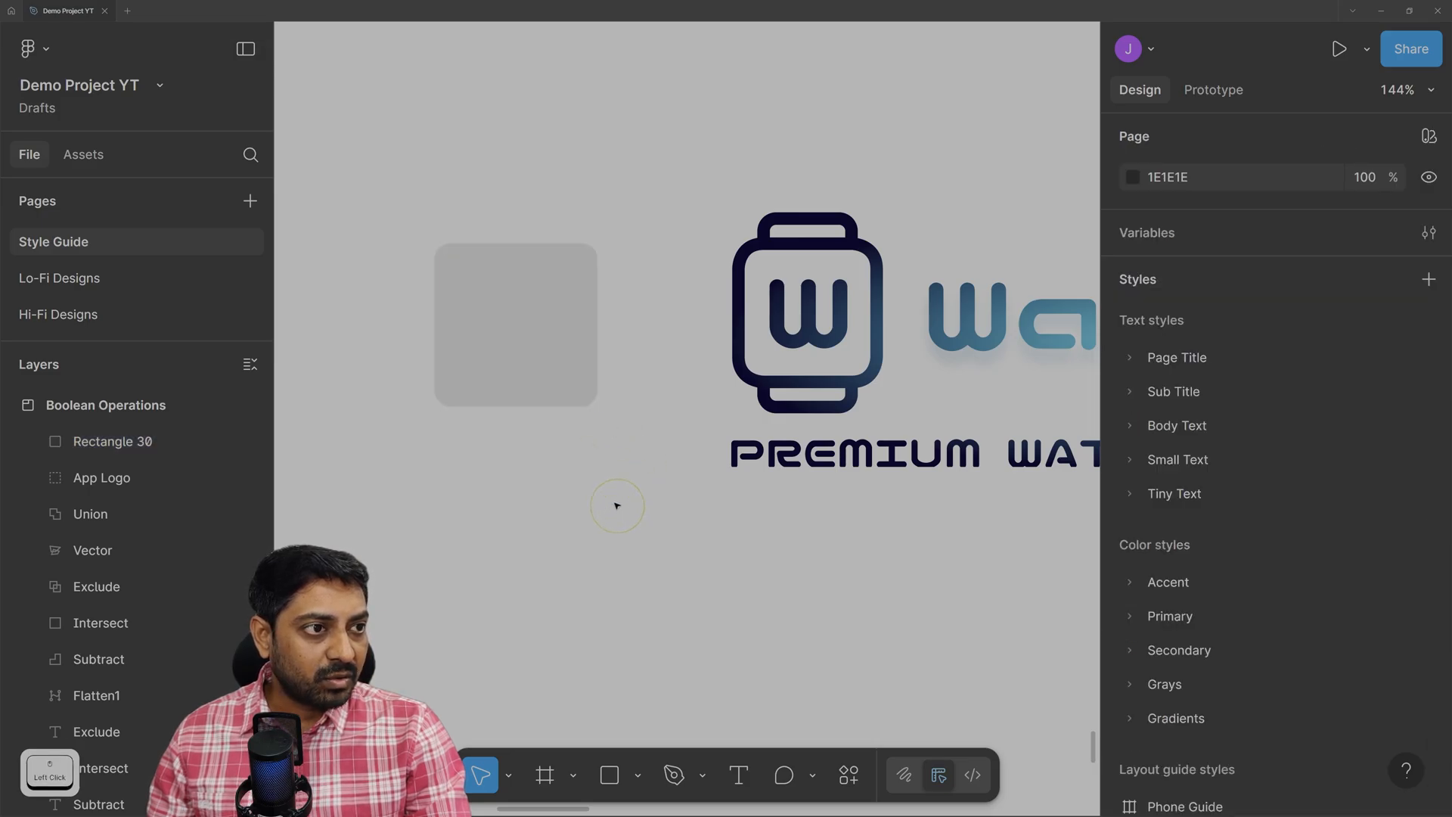
click(564, 390)
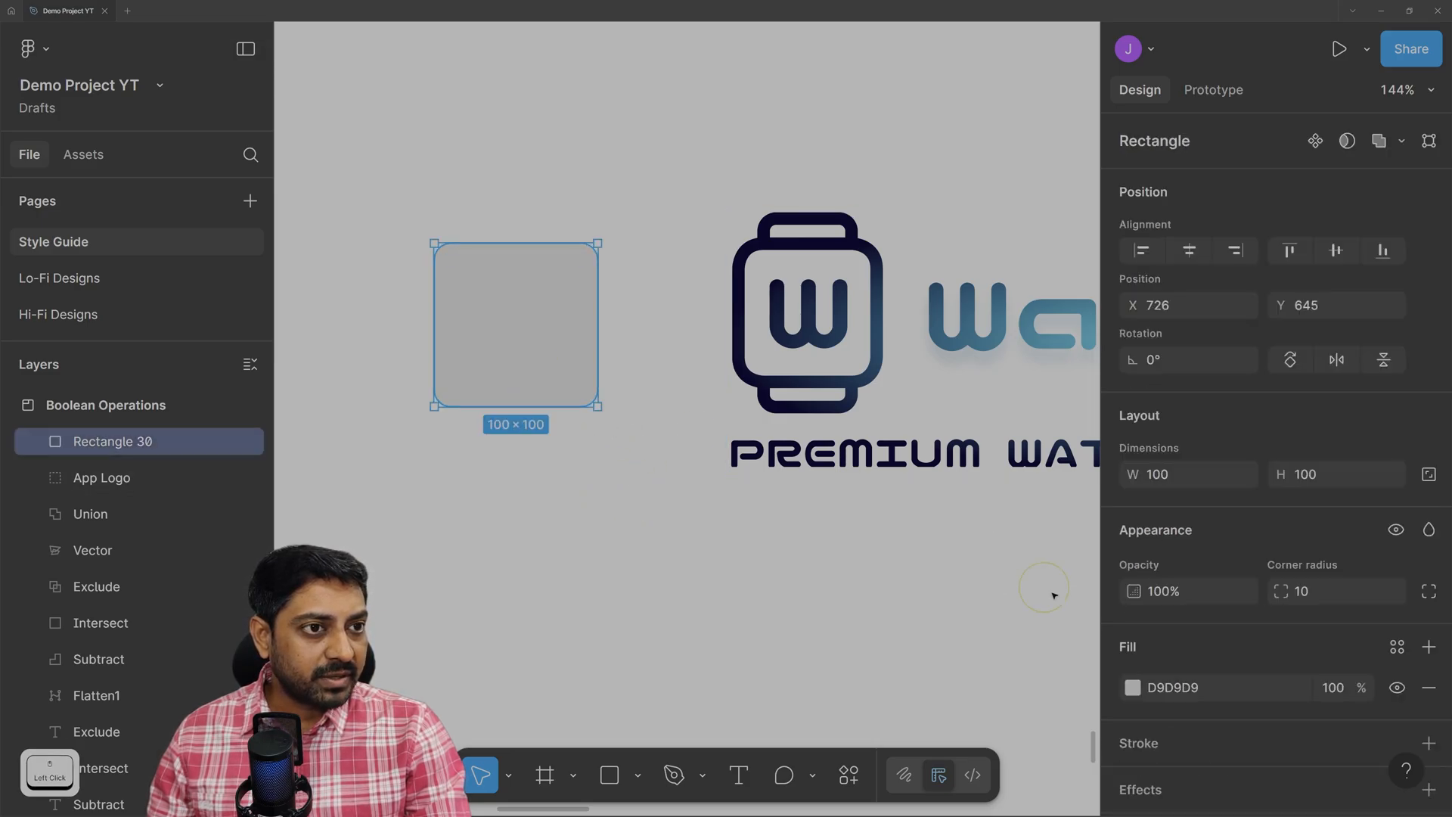
Fill the square pure red FF0000.
click(1133, 687)
drag(1029, 379, 1208, 159)
click(520, 476)
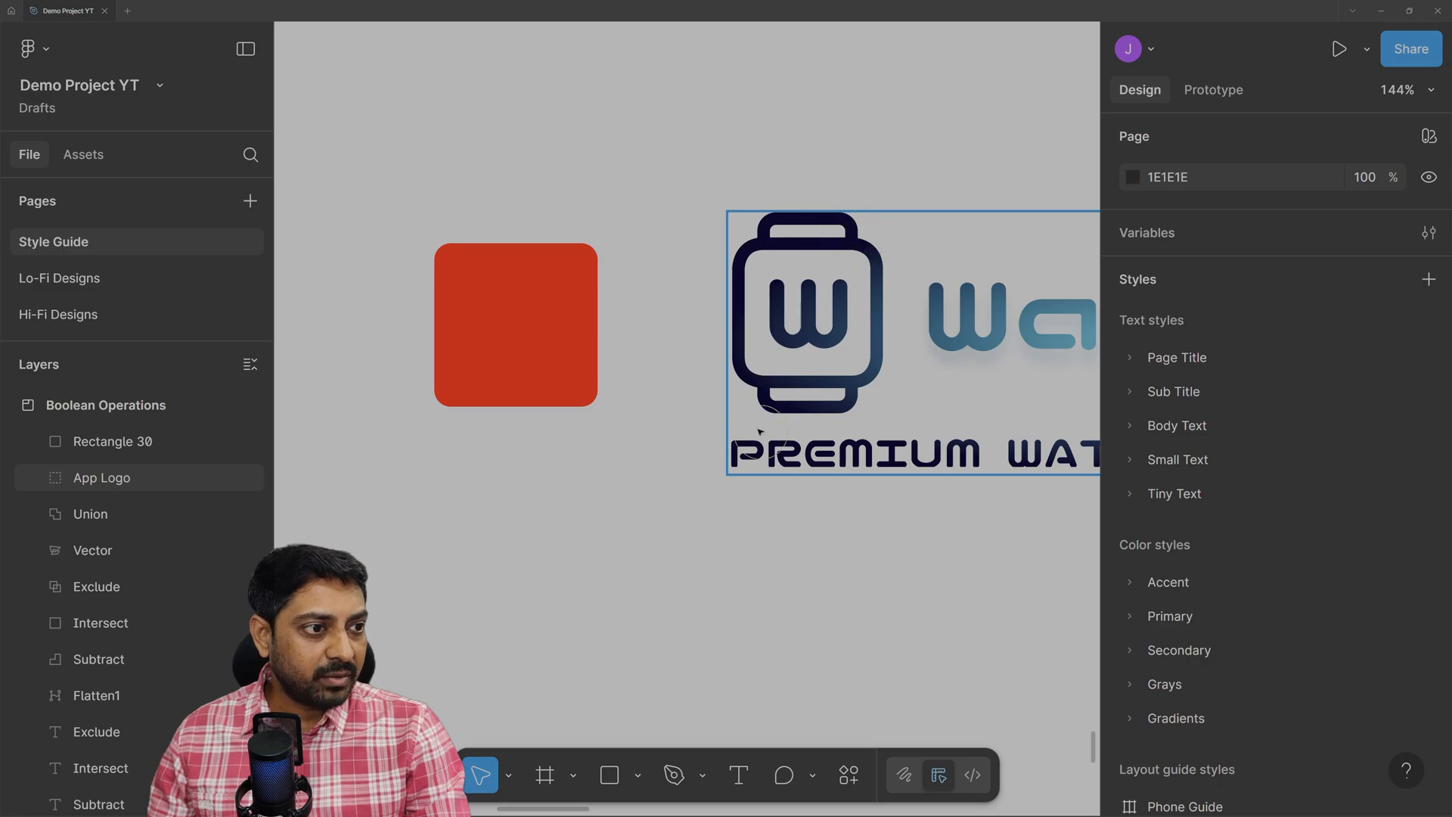
Duplicate the red square, shrink the copy to 74 × 74, and place it overlapping the red square's top.
click(498, 359)
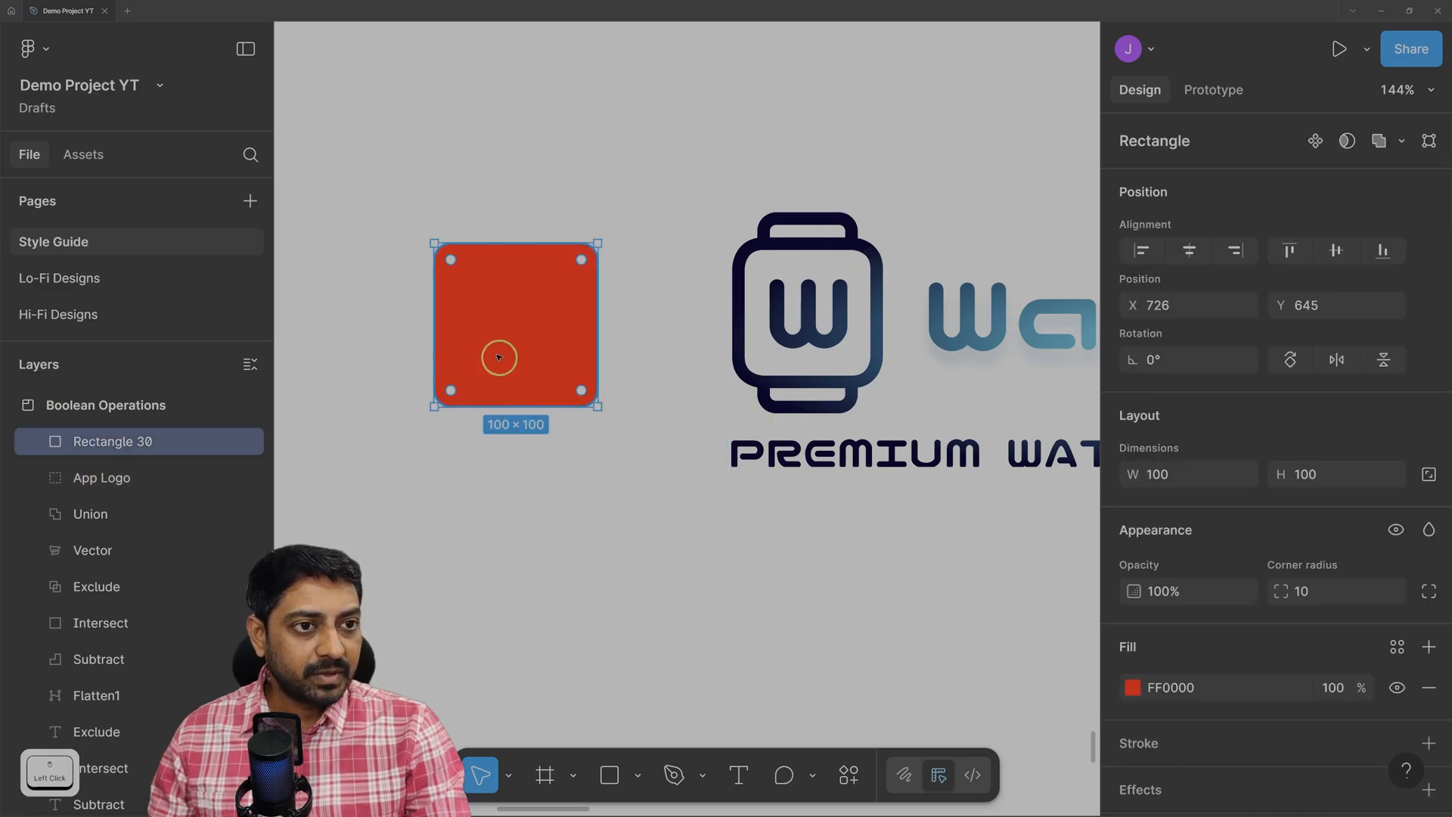
drag(512, 342, 518, 278)
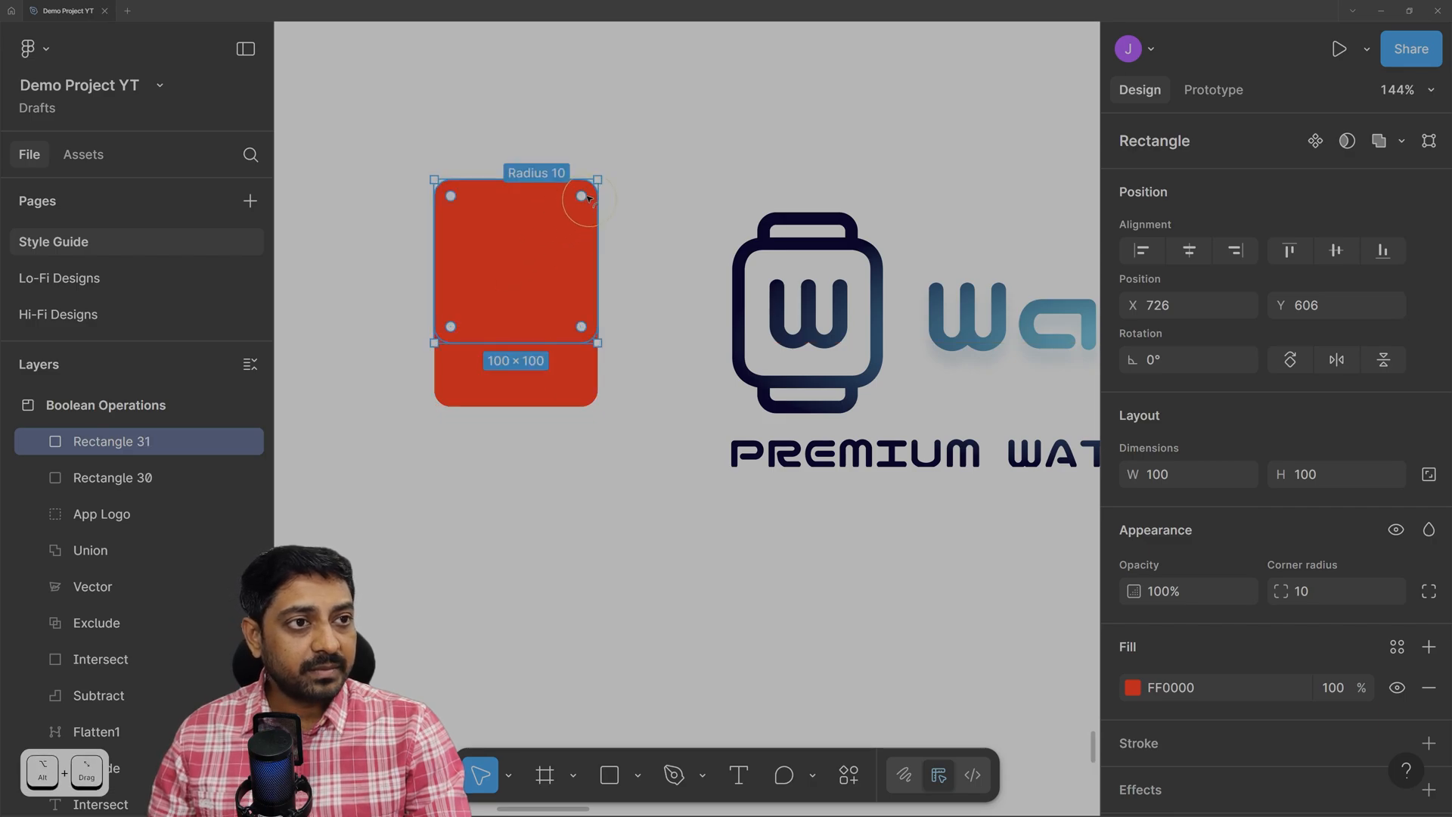
drag(597, 182, 576, 206)
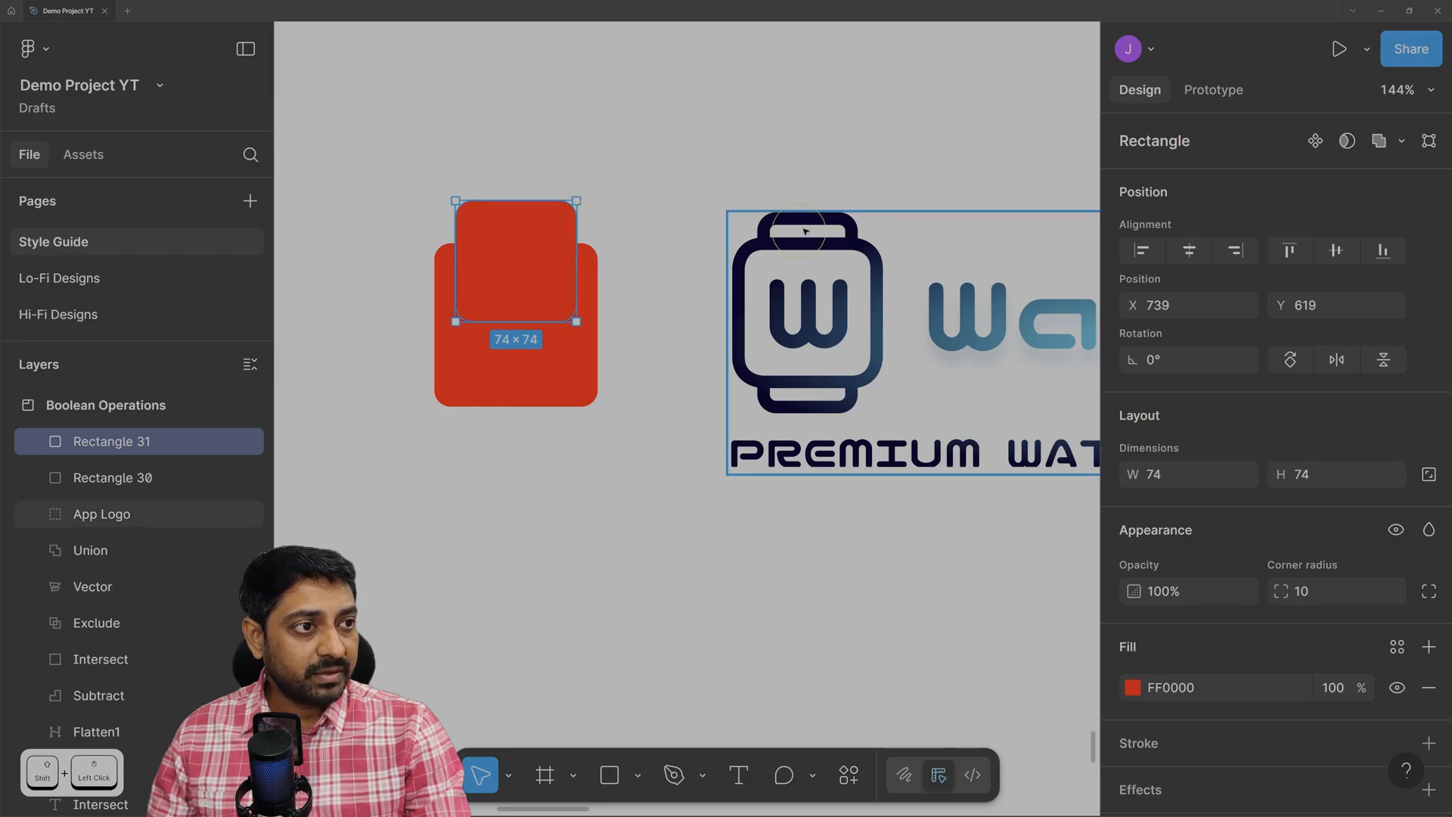
ctrl+scroll(441, 263, up, 5)
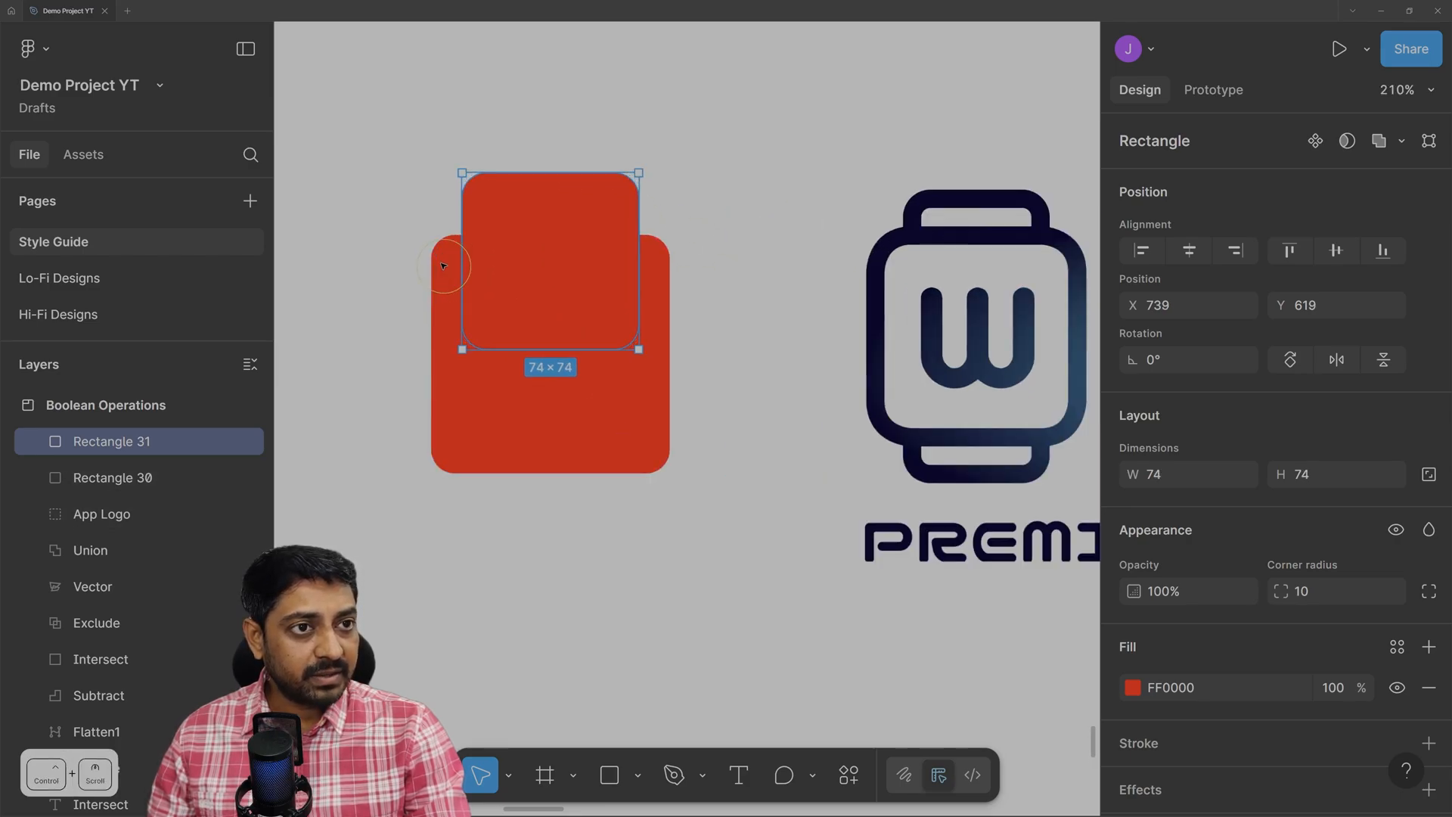
ctrl+scroll(443, 266, down, 2)
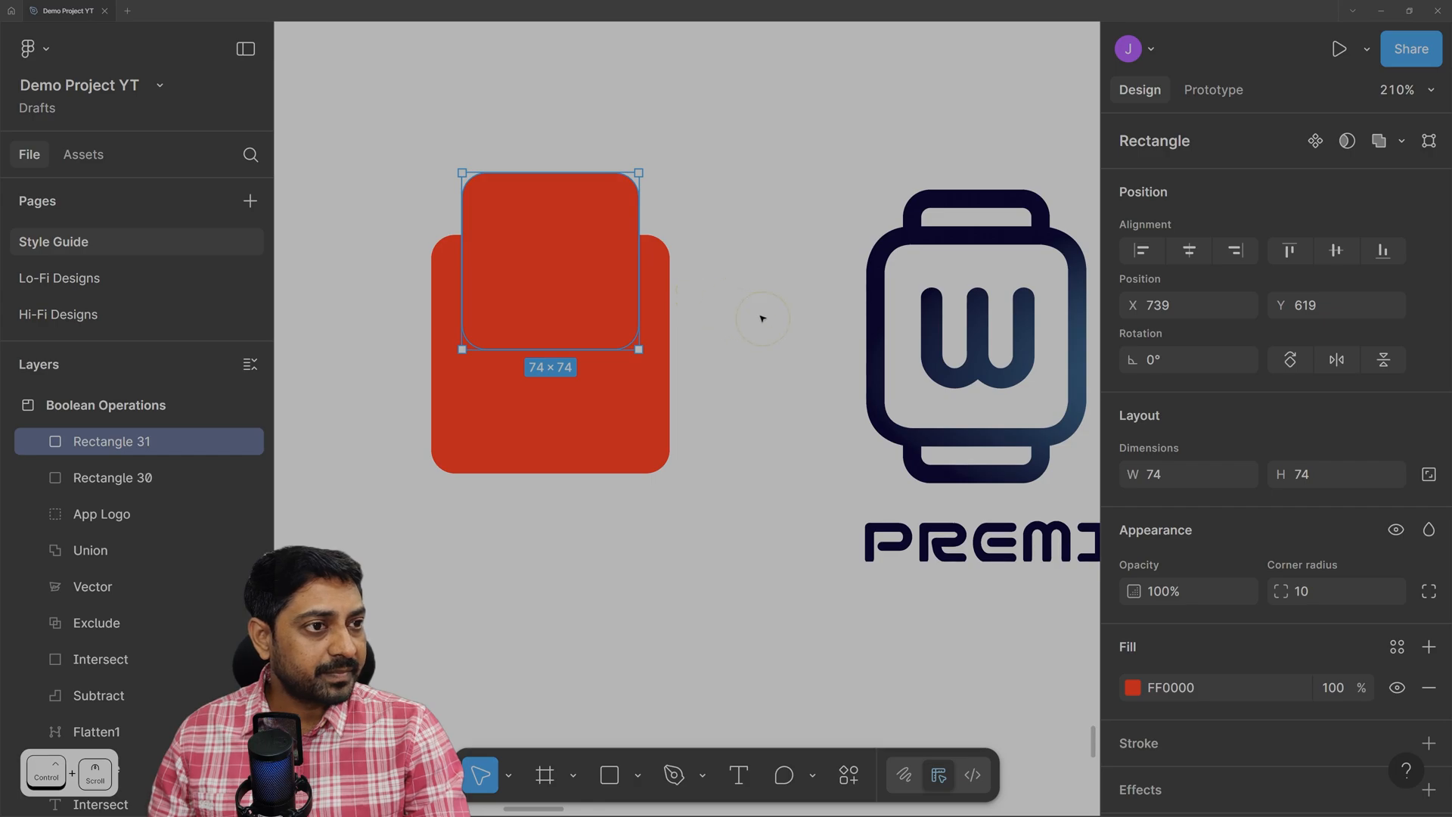
key(space)
drag(752, 311, 712, 311)
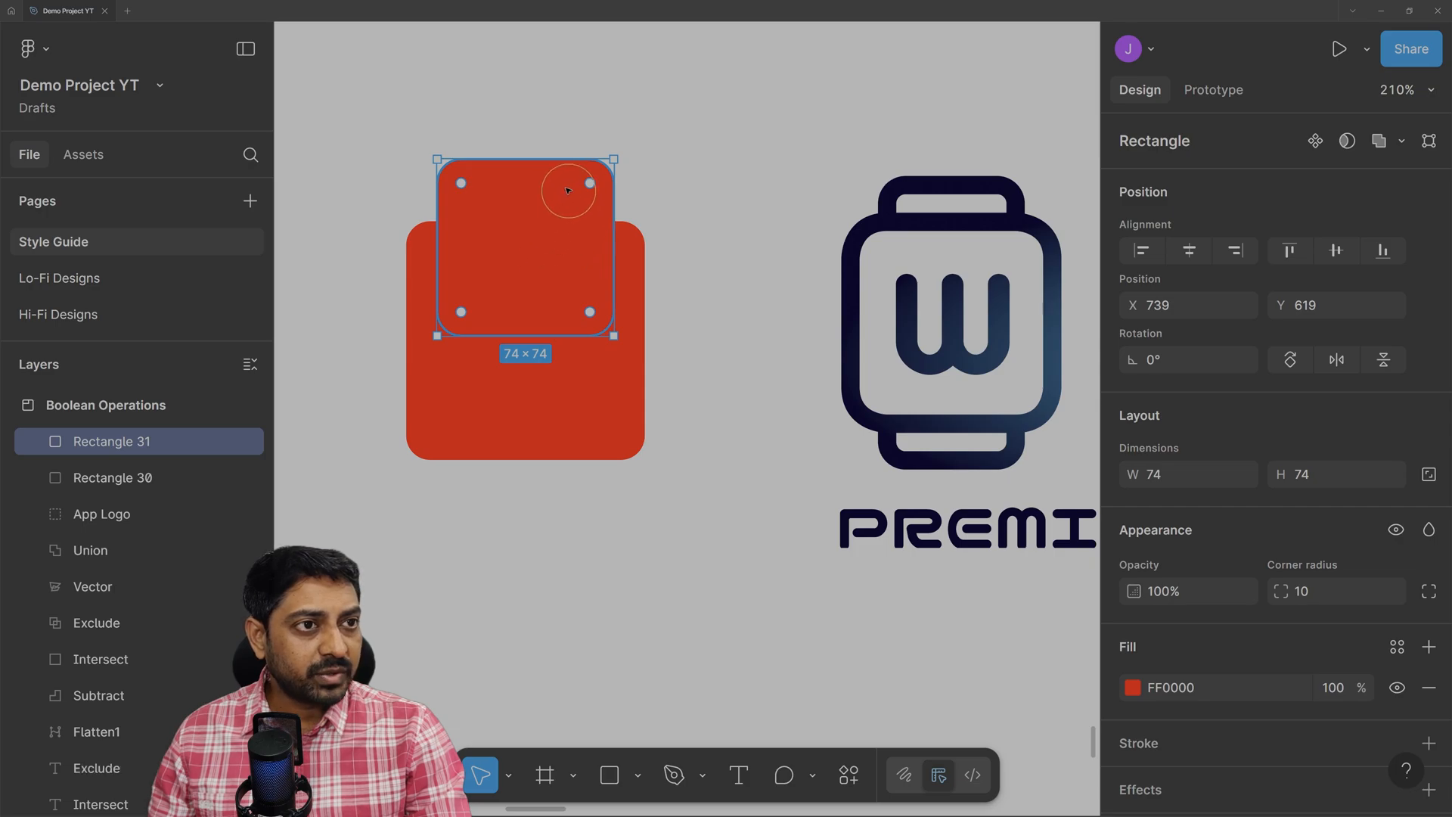
drag(545, 230, 545, 252)
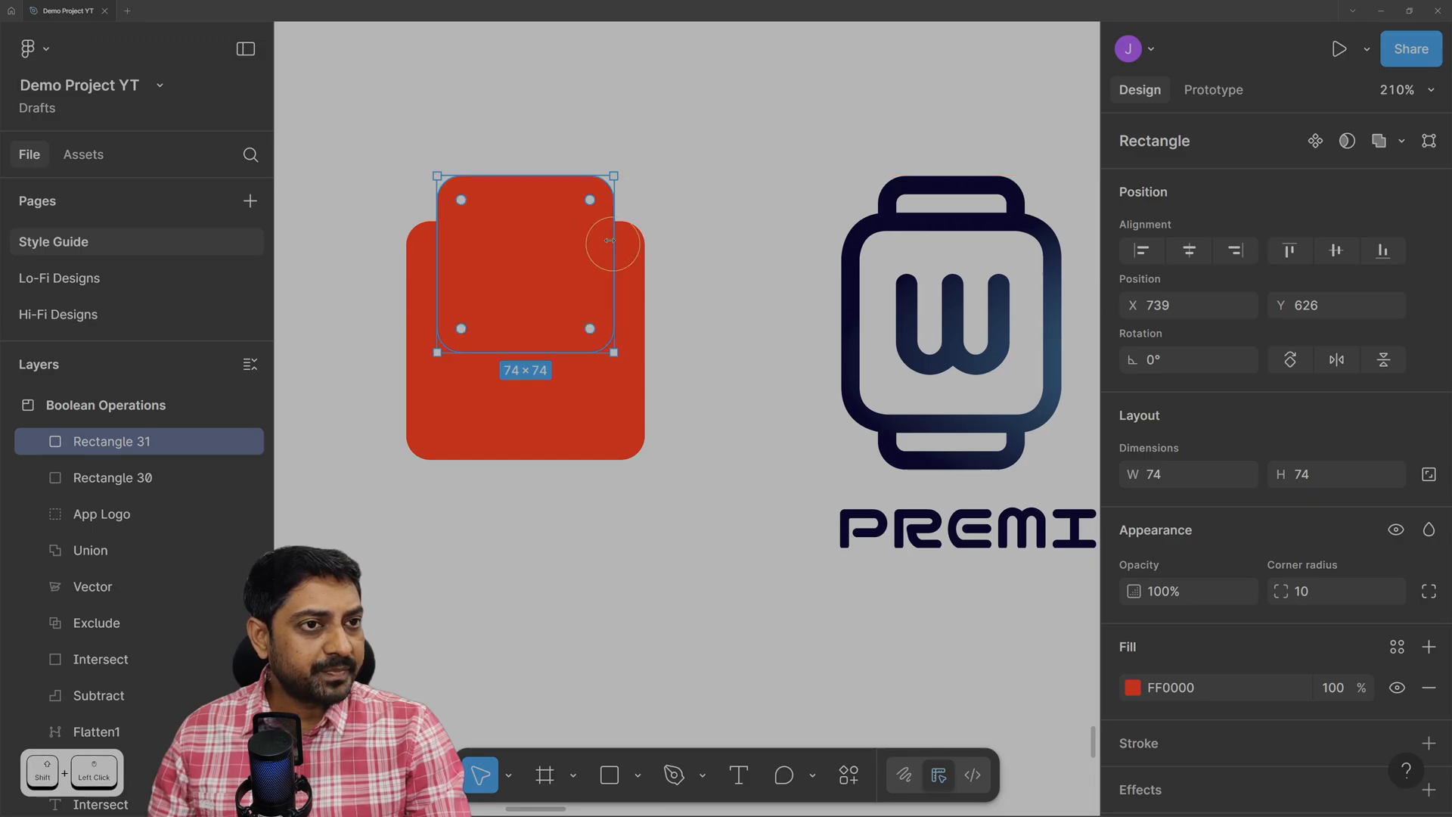
click(711, 179)
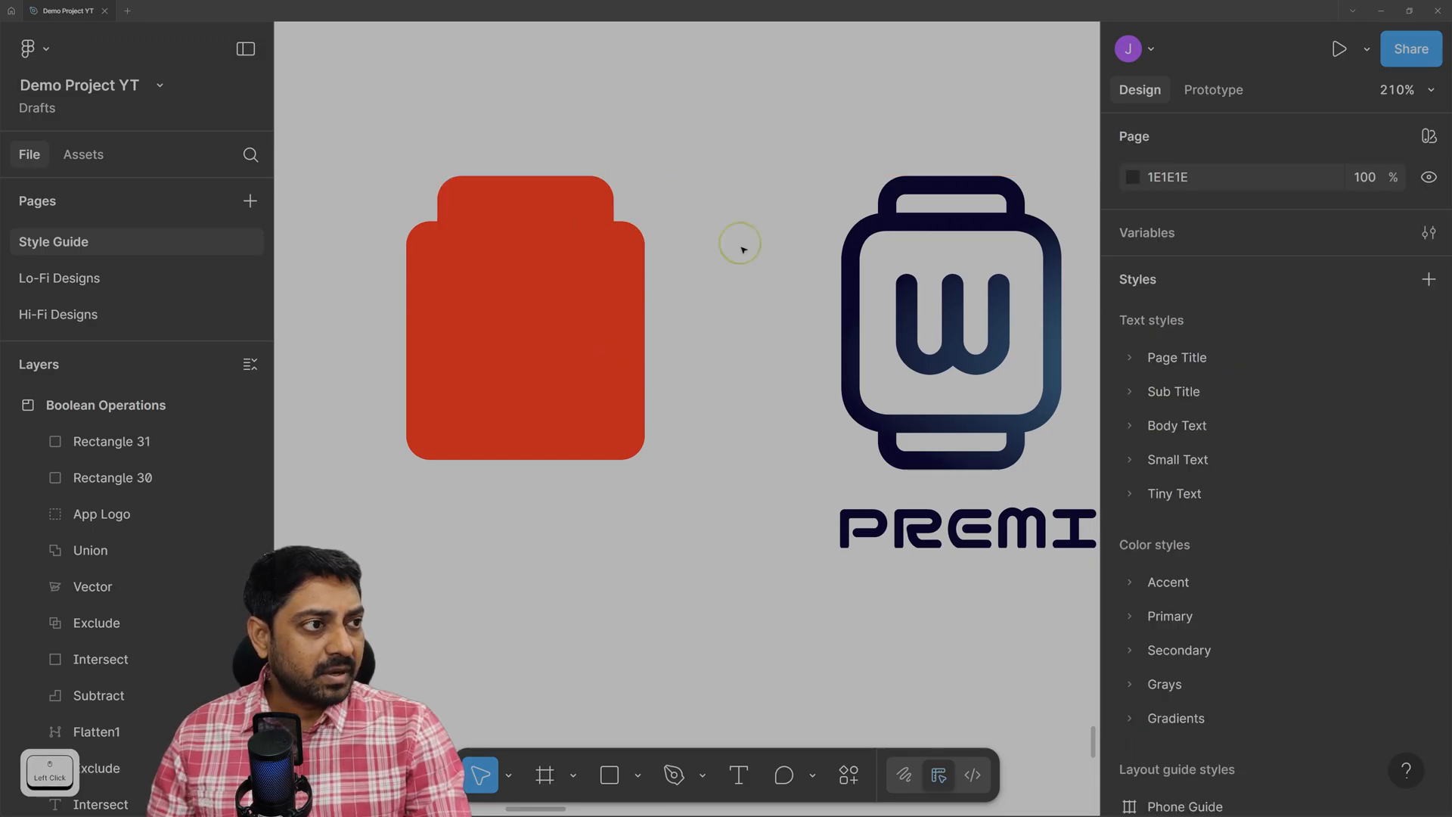
click(542, 260)
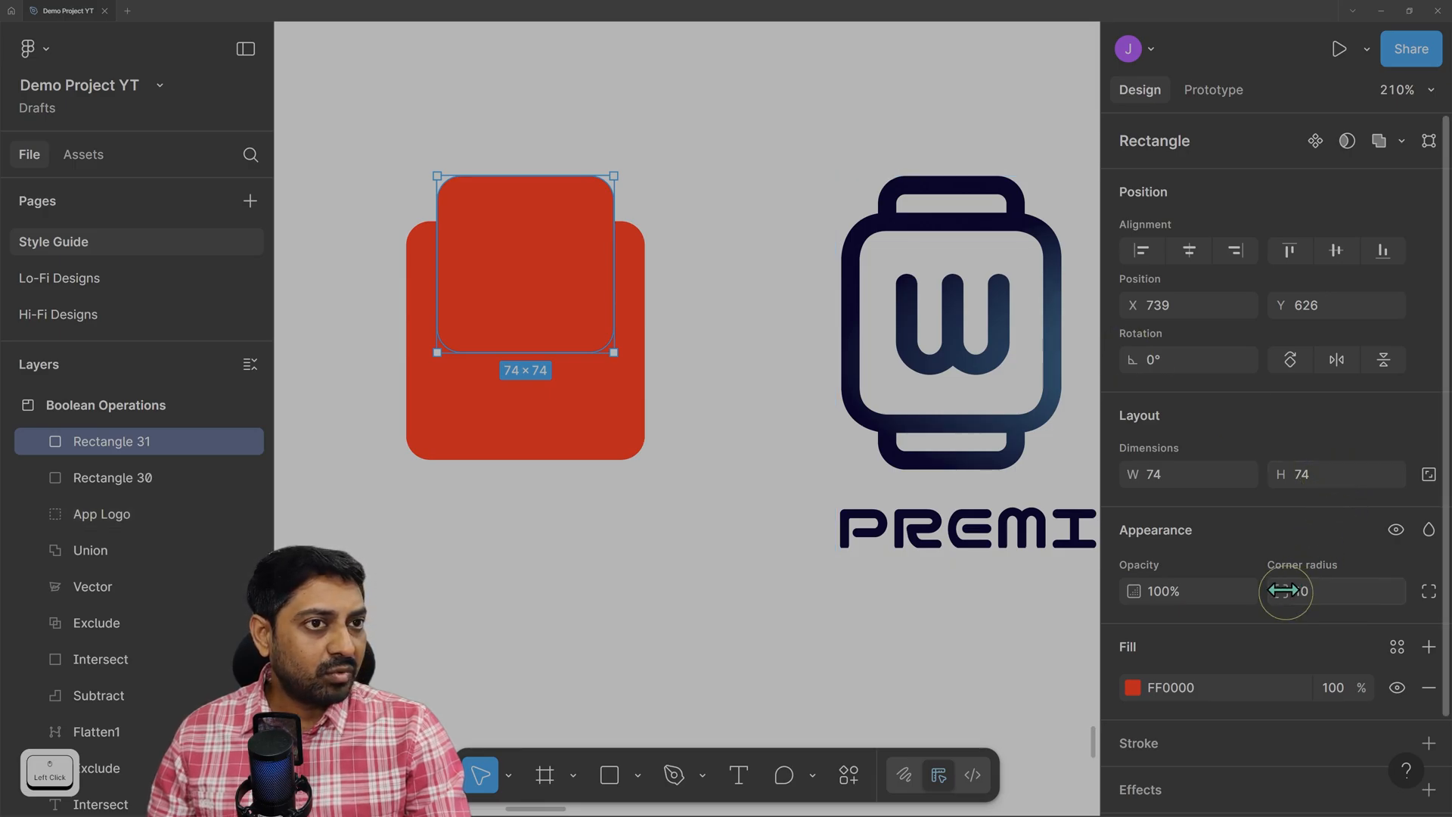
Give the smaller square a green 04FF00 fill and corner radius 8.
click(1131, 690)
click(955, 548)
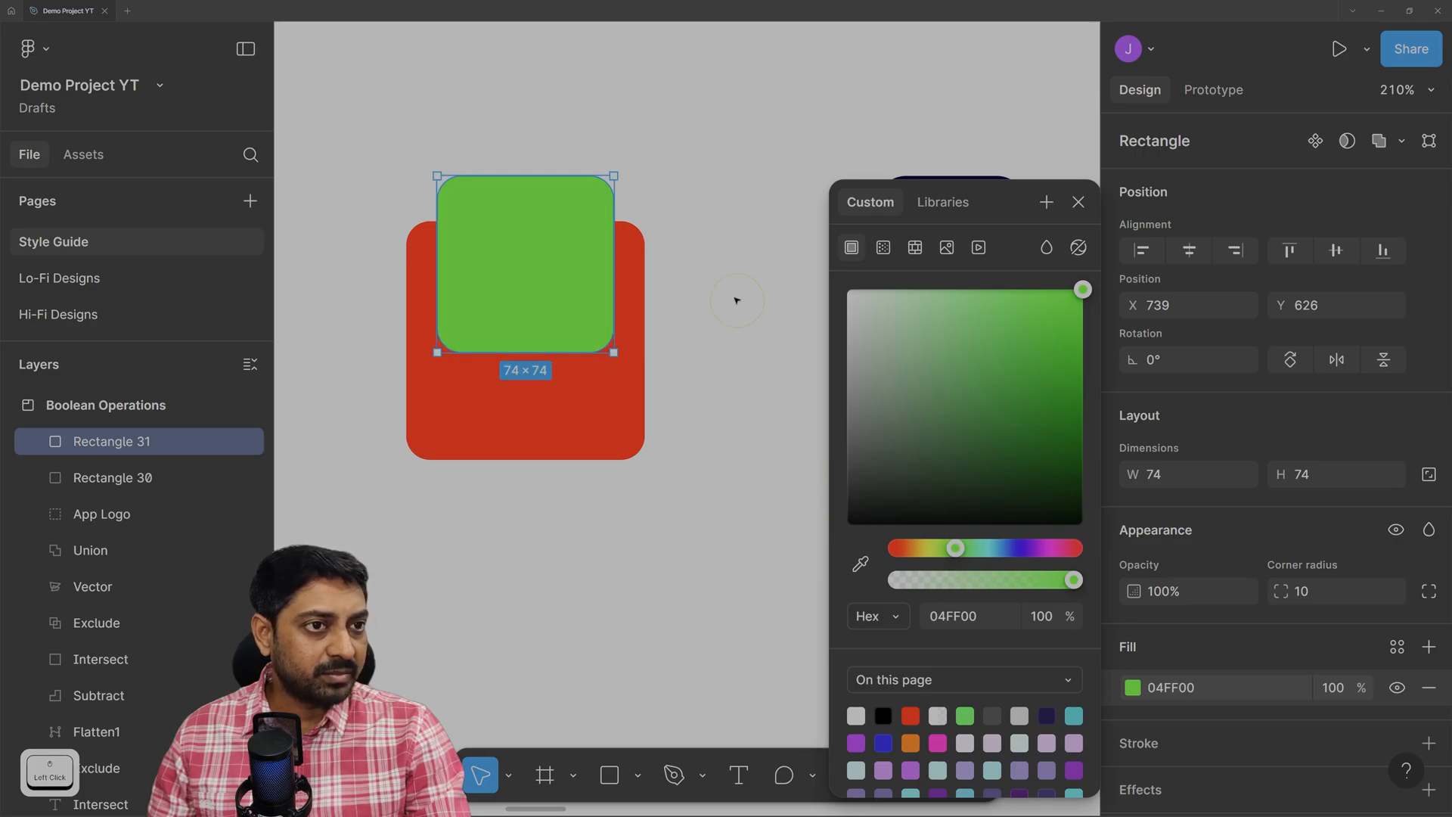
click(736, 300)
click(499, 265)
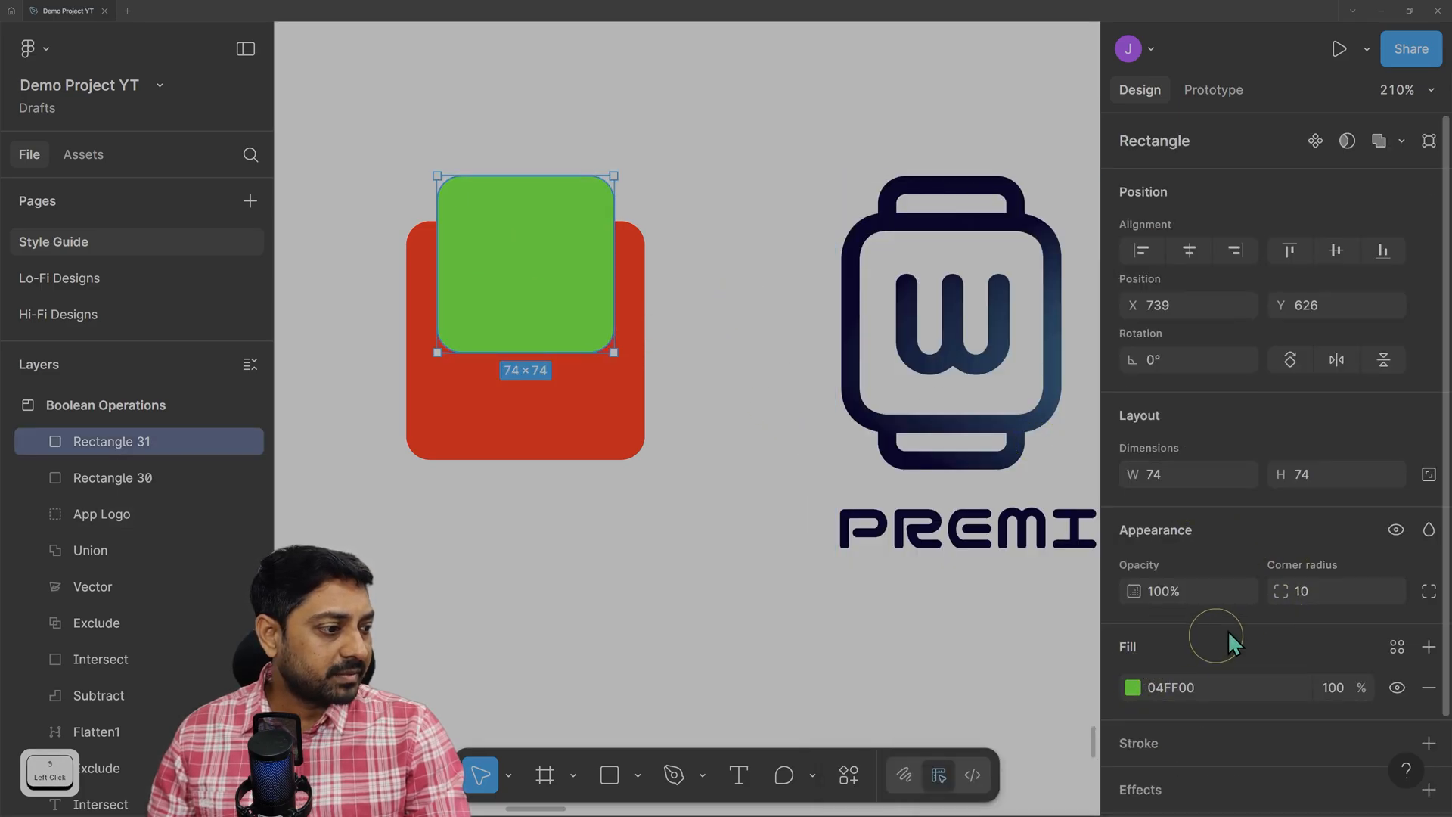
drag(1286, 596, 1226, 604)
click(318, 243)
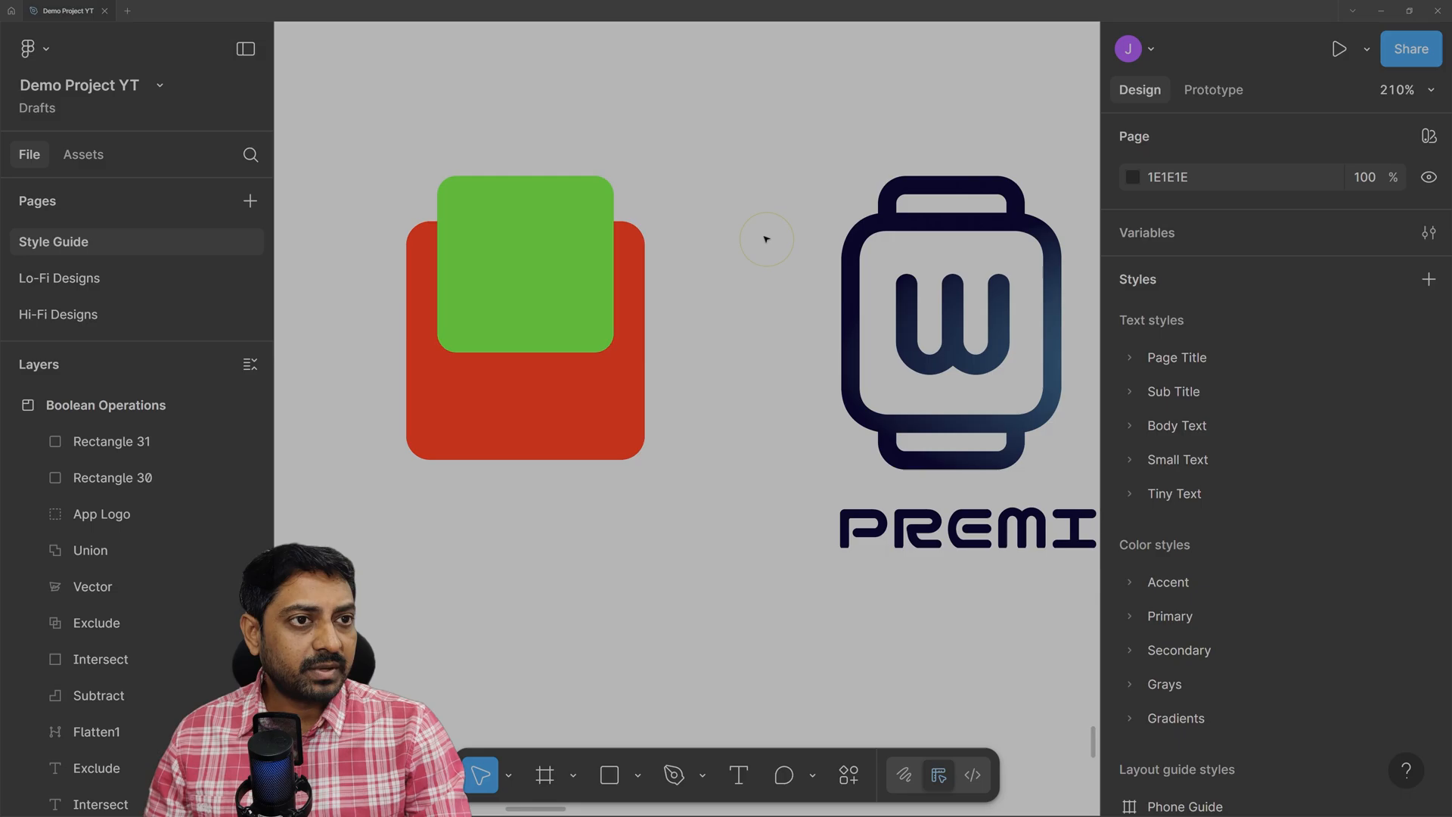
click(599, 322)
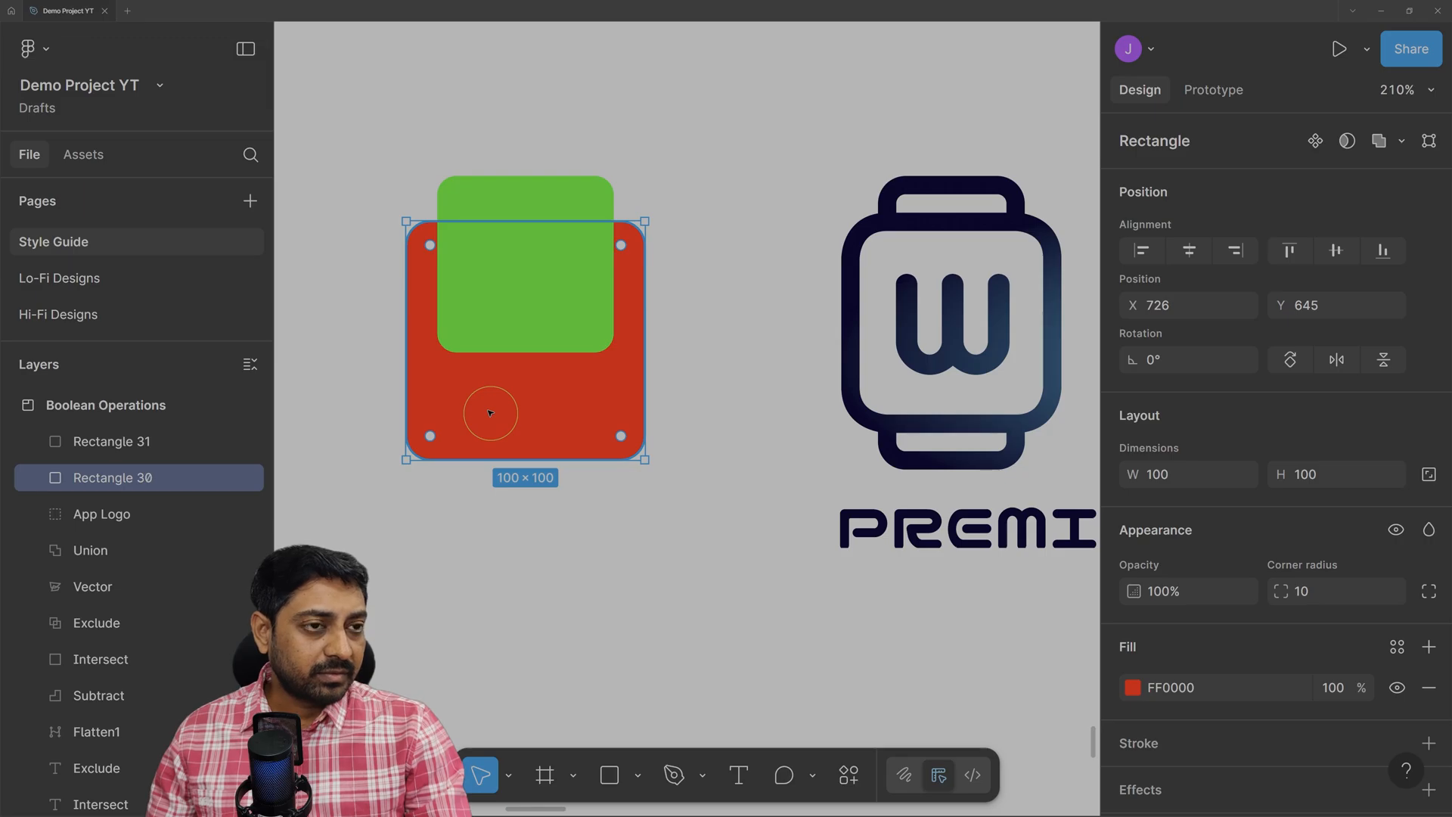
scroll(1349, 652, down, 1)
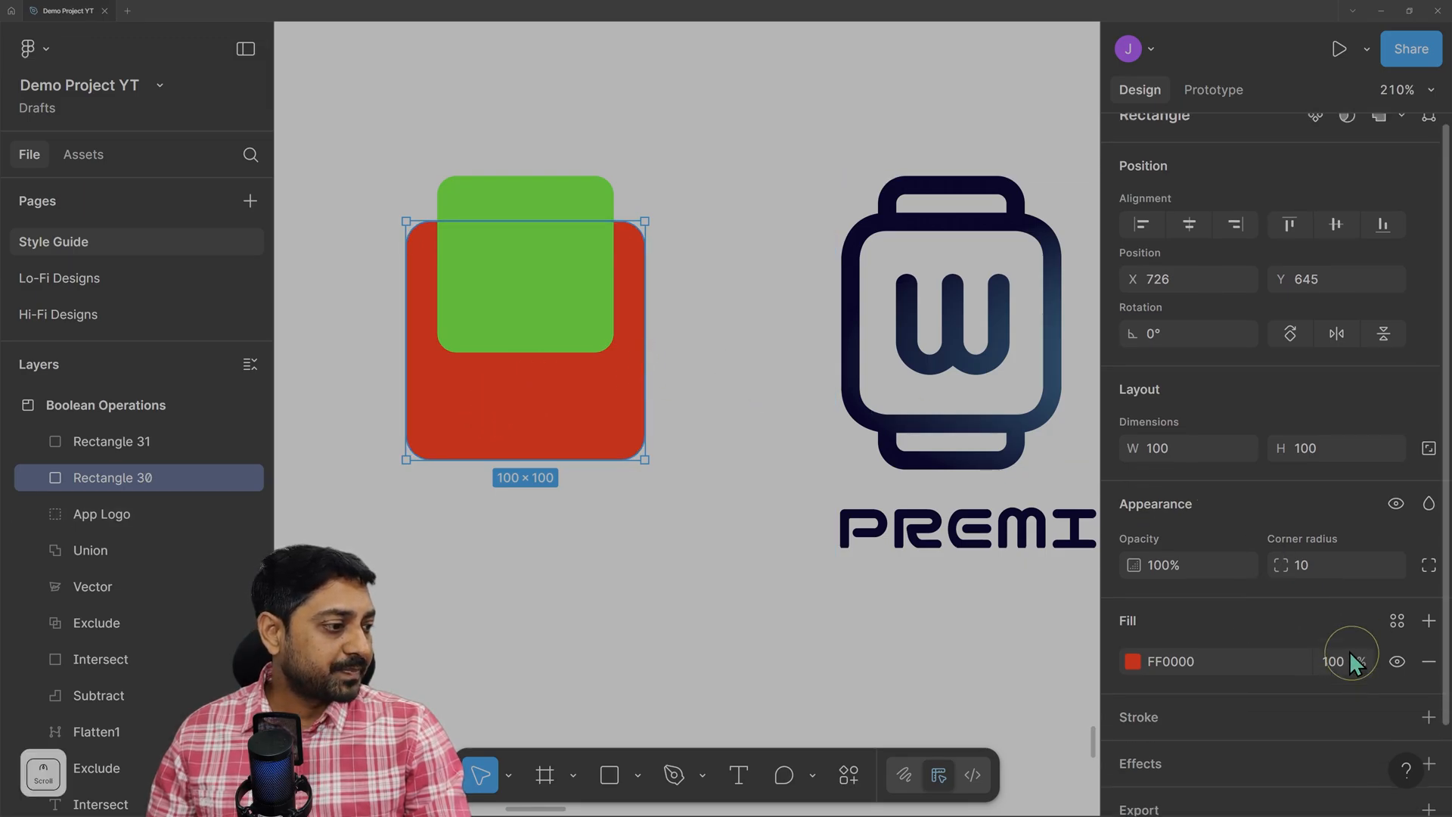
scroll(1349, 651, down, 2)
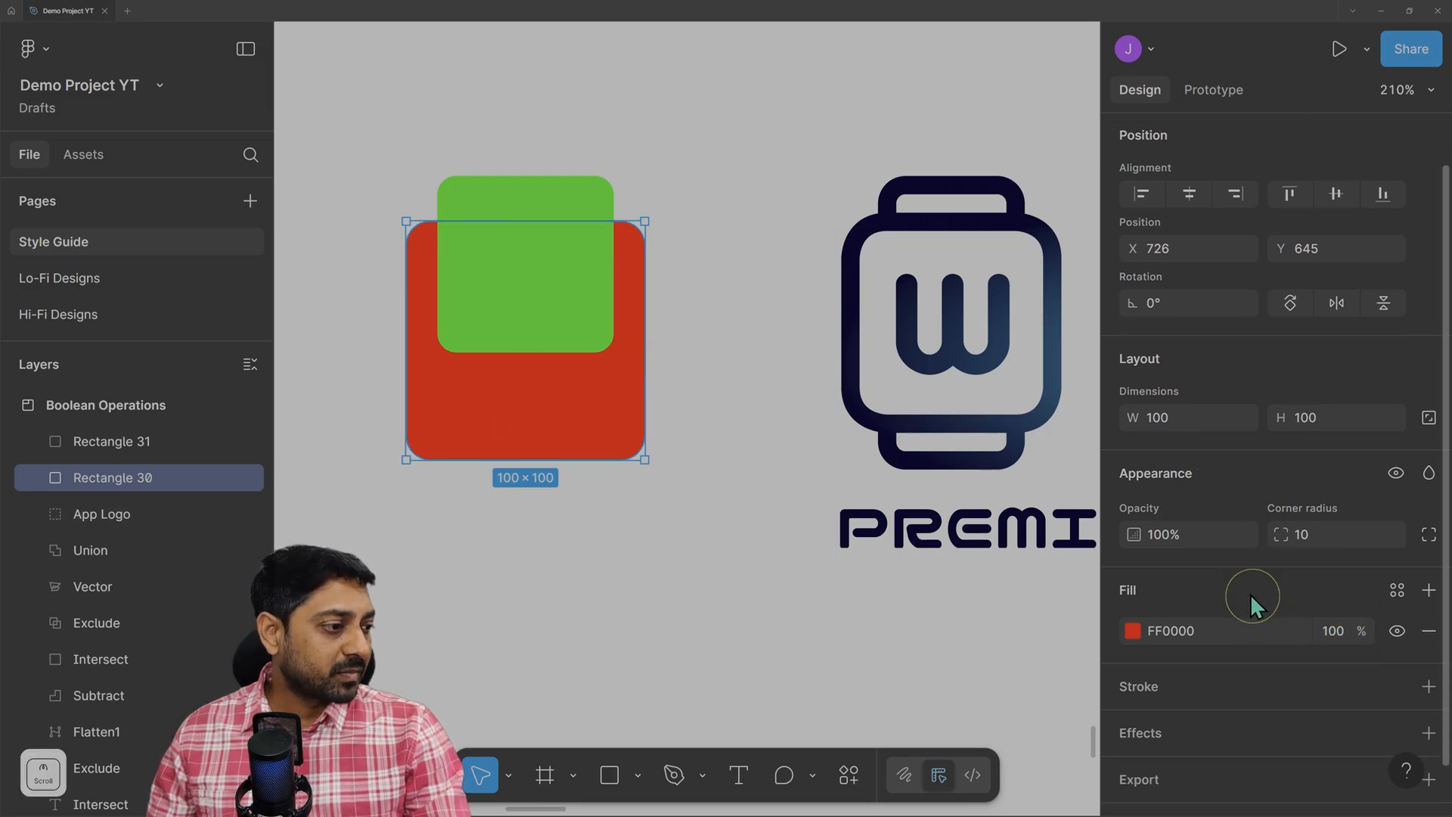
Add a black 000000 inside stroke to the red square and set its weight to 7.
click(1429, 686)
scroll(1248, 670, down, 5)
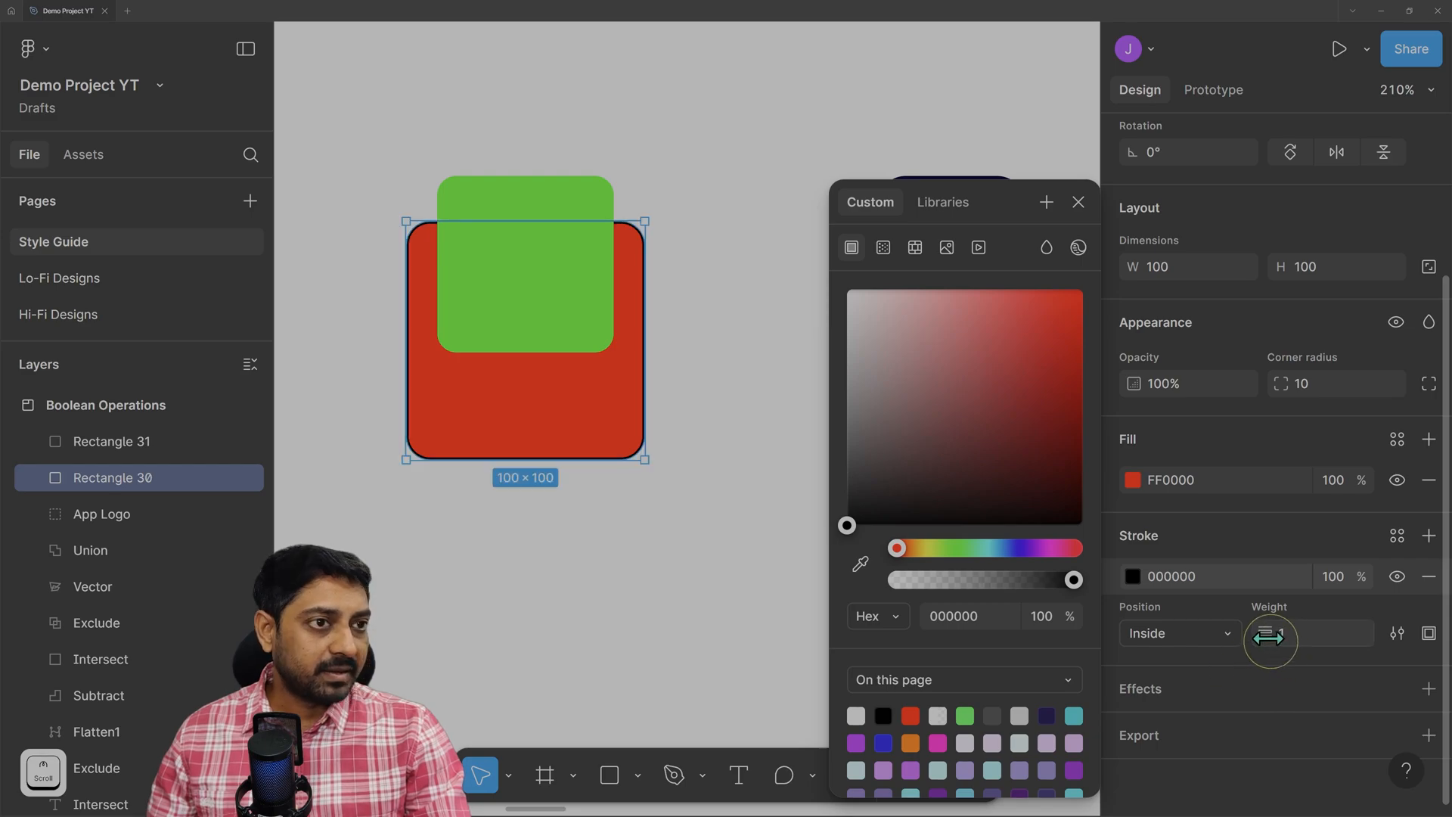
drag(1270, 637, 1277, 640)
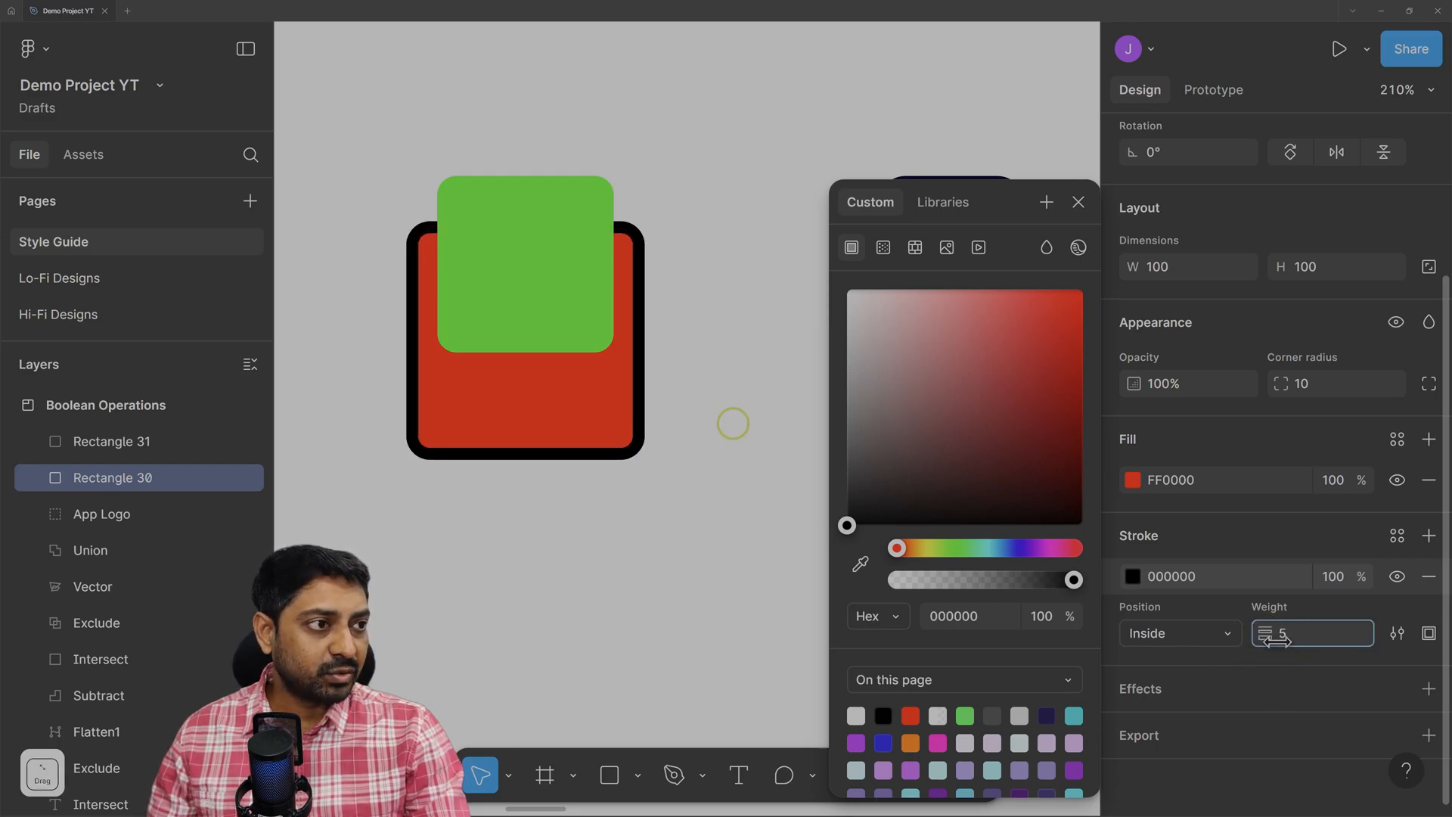
scroll(719, 340, right, 3)
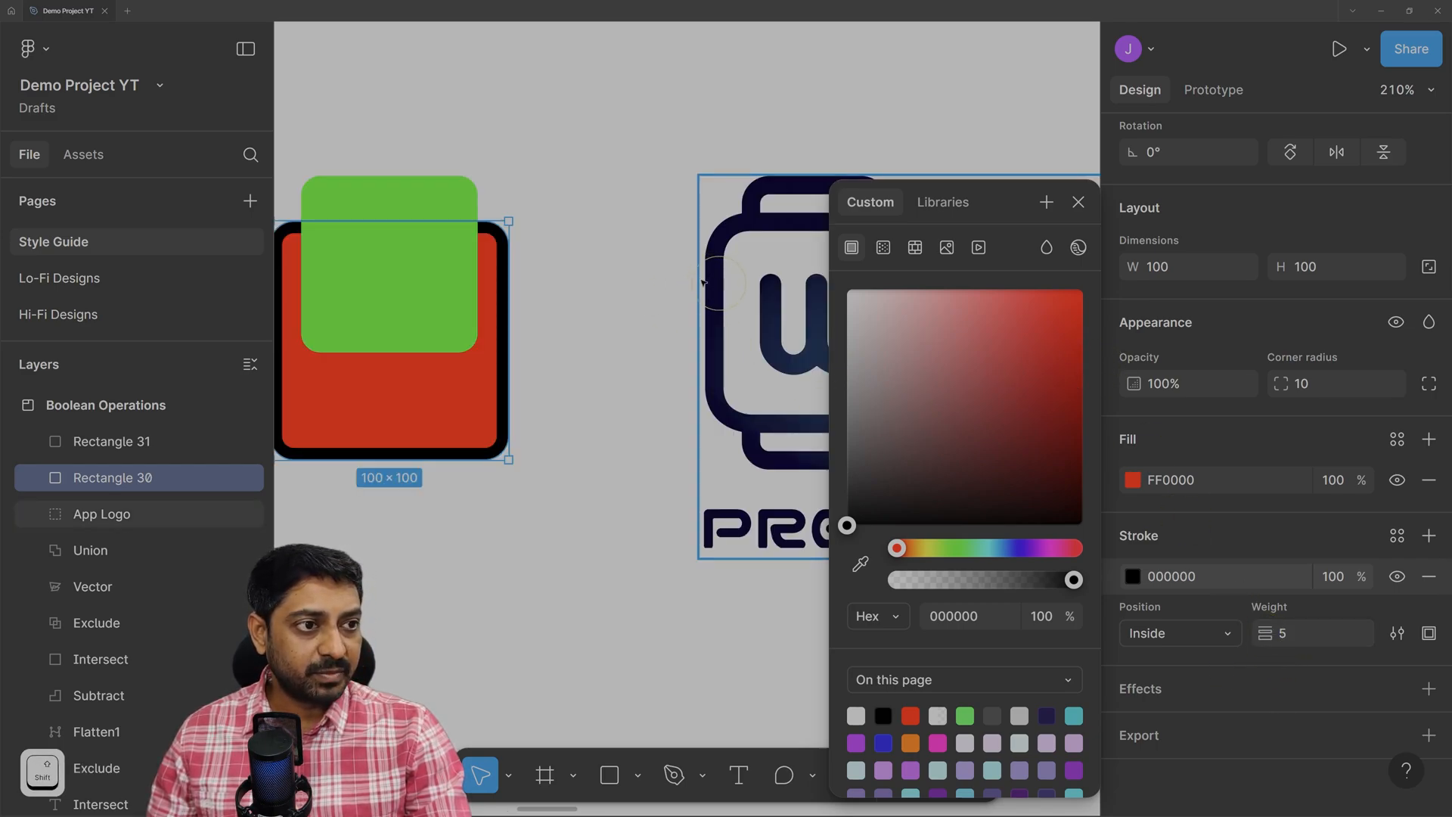
drag(1273, 635, 1274, 641)
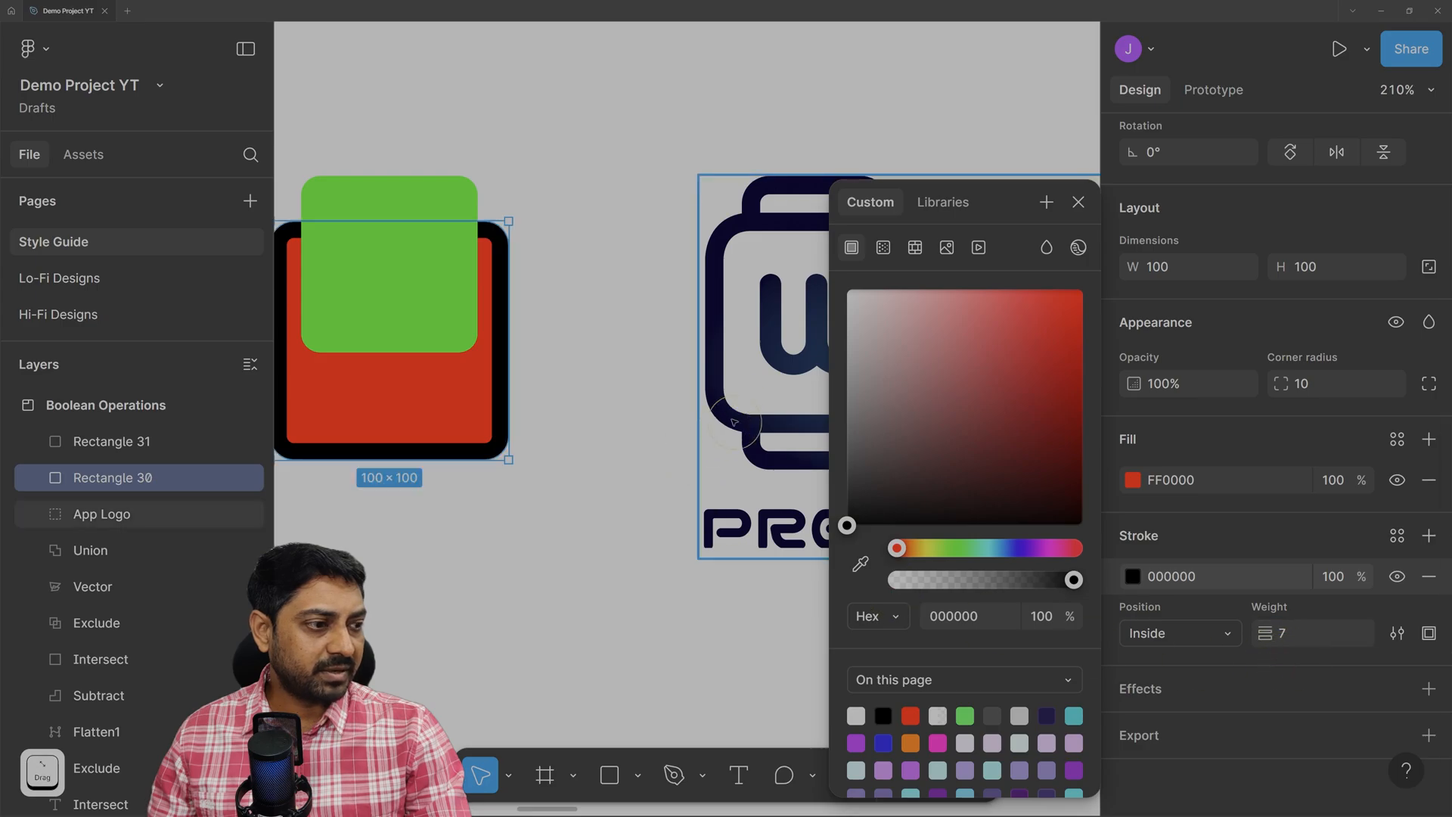
click(542, 583)
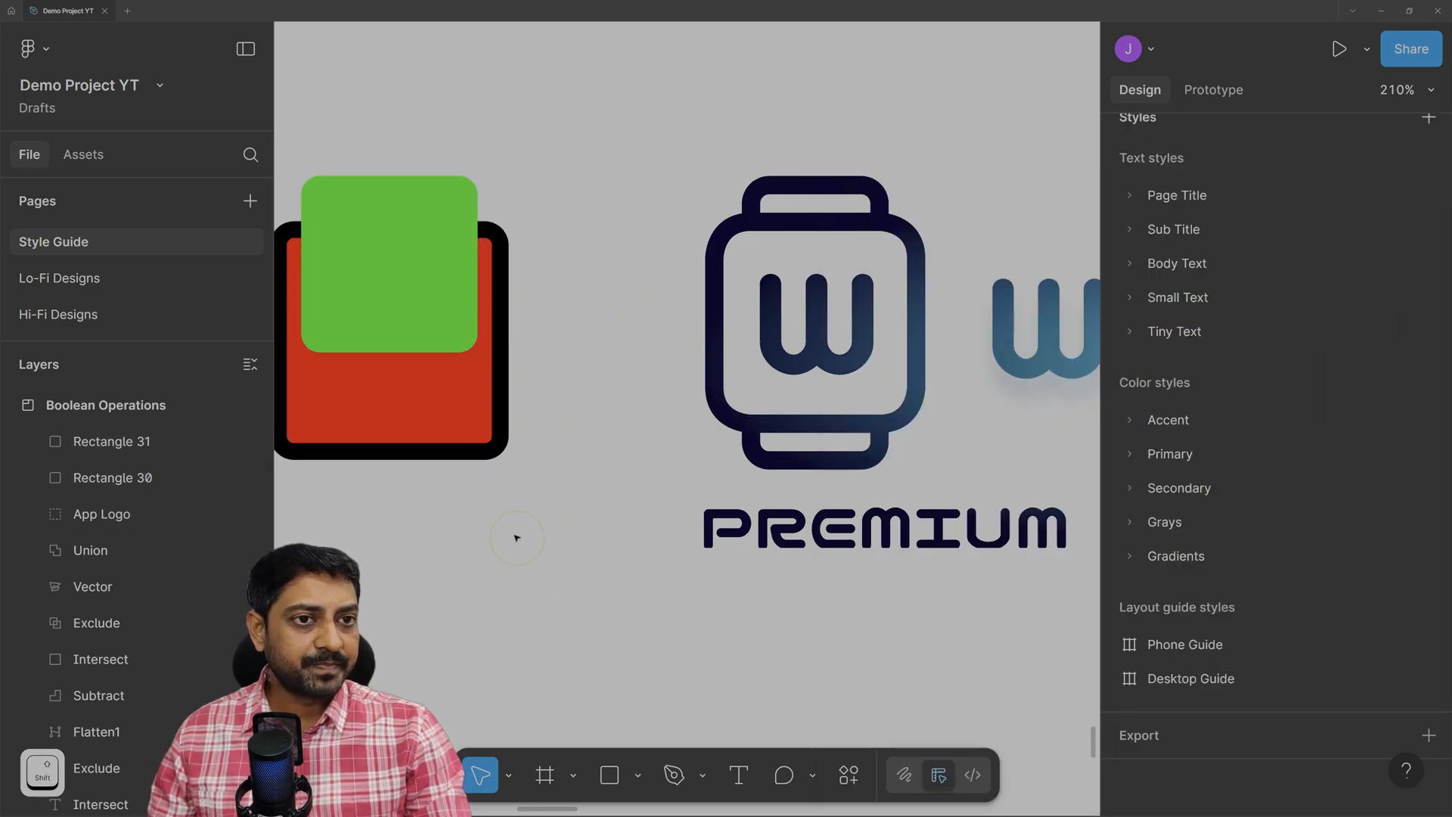
scroll(517, 538, left, 3)
Give the green Rectangle 31 an 8 px black inside stroke and a corner radius of 12.
click(535, 227)
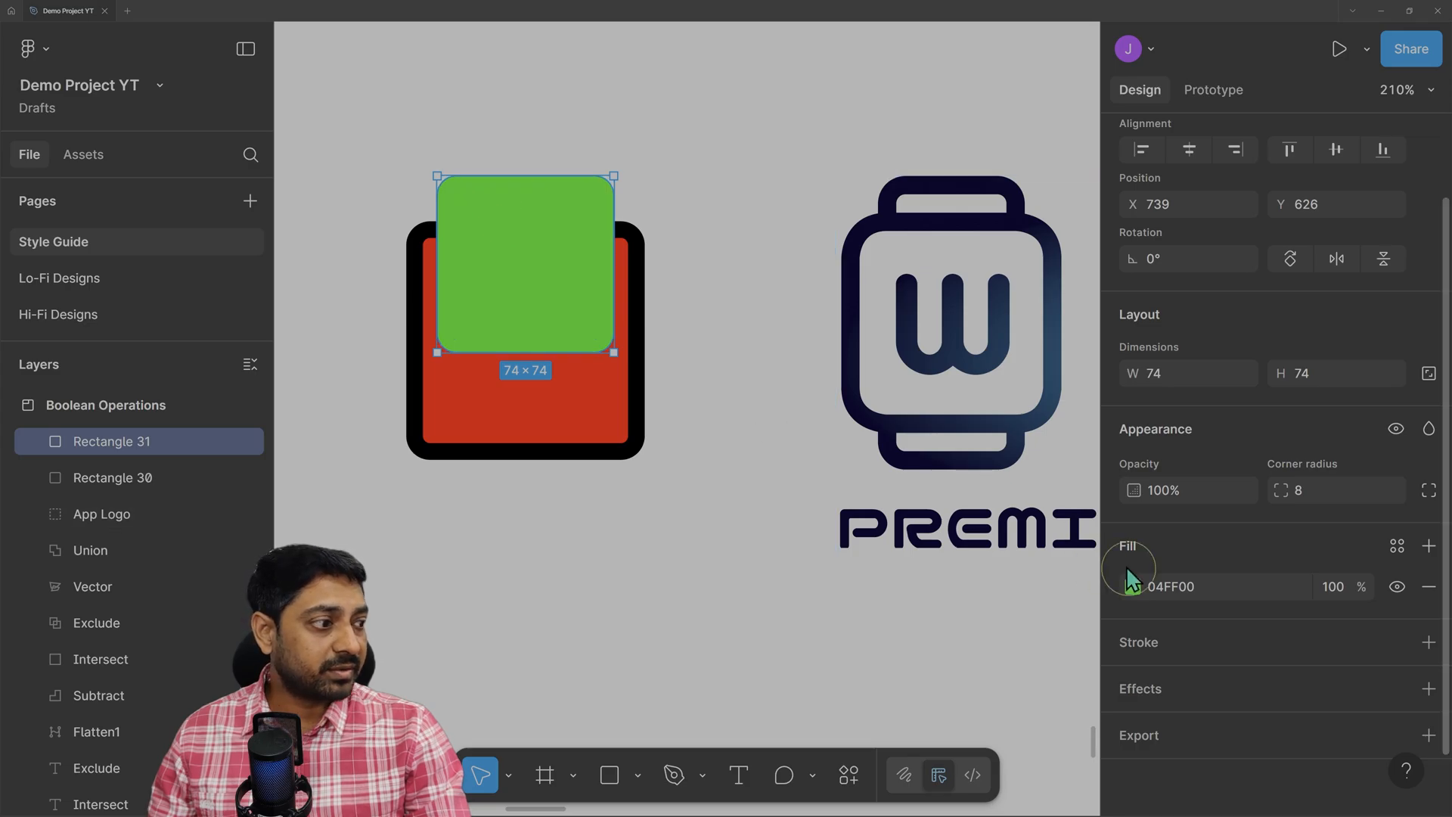
click(1429, 642)
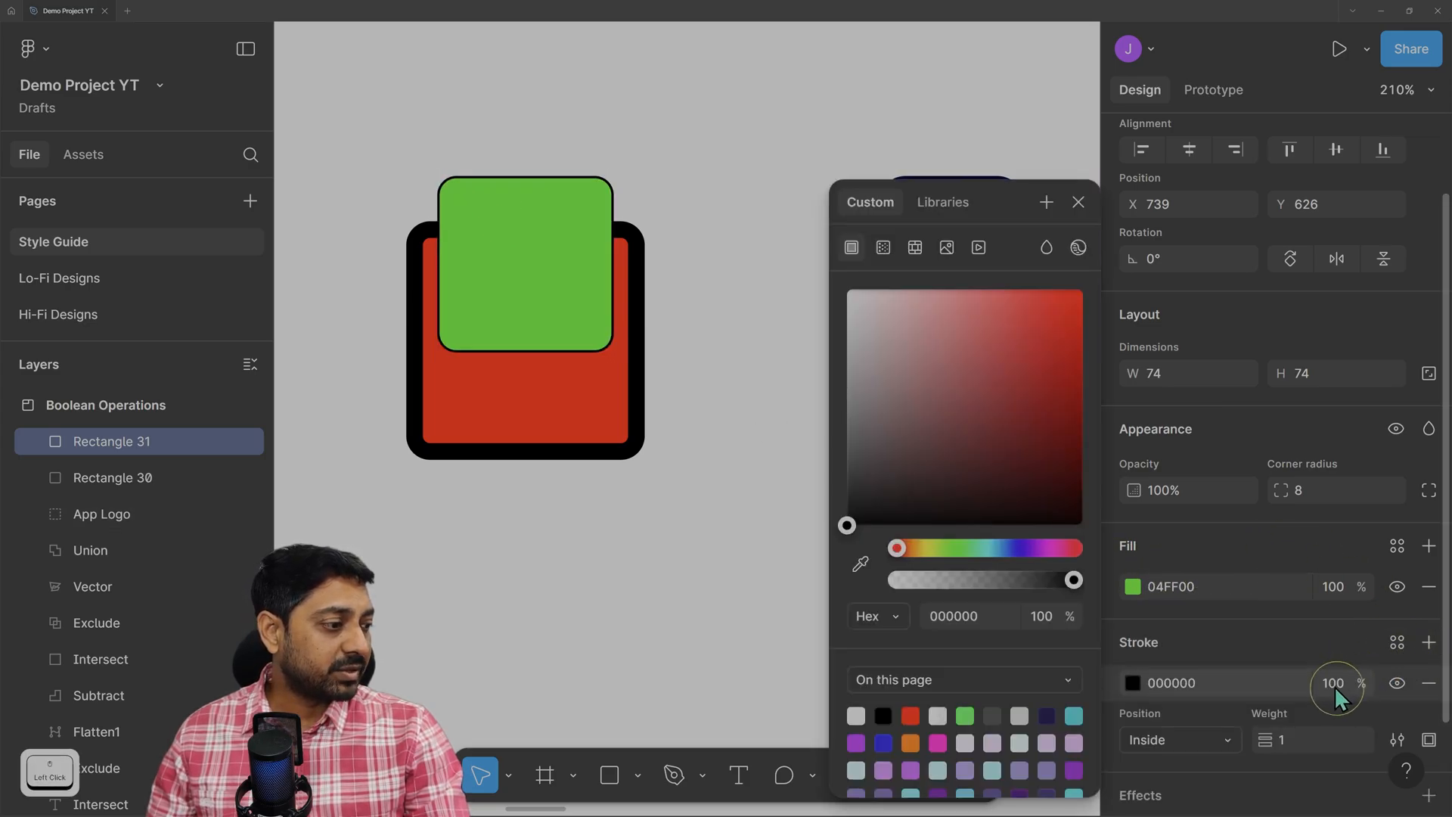
text(7)
key(Return)
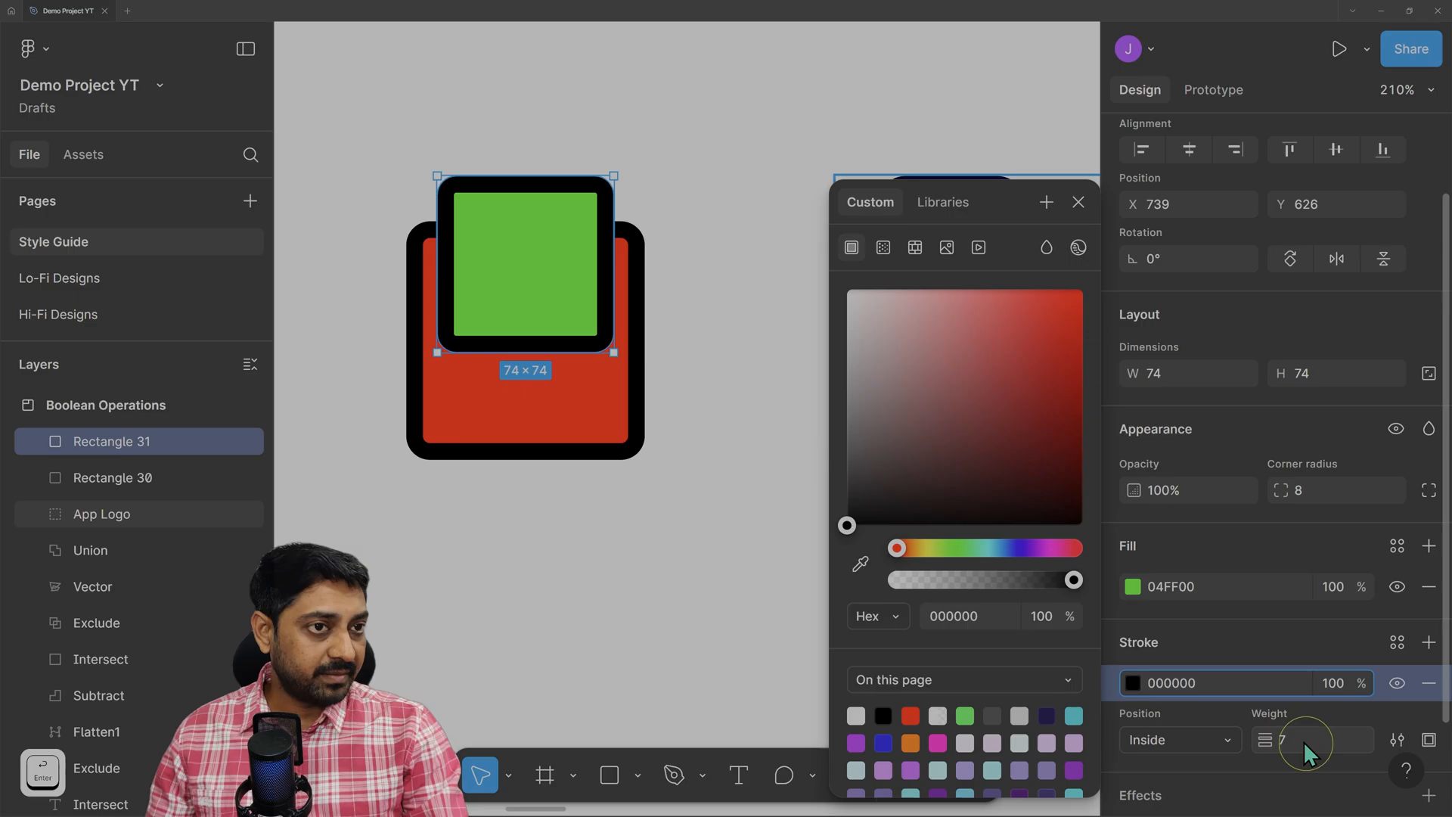
click(677, 98)
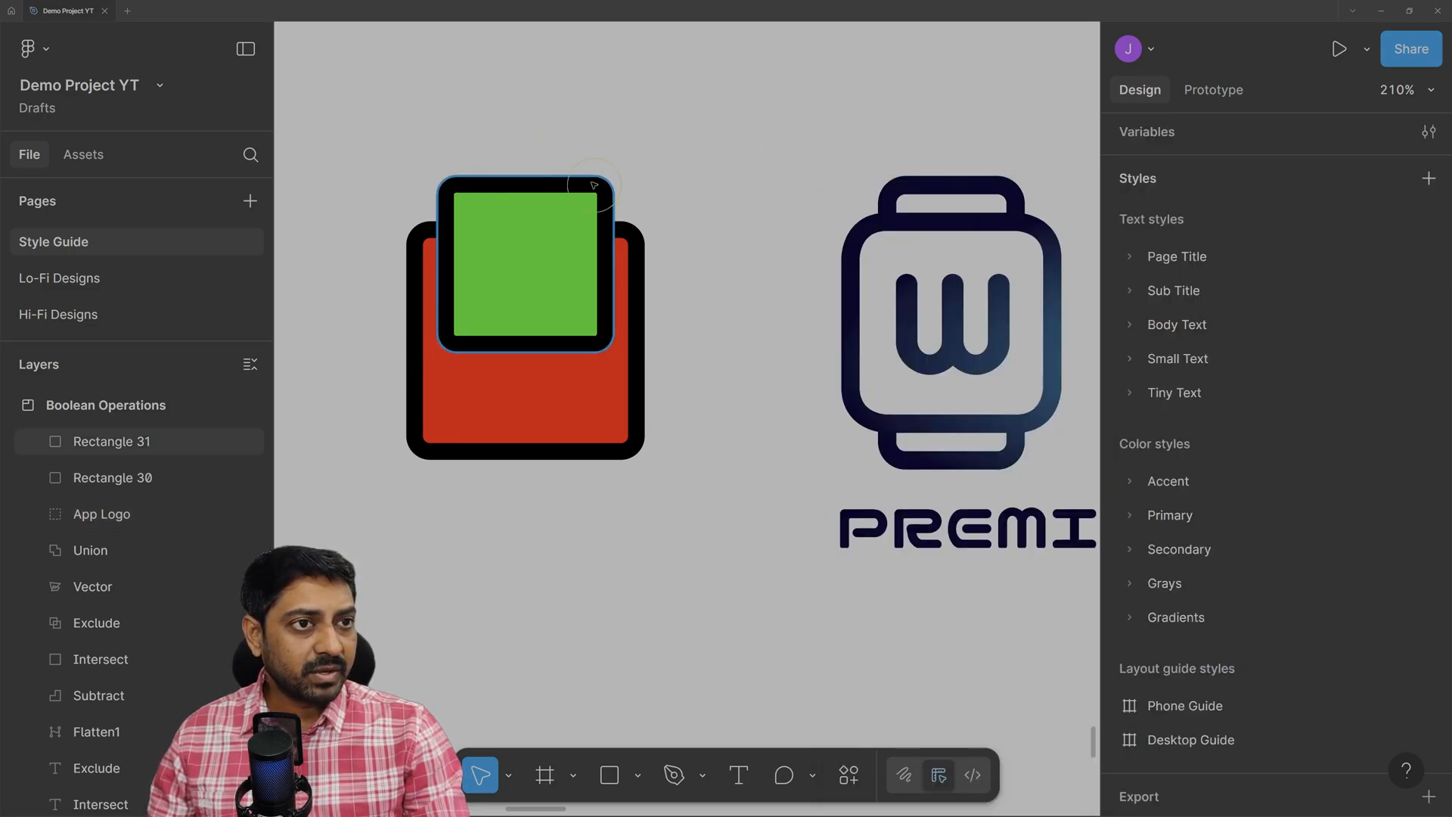
click(567, 189)
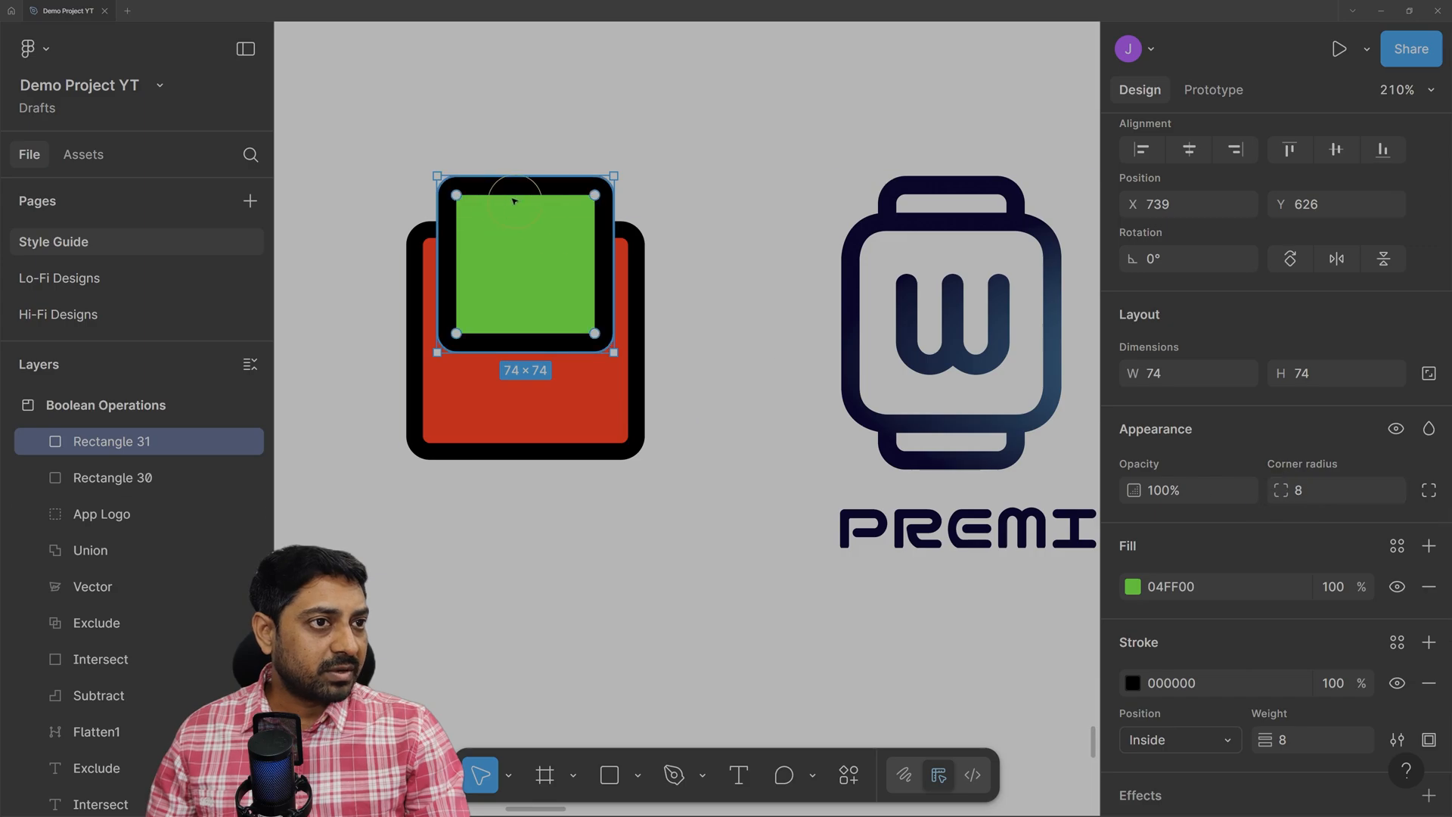
drag(1286, 493, 1368, 506)
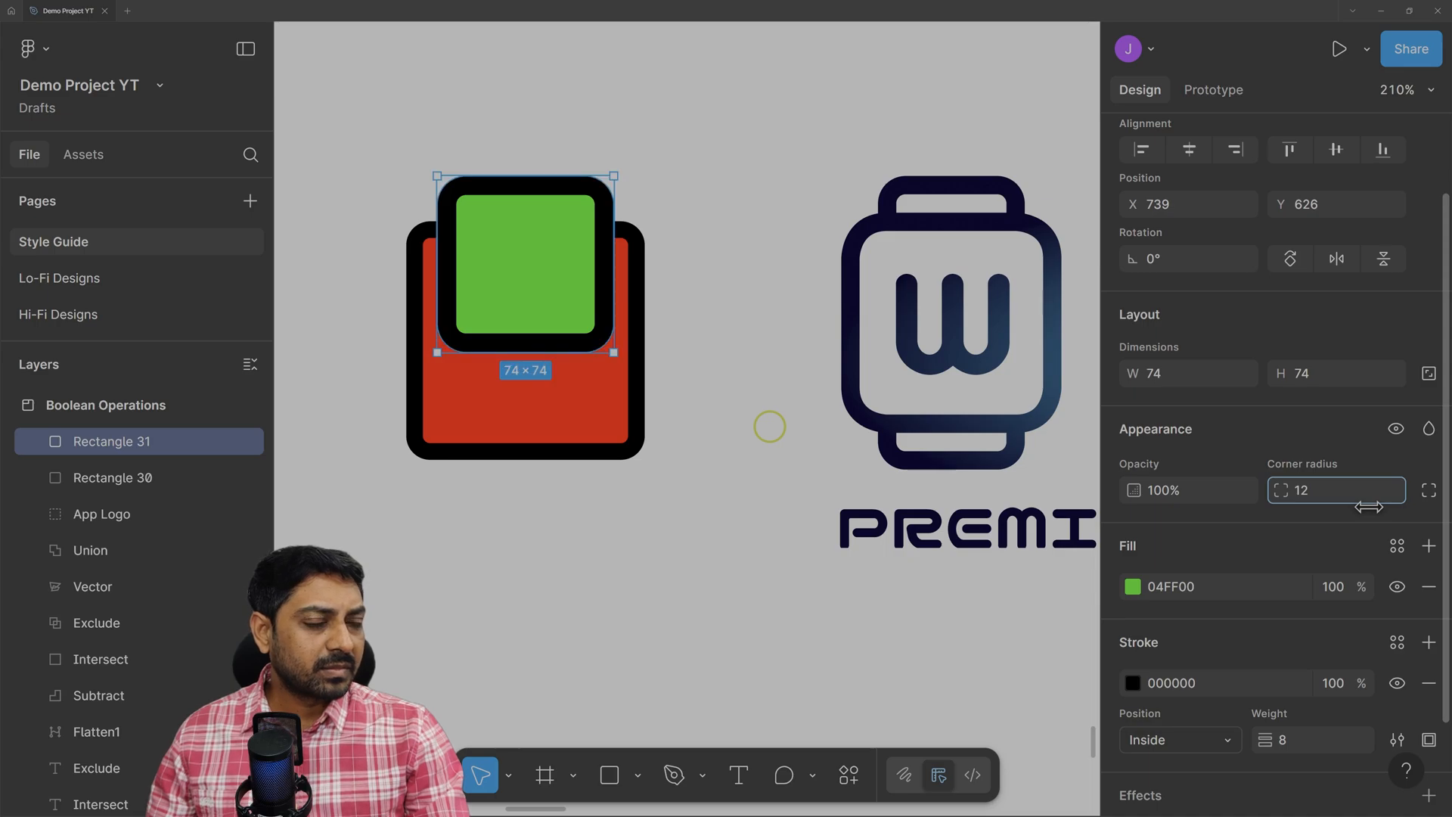
Raise the red Rectangle 30's corner radius from 10 to 18, then bring the green square forward.
click(633, 266)
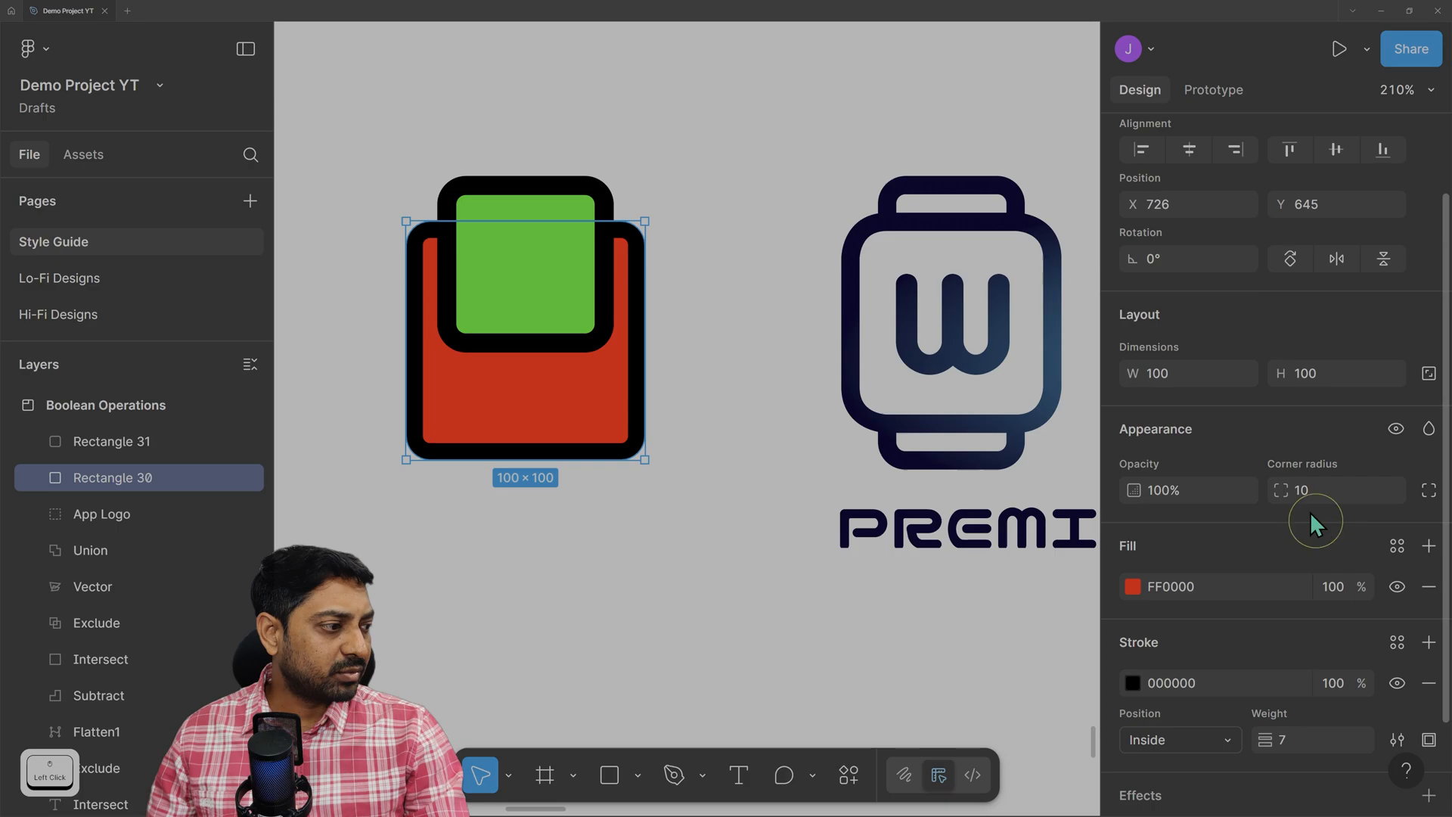
click(1286, 493)
drag(1286, 496, 1294, 496)
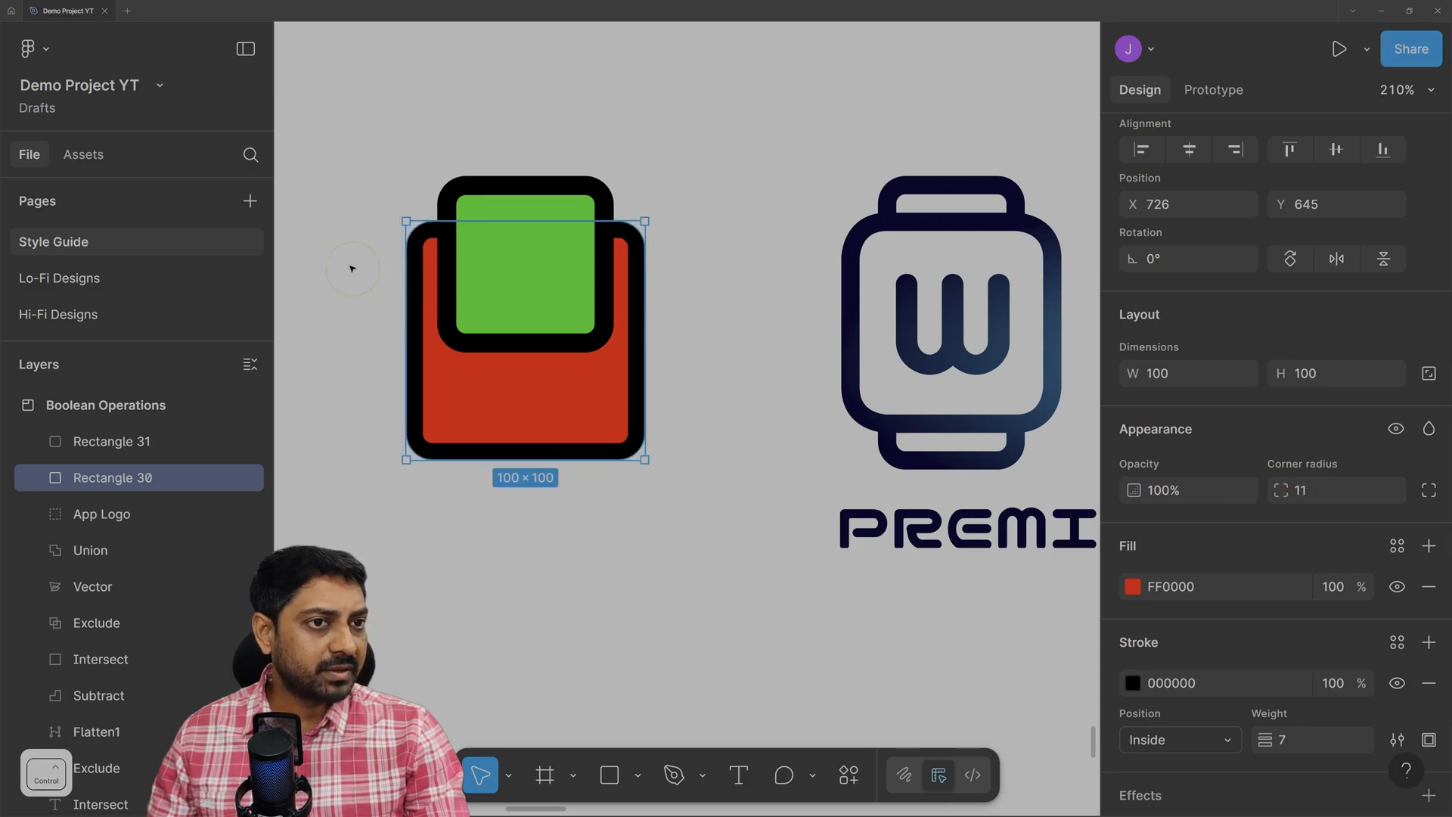
scroll(352, 268, up, 2)
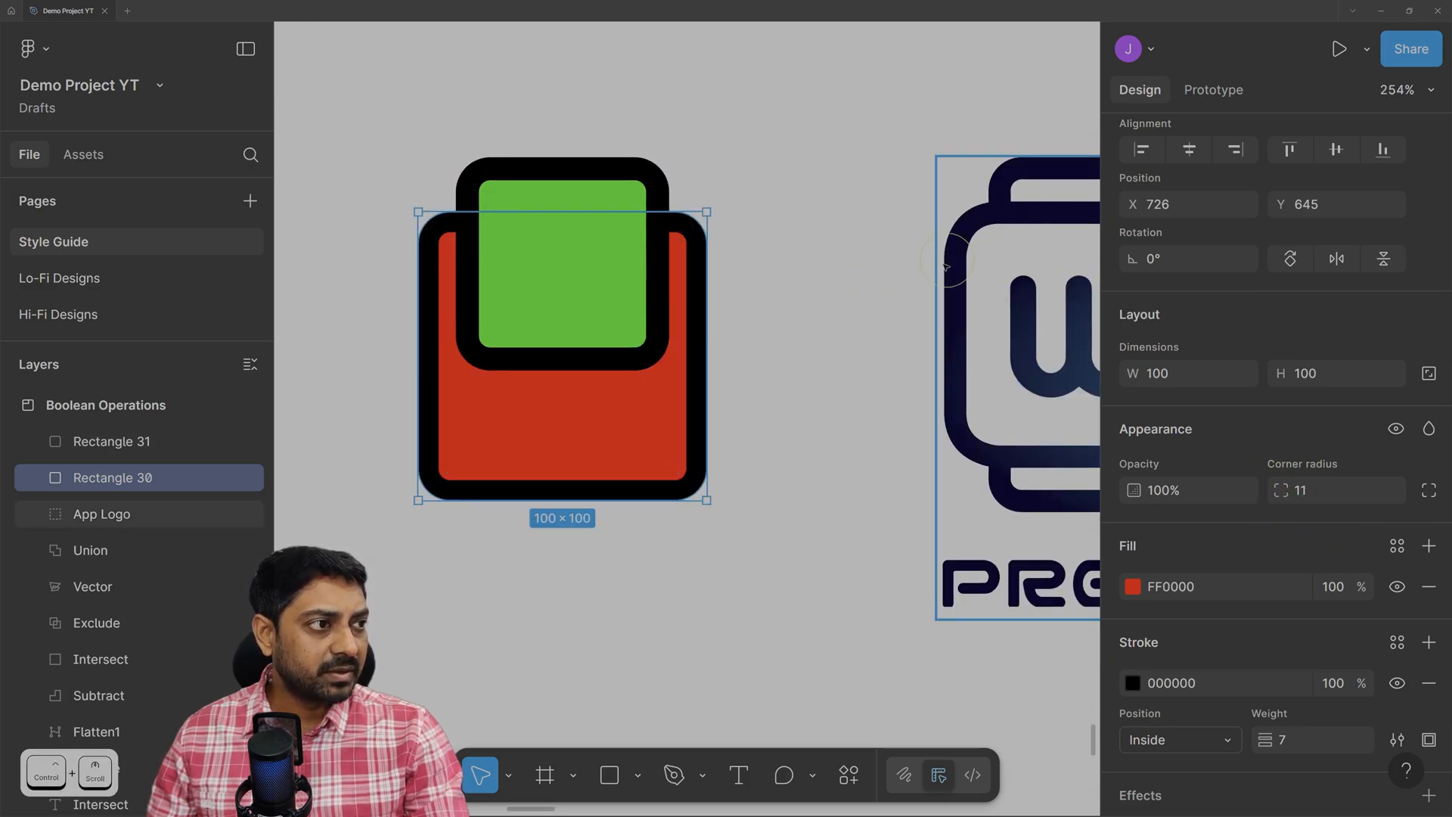
drag(1283, 490, 1439, 521)
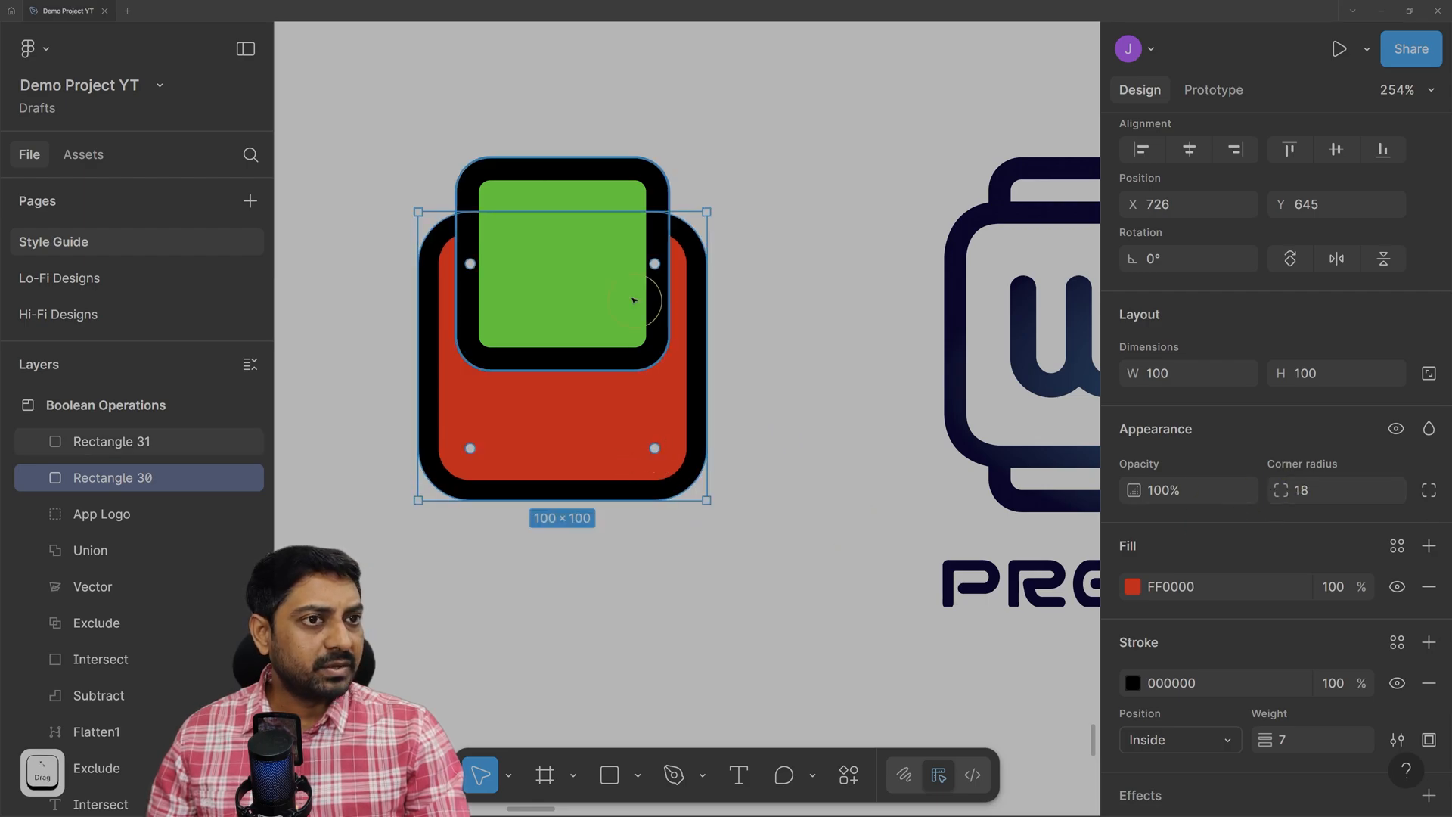
click(724, 141)
scroll(813, 556, down, 3)
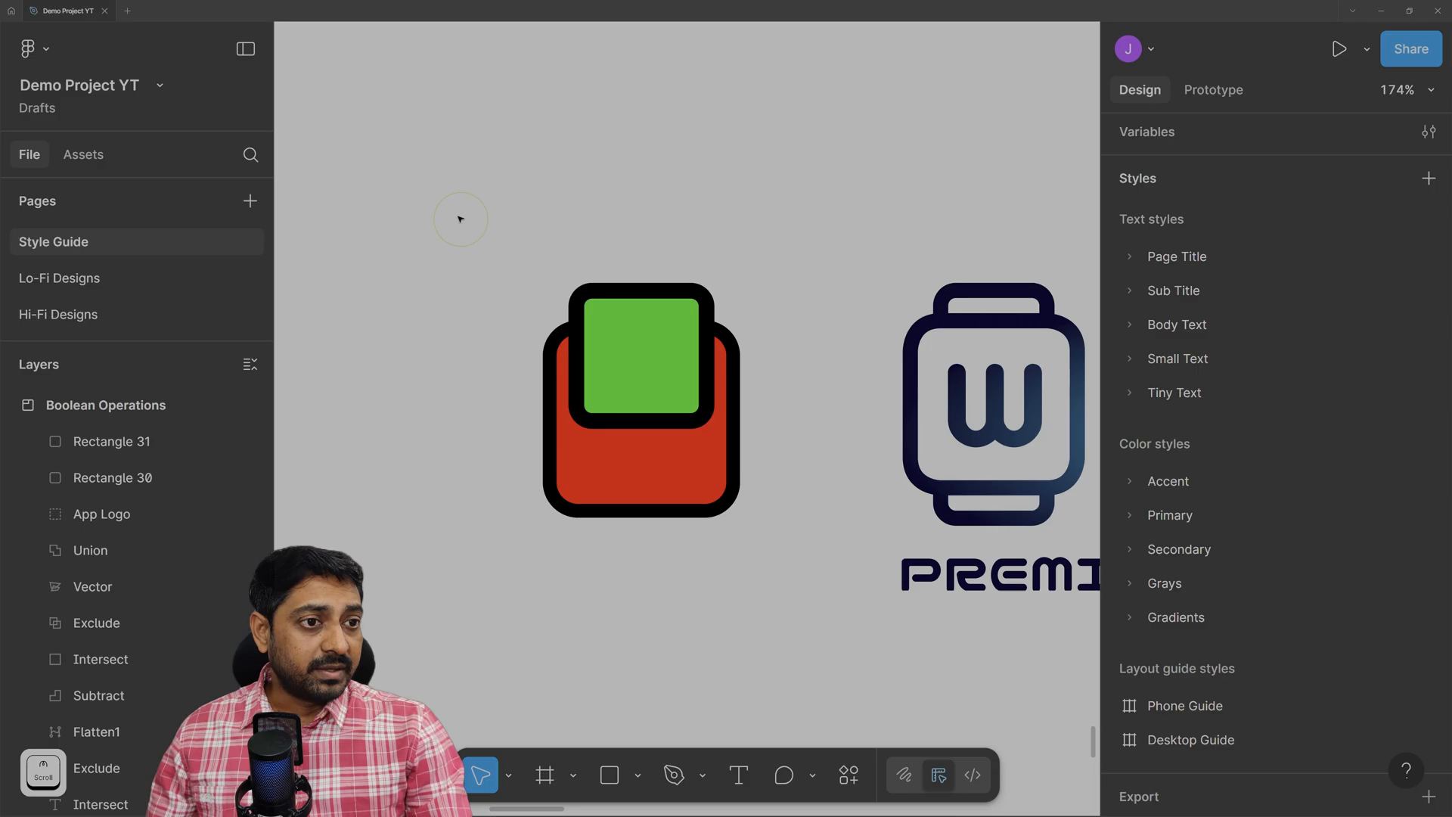
click(649, 345)
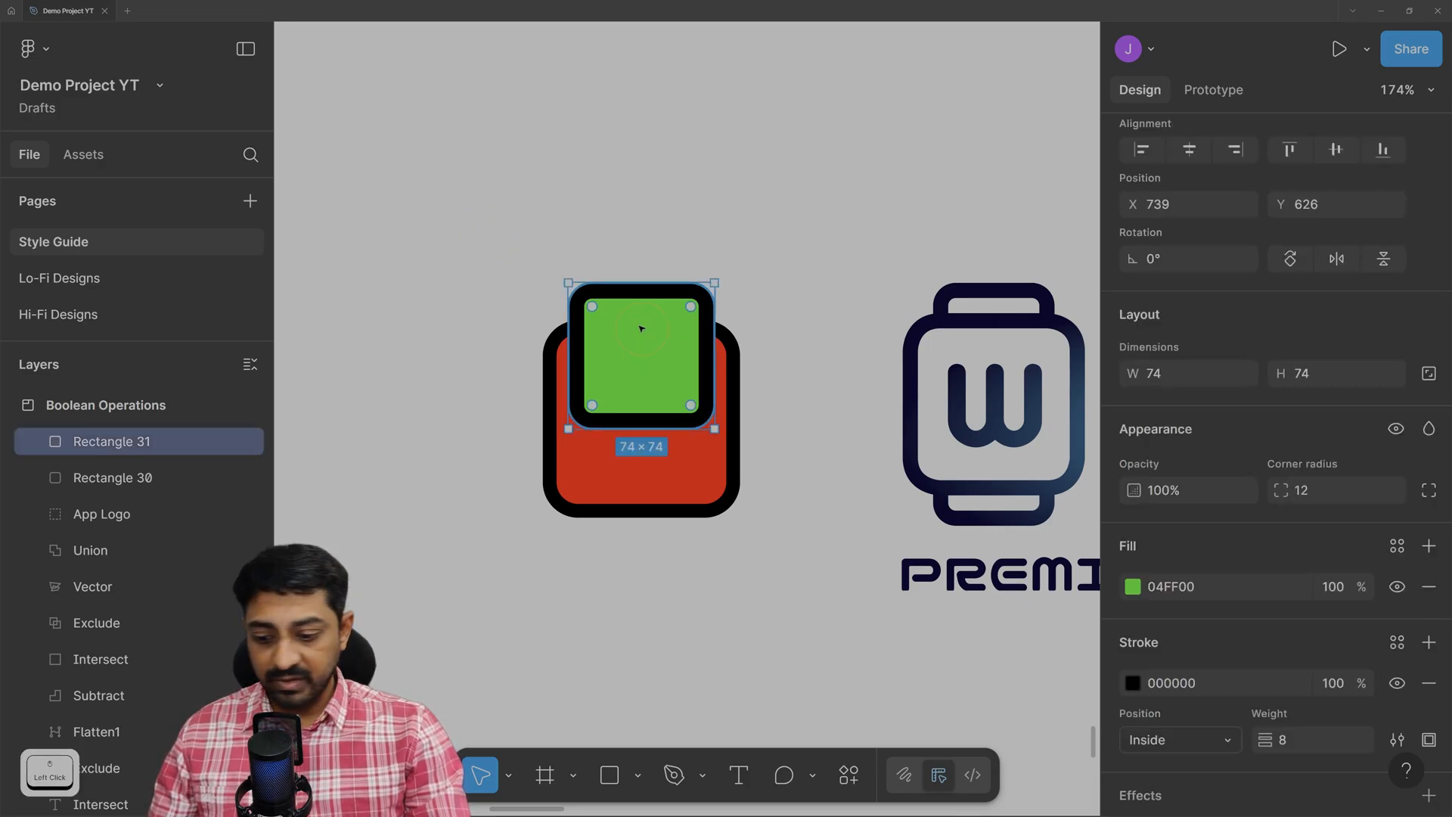
key(])
Bring the red square to the front, in front of the green square.
click(639, 477)
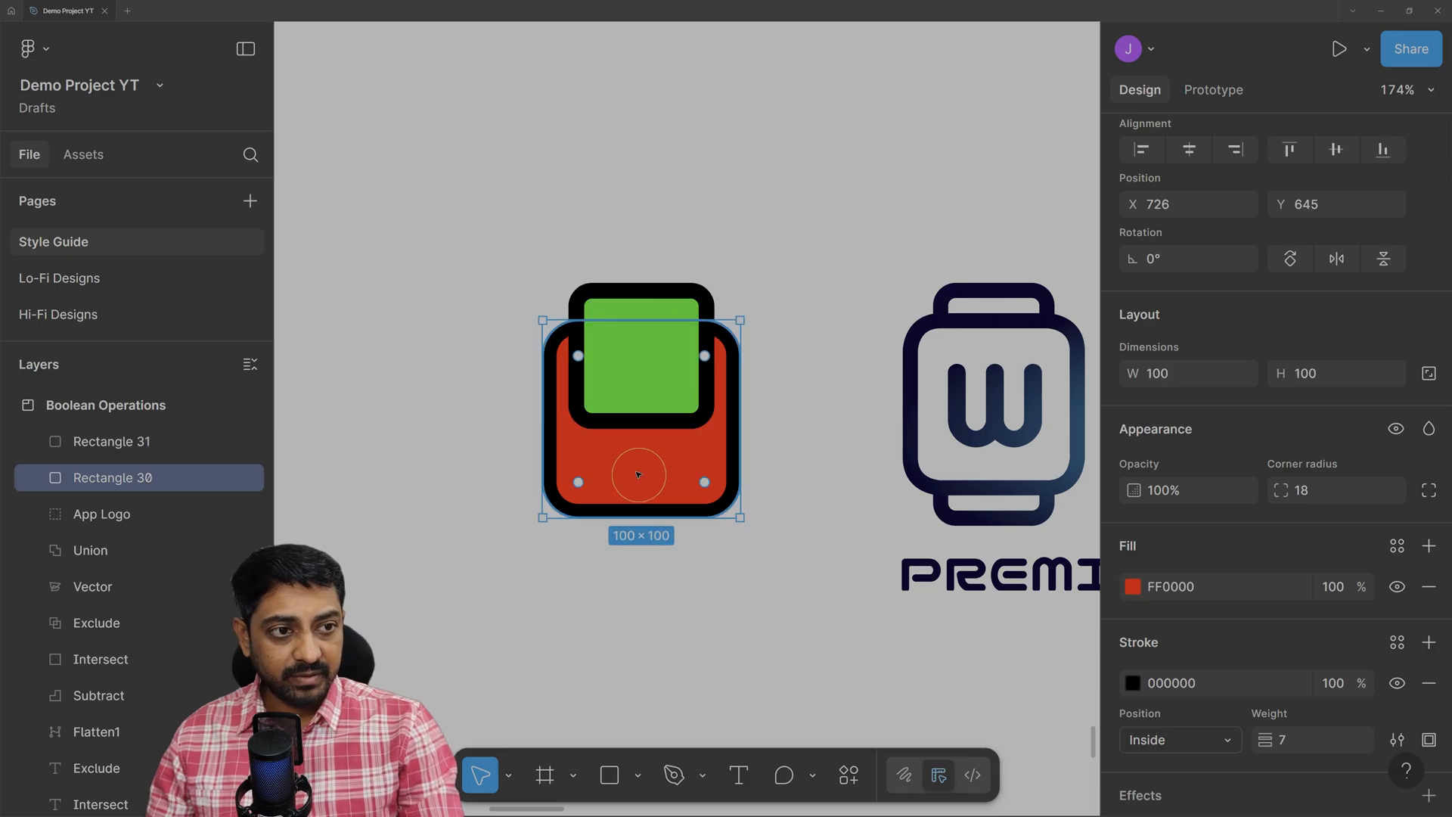
right_click(639, 478)
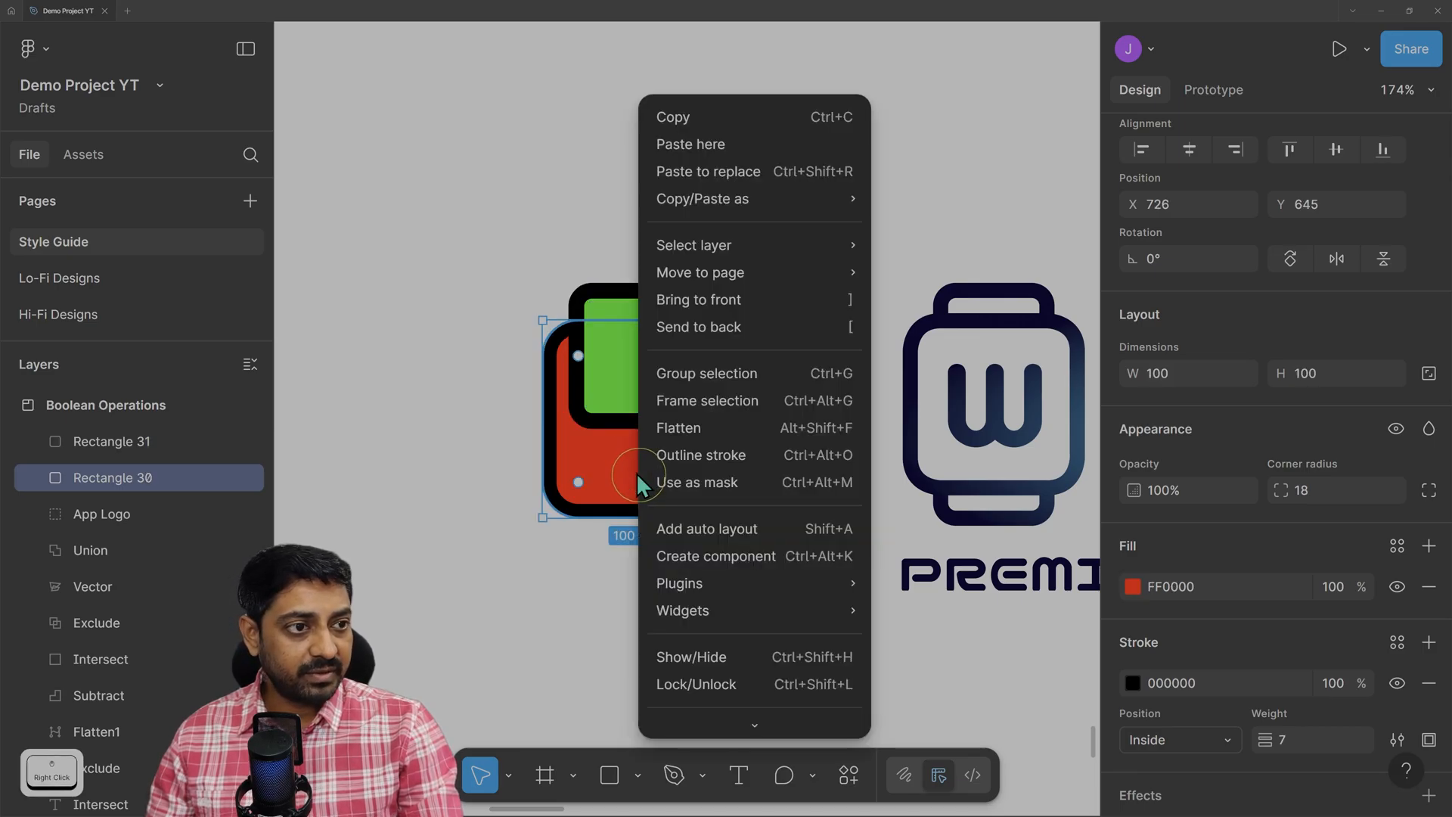
click(685, 300)
click(384, 419)
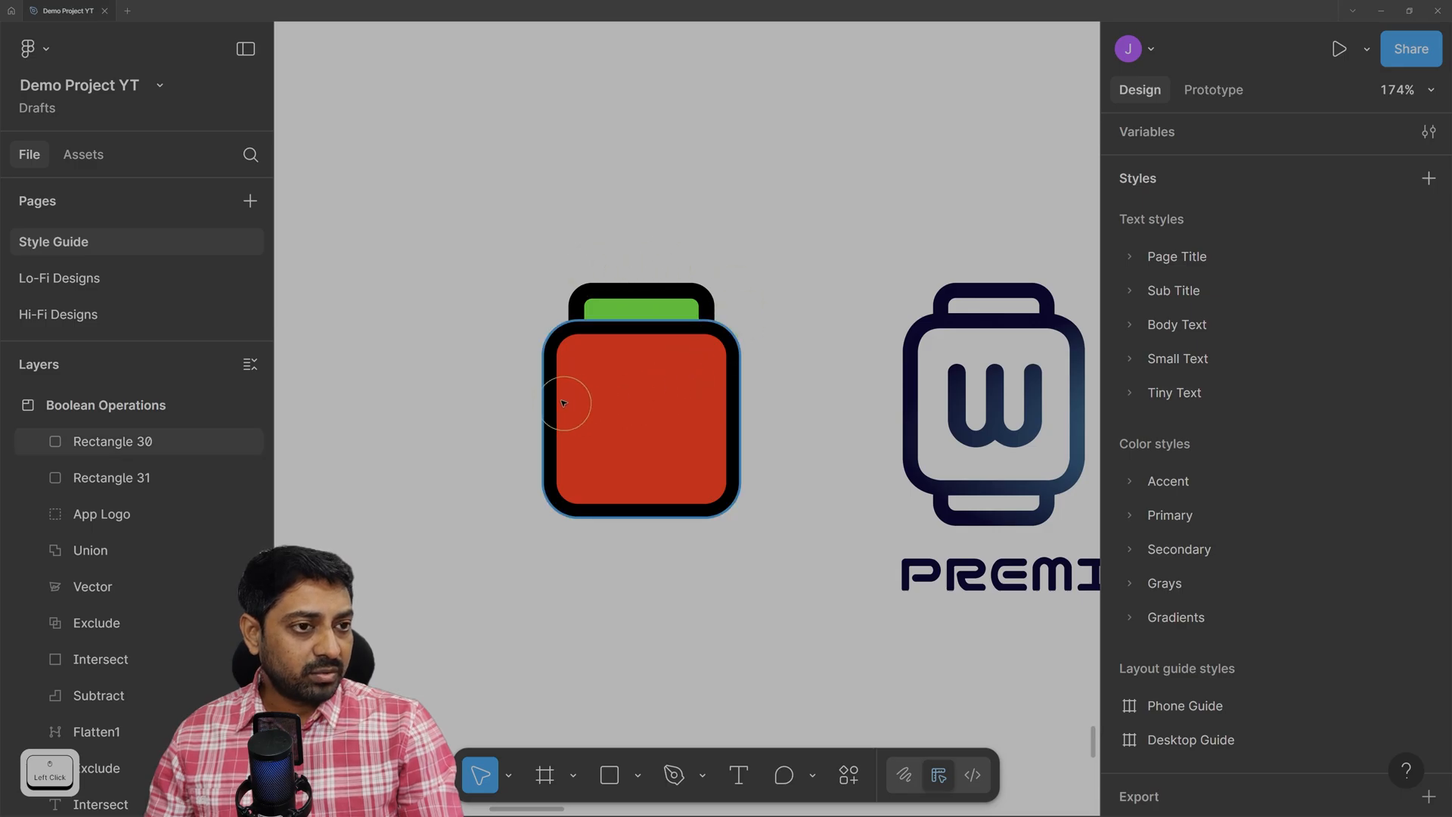
Duplicate the green square below the red body as Rectangle 32, nudging both straps into place.
click(663, 299)
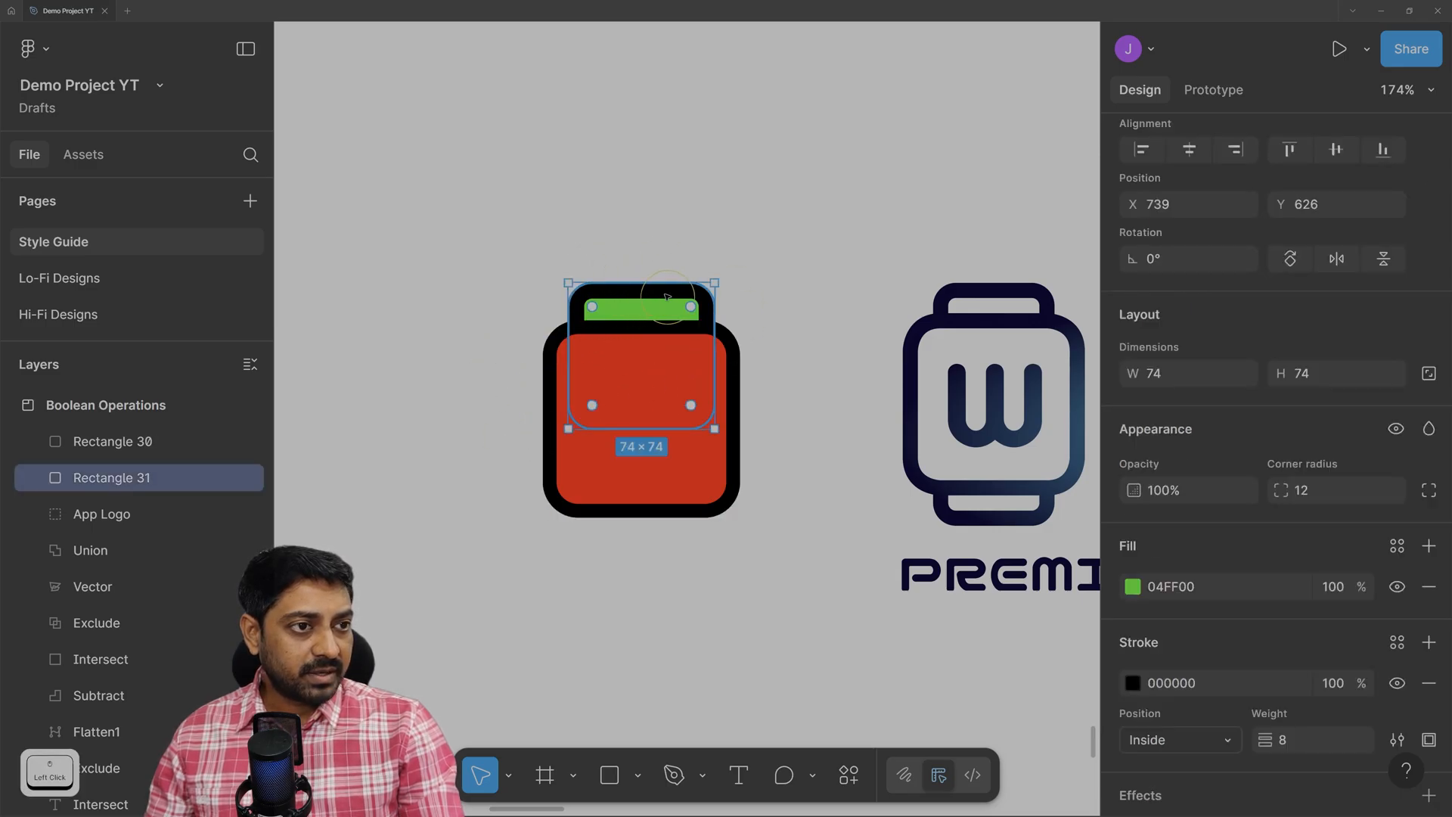
alt+shift+click(668, 296)
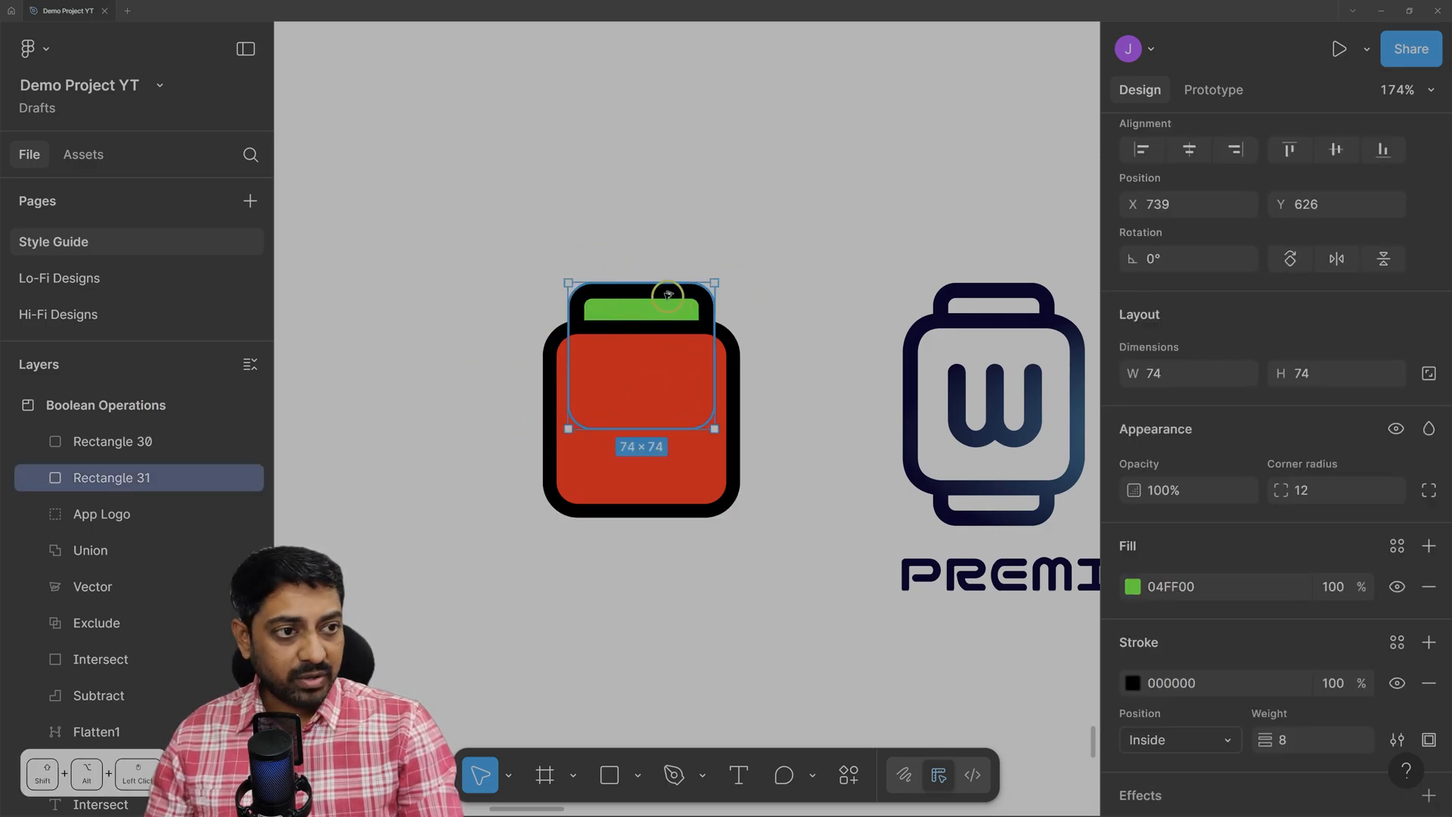
drag(668, 296, 664, 389)
drag(664, 410, 664, 419)
click(689, 419)
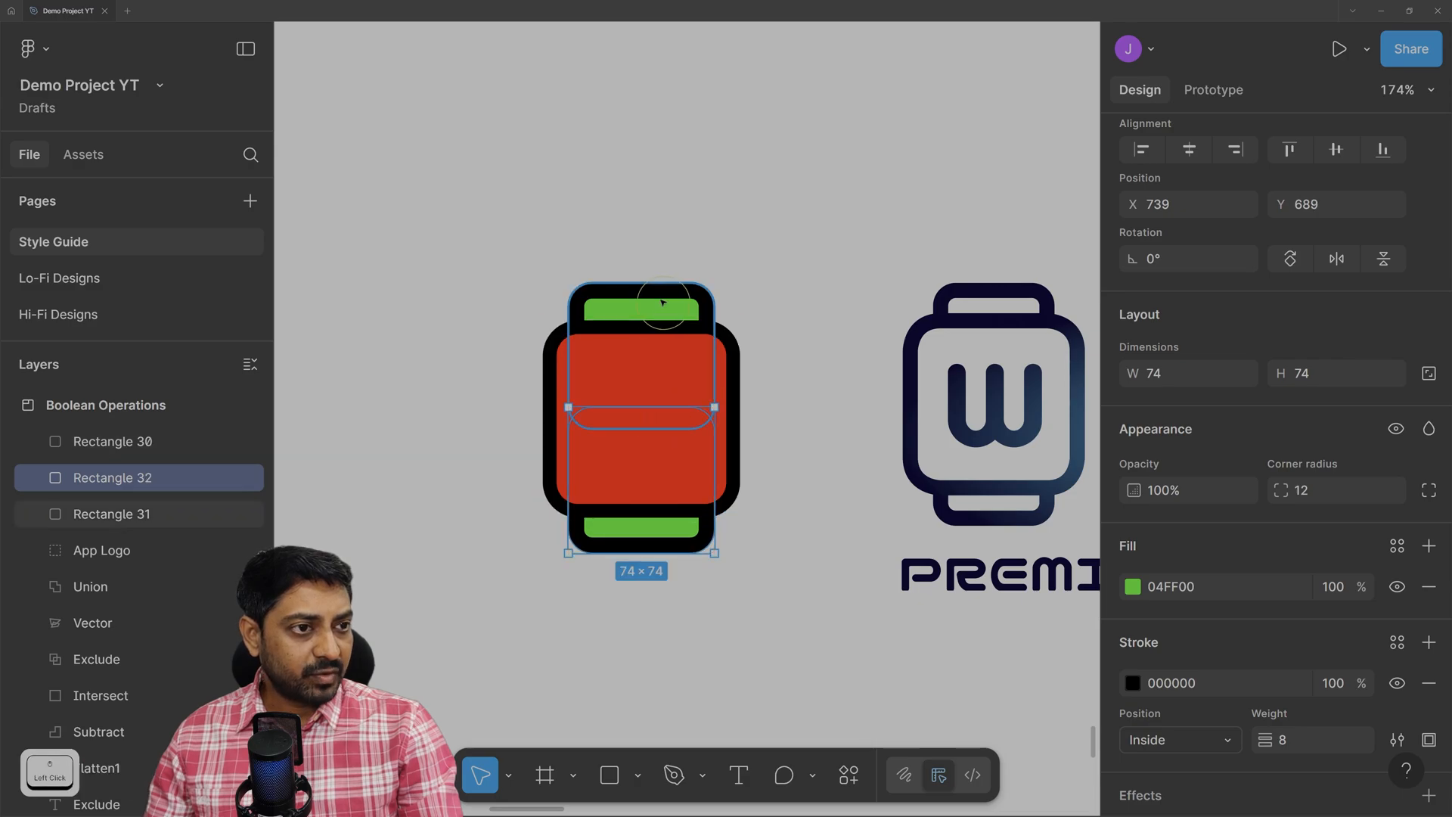
key(Down)
key(Down)
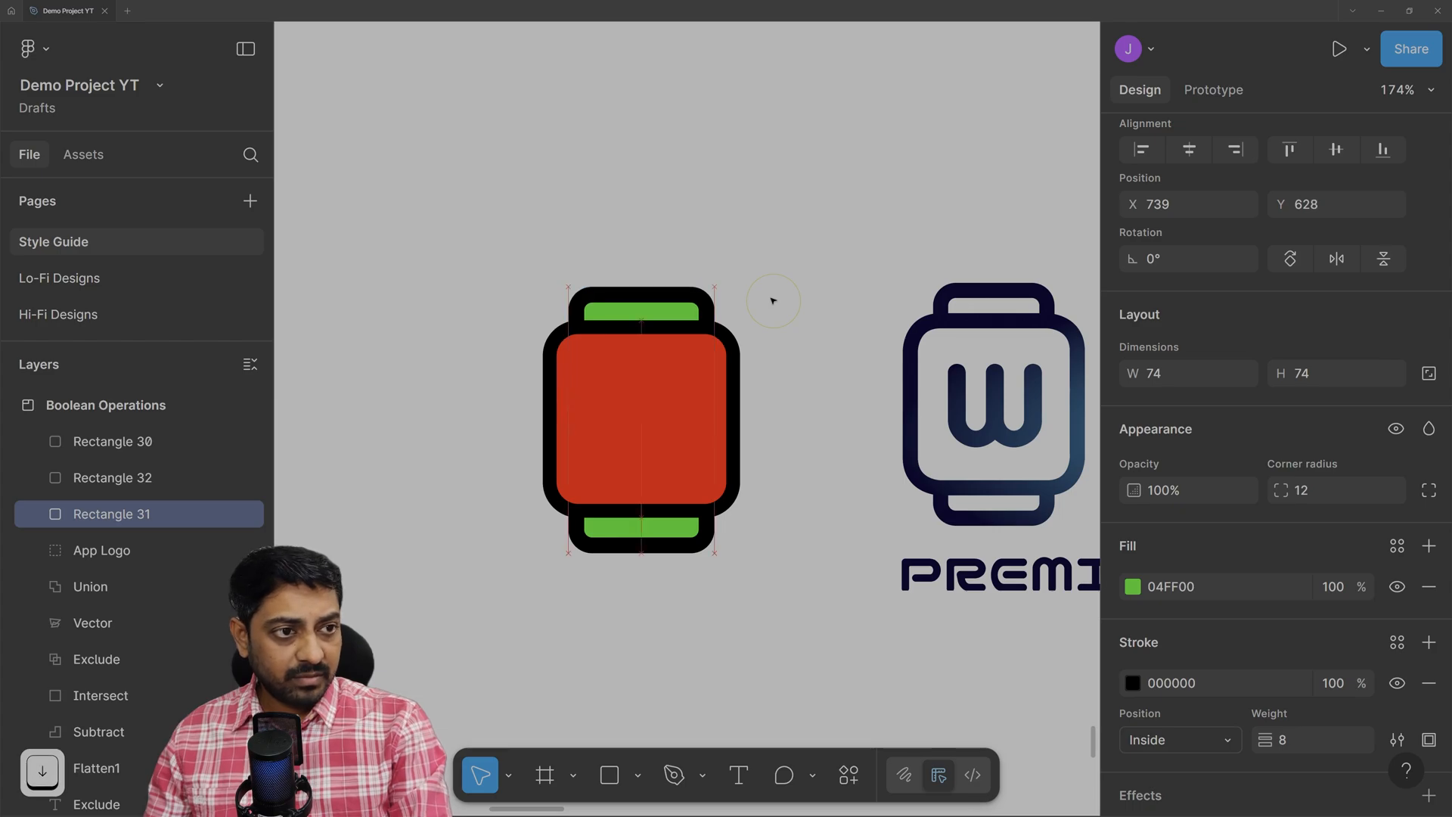
click(611, 543)
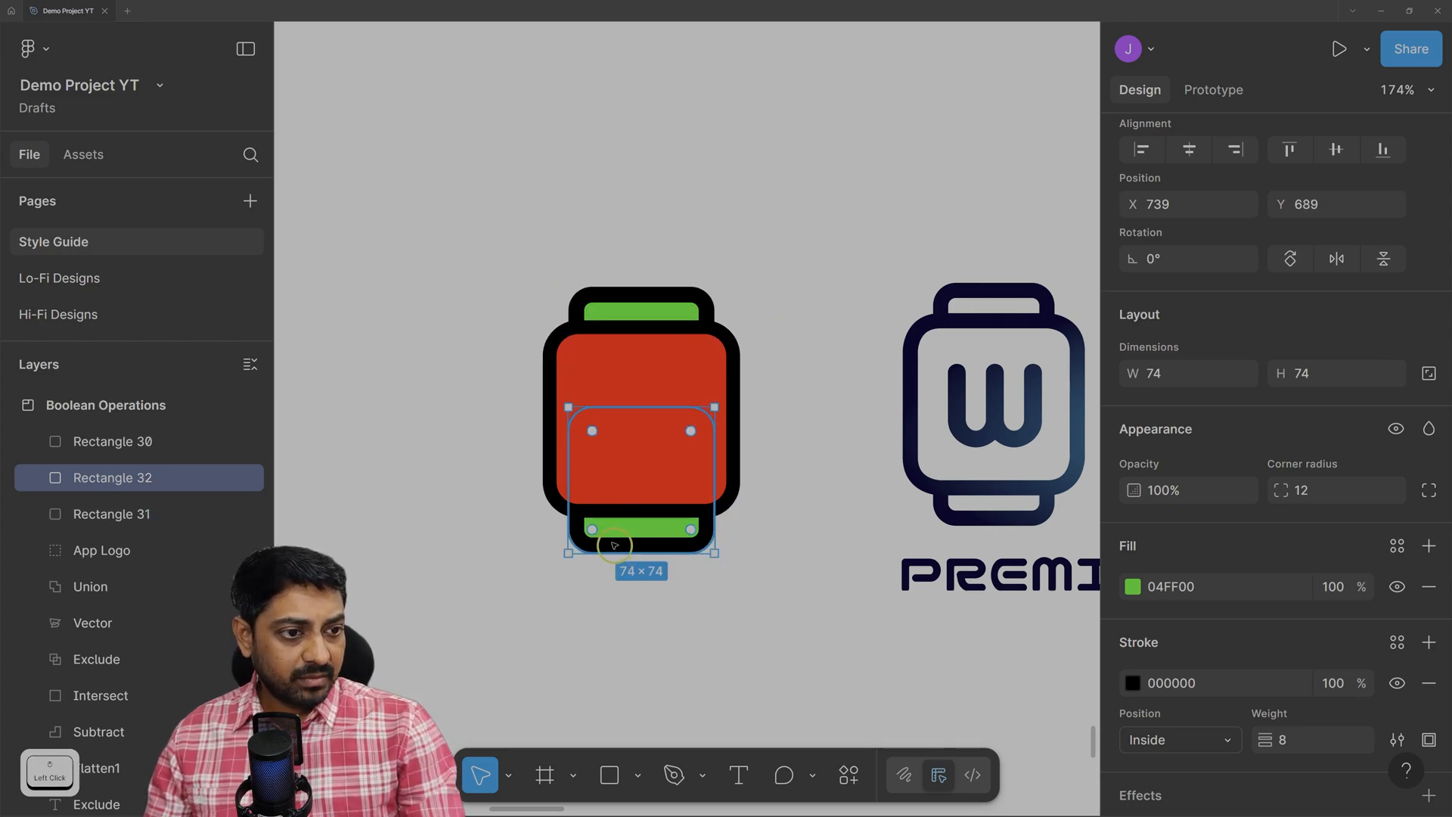
key(Up)
click(443, 298)
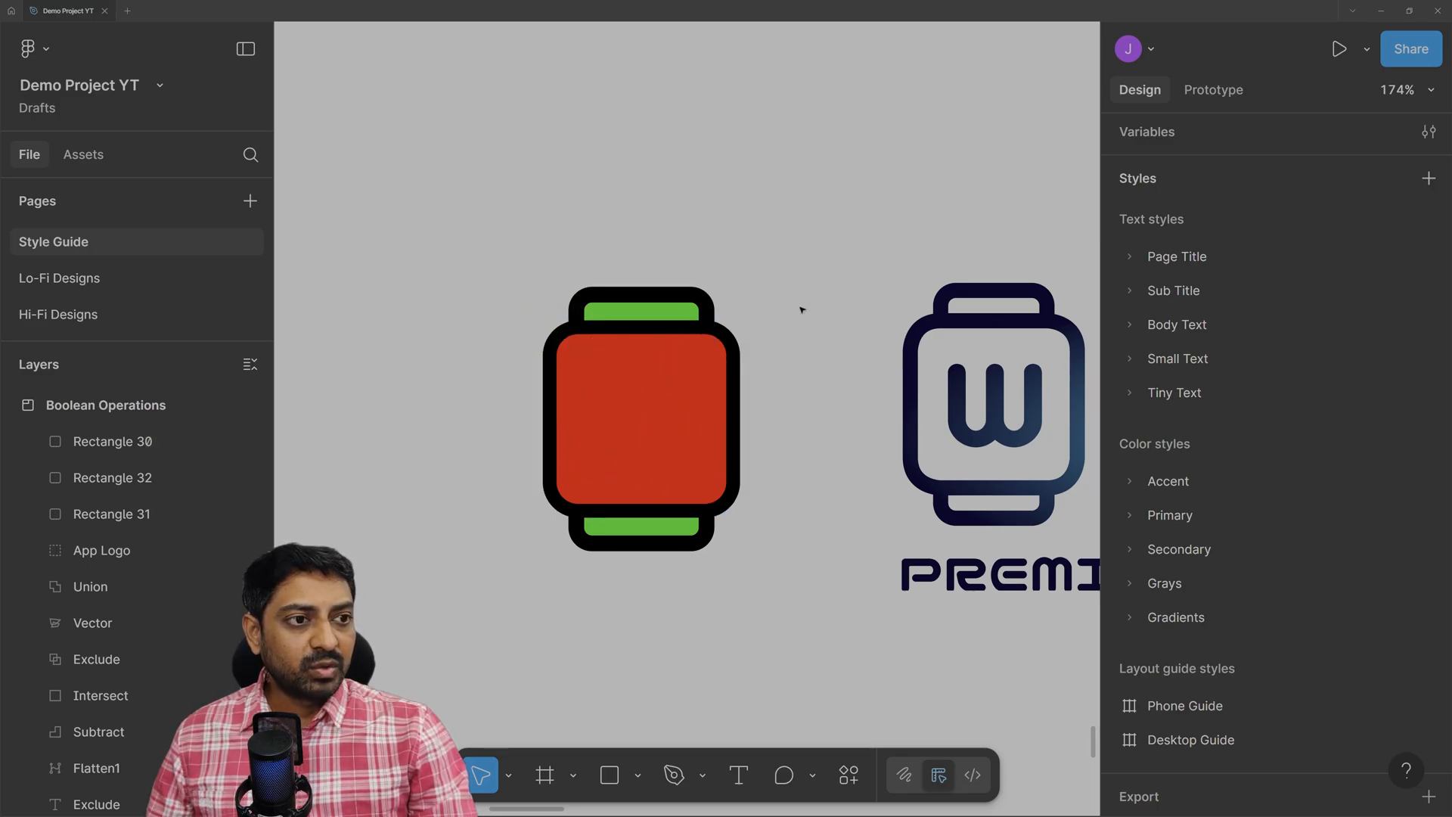
Add a shared FF0000 fill to all three rectangles and hide it, leaving black outlines.
drag(519, 251, 767, 576)
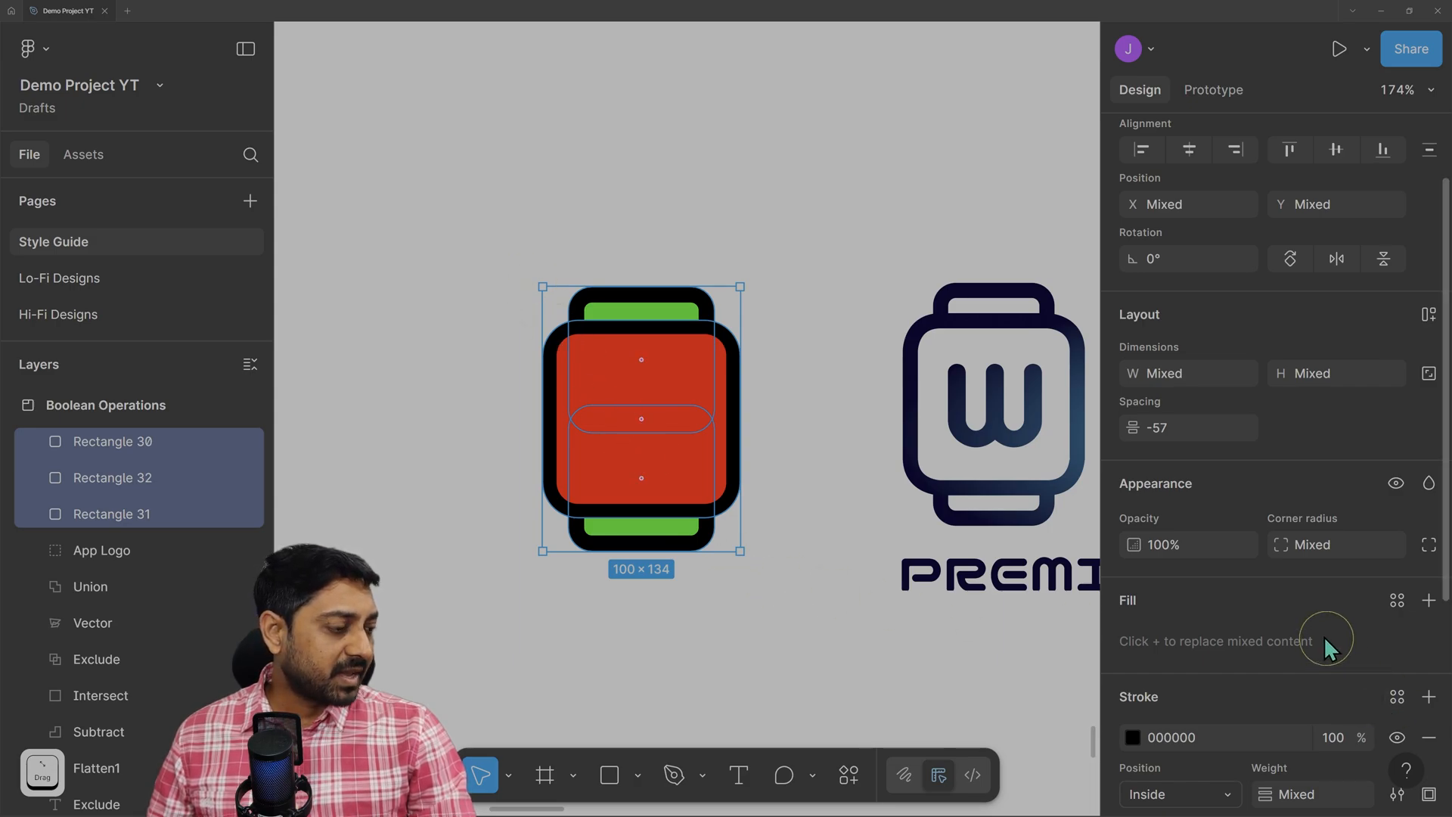
scroll(1326, 636, down, 1)
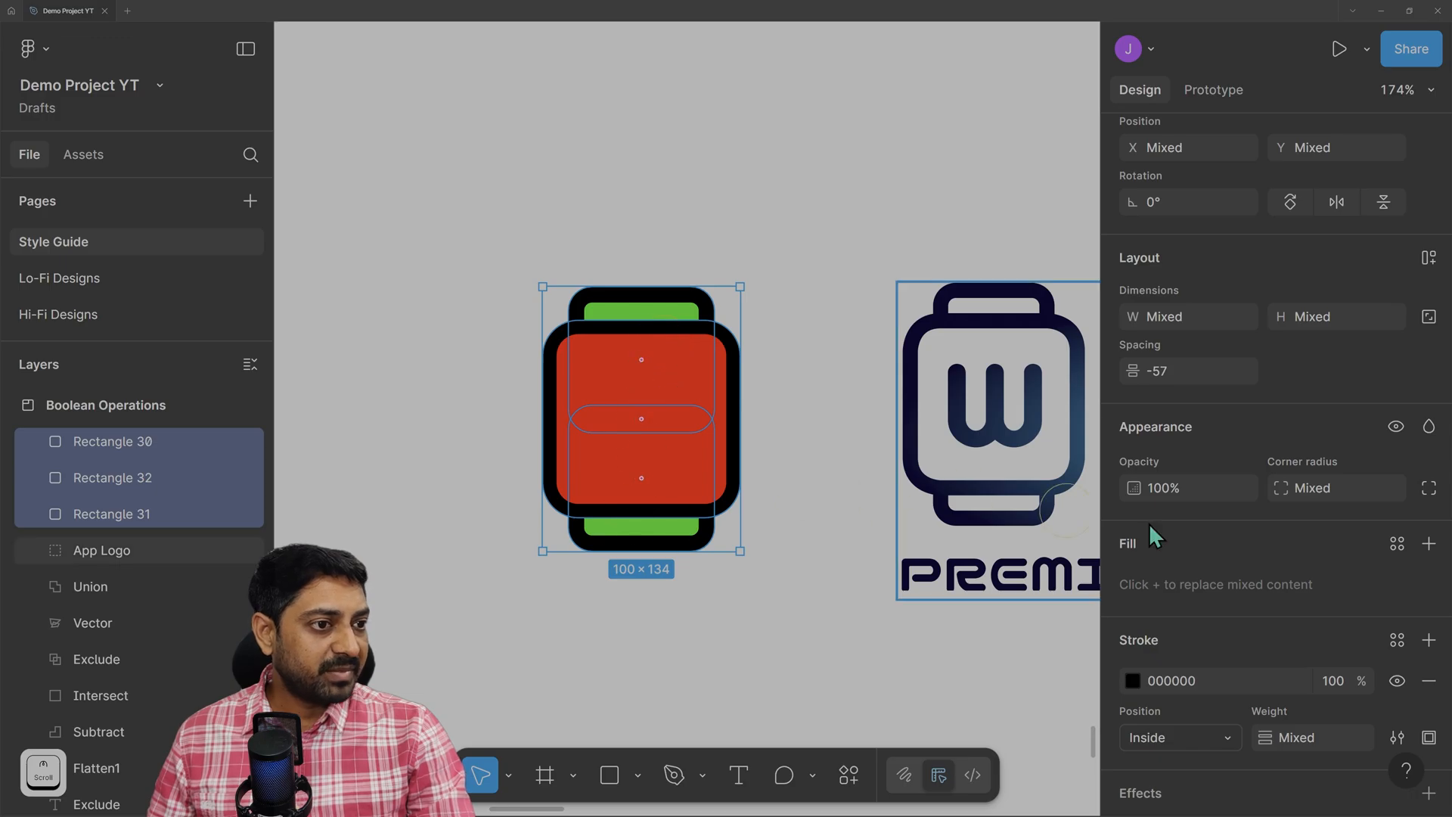
click(1429, 547)
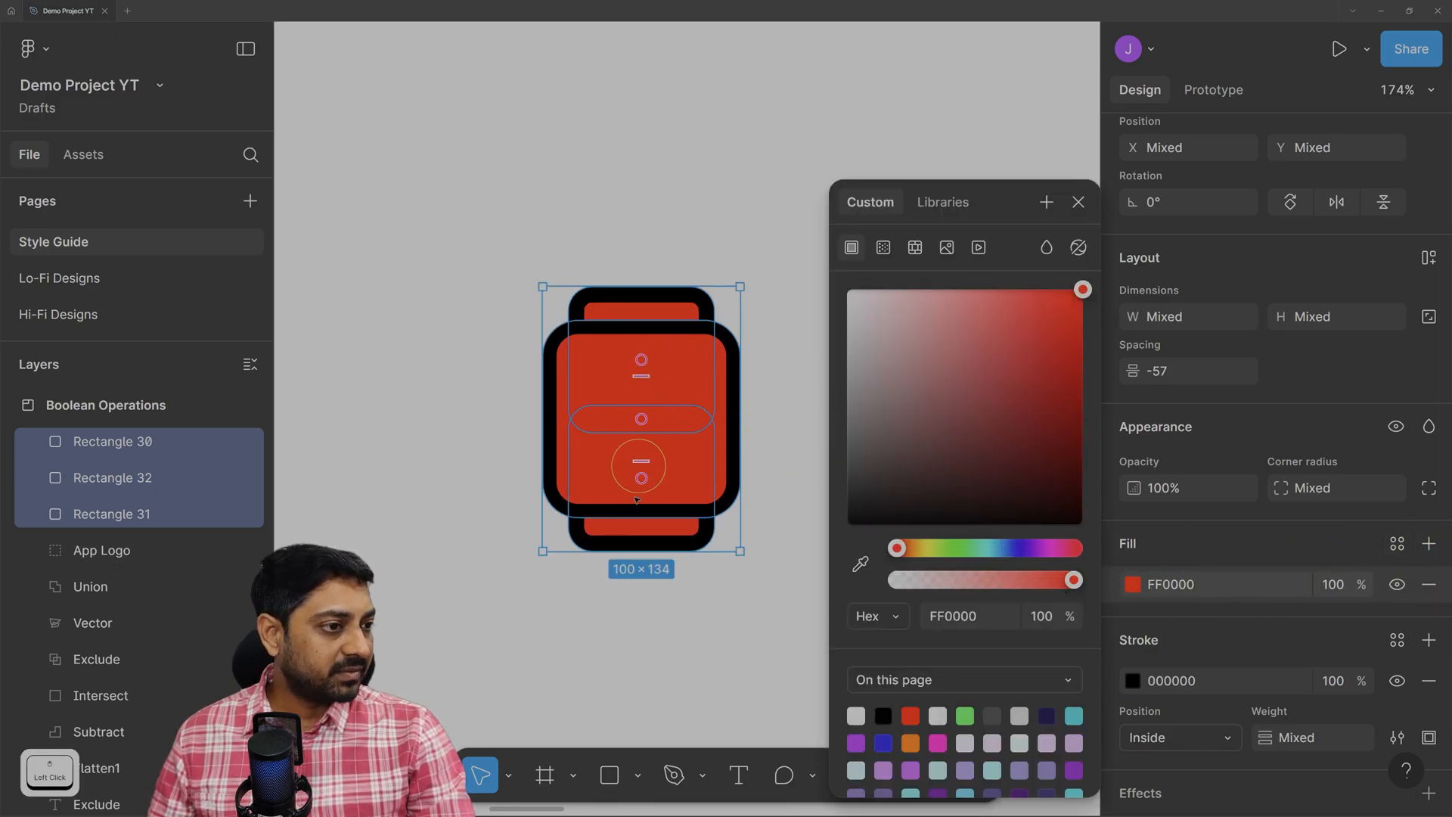
click(1398, 585)
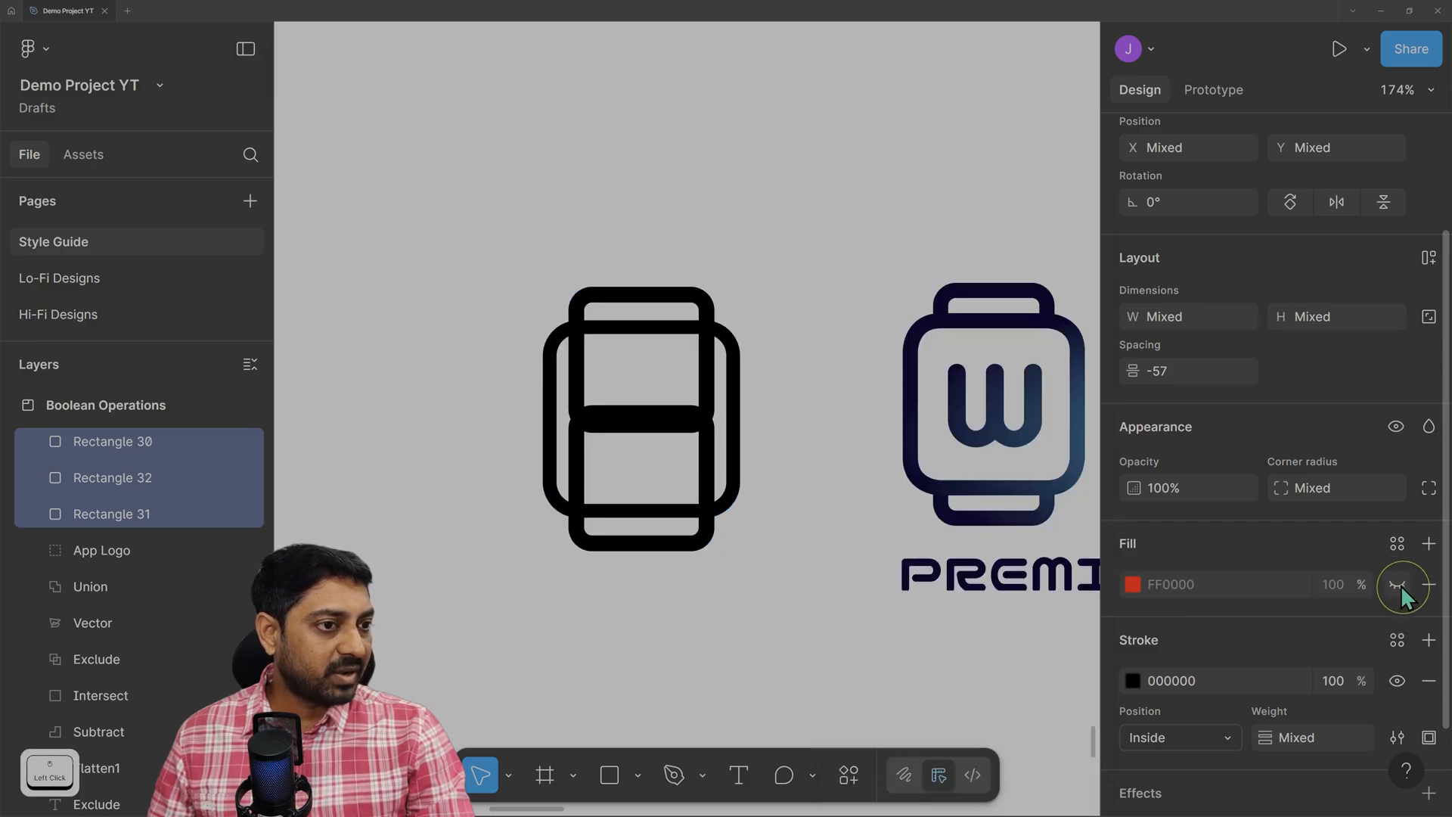
click(814, 251)
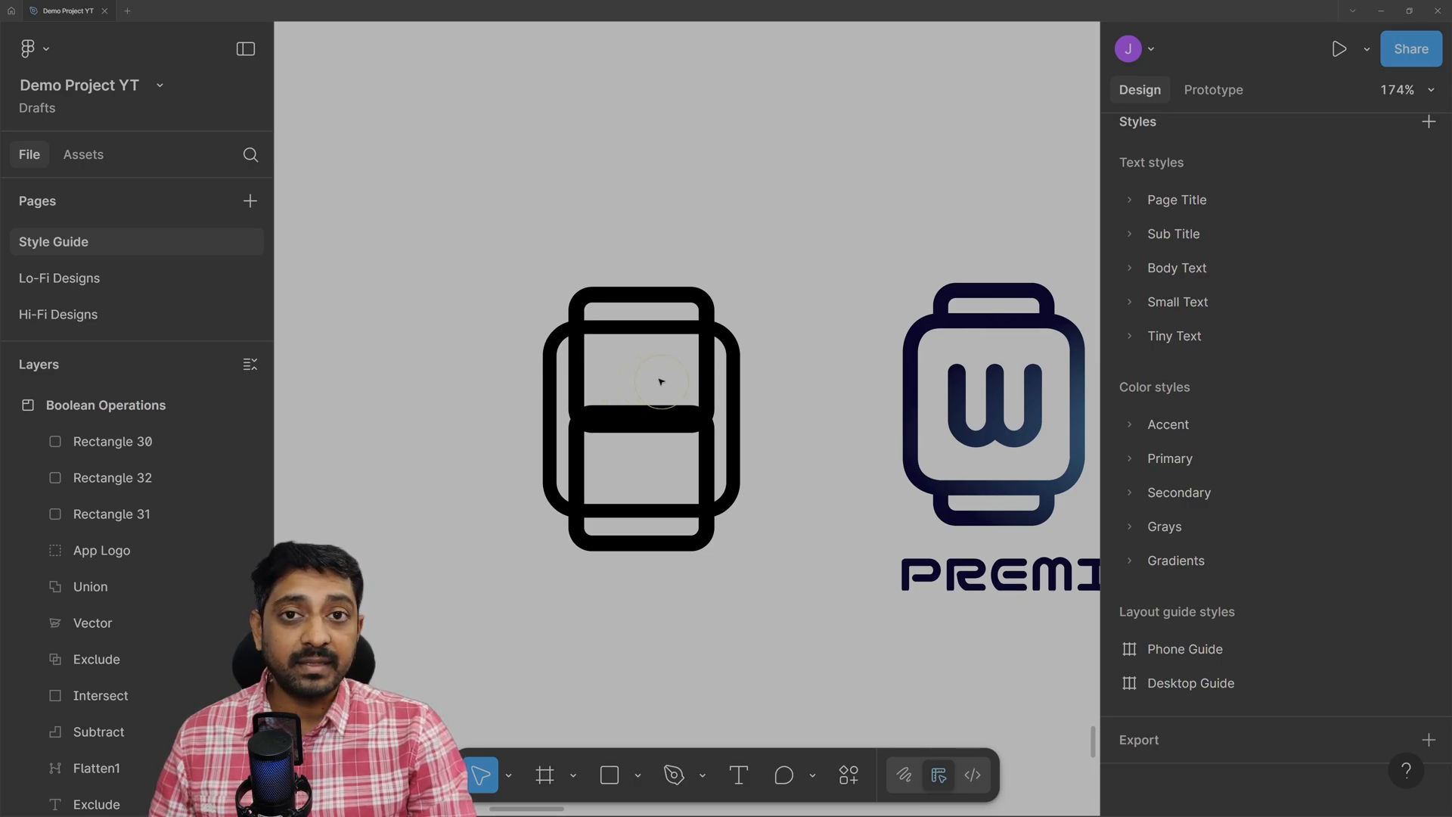
Duplicate the body and top strap above the watch with visible red fill, then open boolean operations.
click(652, 331)
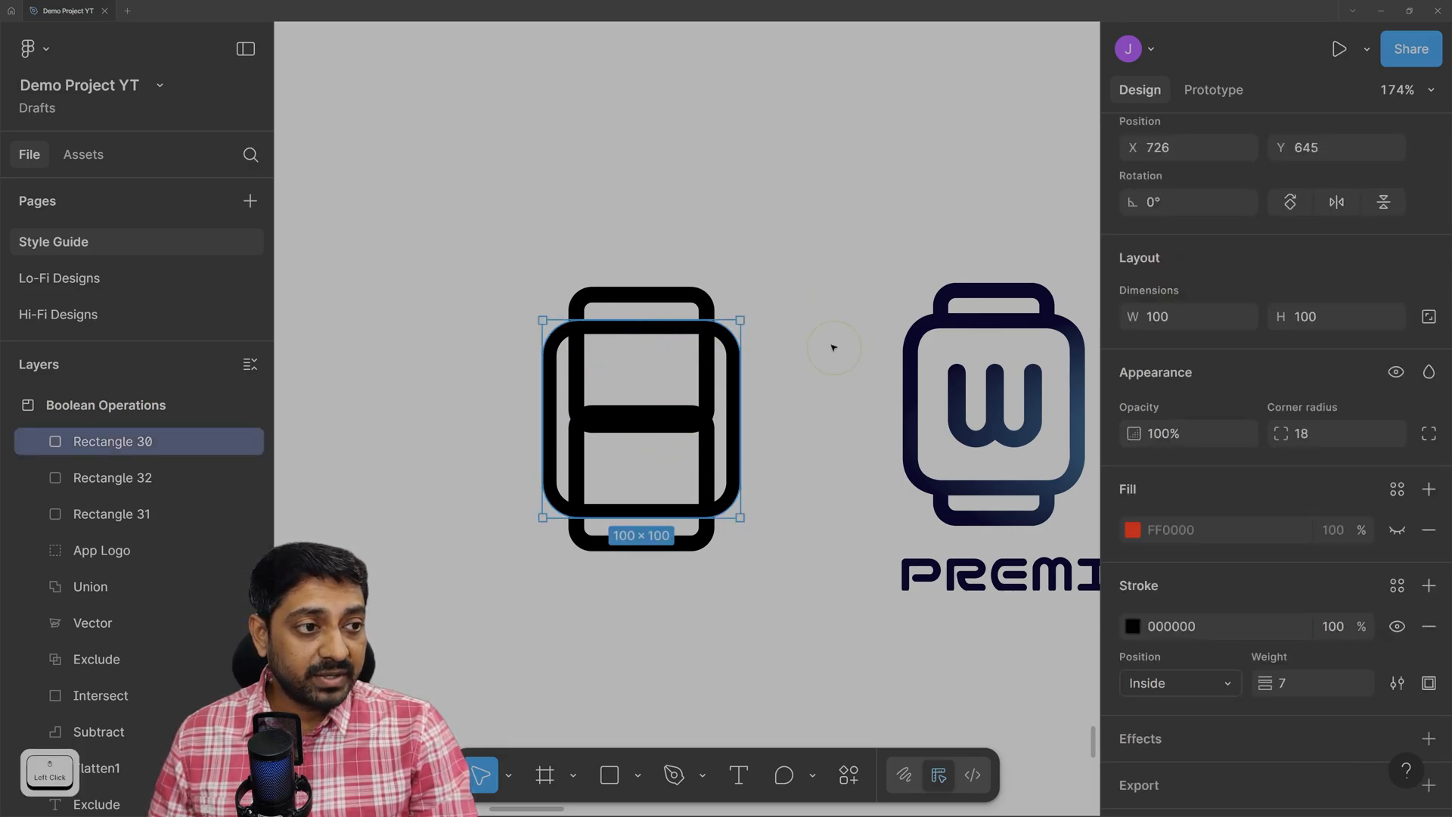
shift+click(649, 295)
scroll(648, 303, up, 3)
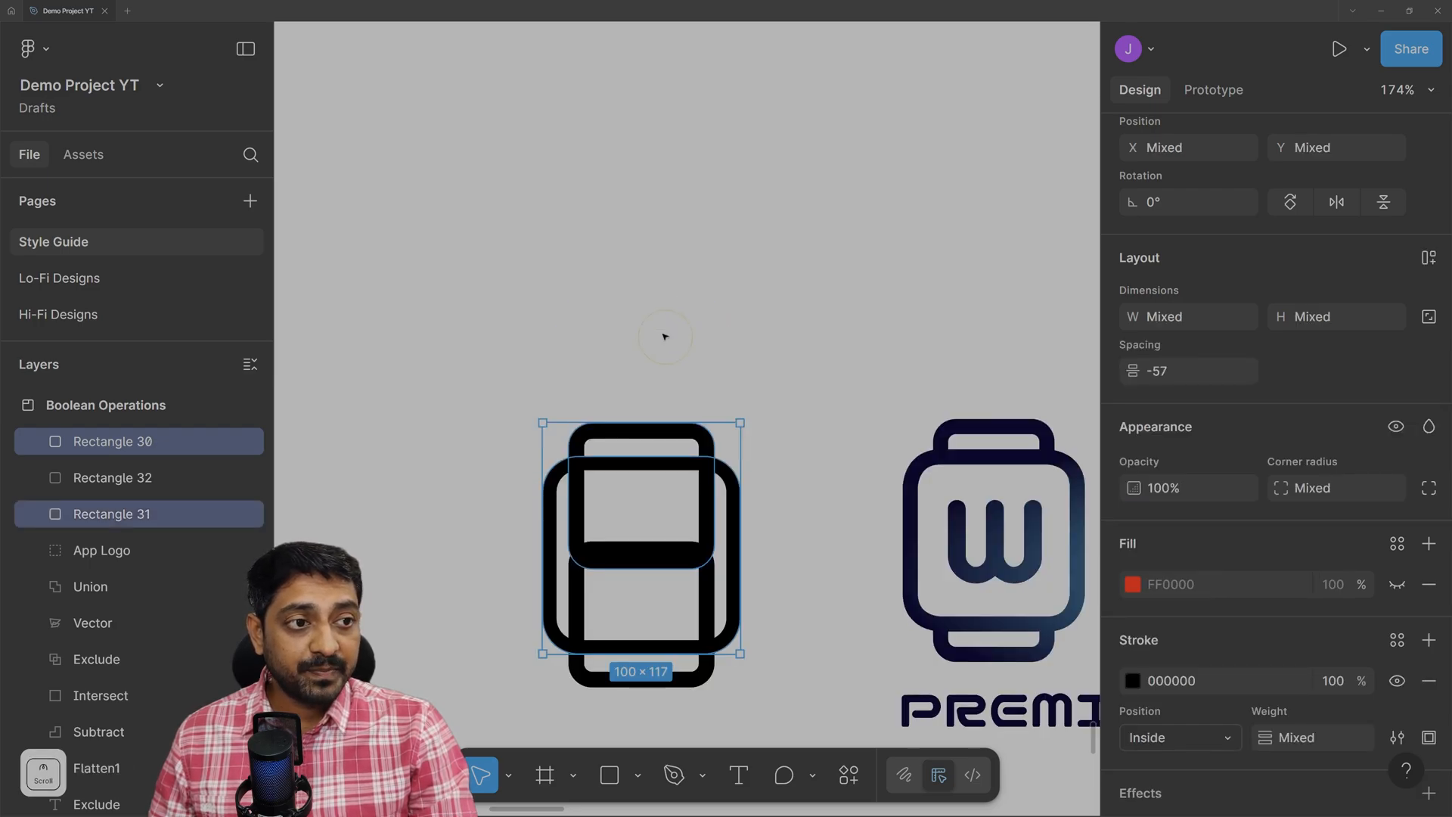
drag(646, 460, 654, 150)
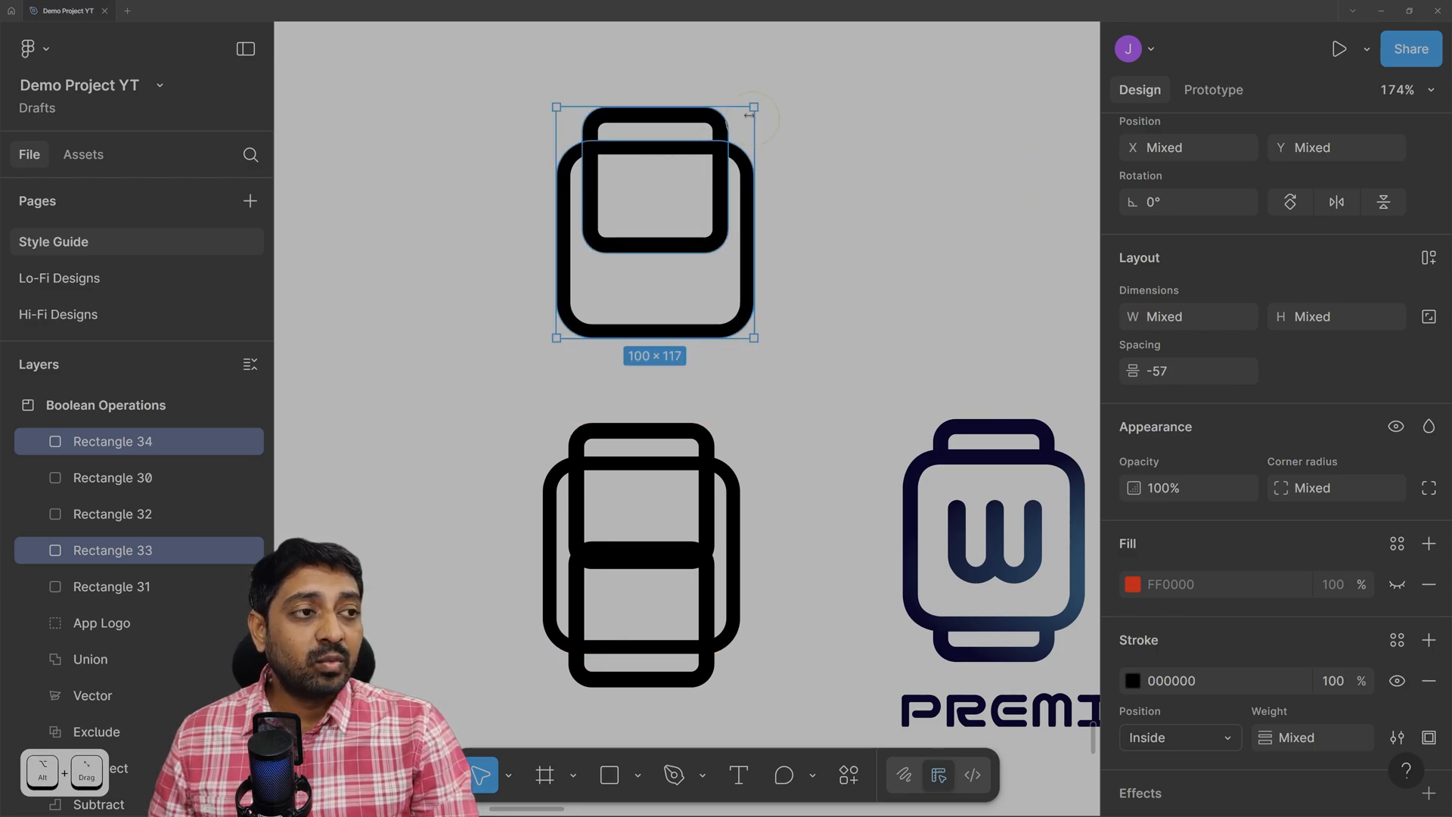
click(1398, 585)
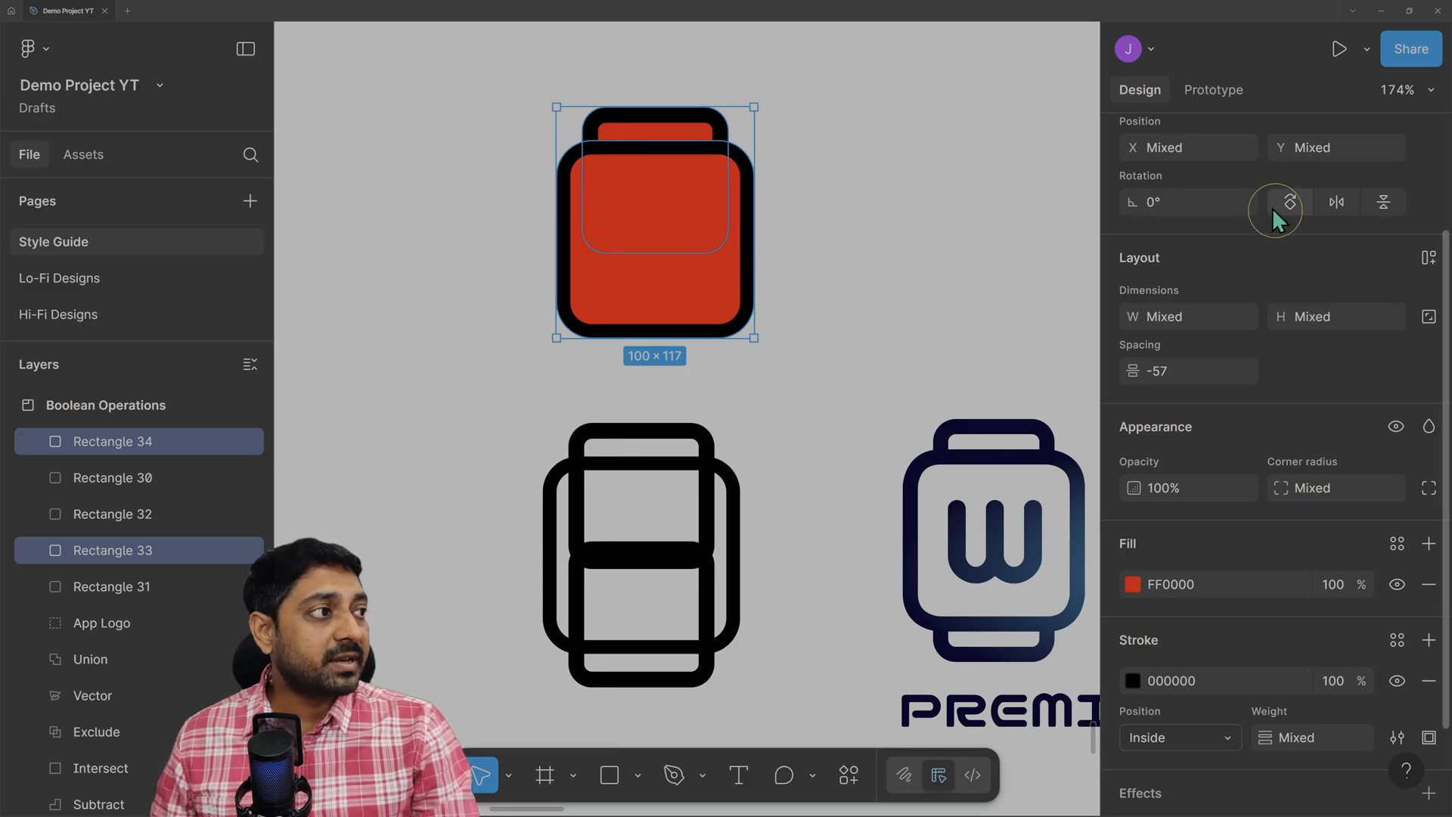
scroll(1275, 214, up, 3)
click(1352, 141)
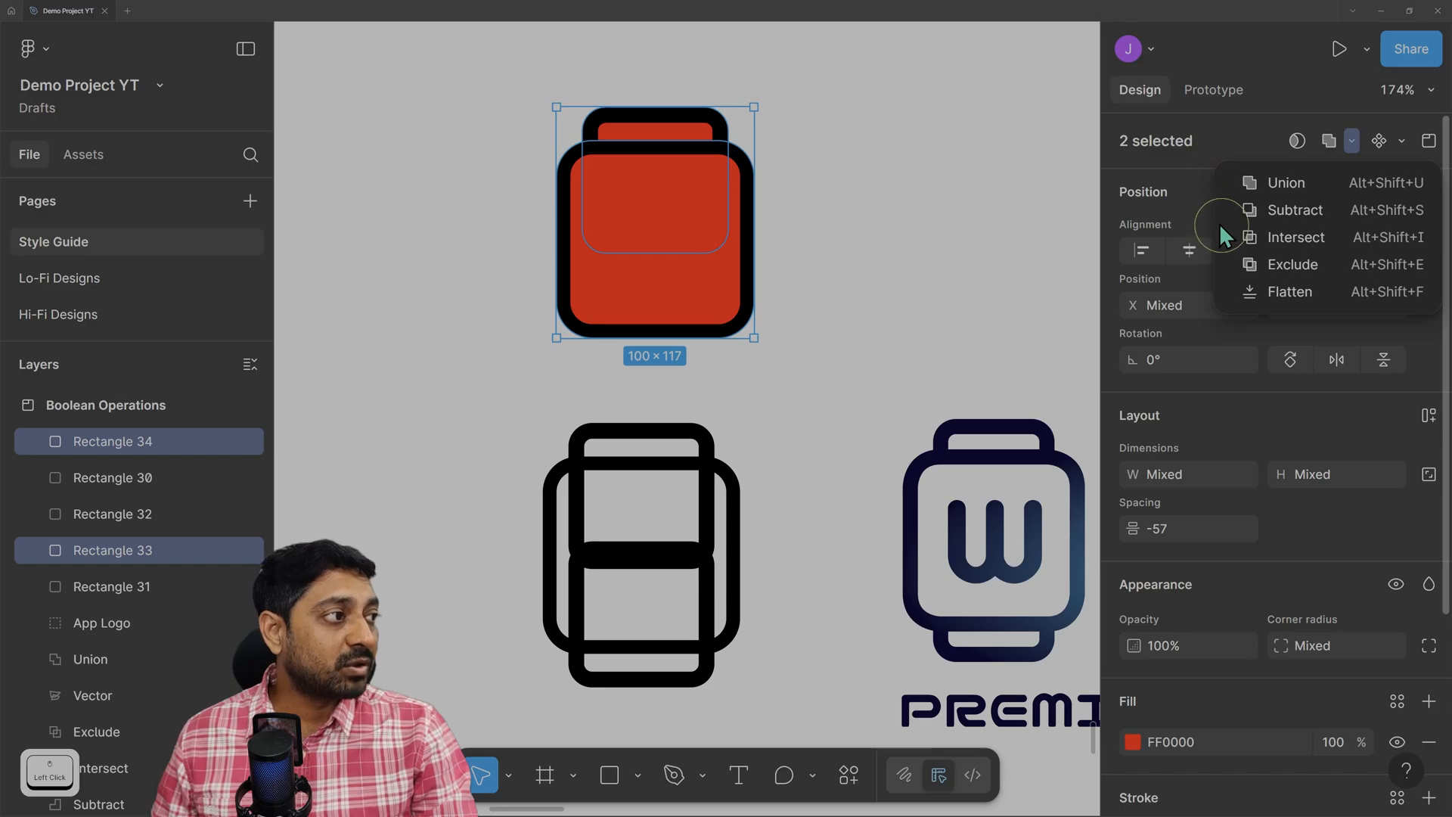
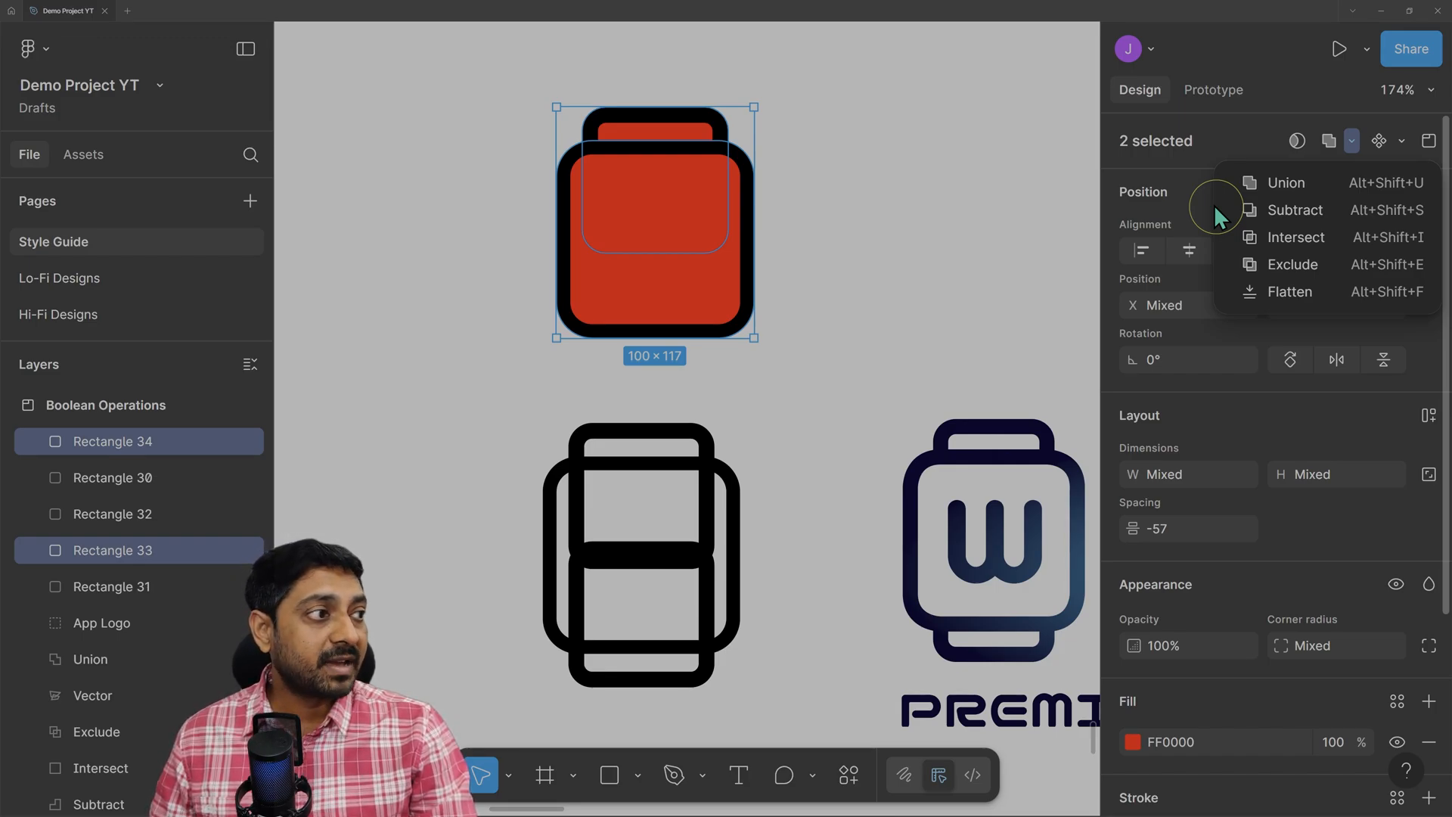
Subtract the two overlapping top rectangles into one 74 × 17.7 red shape and reselect it.
click(1277, 211)
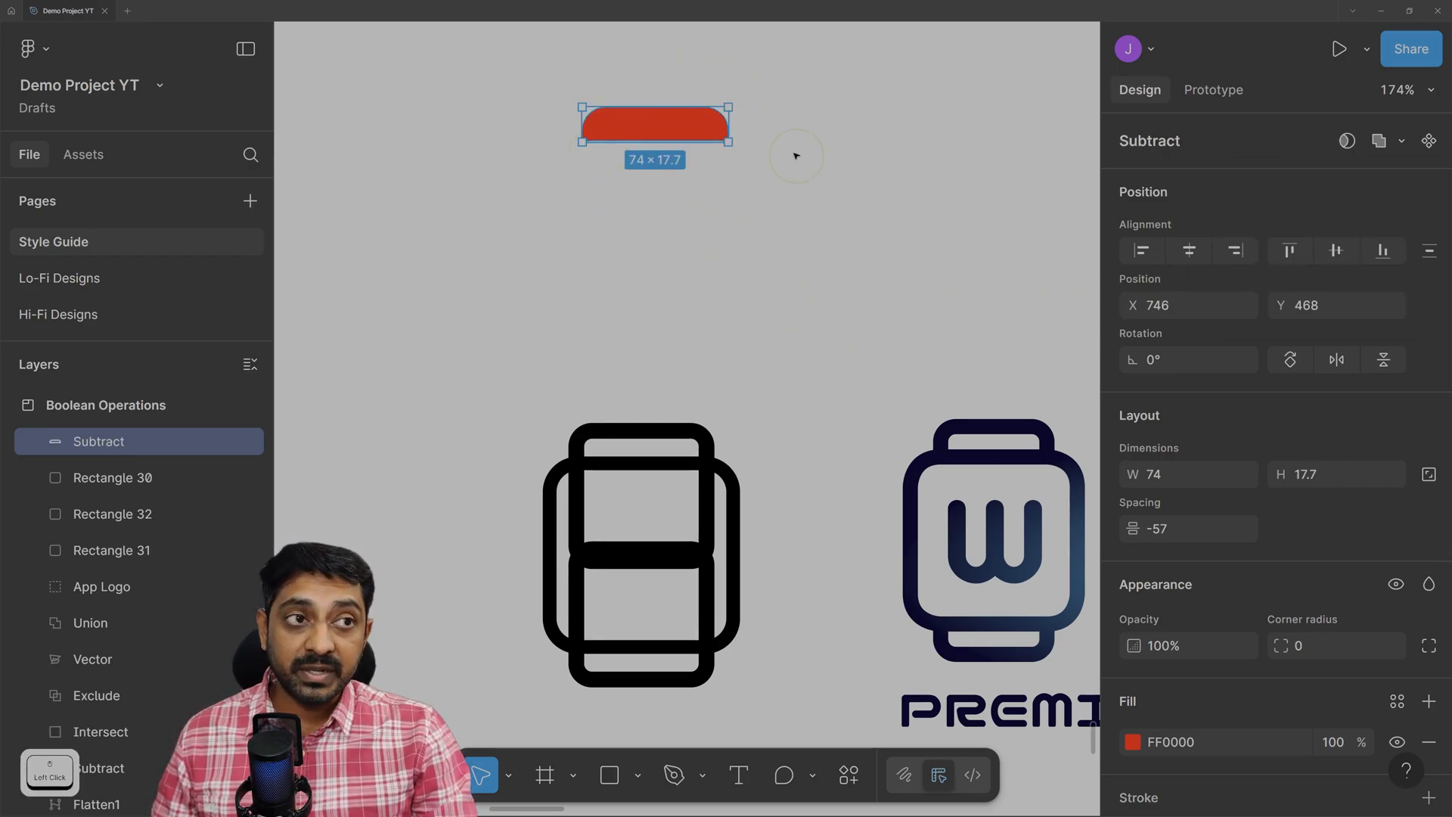
click(605, 174)
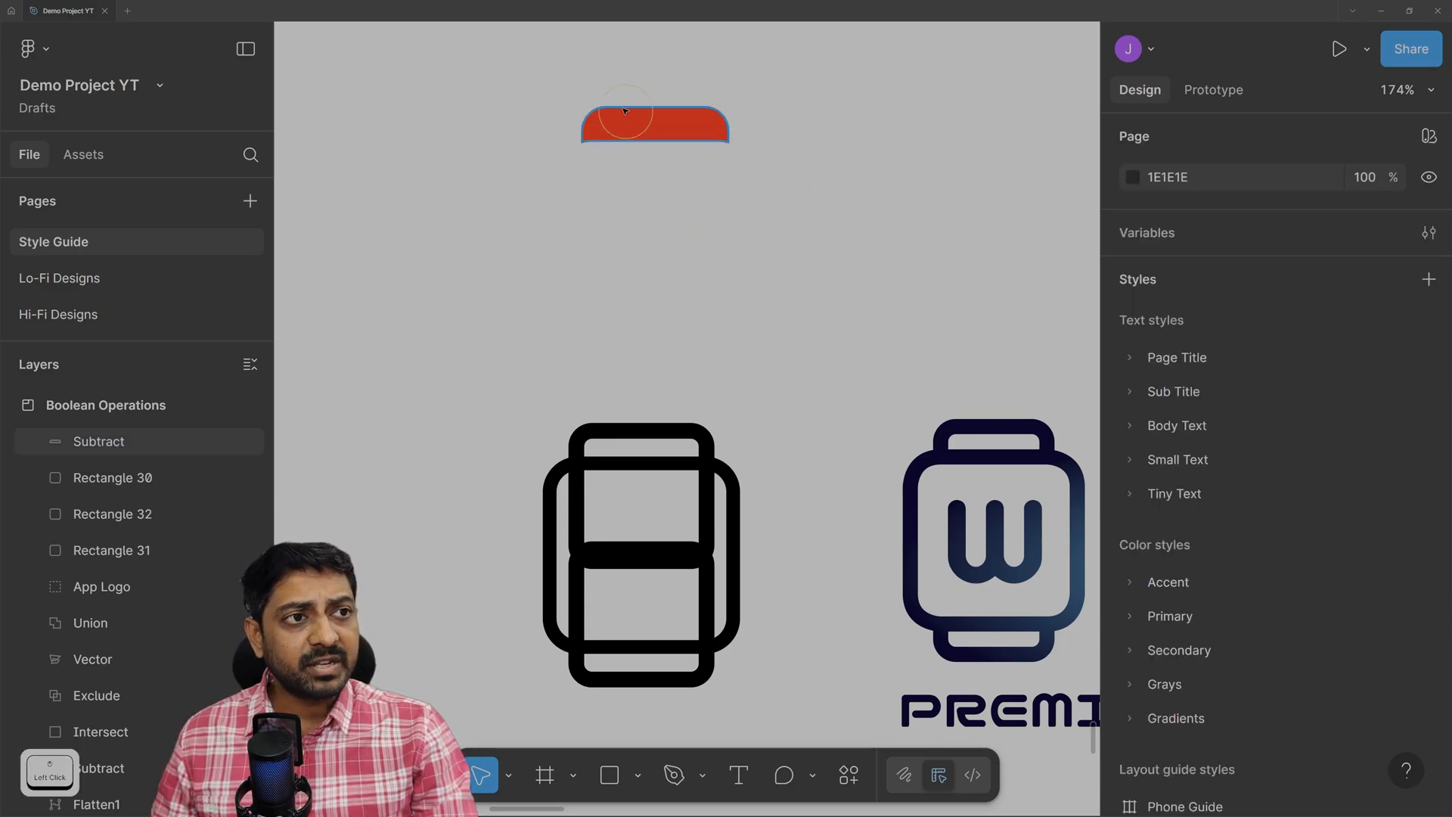
click(645, 128)
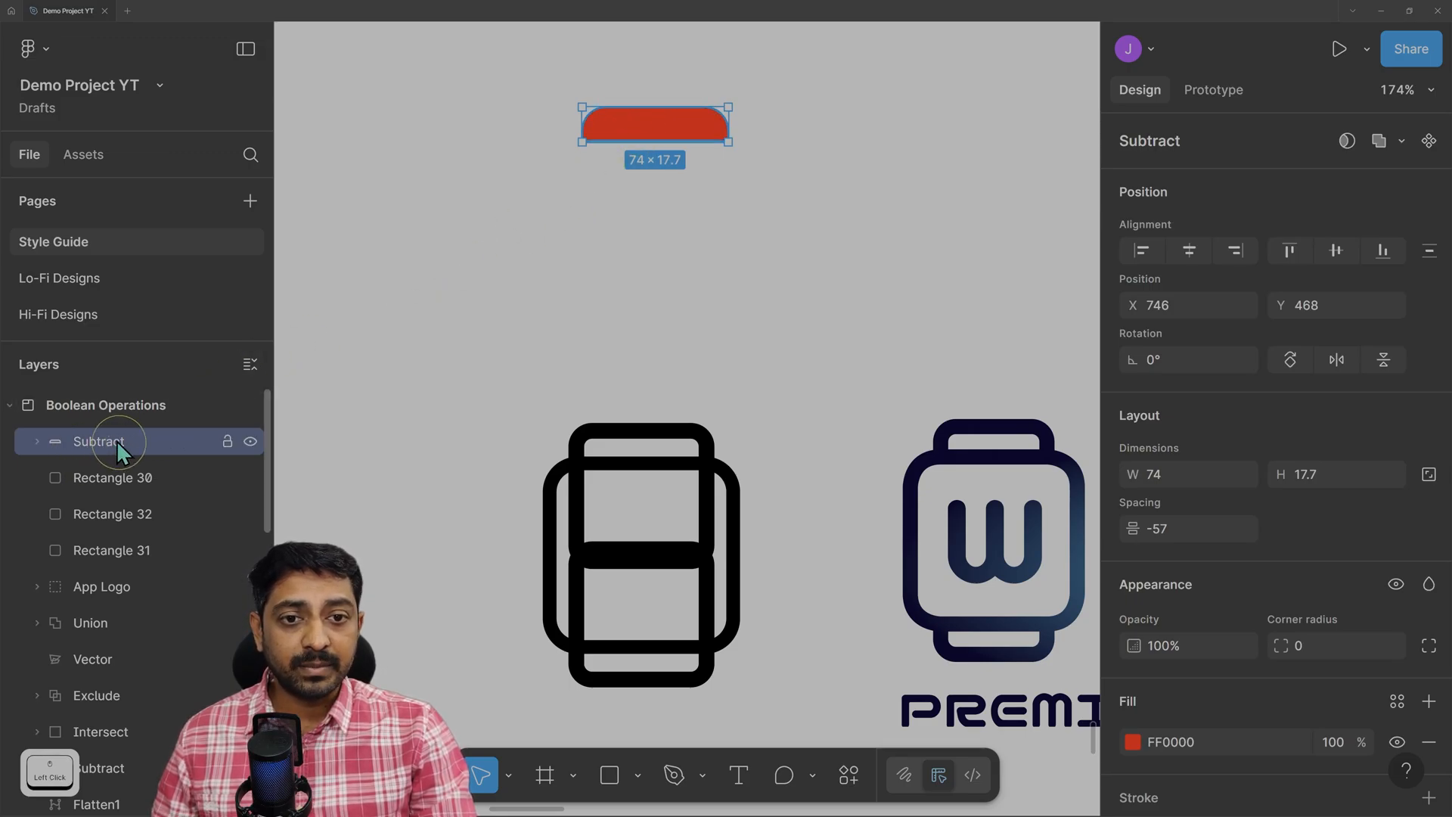
Hide Rectangle 33's fill inside the Subtract layer to leave a hollow arched band.
click(37, 441)
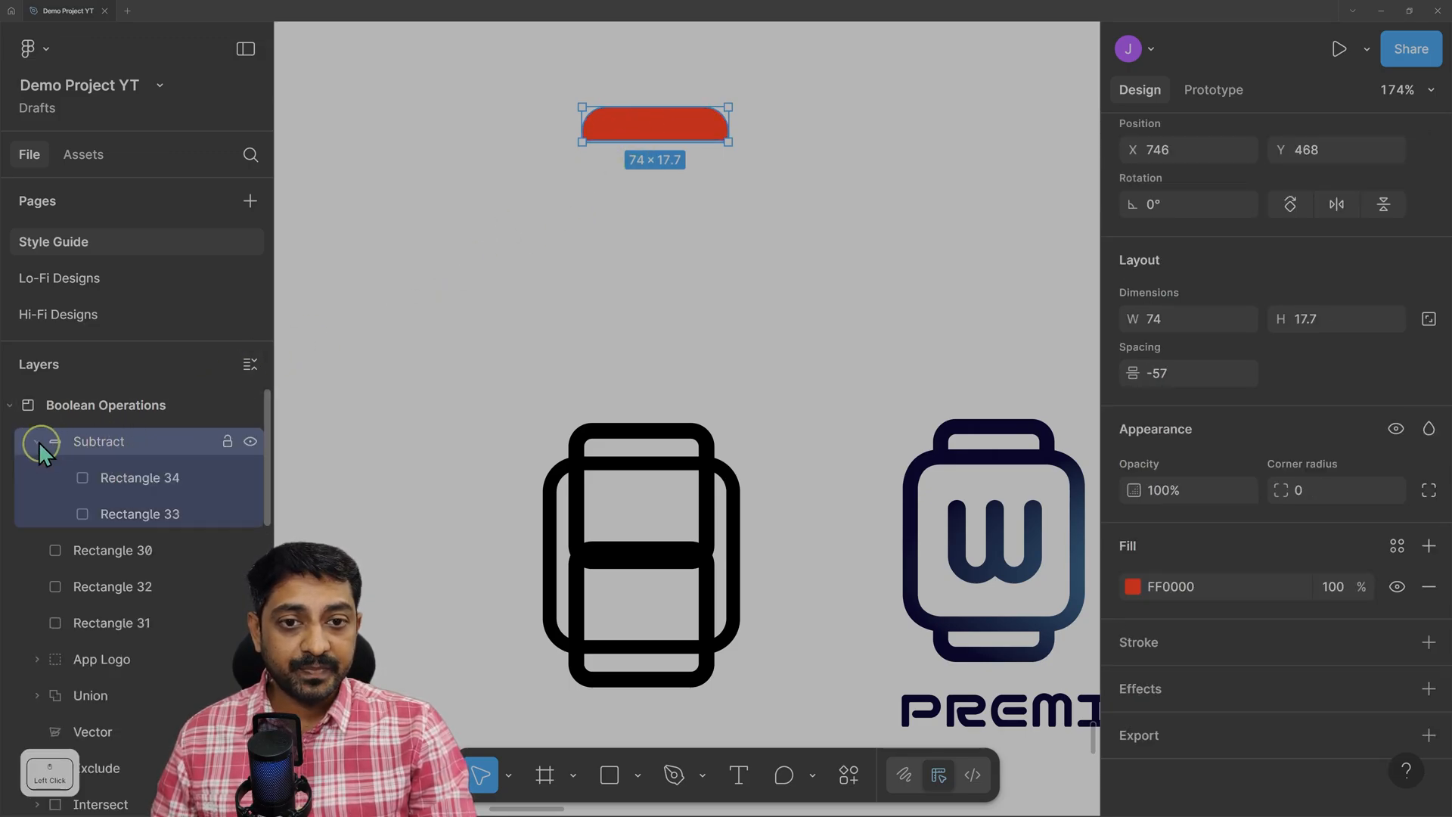
click(144, 490)
click(136, 516)
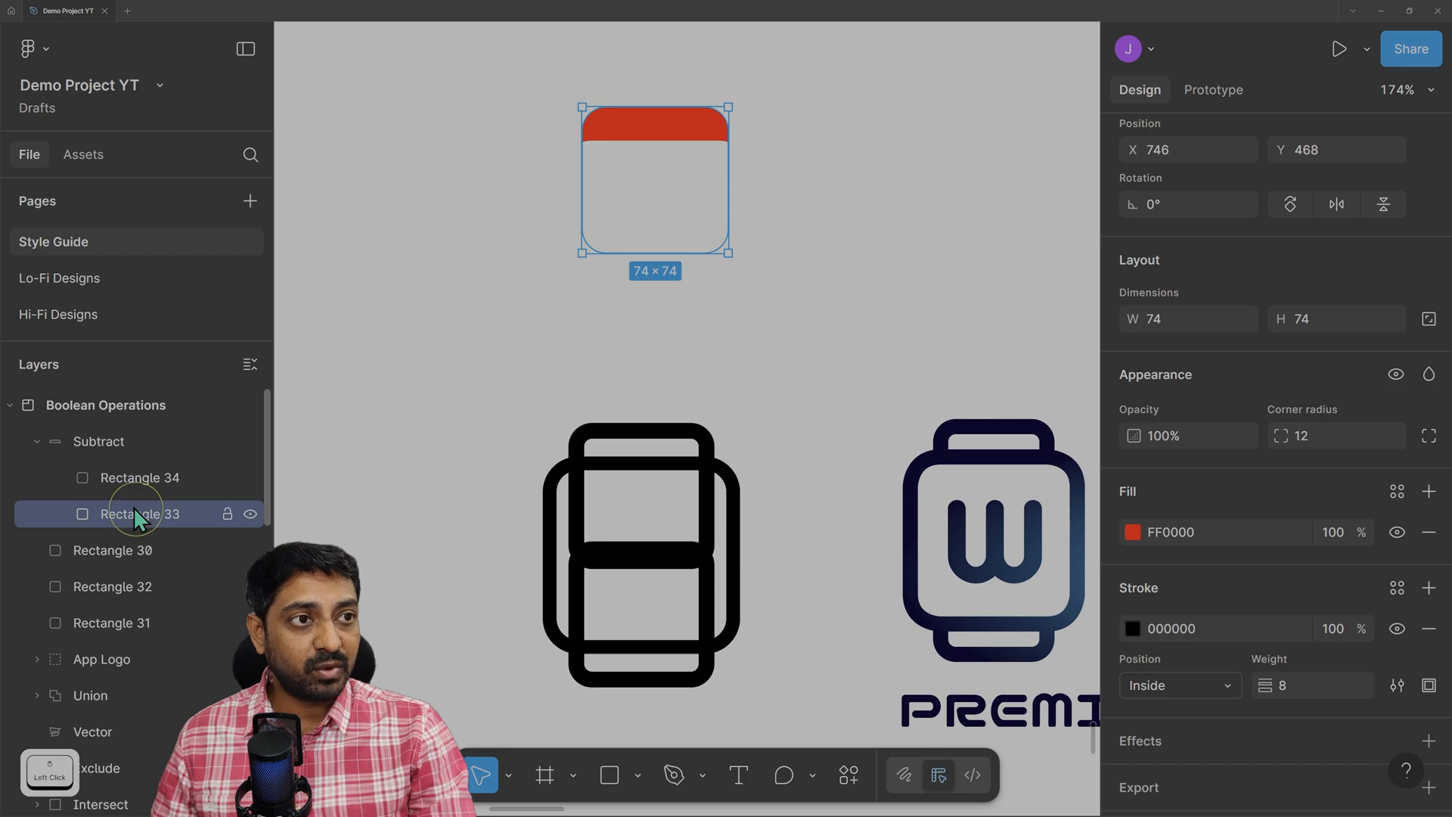
click(1397, 534)
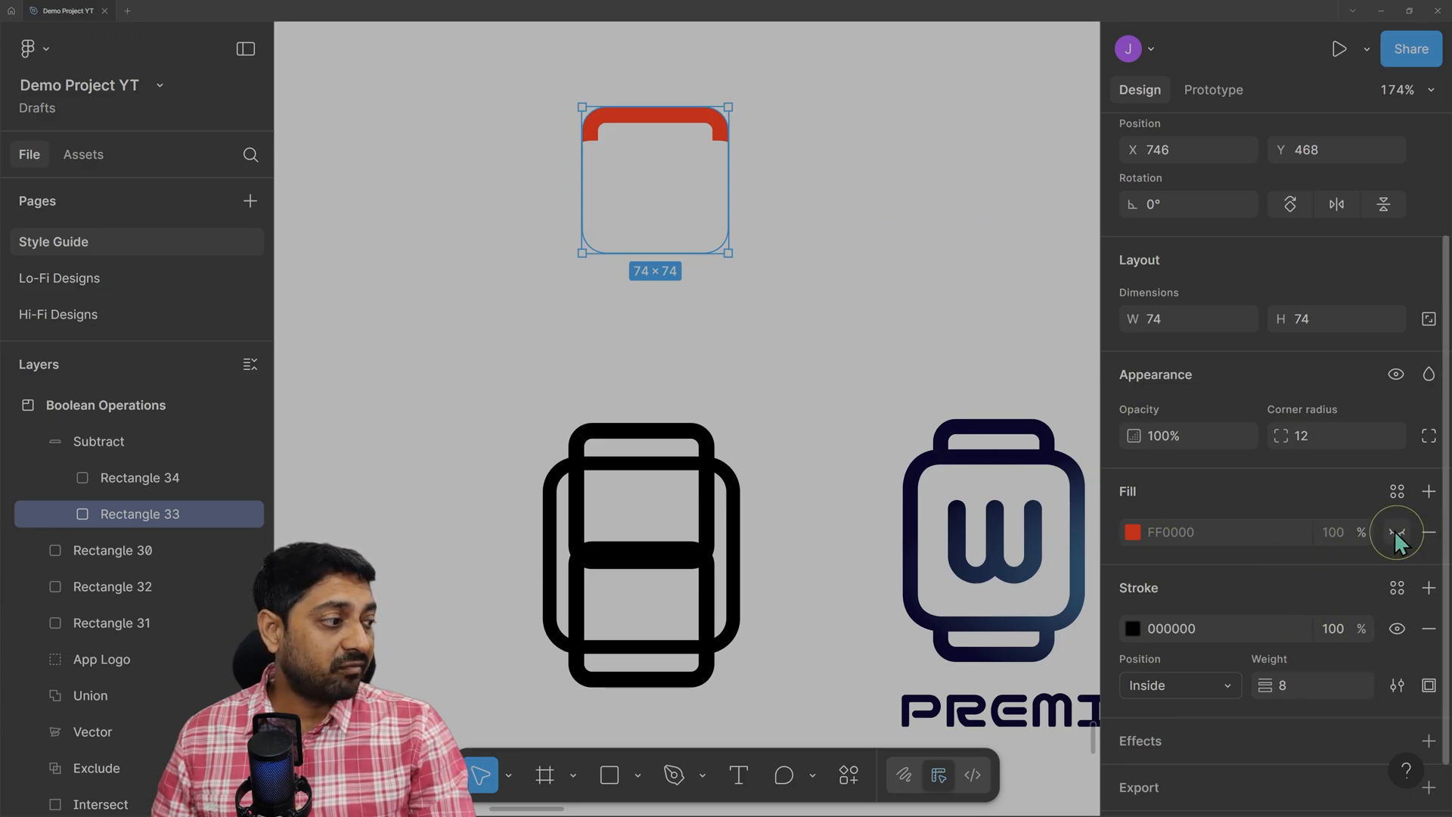
click(91, 445)
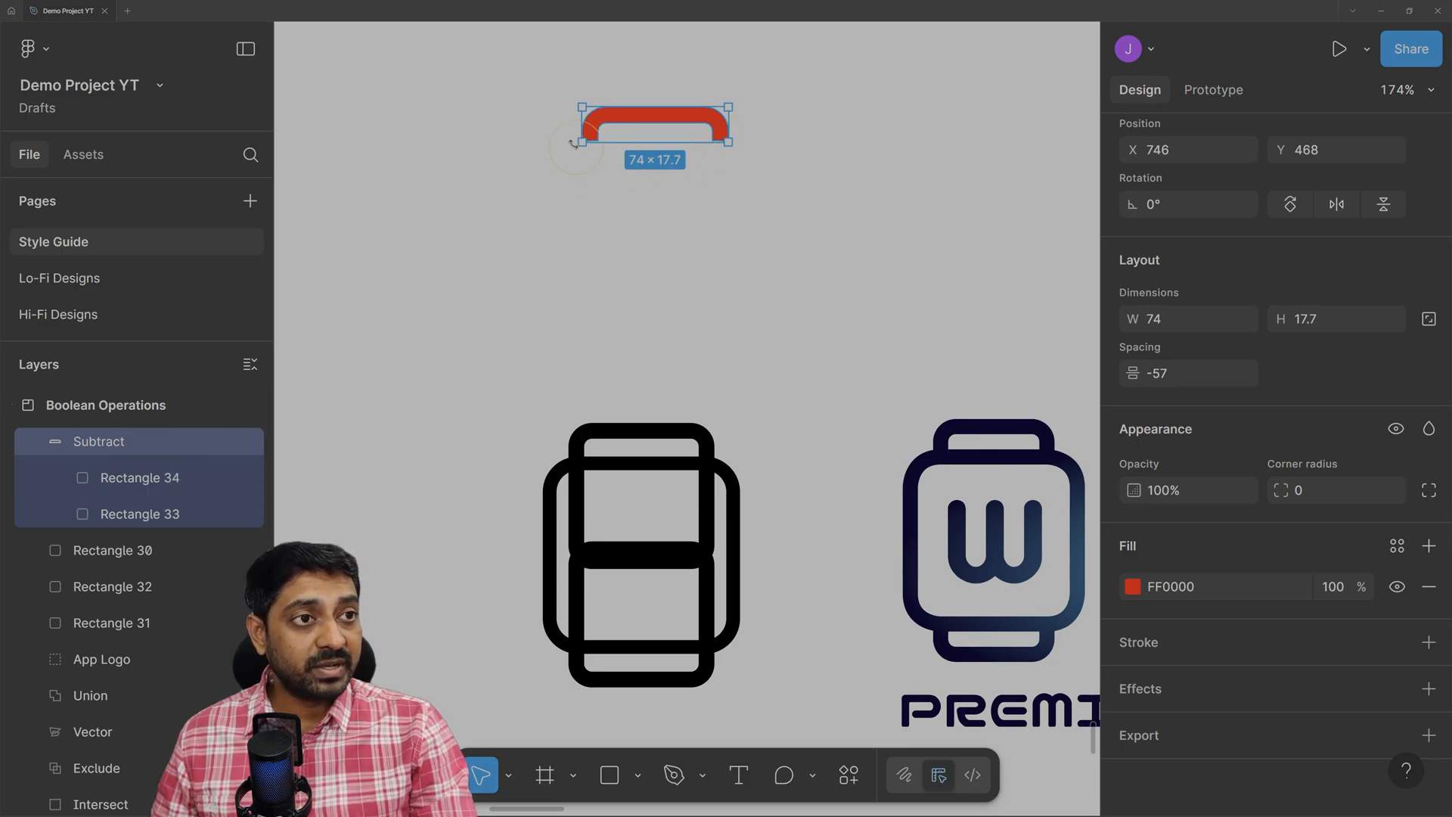
Change the strap cap's fill from red to black (000000).
click(1135, 587)
drag(966, 378, 733, 663)
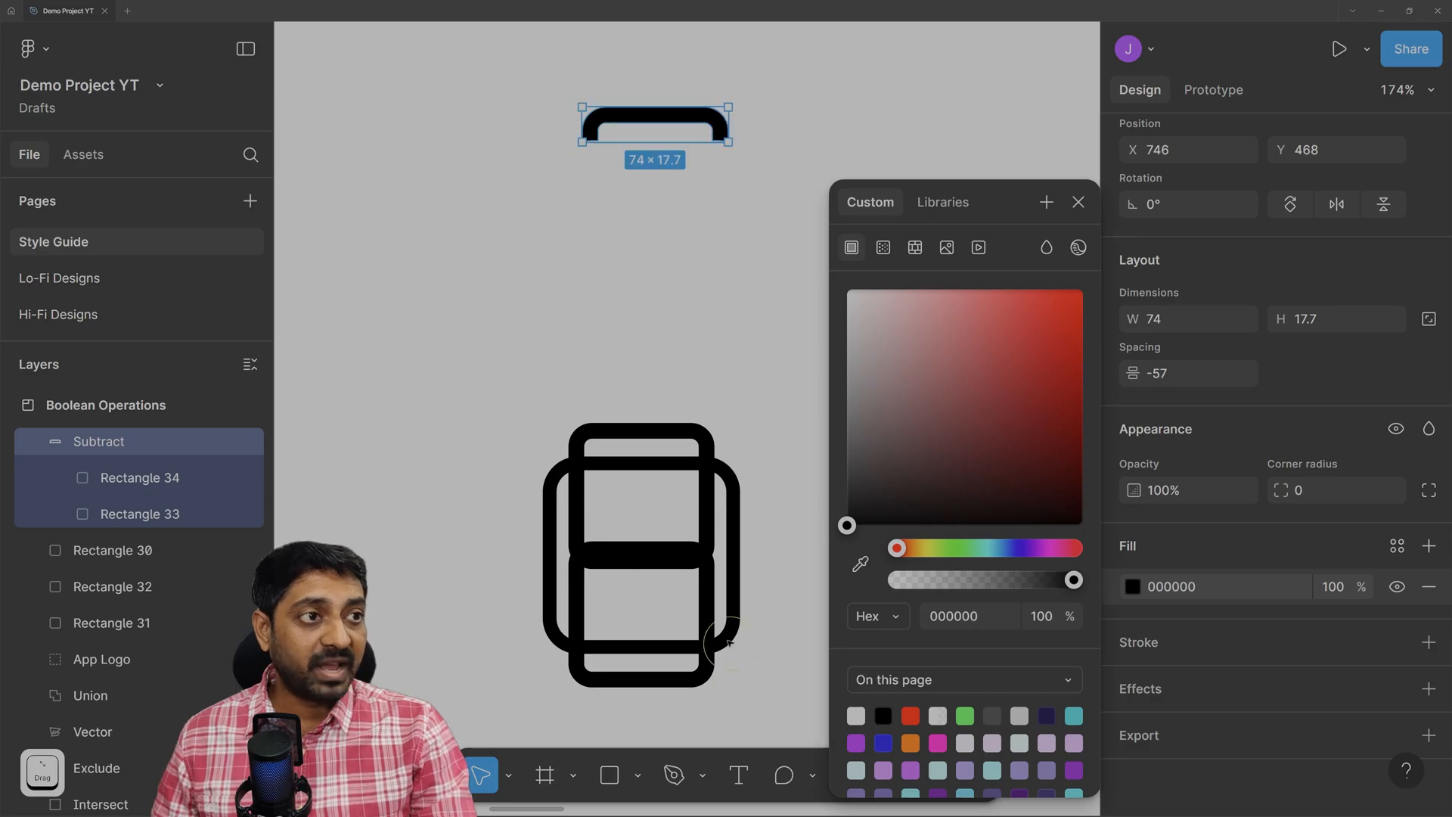
click(604, 172)
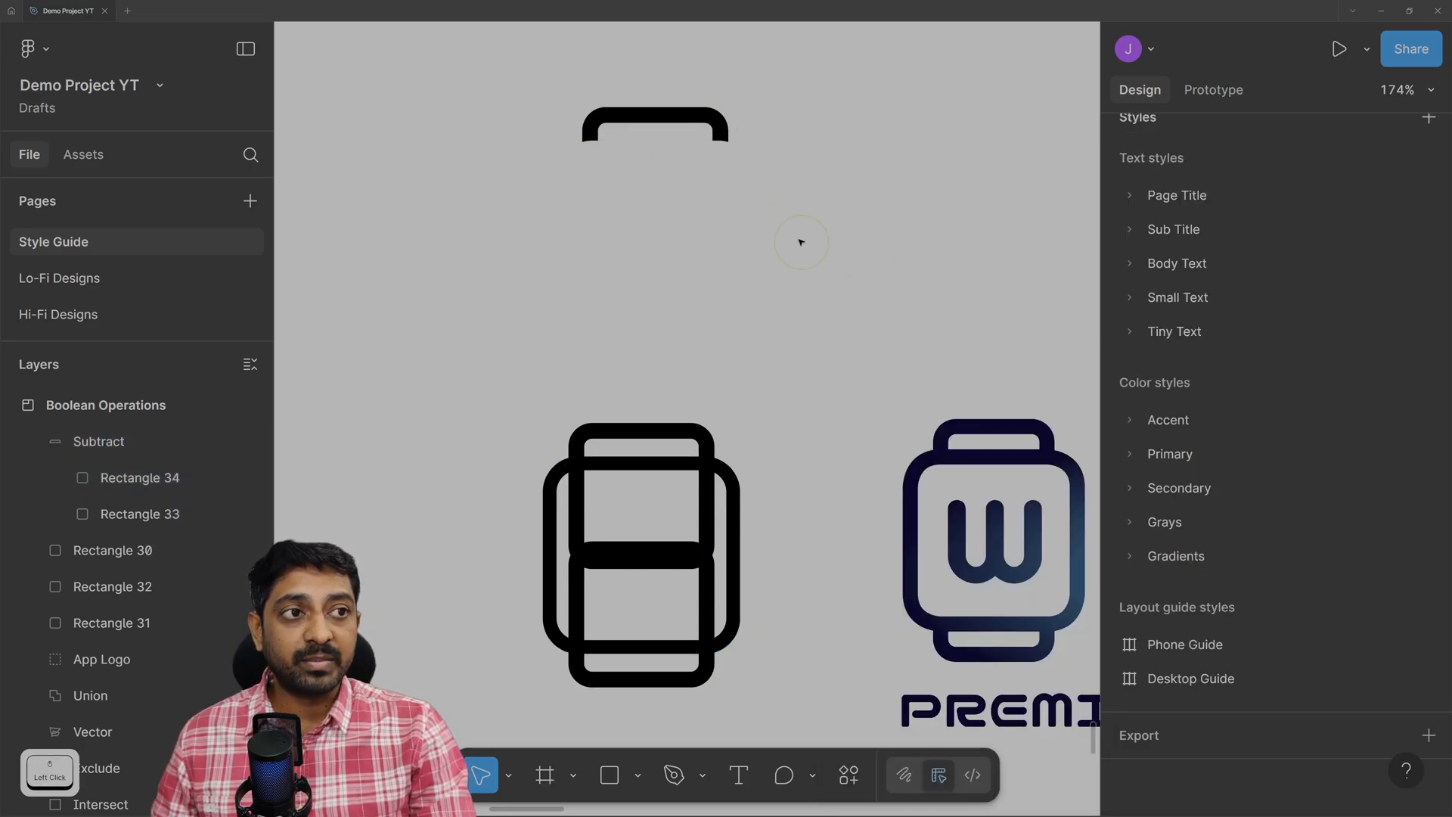
Delete the old strap rectangles, Rectangle 31 and Rectangle 32.
click(618, 456)
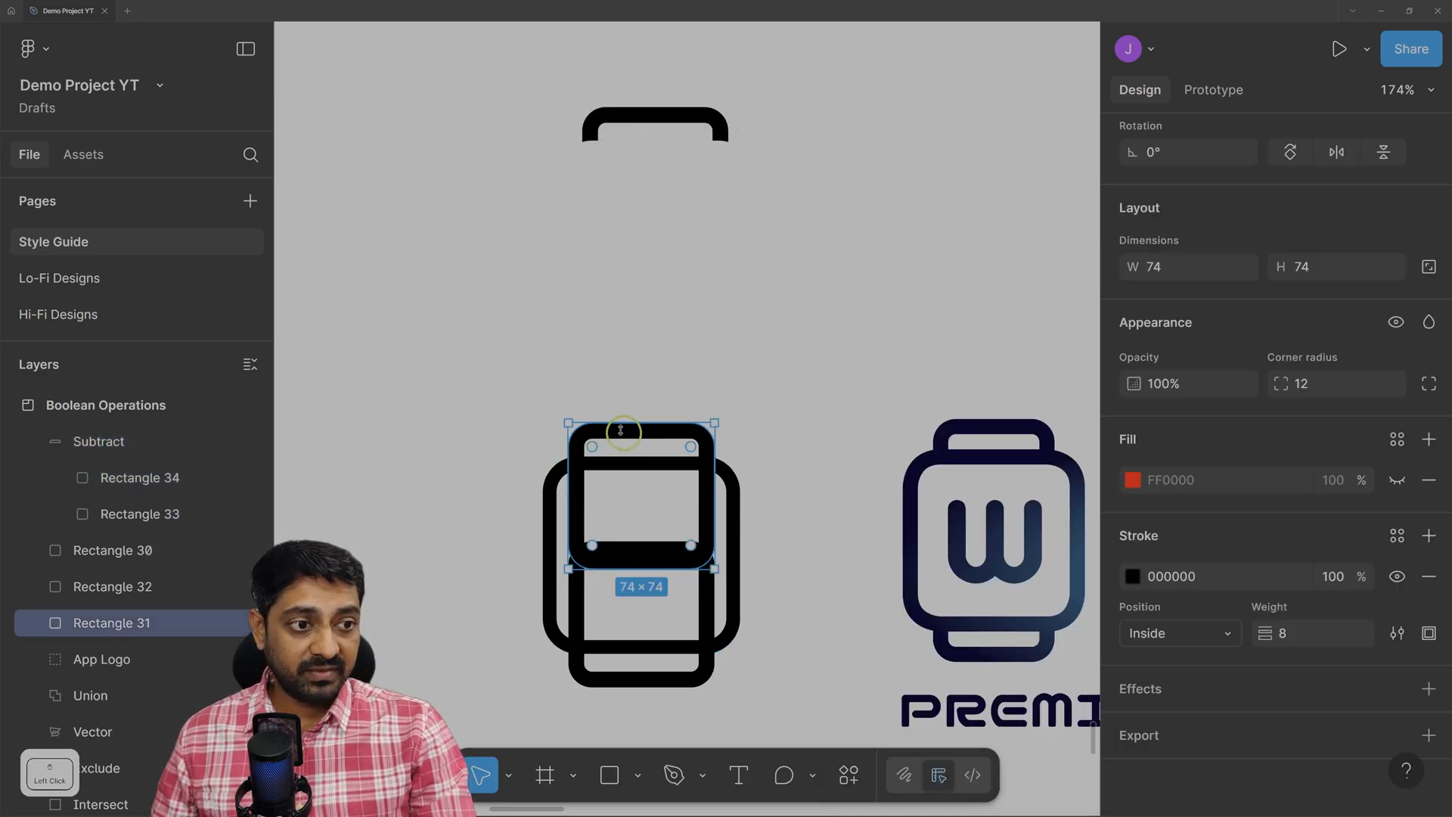
key(Delete)
click(634, 549)
key(Delete)
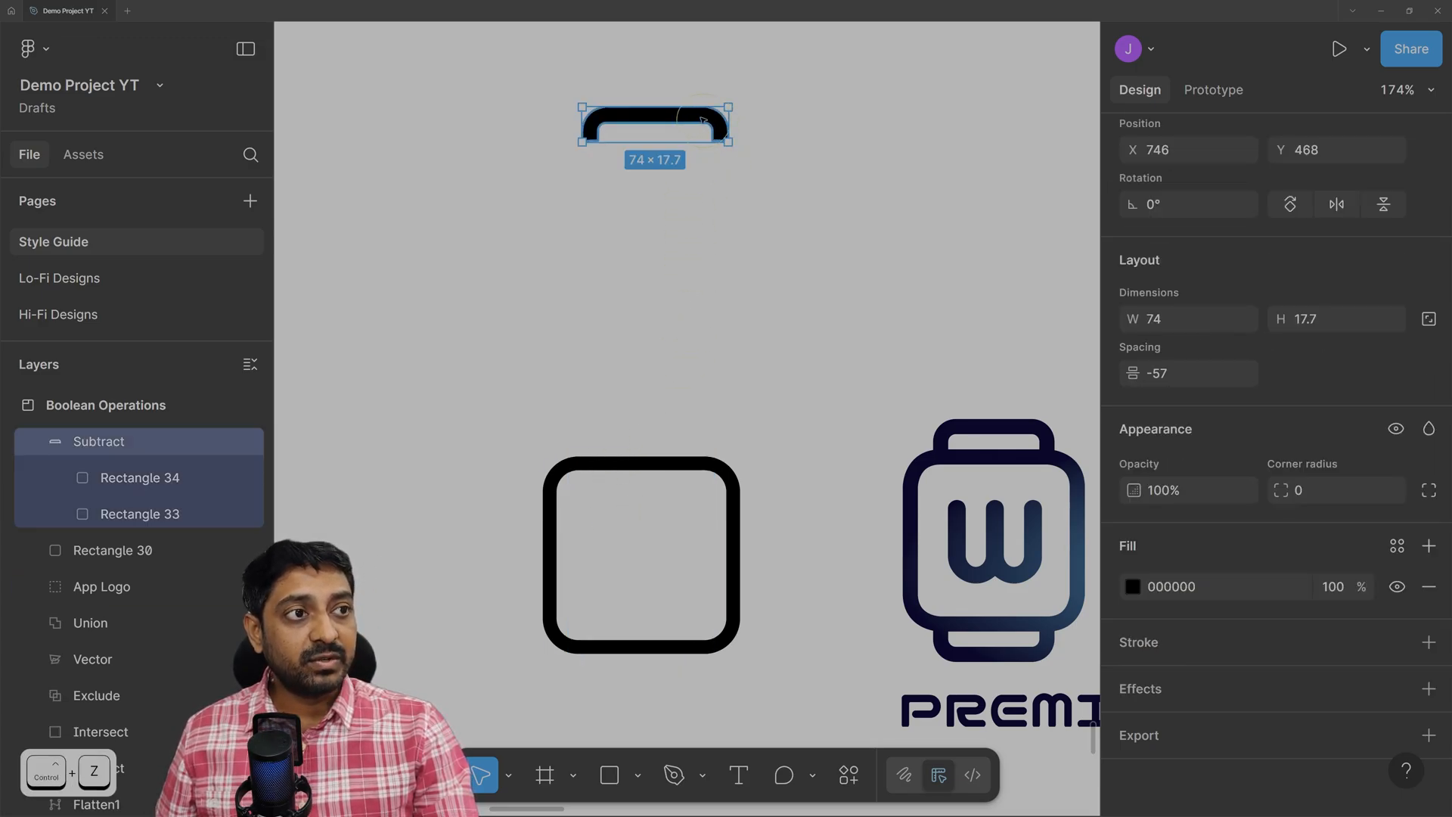
Move the black strap cap onto the top of the rounded body, flush with its edge.
drag(689, 119, 676, 433)
scroll(658, 593, up, 5)
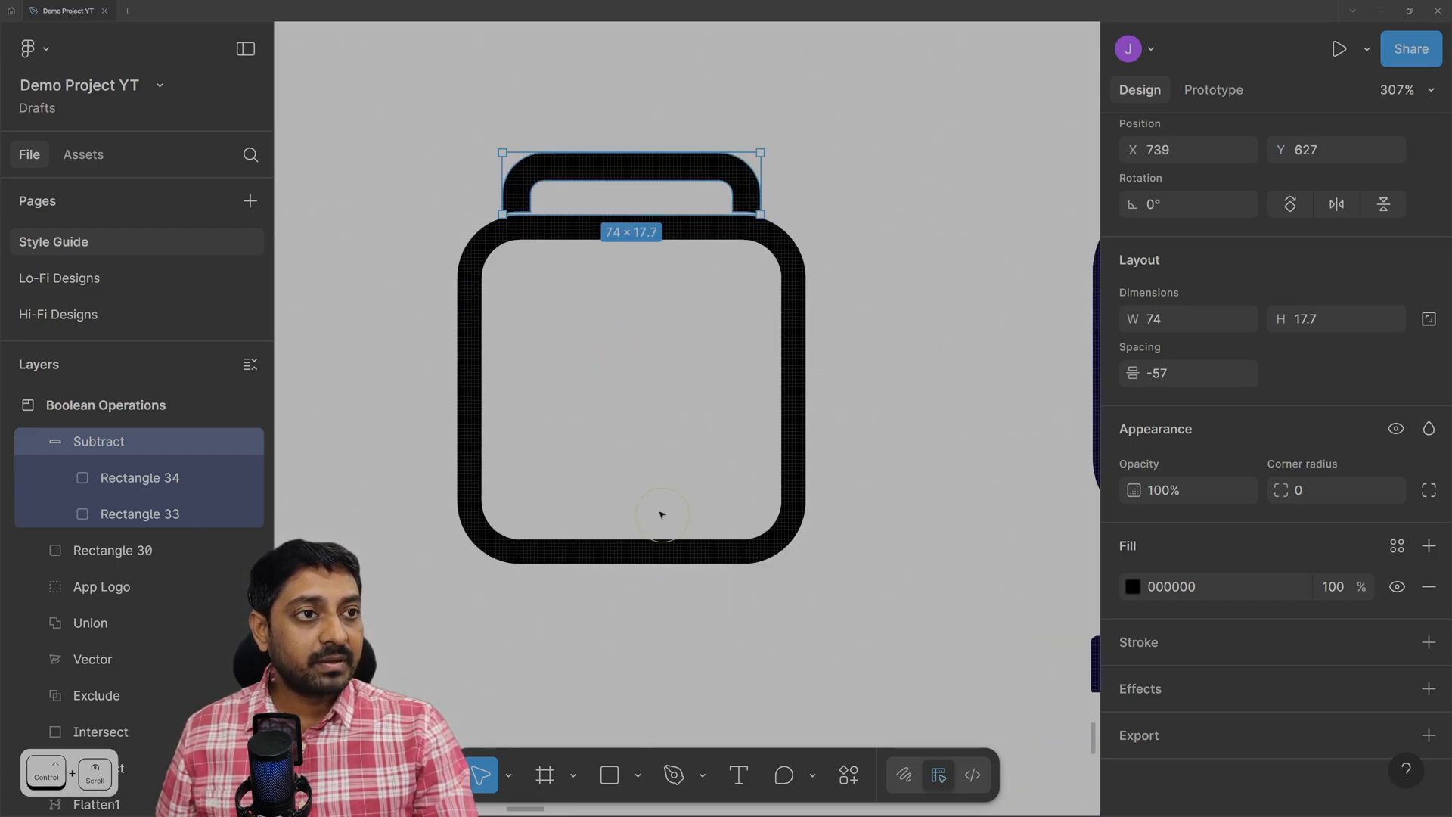
click(709, 163)
drag(708, 165, 708, 170)
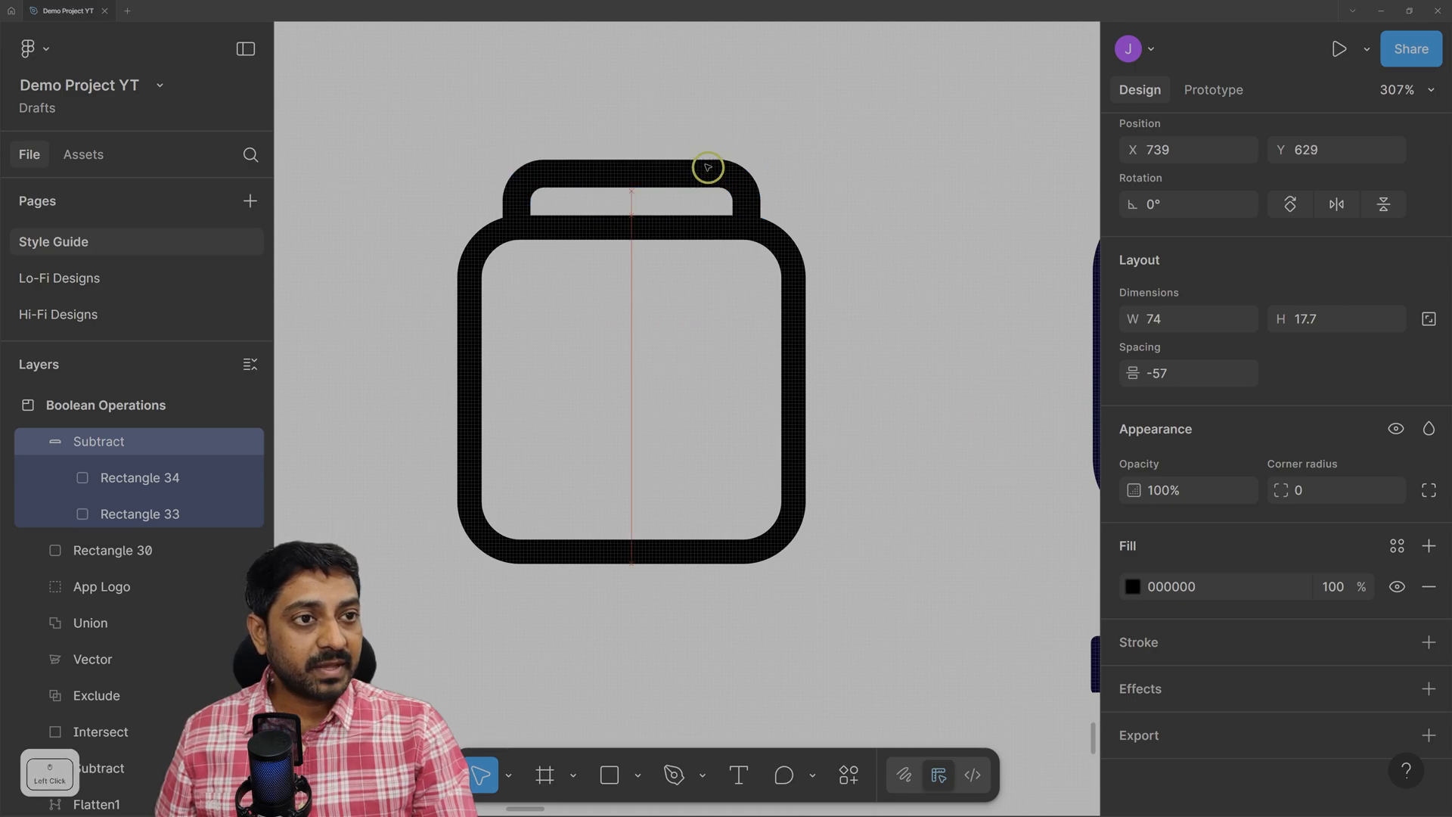
click(911, 197)
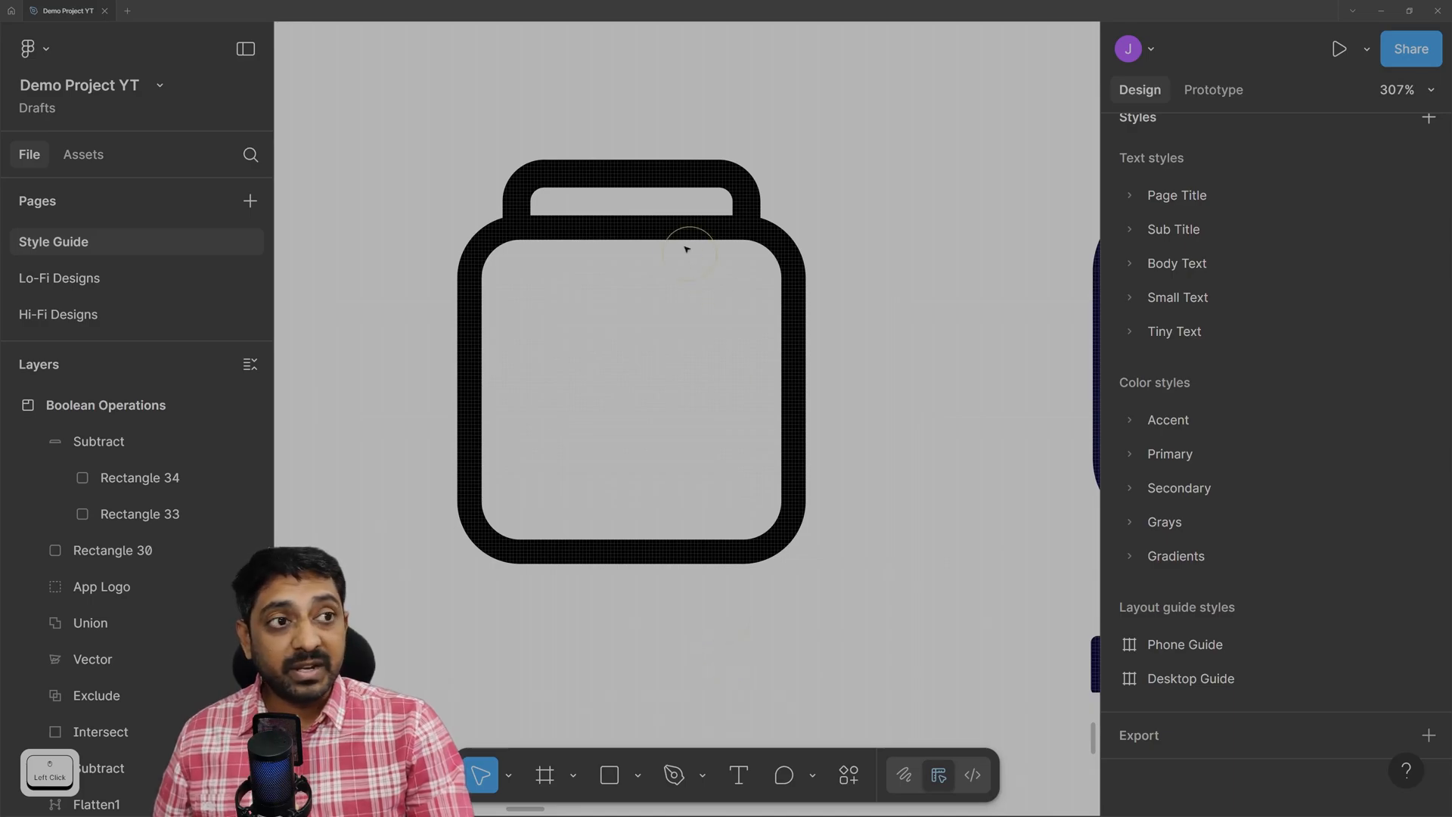
Duplicate the strap below the body and flip the copy vertically.
click(677, 177)
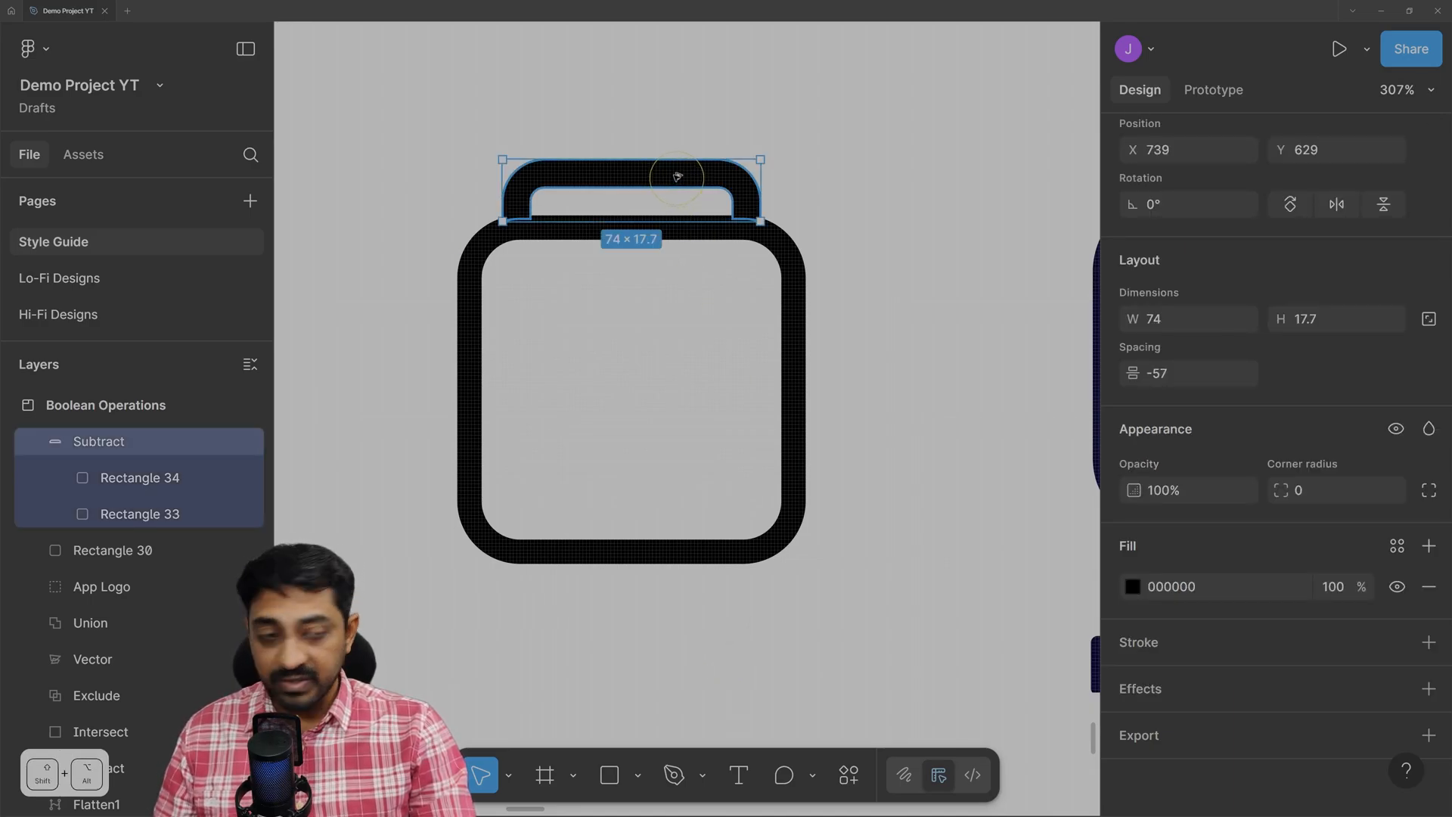
drag(677, 177, 621, 585)
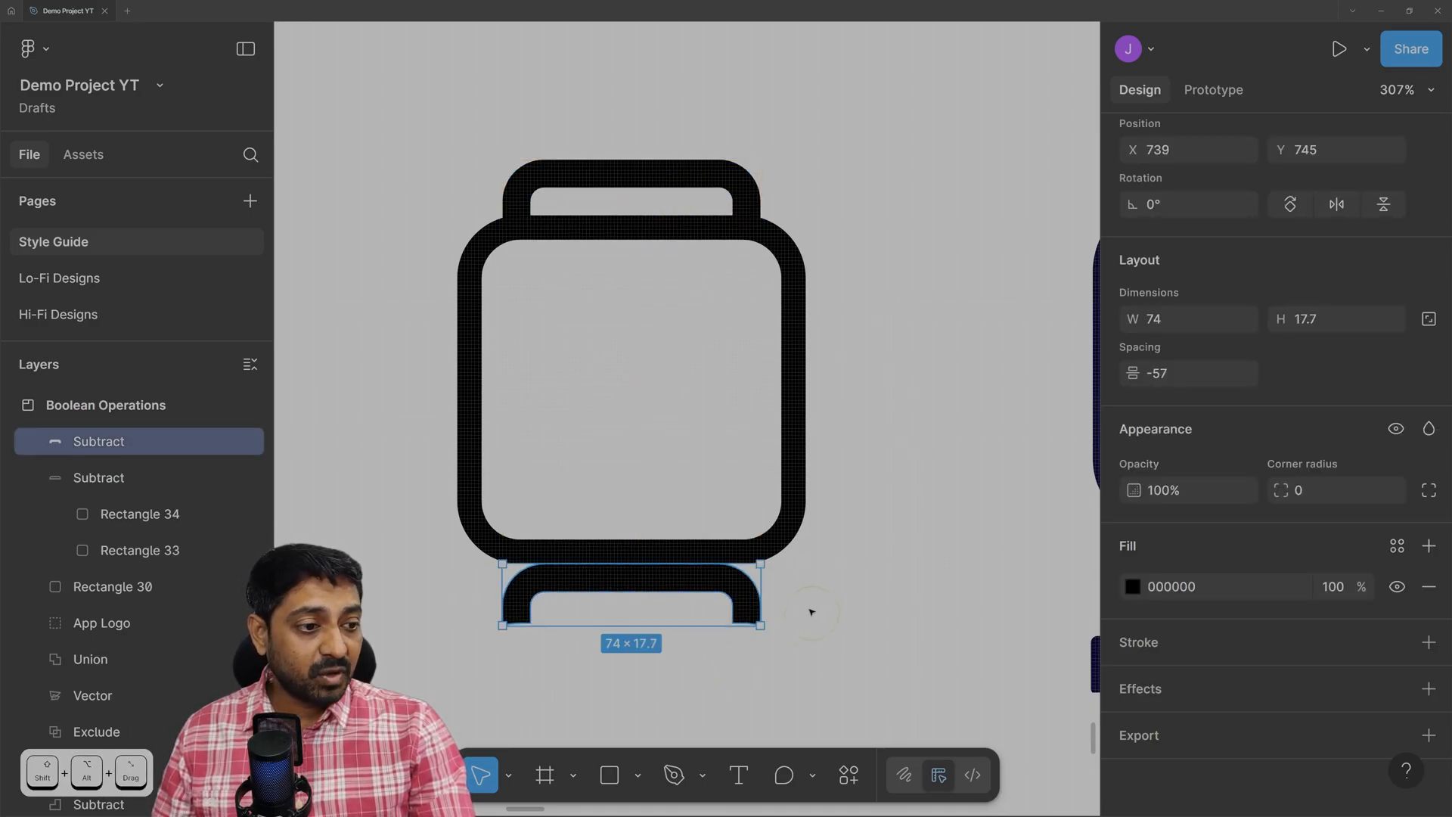
click(1394, 206)
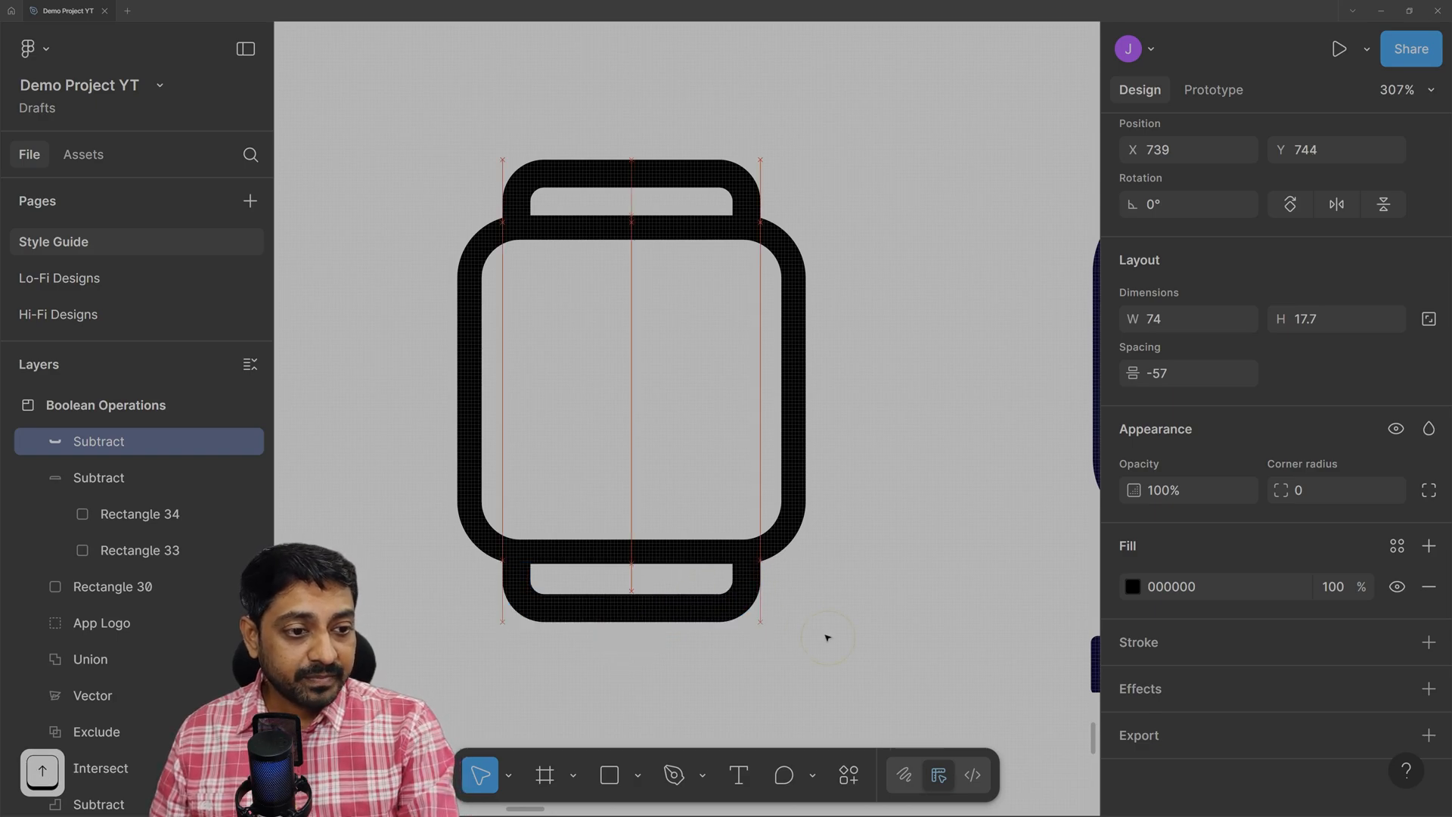
click(383, 485)
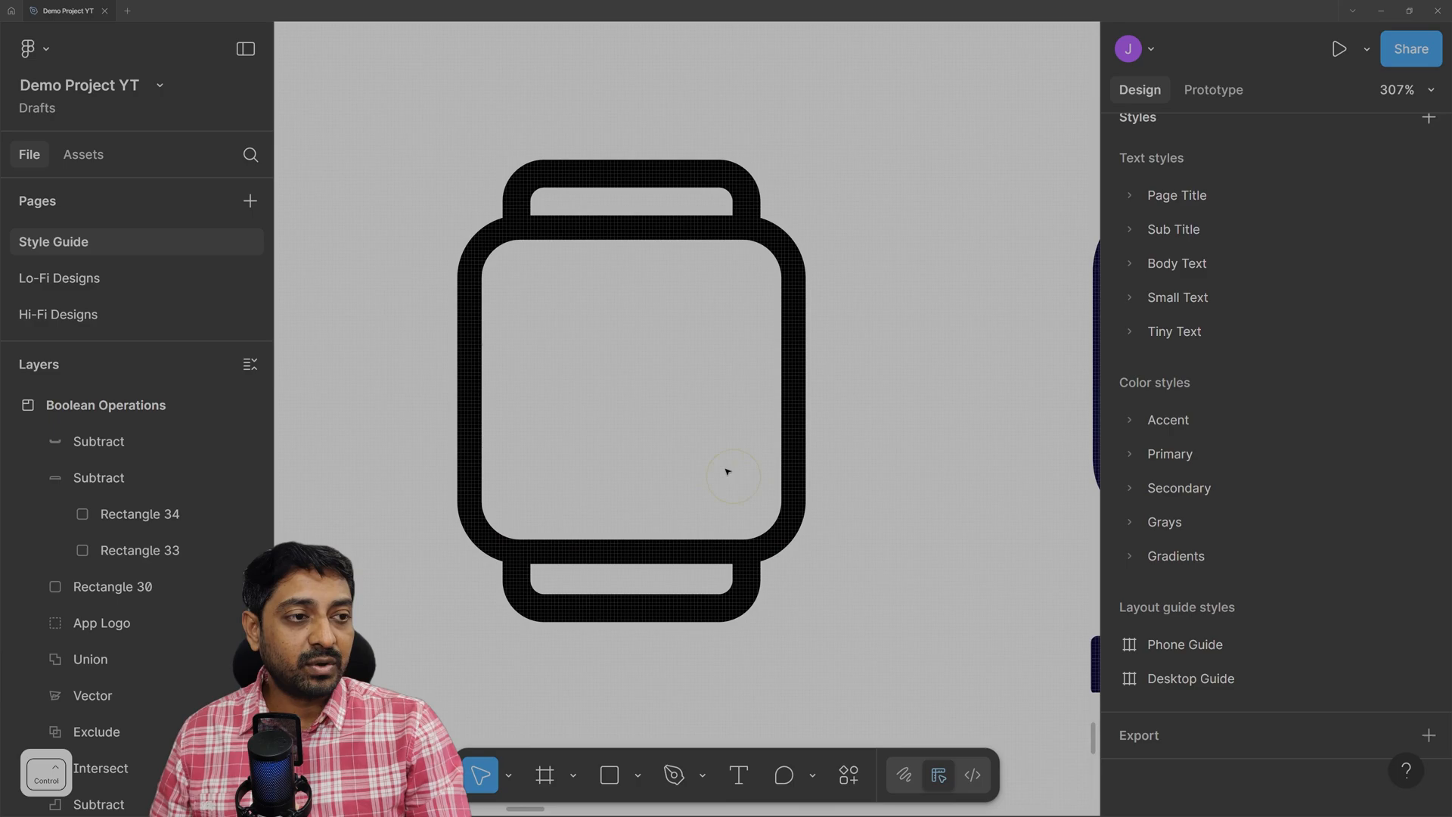
Add a black Inter Regular 12 text layer 'W' above the watch outline, shifted right.
scroll(715, 461, down, 5)
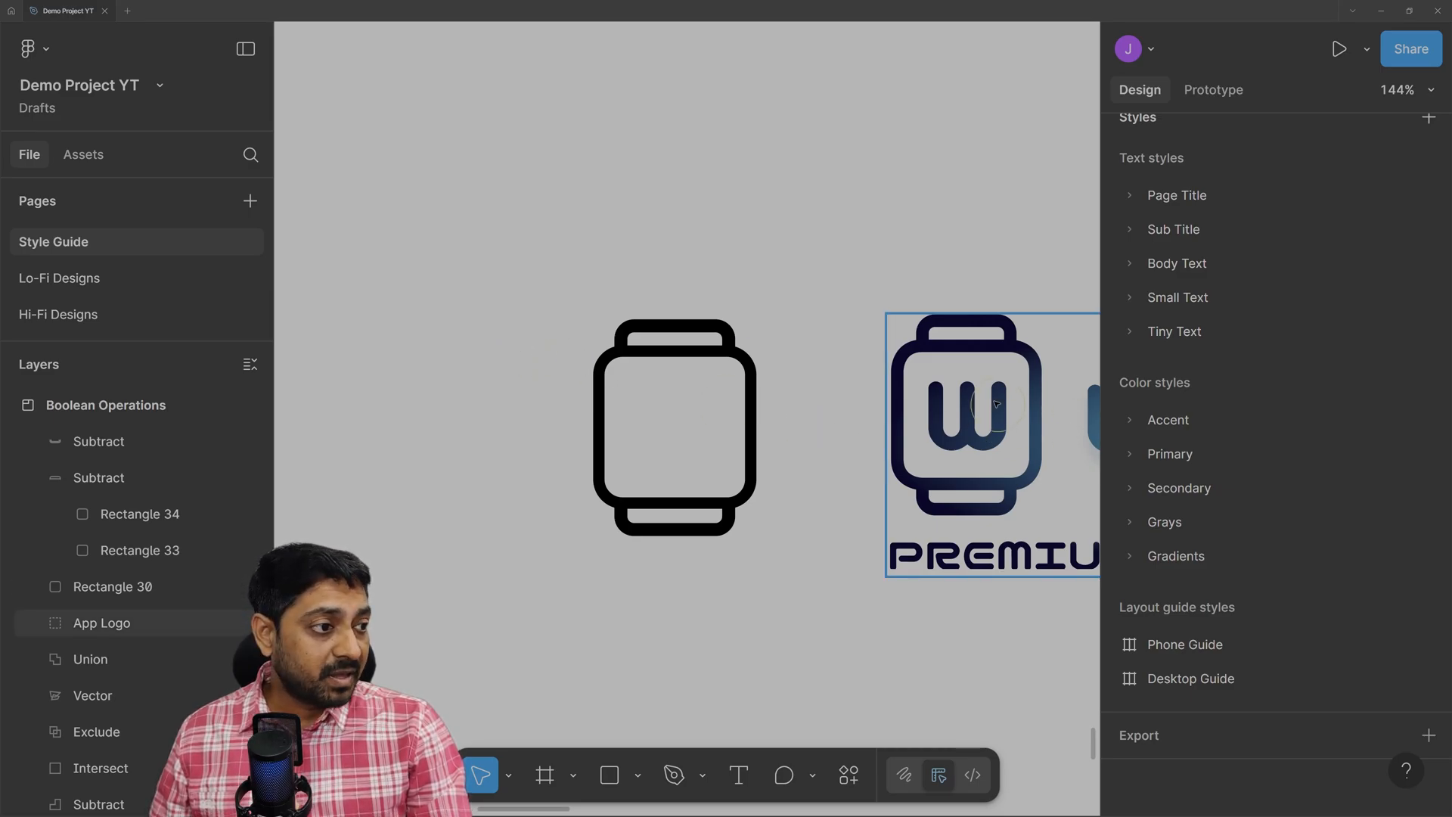
click(814, 531)
click(738, 774)
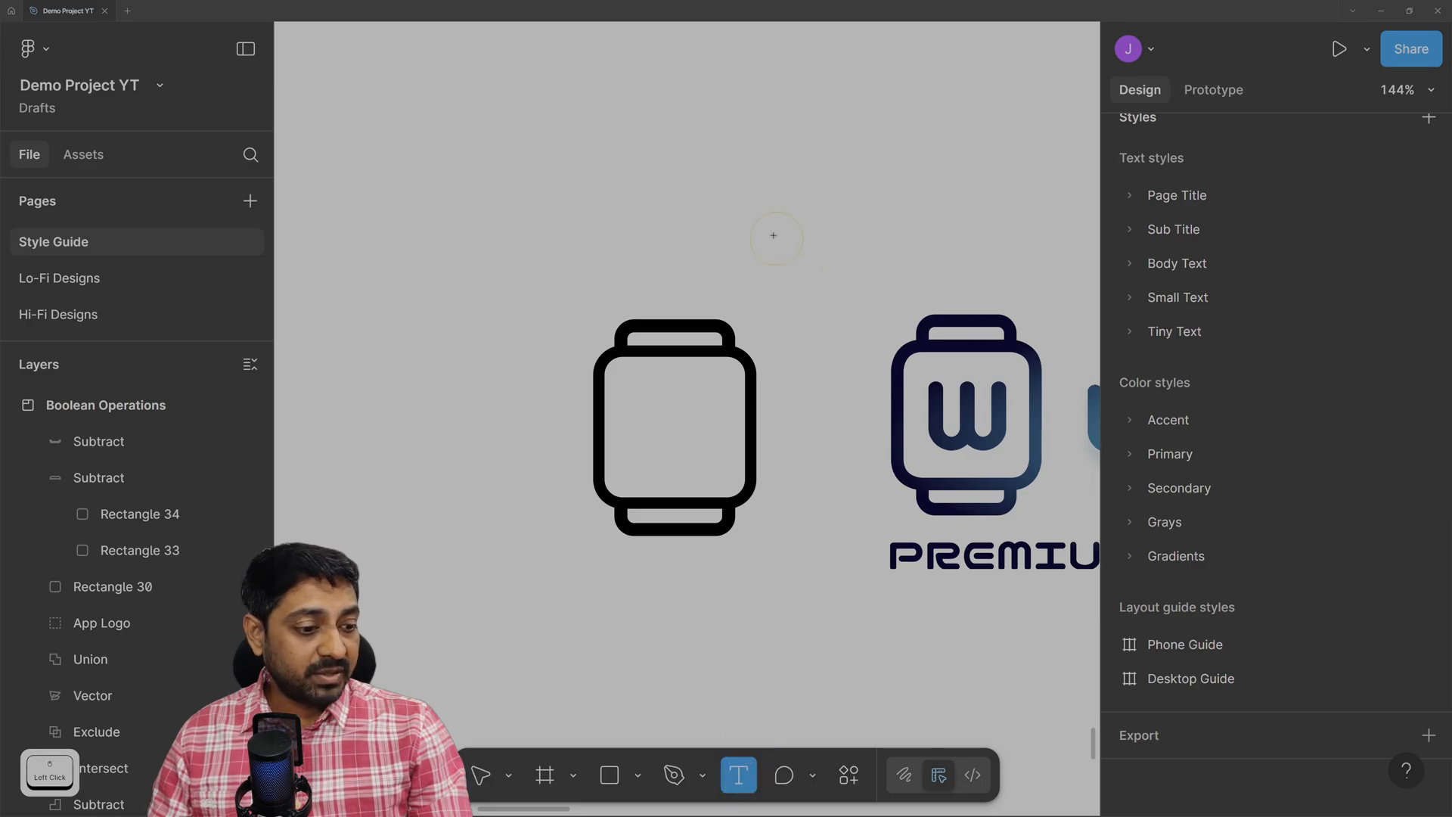
click(700, 191)
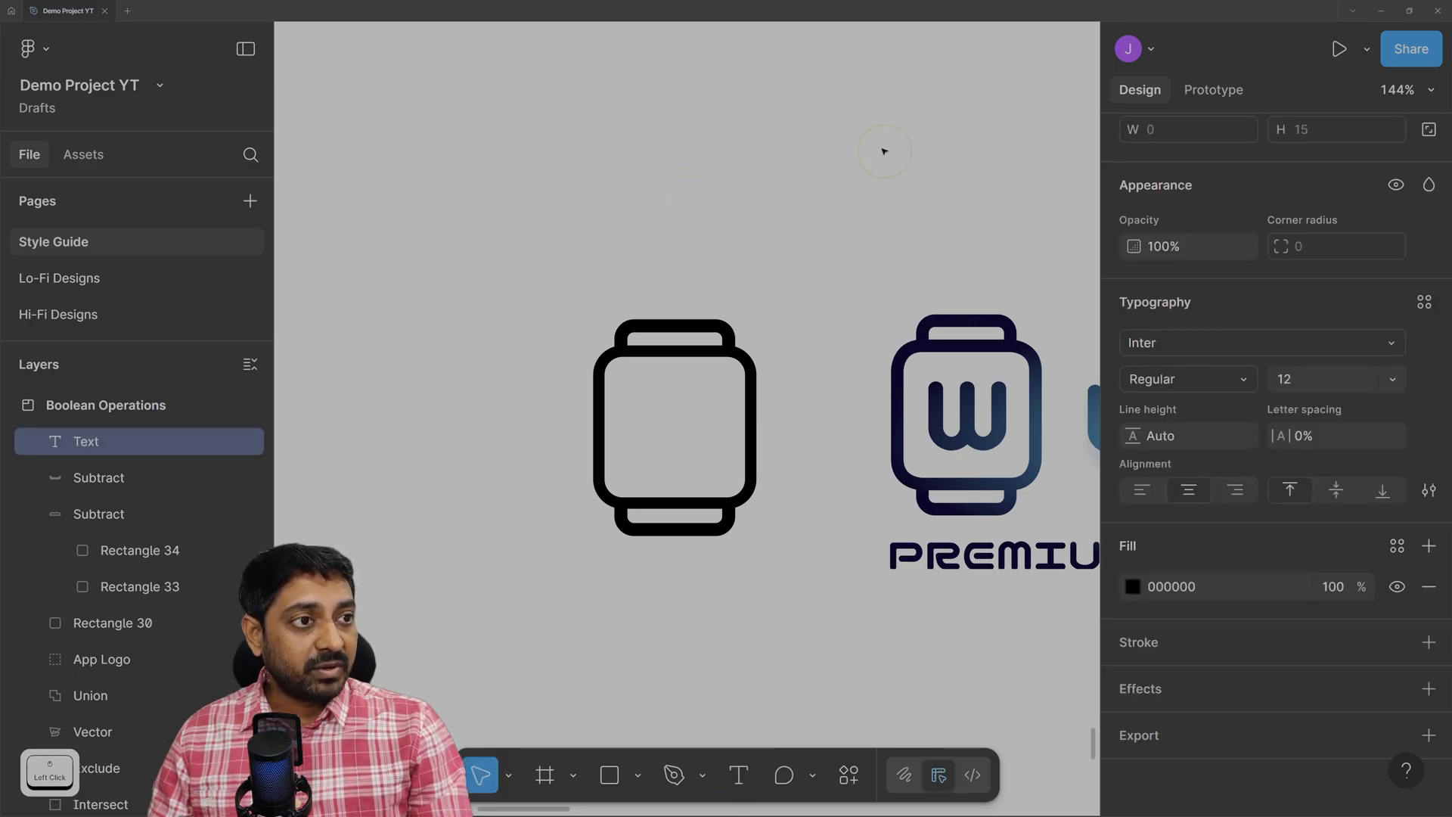
key(BackSpace)
text(W)
click(722, 231)
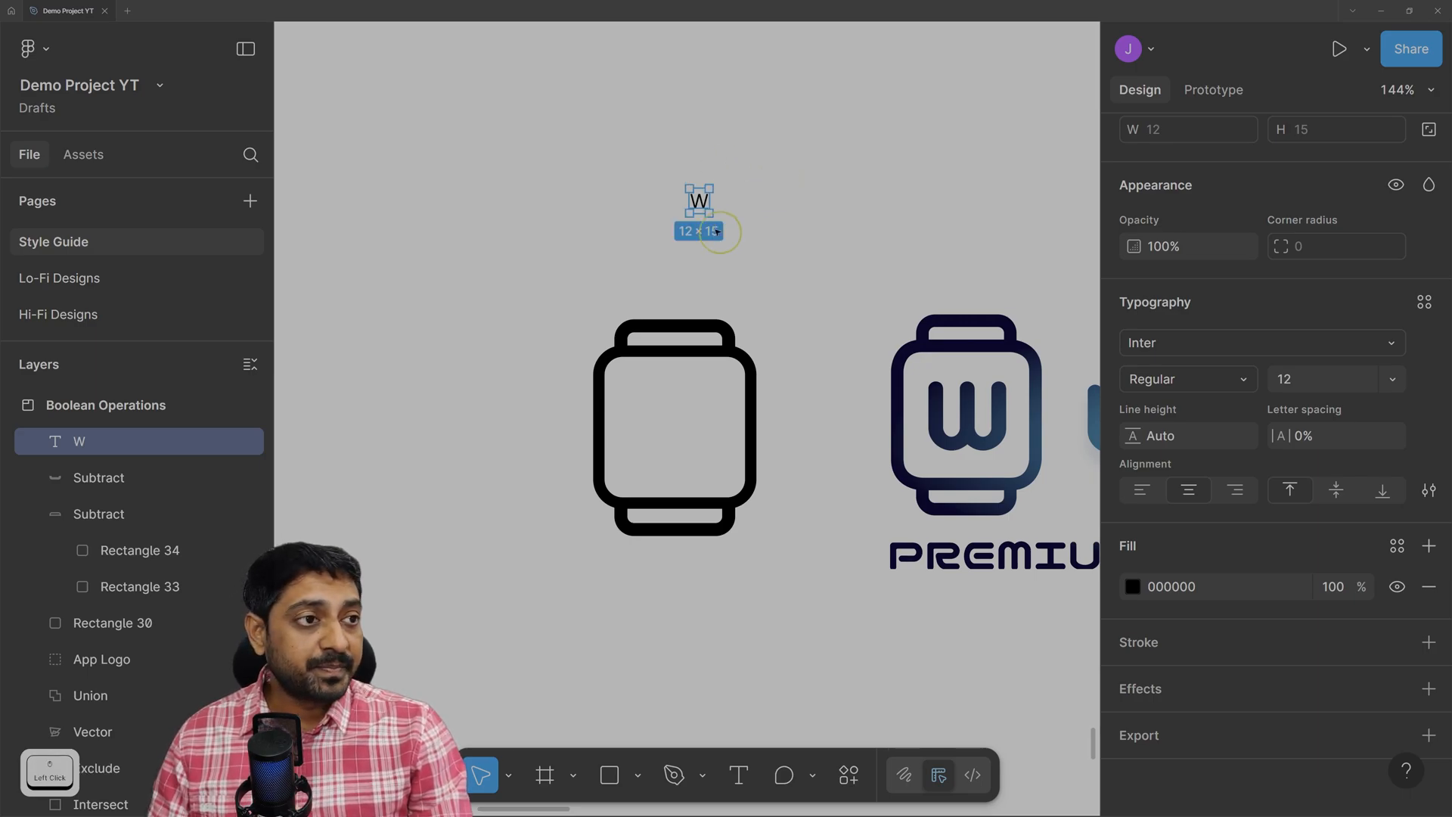
drag(702, 204, 816, 268)
key(ctrl)
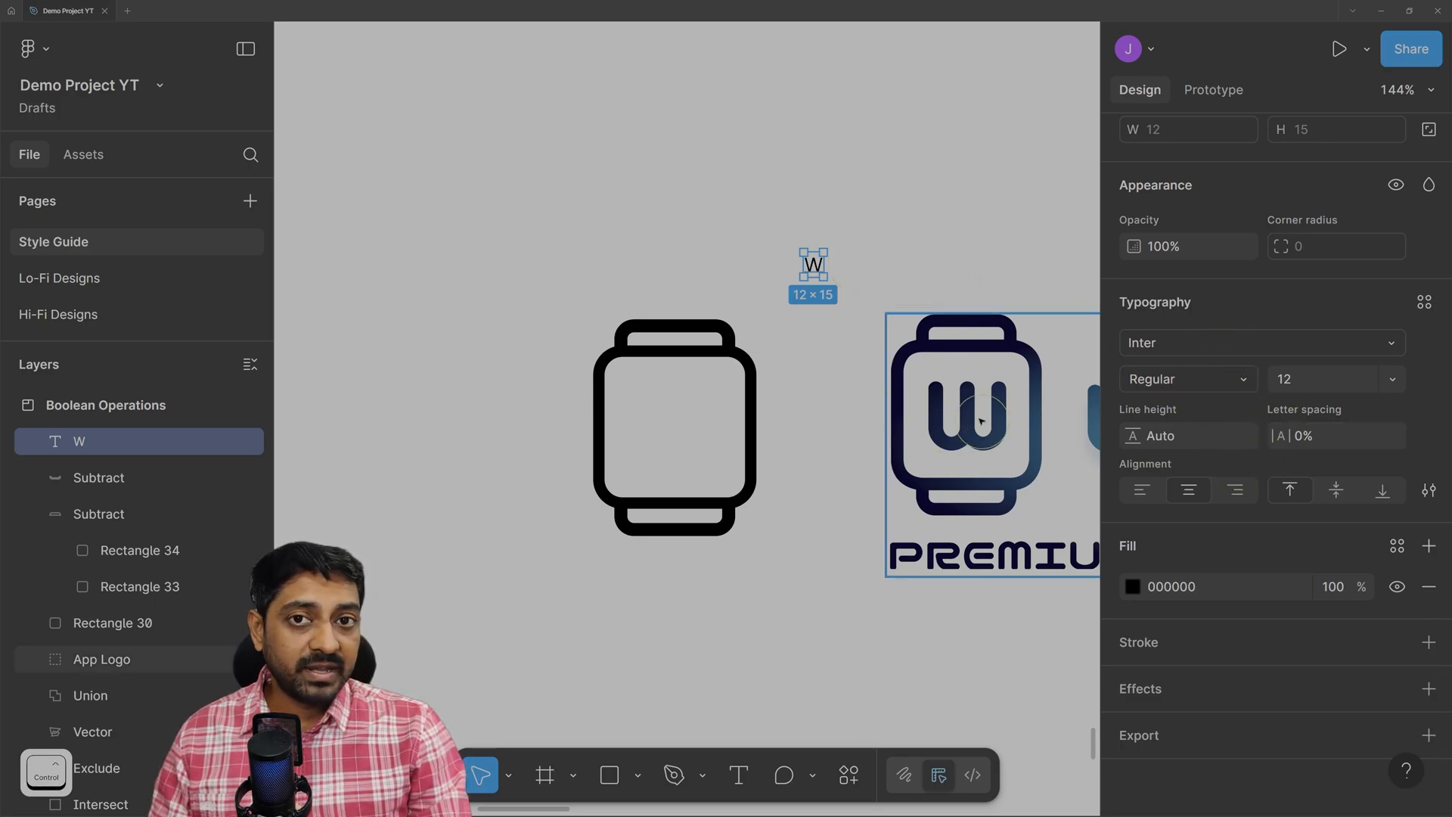
Switch the W to the Nico Moji font and enlarge it to size 64.
click(1264, 338)
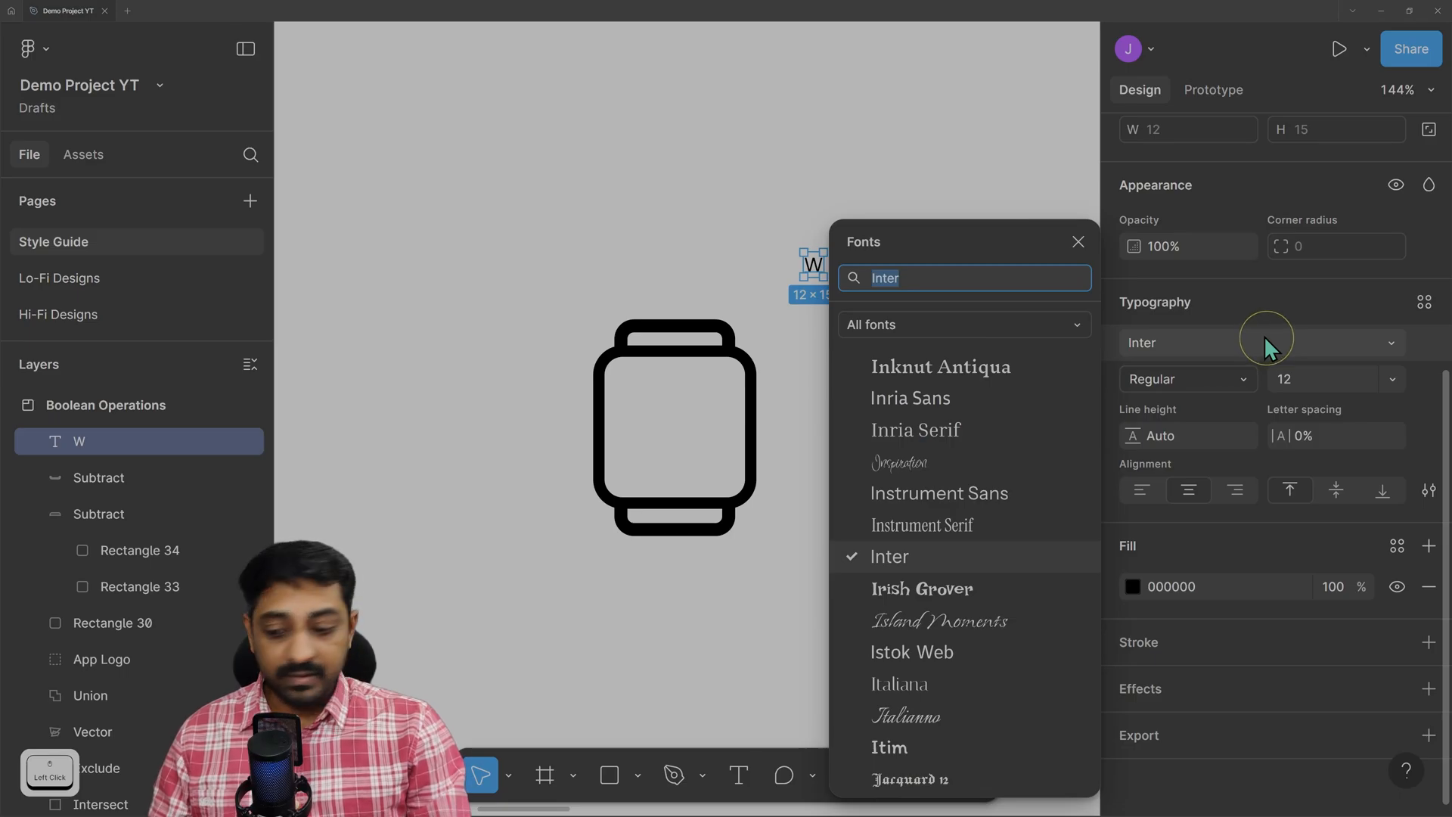
text(ni)
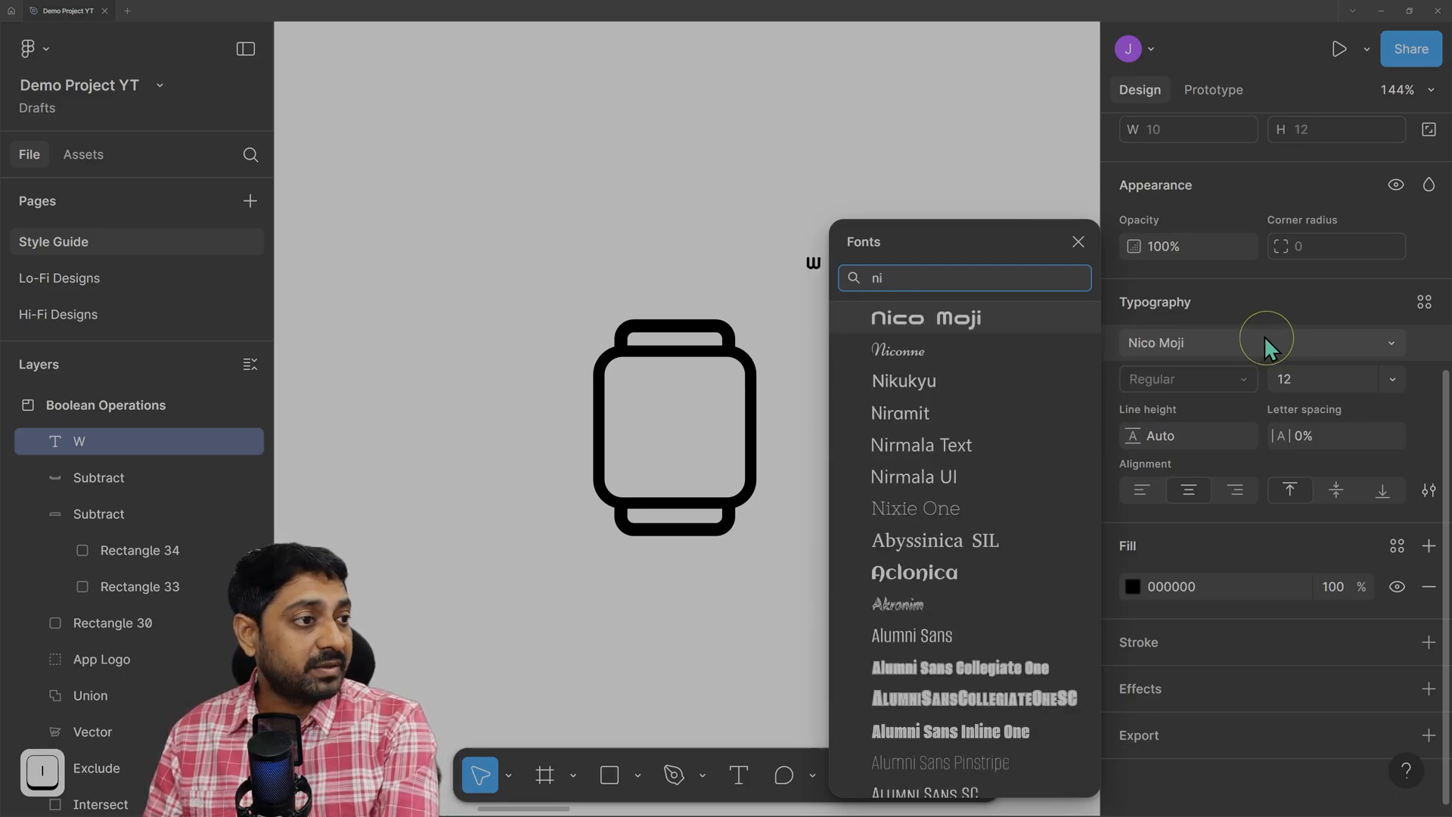
click(968, 322)
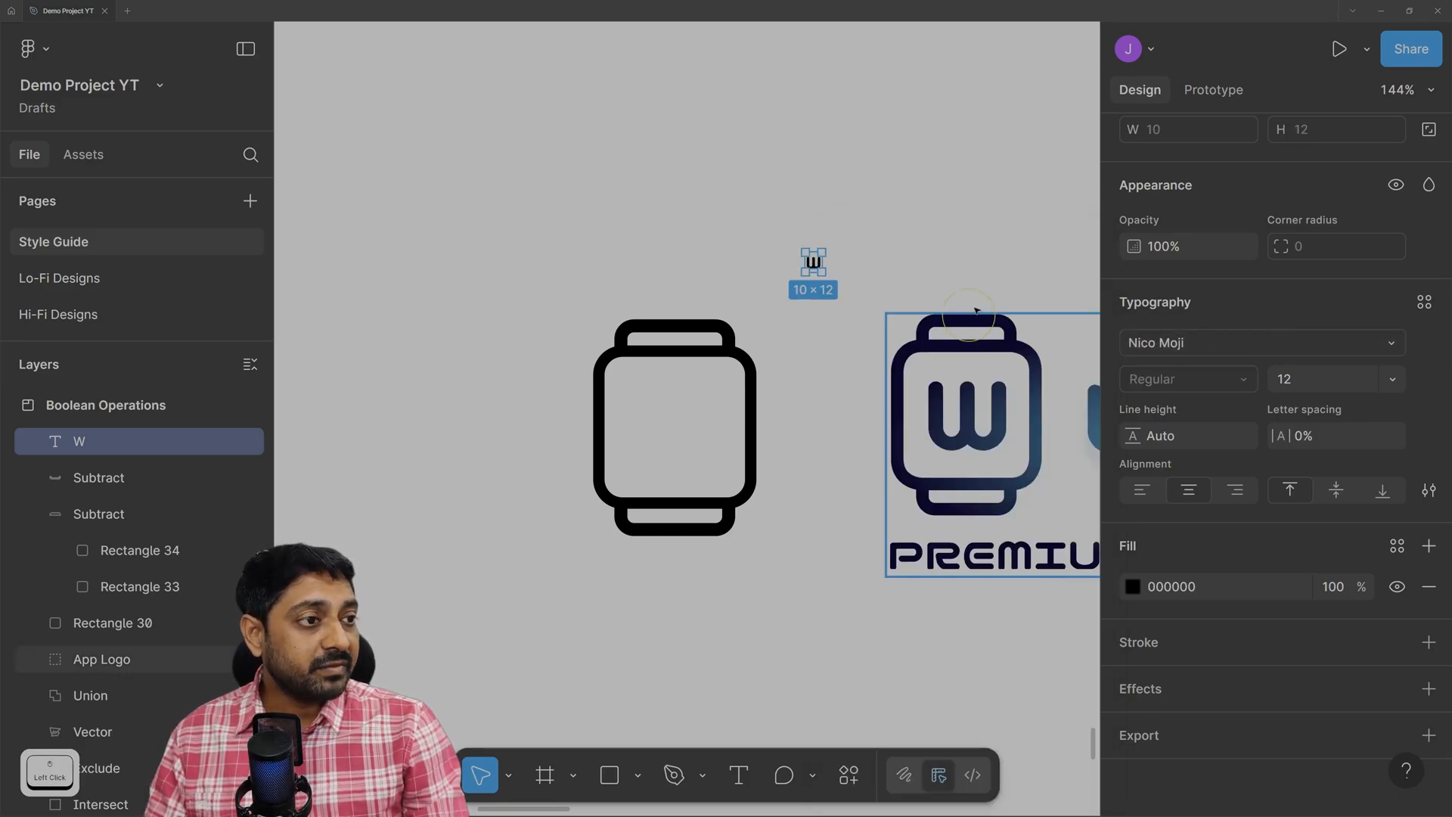
drag(819, 264, 781, 235)
click(1392, 379)
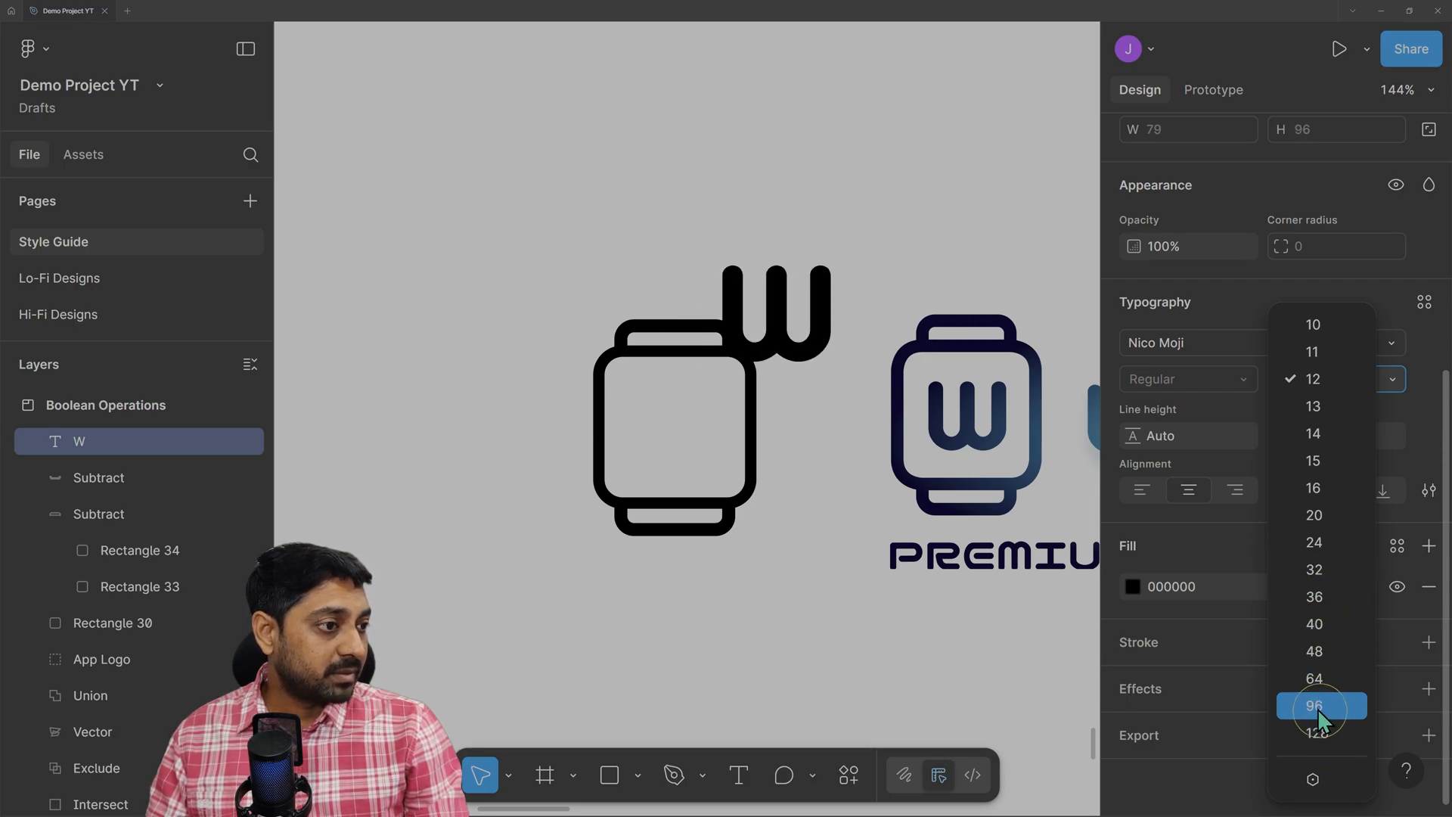
click(1319, 685)
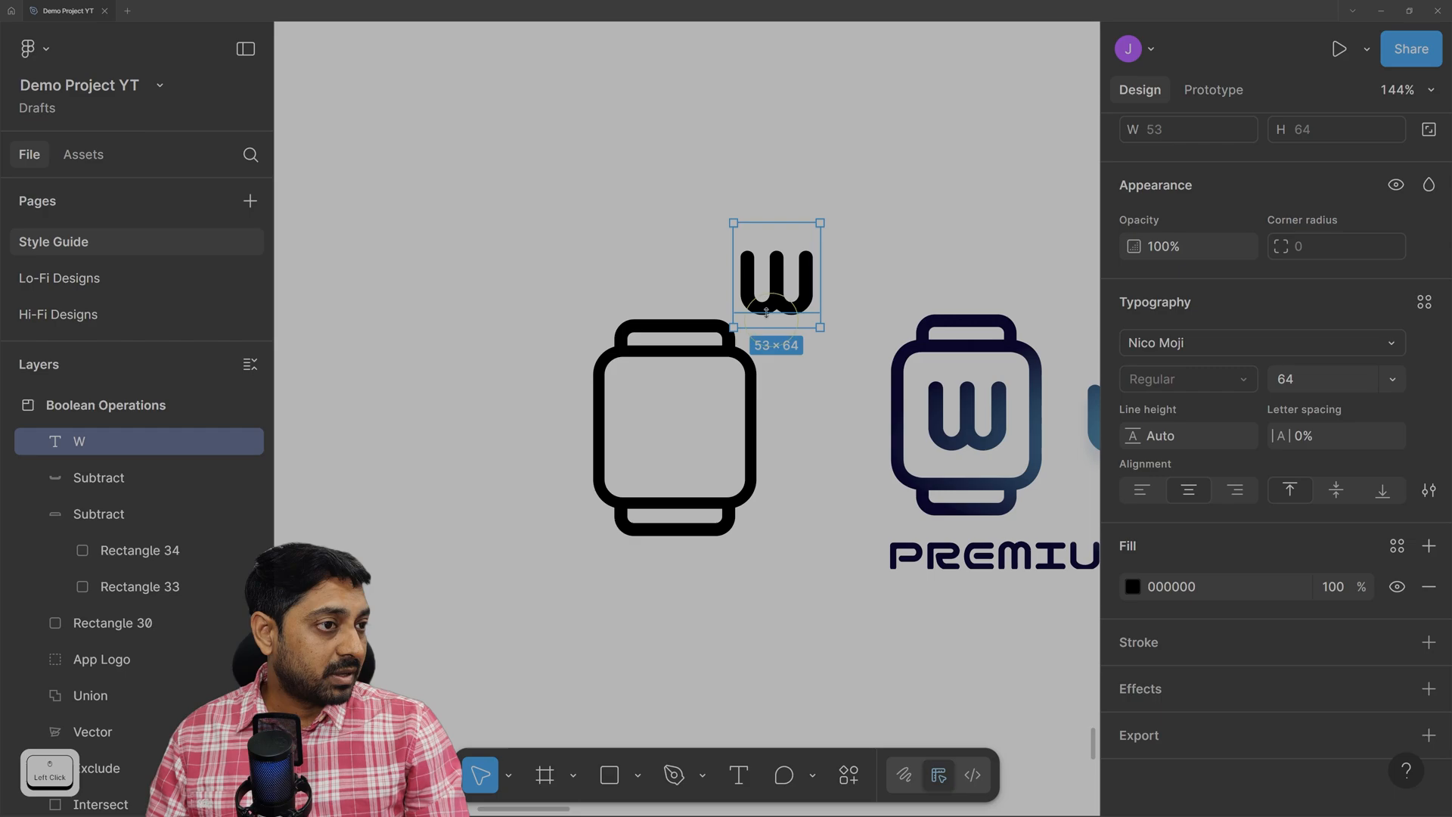
Enlarge the W to size 96, then step its font size down to 88.
drag(768, 317, 821, 413)
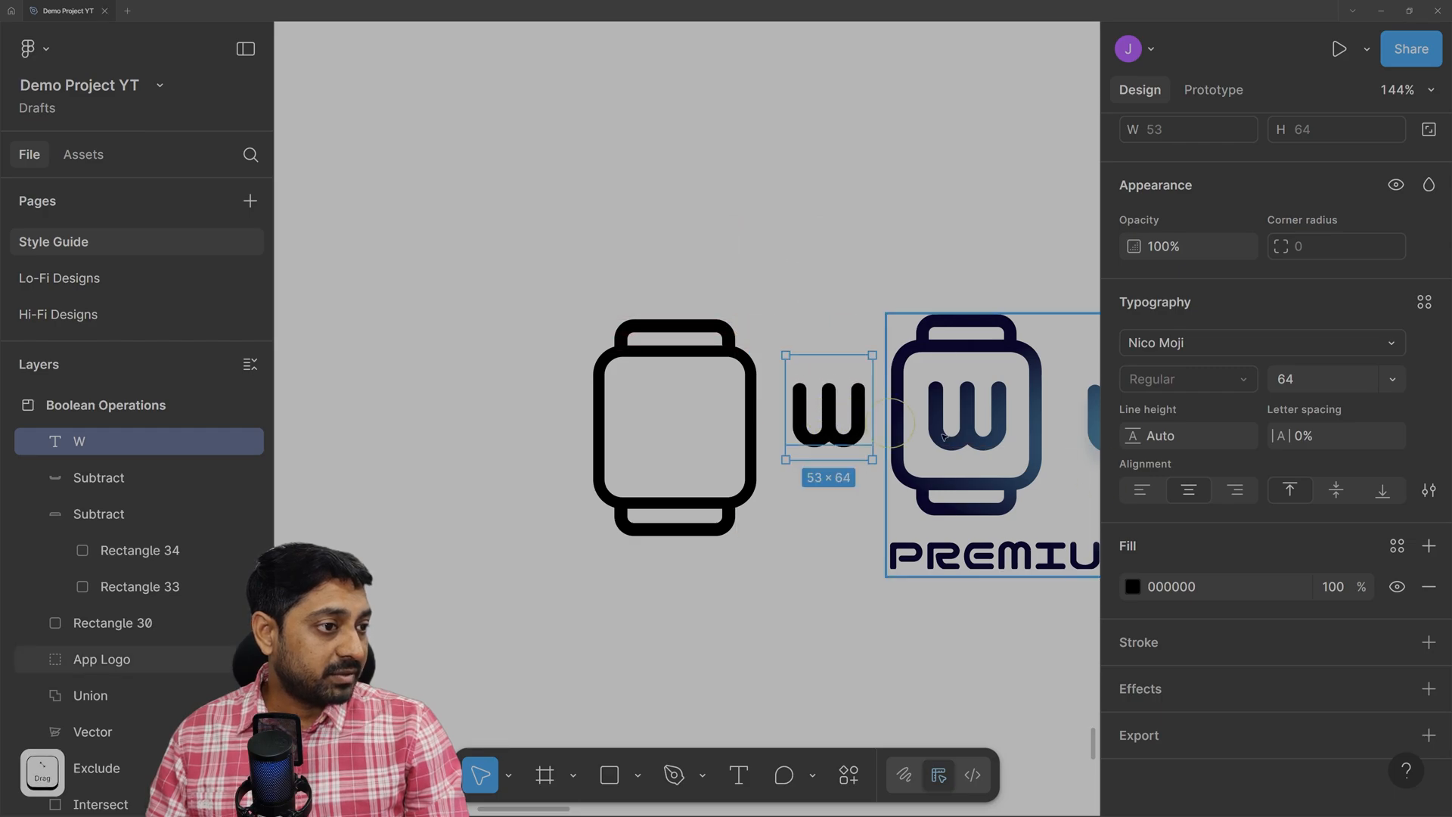
click(1391, 384)
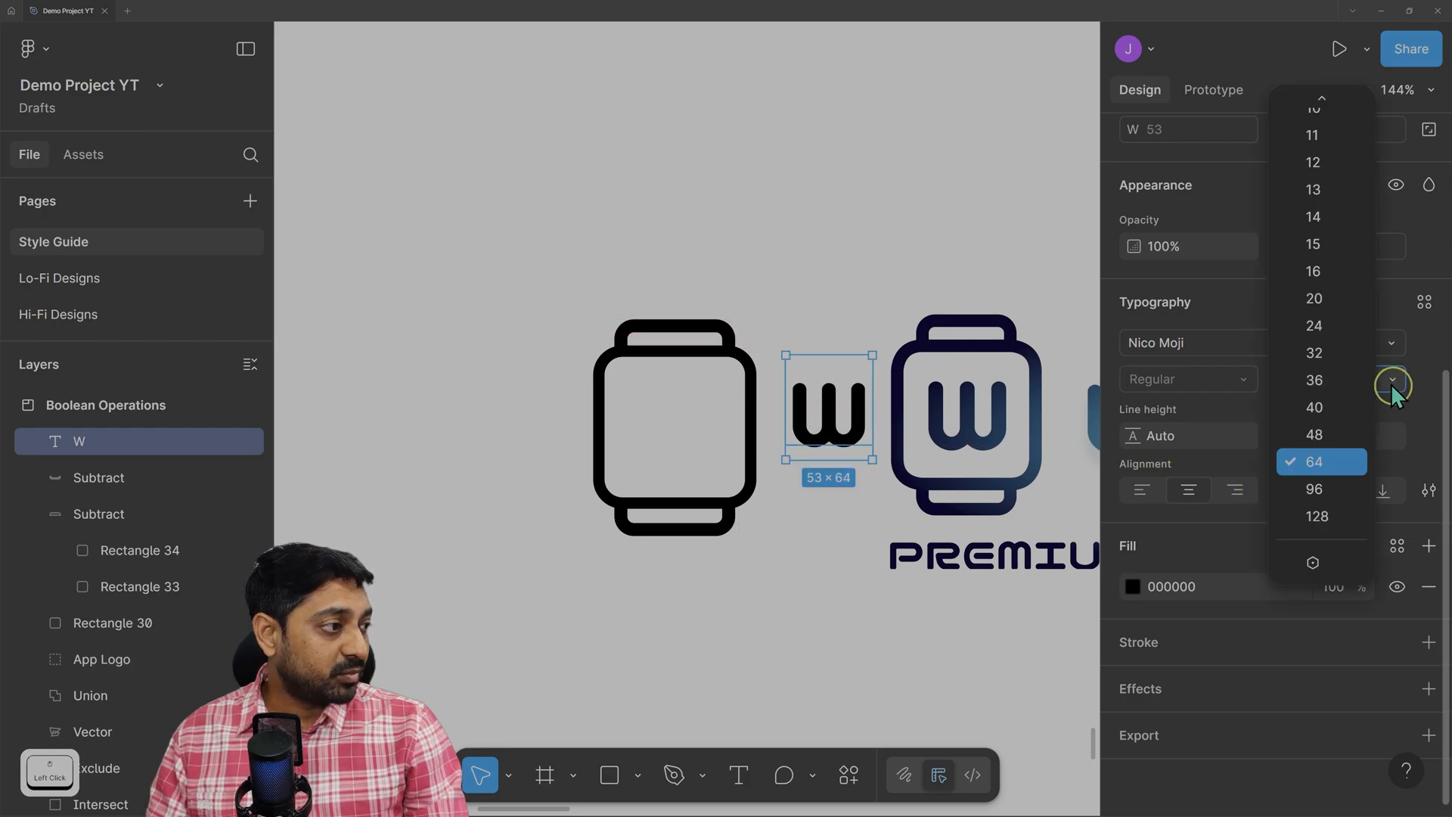
click(1336, 487)
drag(818, 455, 813, 436)
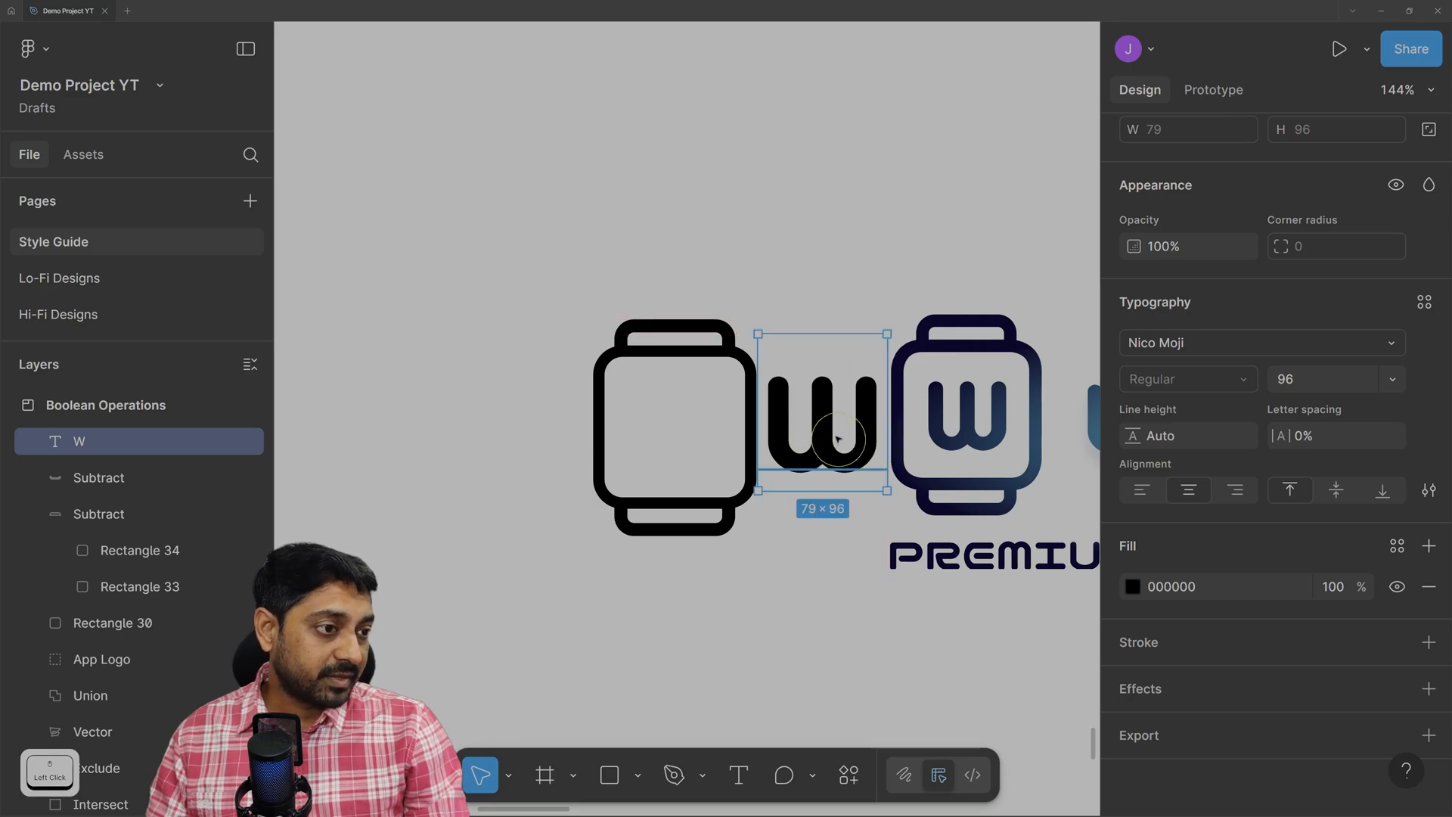
click(1307, 380)
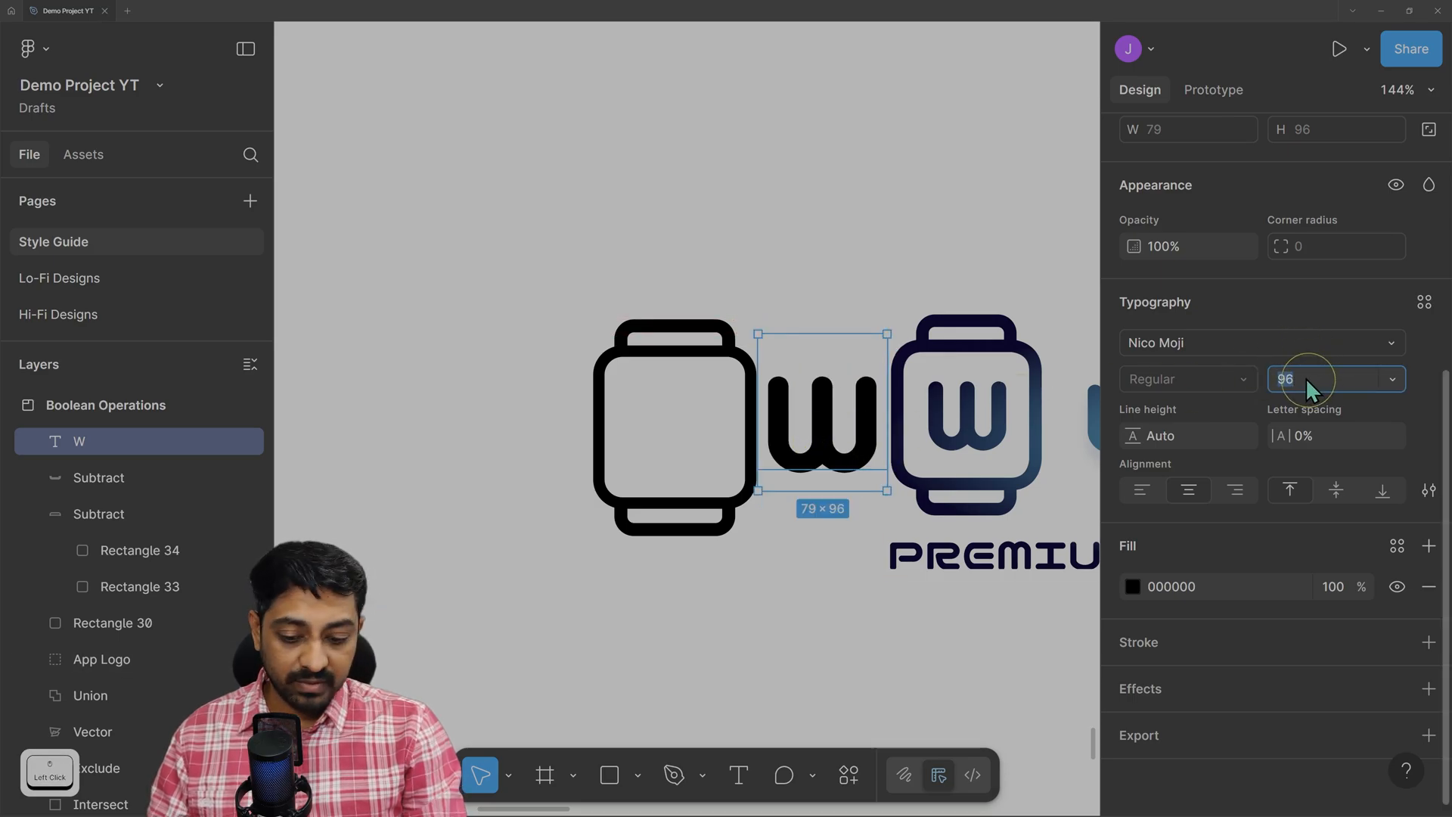
key(Down)
key(Down)
key(Down)
key(Down)
key(Down)
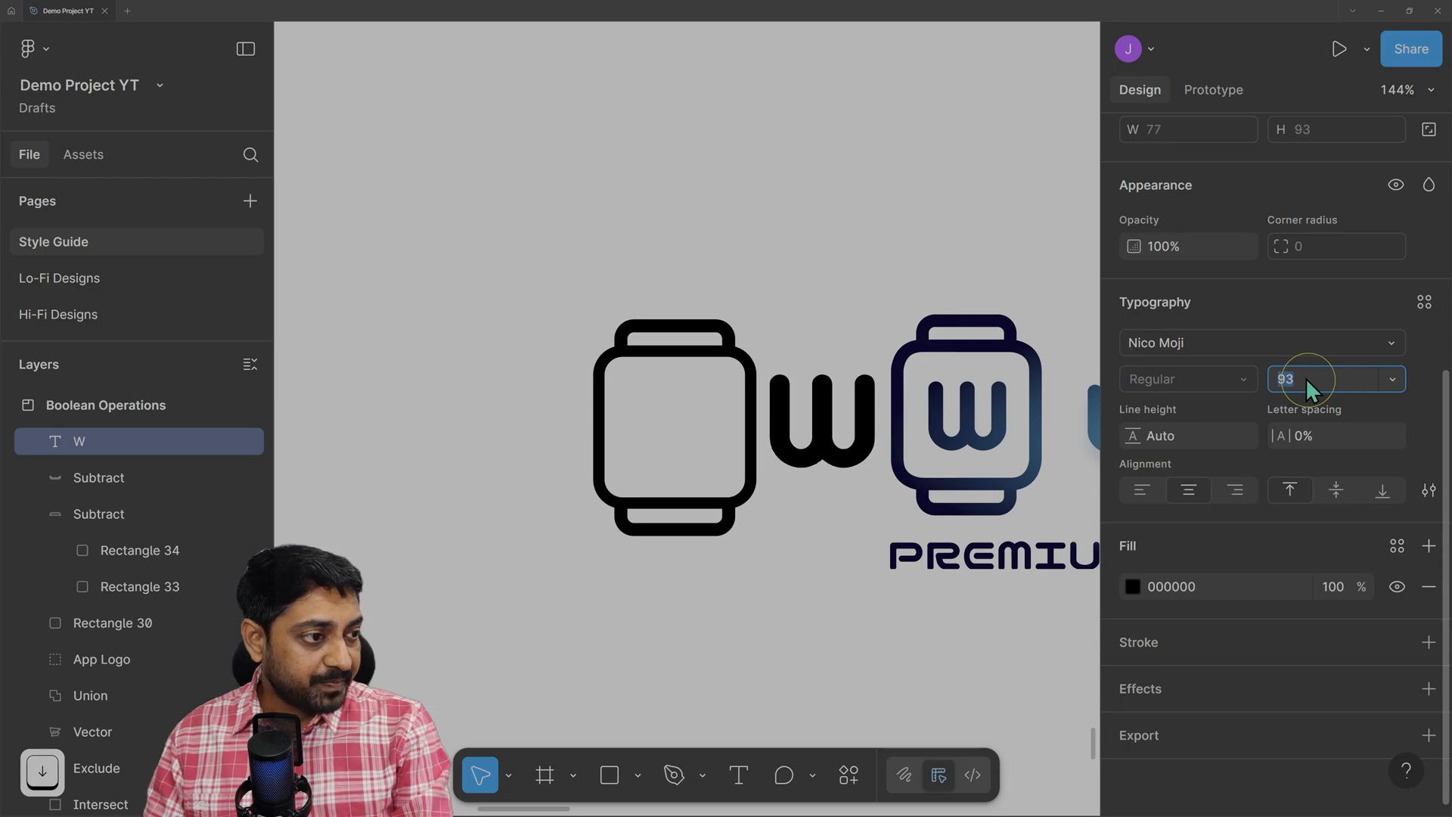
key(Down)
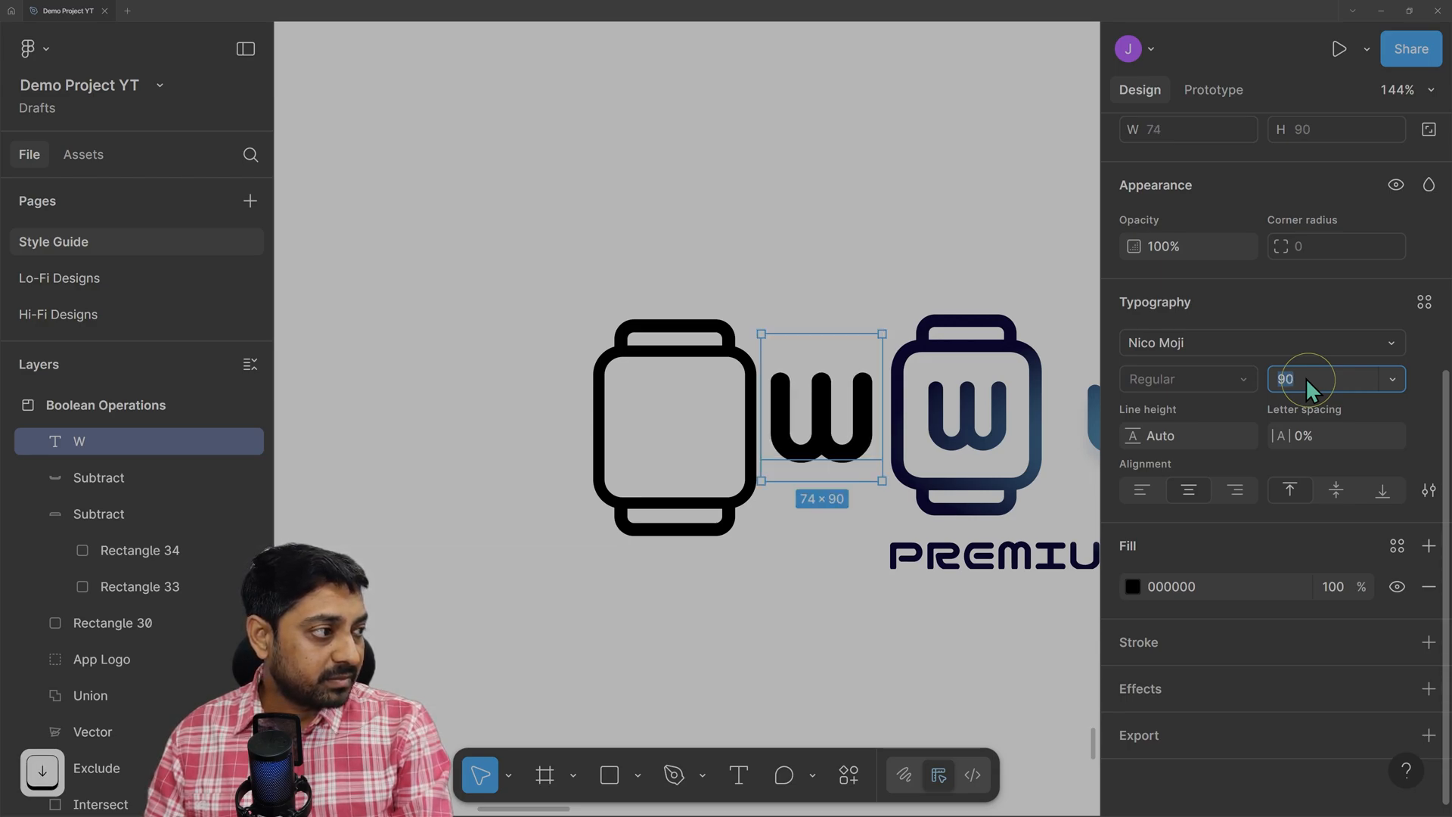
key(Down)
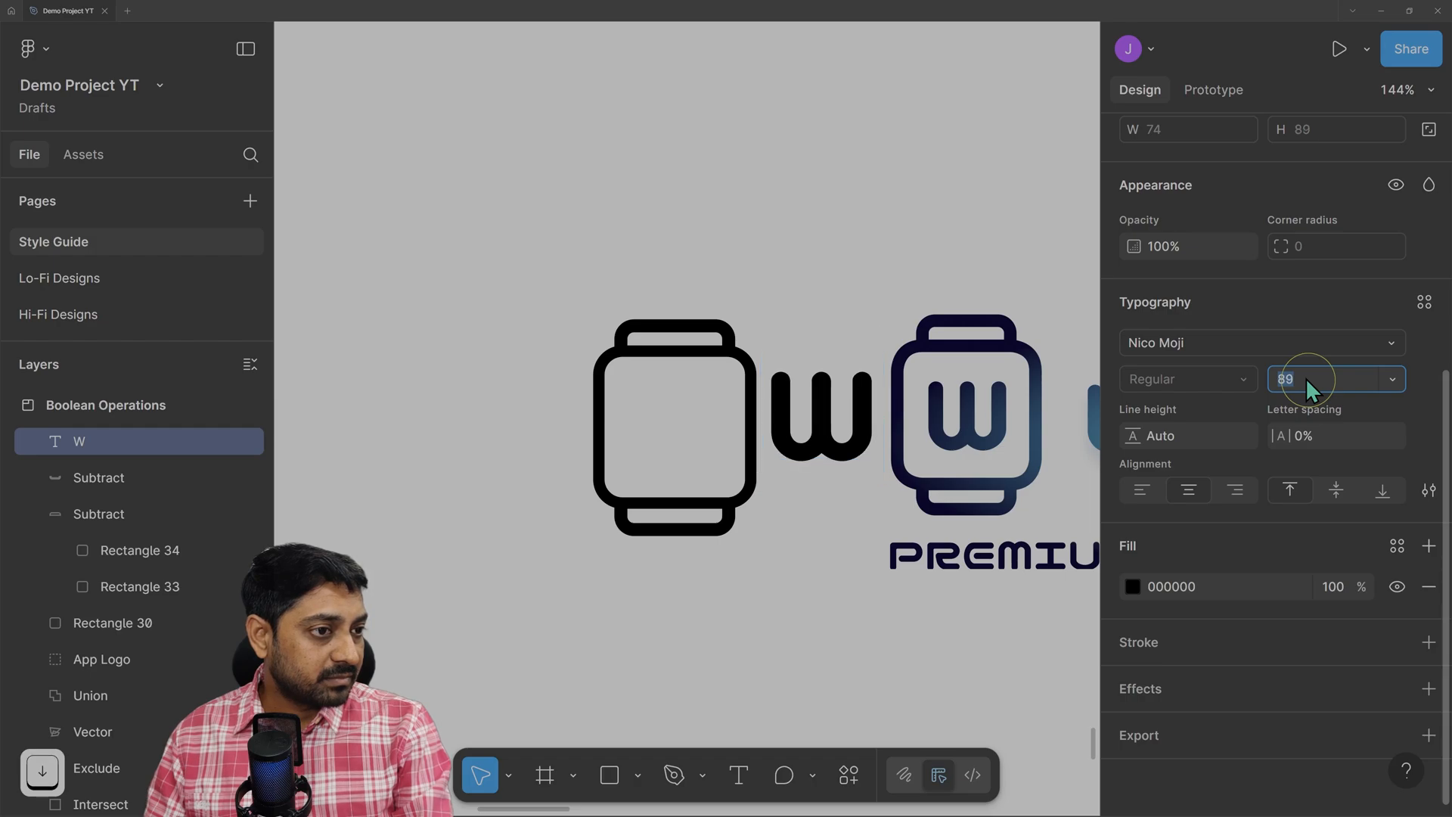
key(Down)
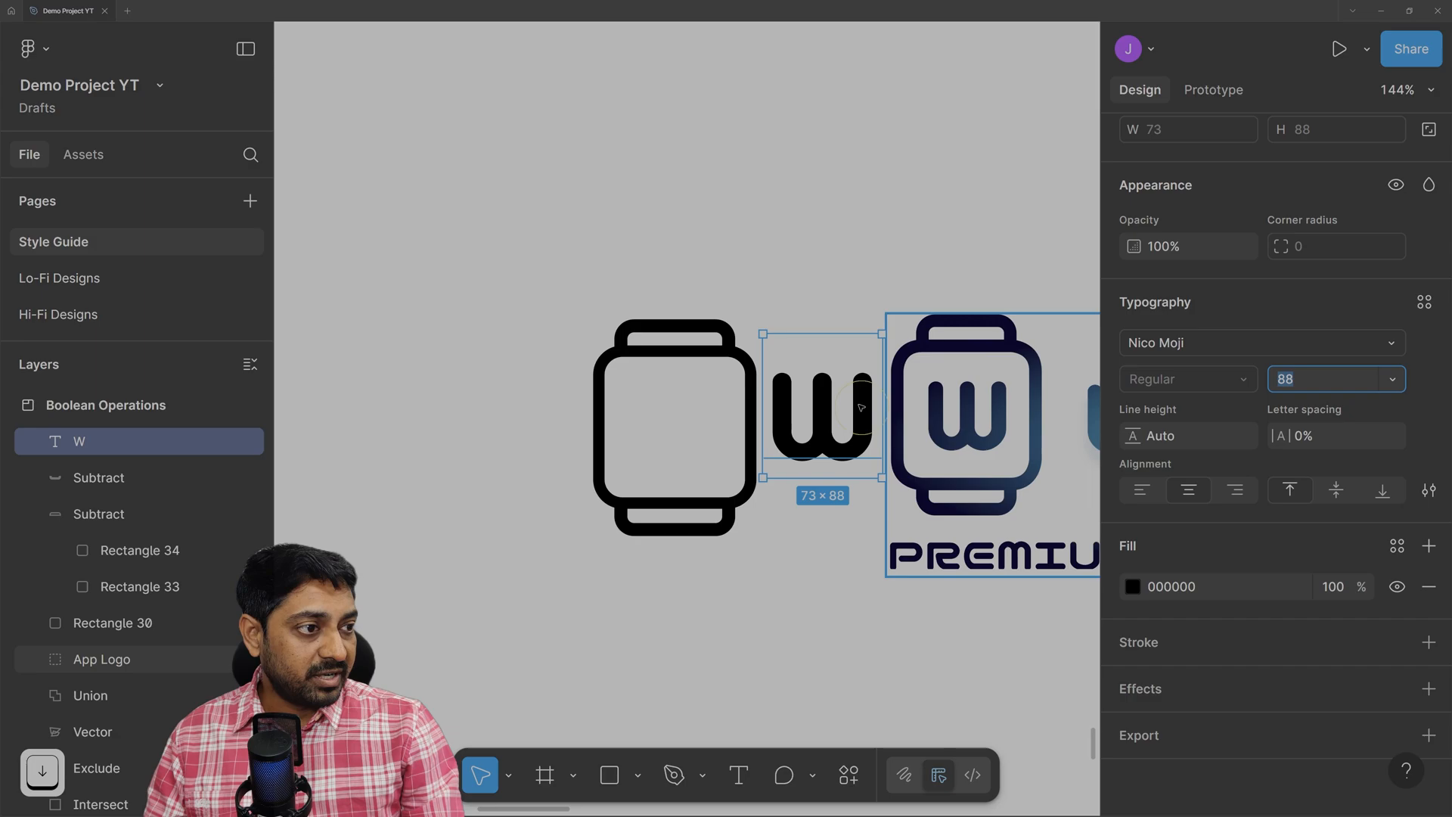
Move the W into the left watch body and shrink it further toward size 84.
drag(822, 418, 672, 432)
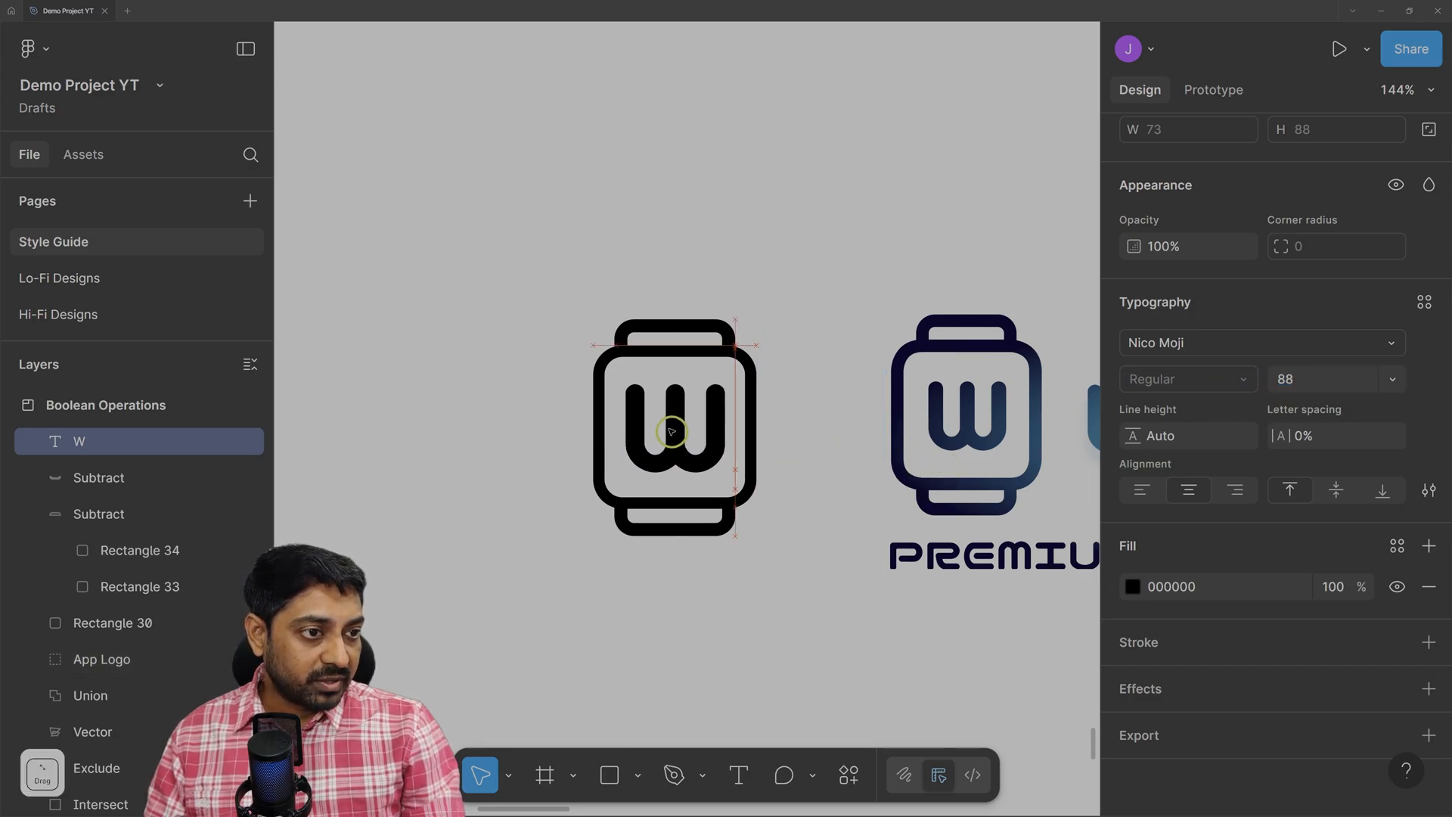
click(1308, 378)
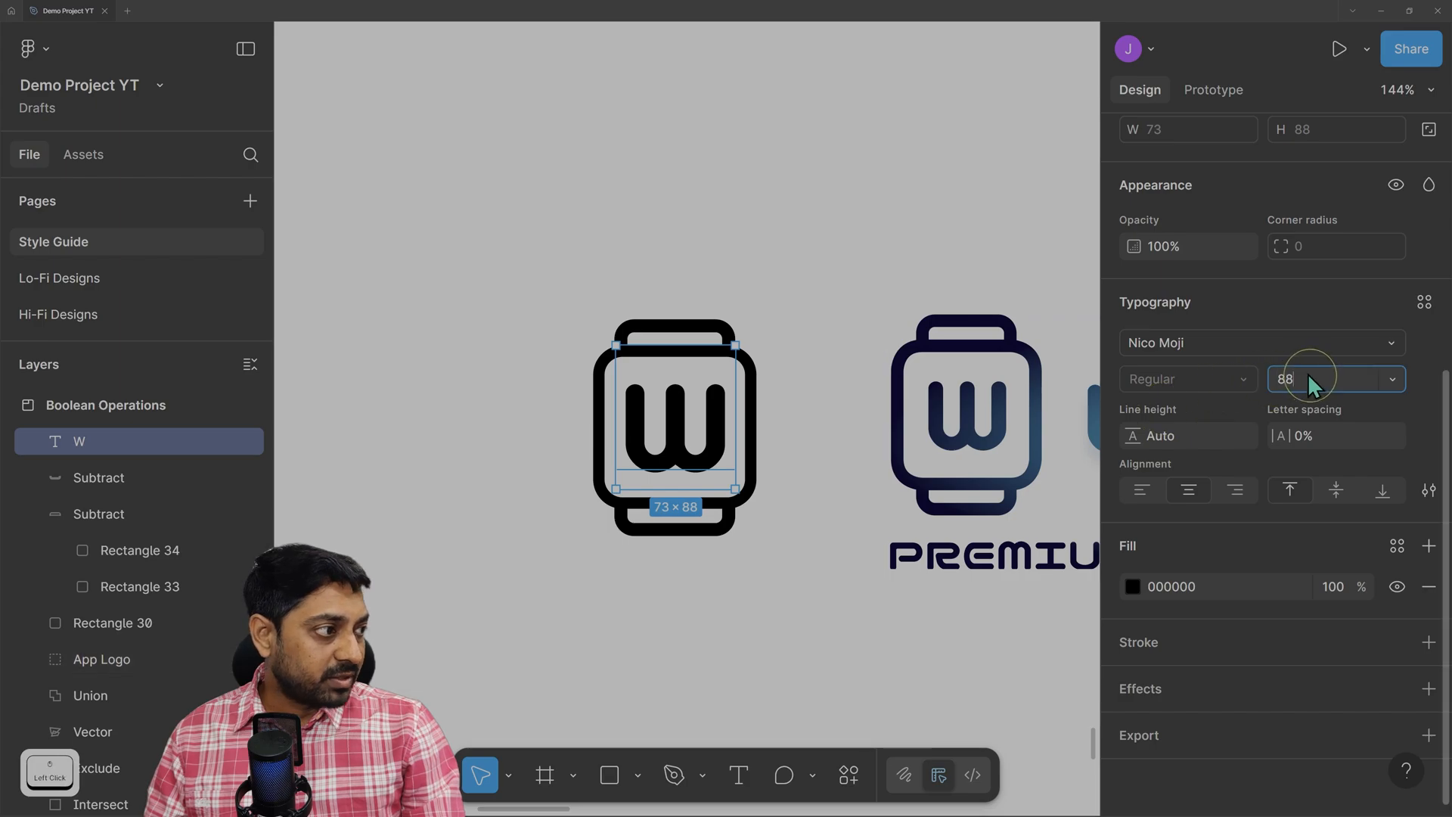
key(Down)
key(Down)
key(Down)
key(Down)
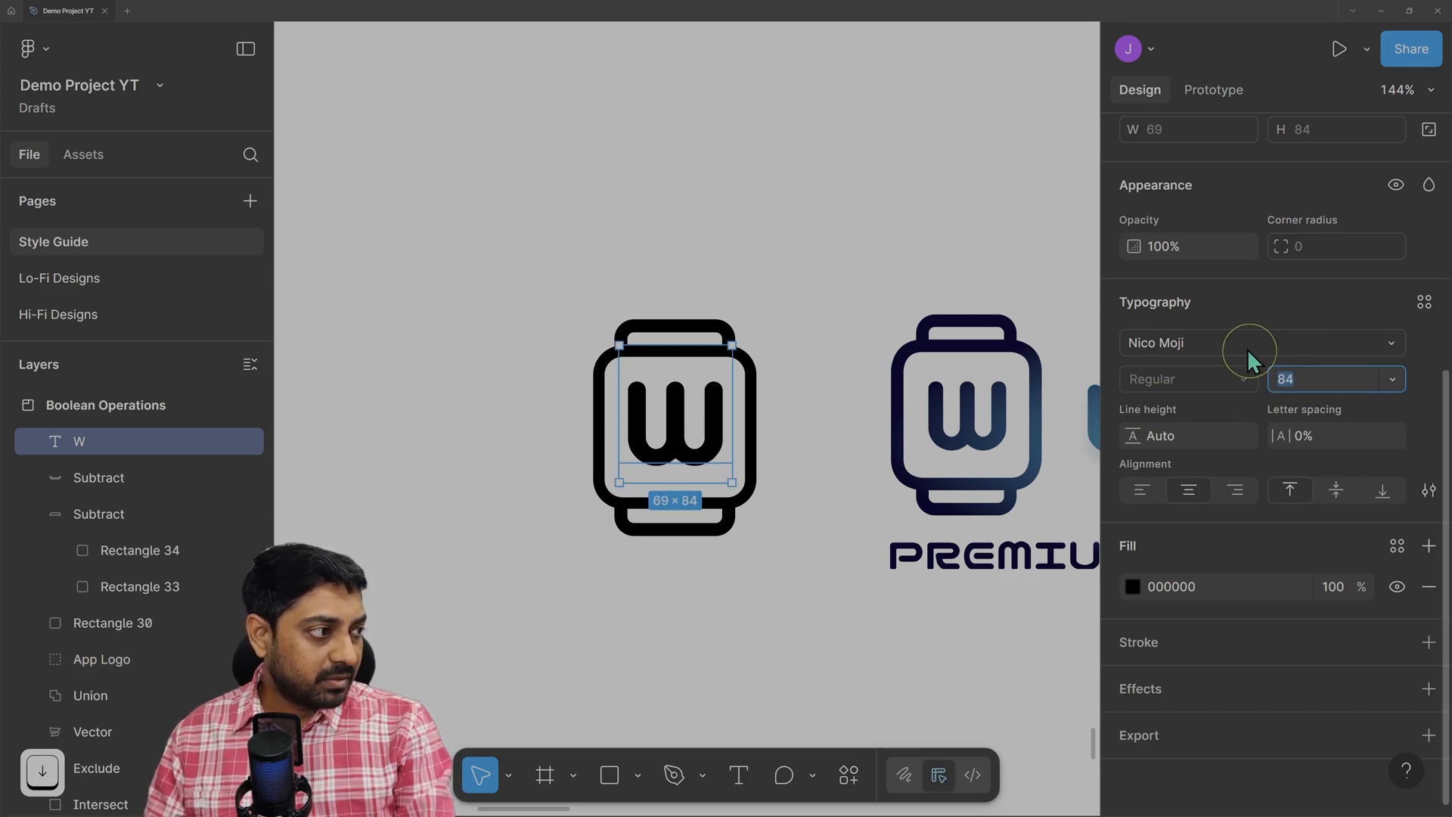
drag(687, 422, 676, 430)
click(833, 282)
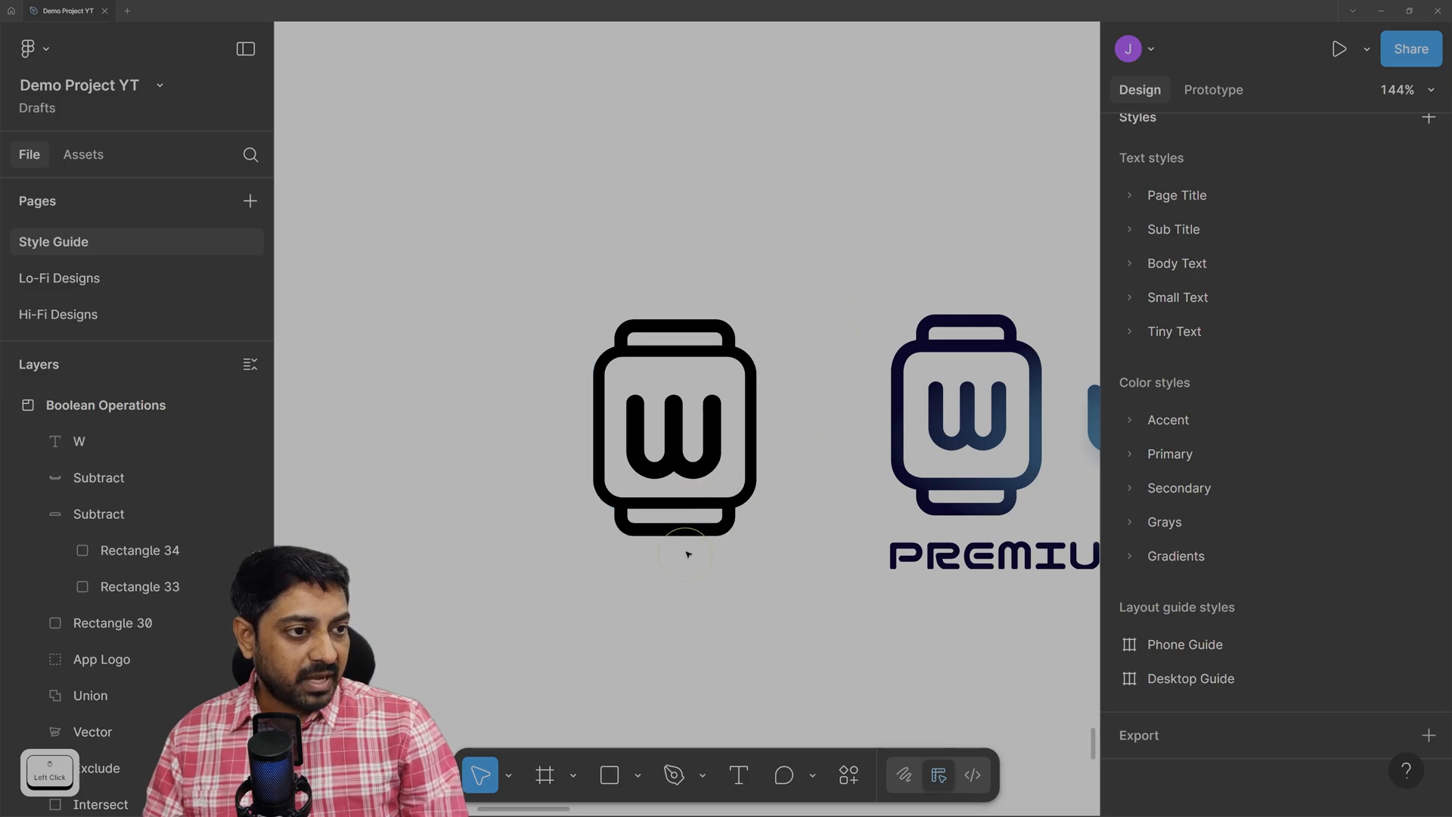
Nudge the W three pixels up and one pixel right to centre it in the watch.
scroll(700, 533, up, 4)
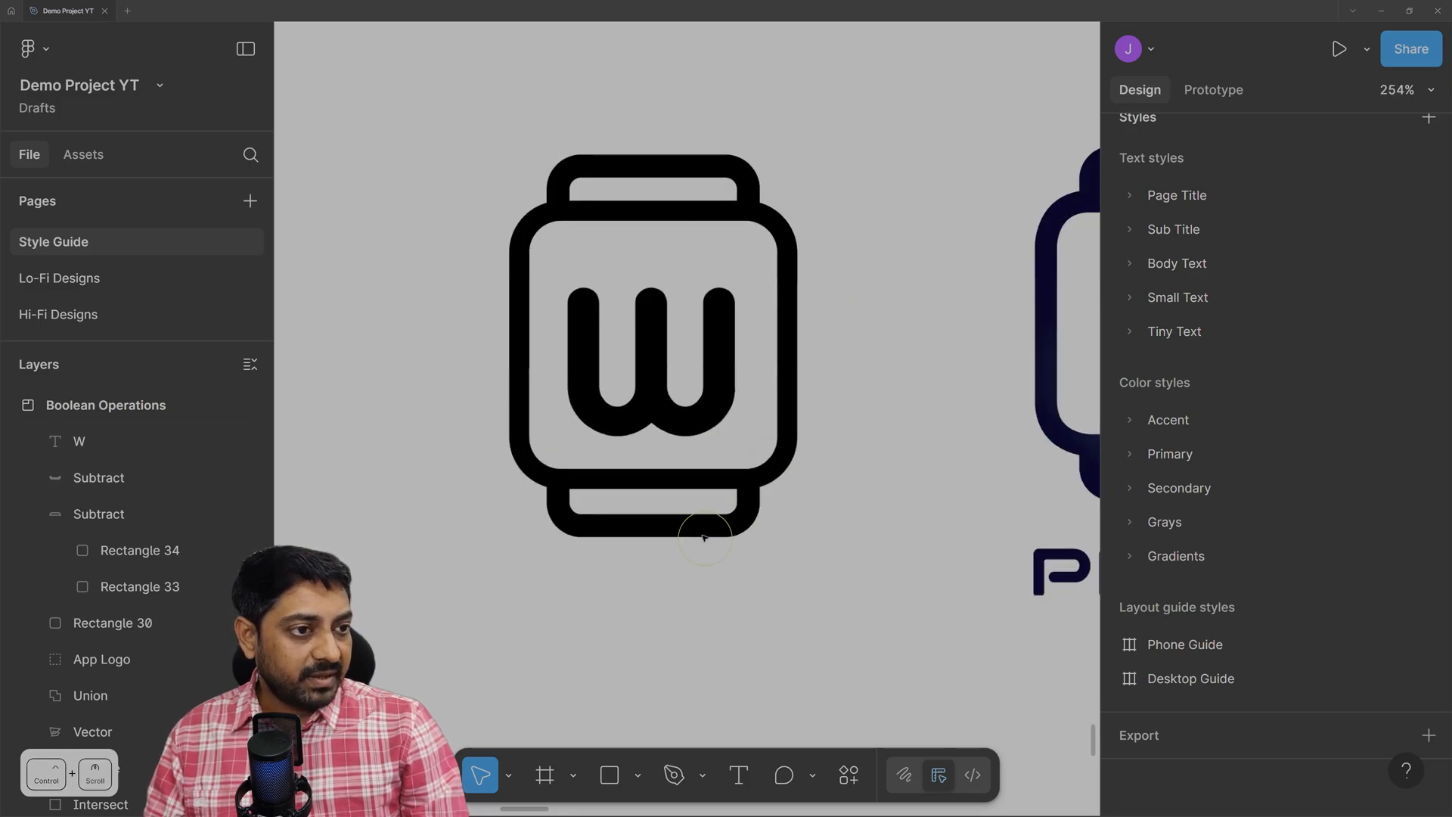
click(663, 370)
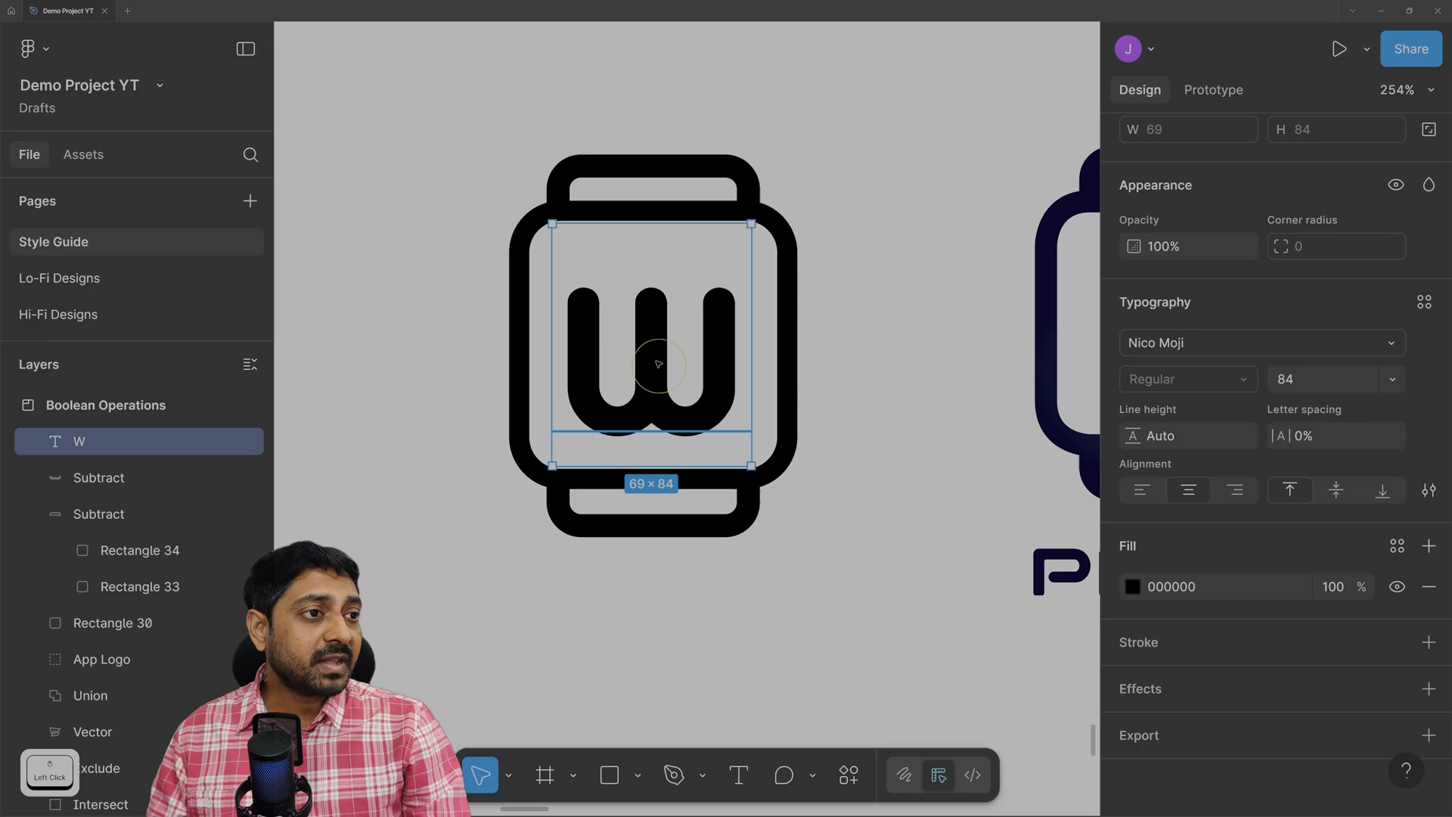
scroll(1222, 218, up, 5)
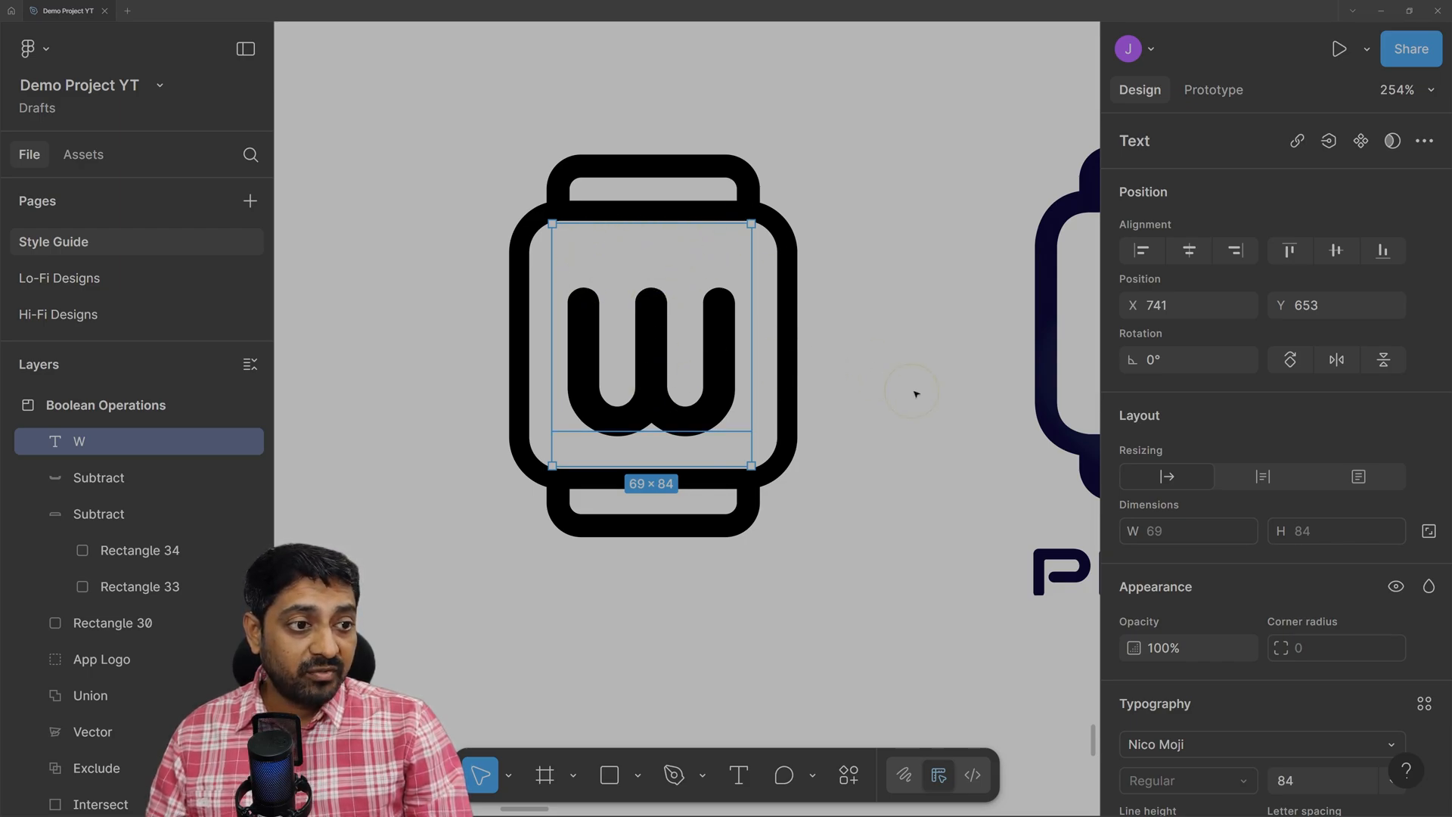
key(Up)
key(Up)
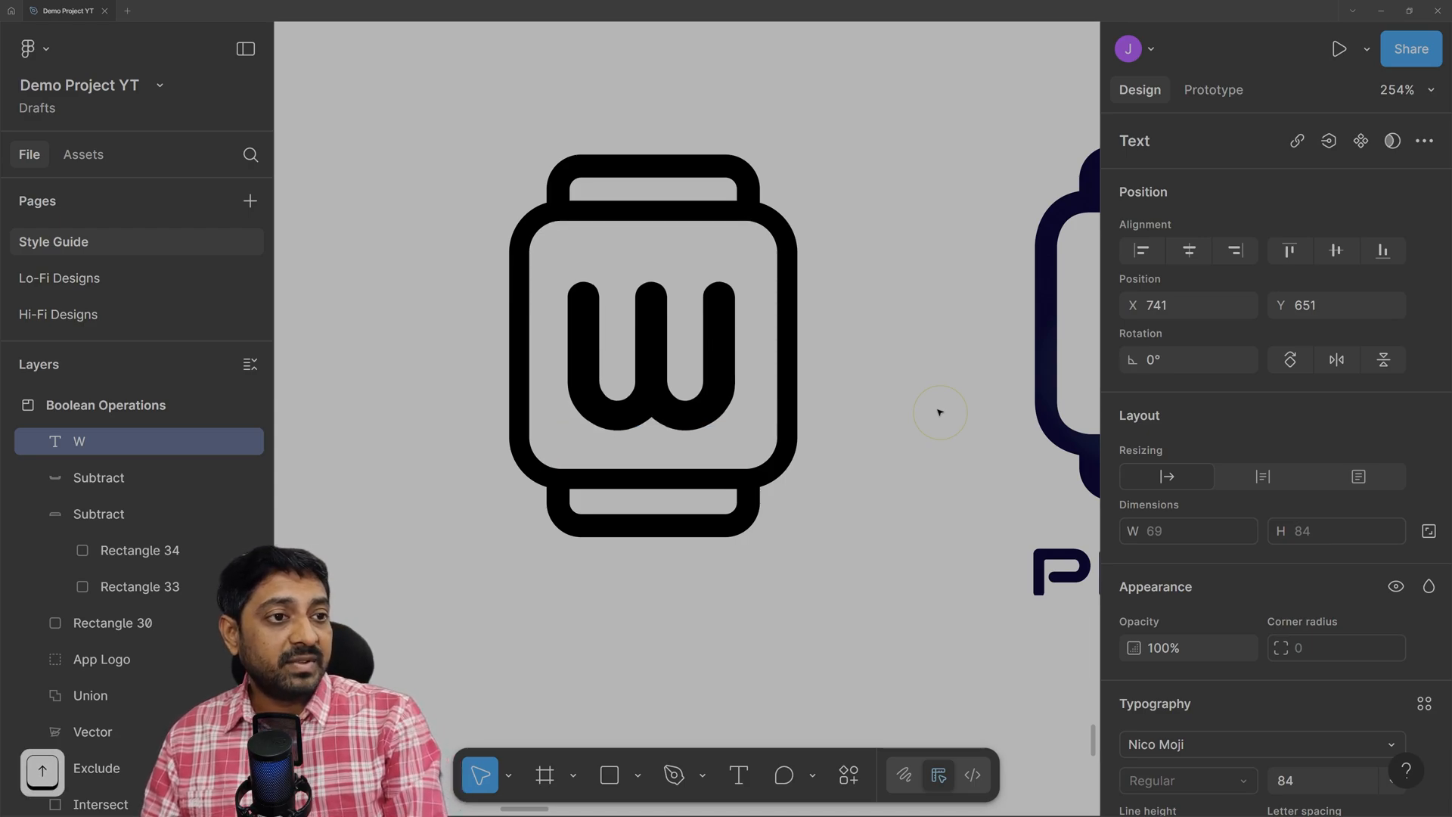
key(Up)
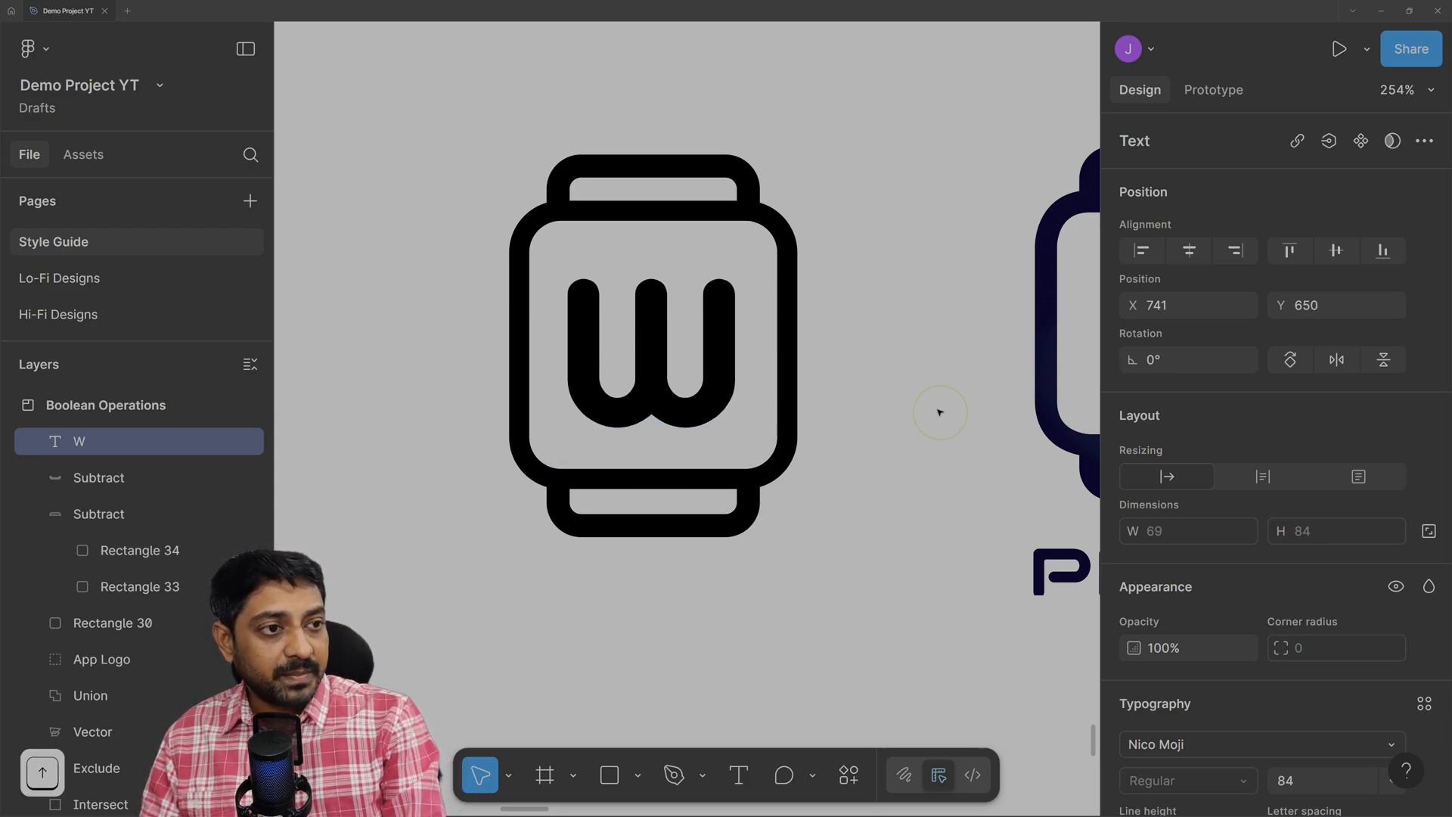
key(Up)
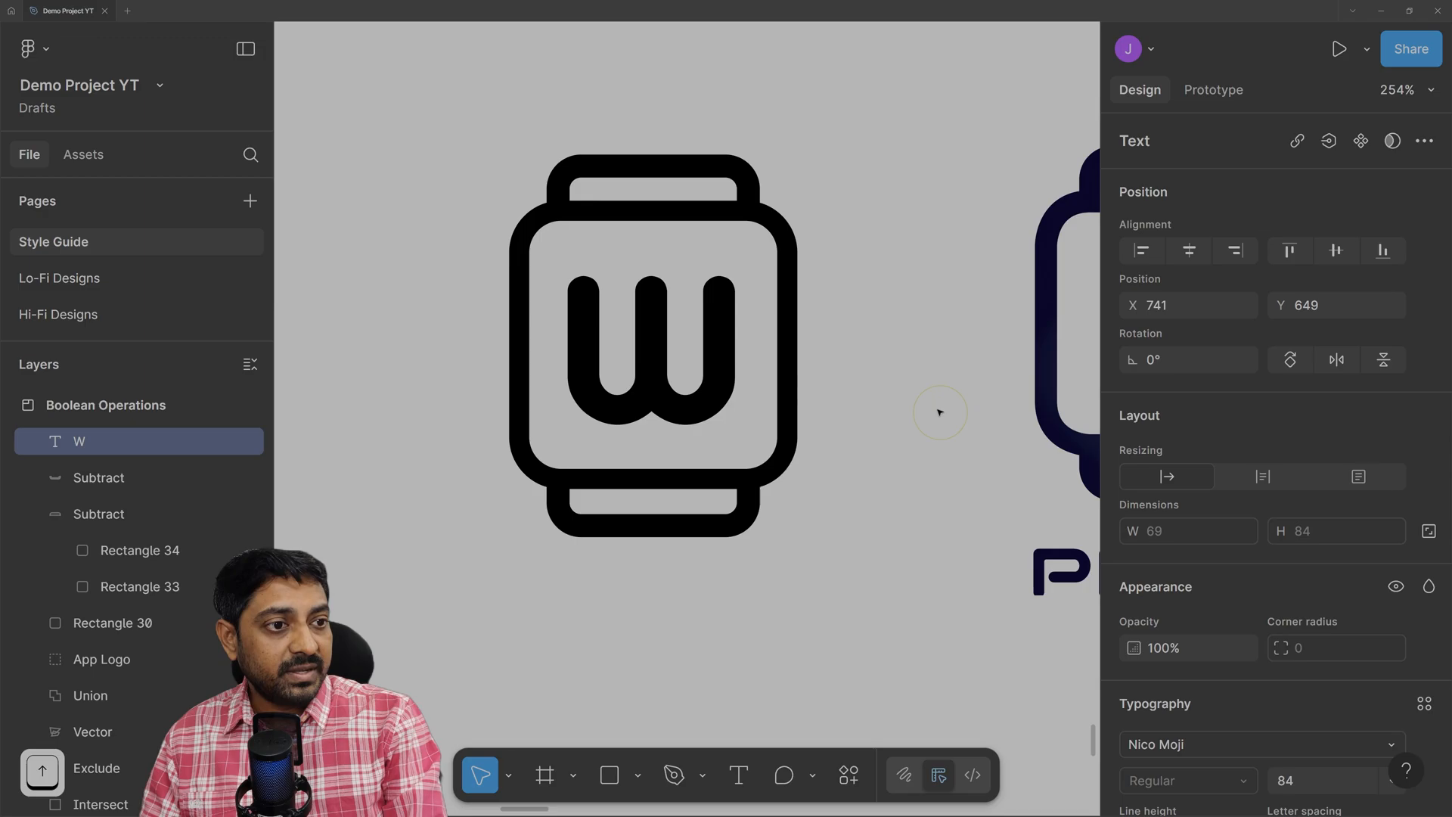
click(960, 413)
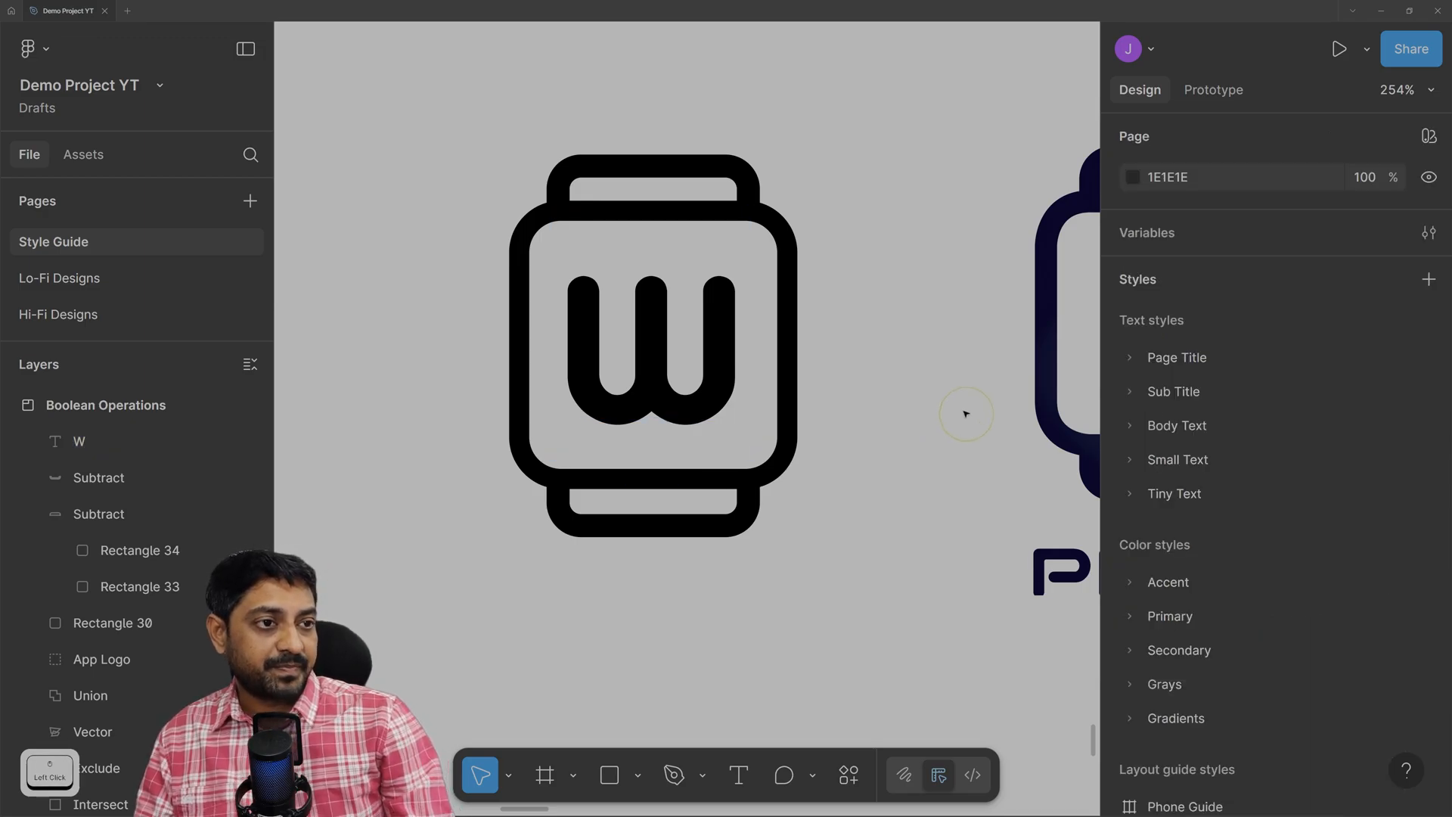
click(667, 389)
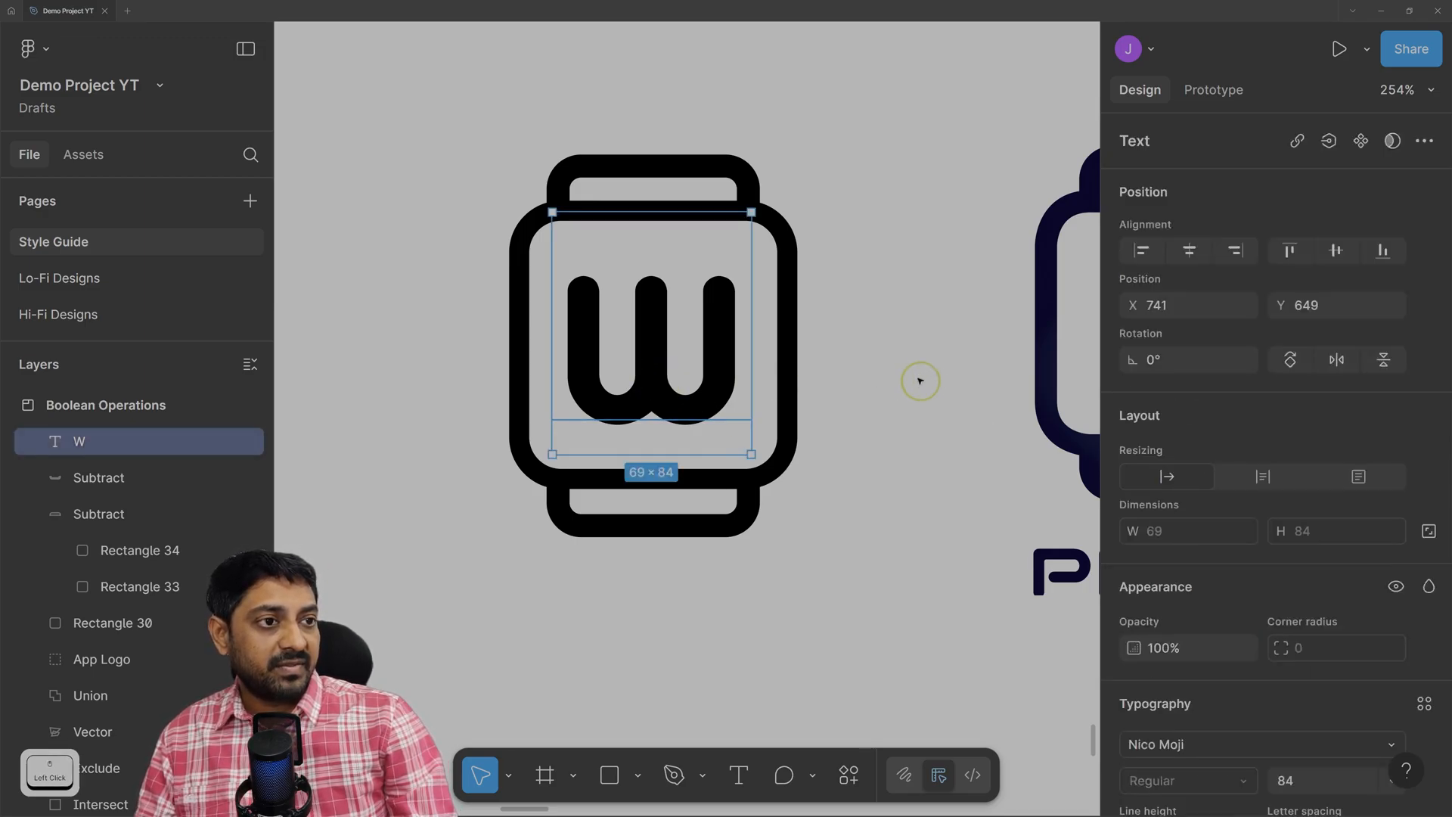
click(874, 536)
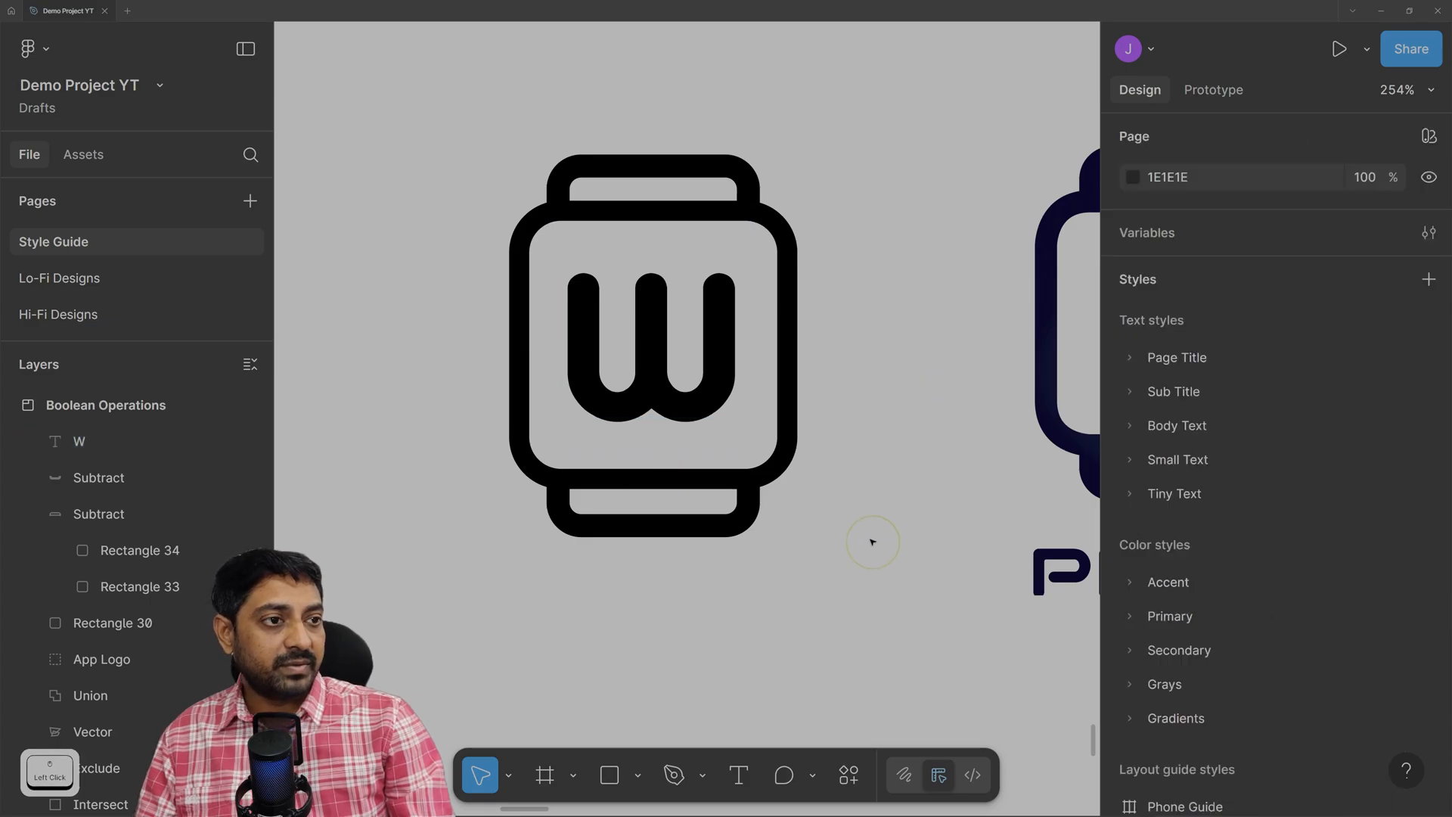
click(755, 456)
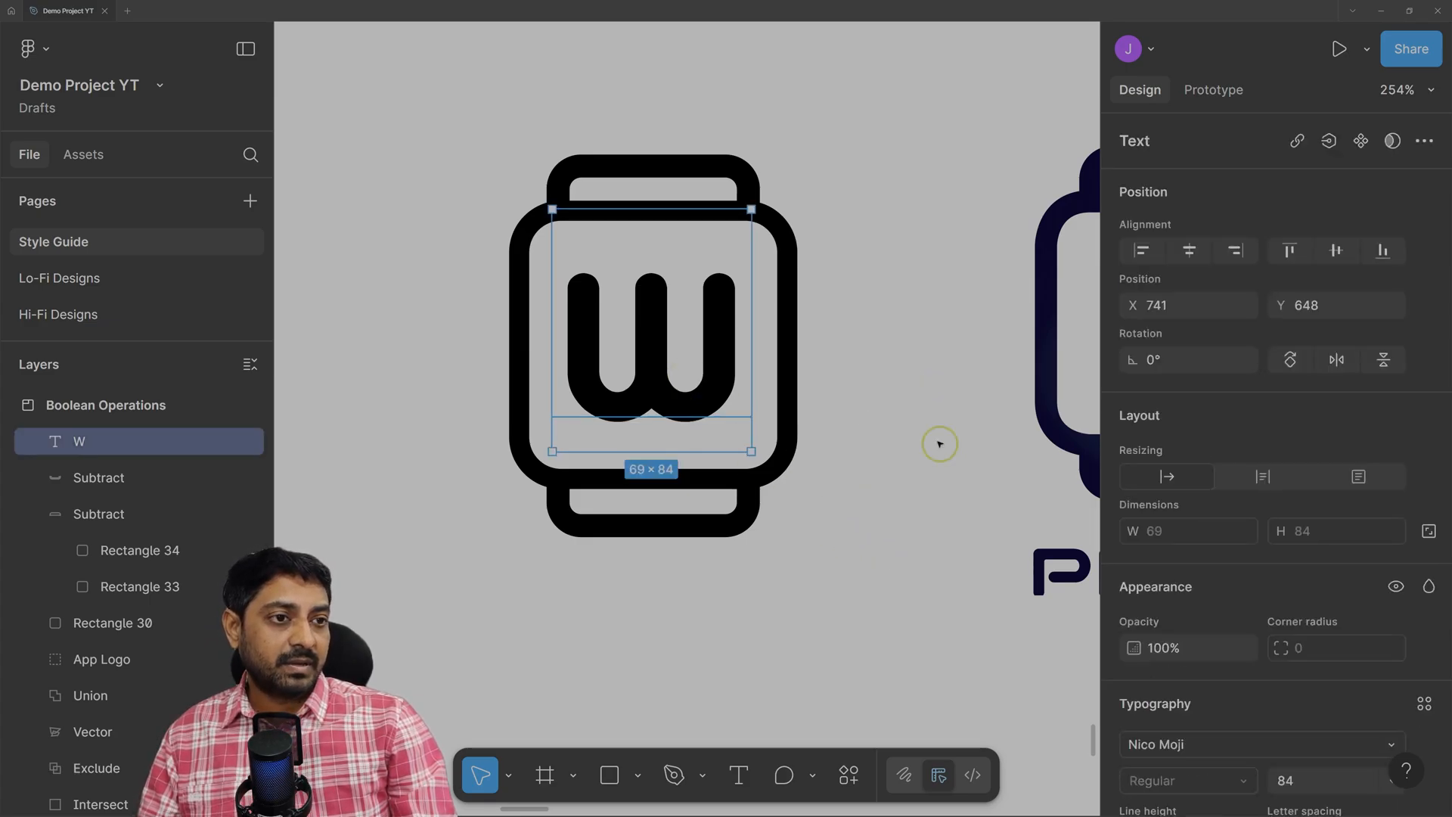
key(Right)
click(919, 492)
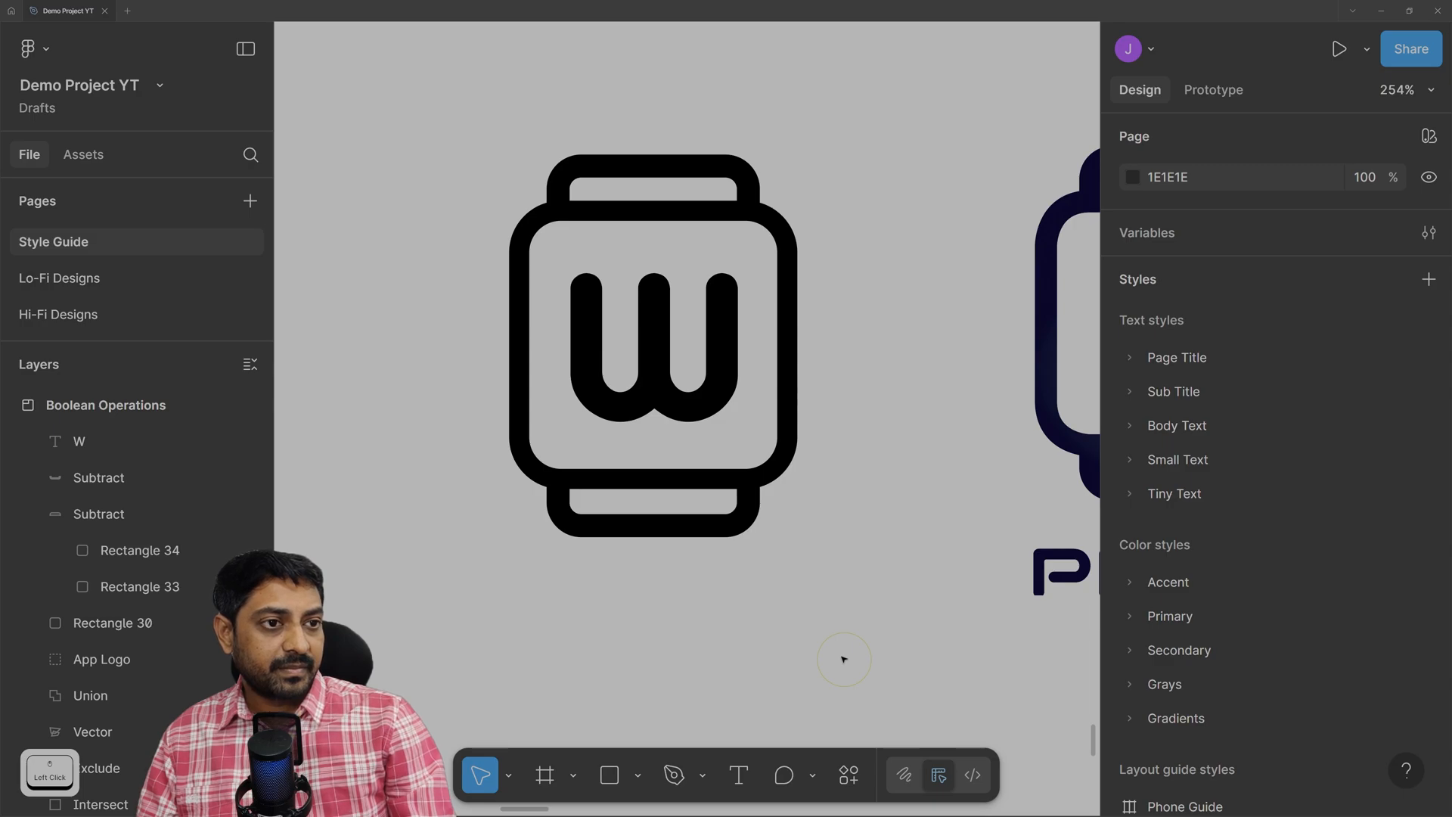
Select the W, both Subtract straps and Rectangle 30 together for a boolean operation.
ctrl+scroll(789, 578, down, 5)
scroll(828, 583, down, 4)
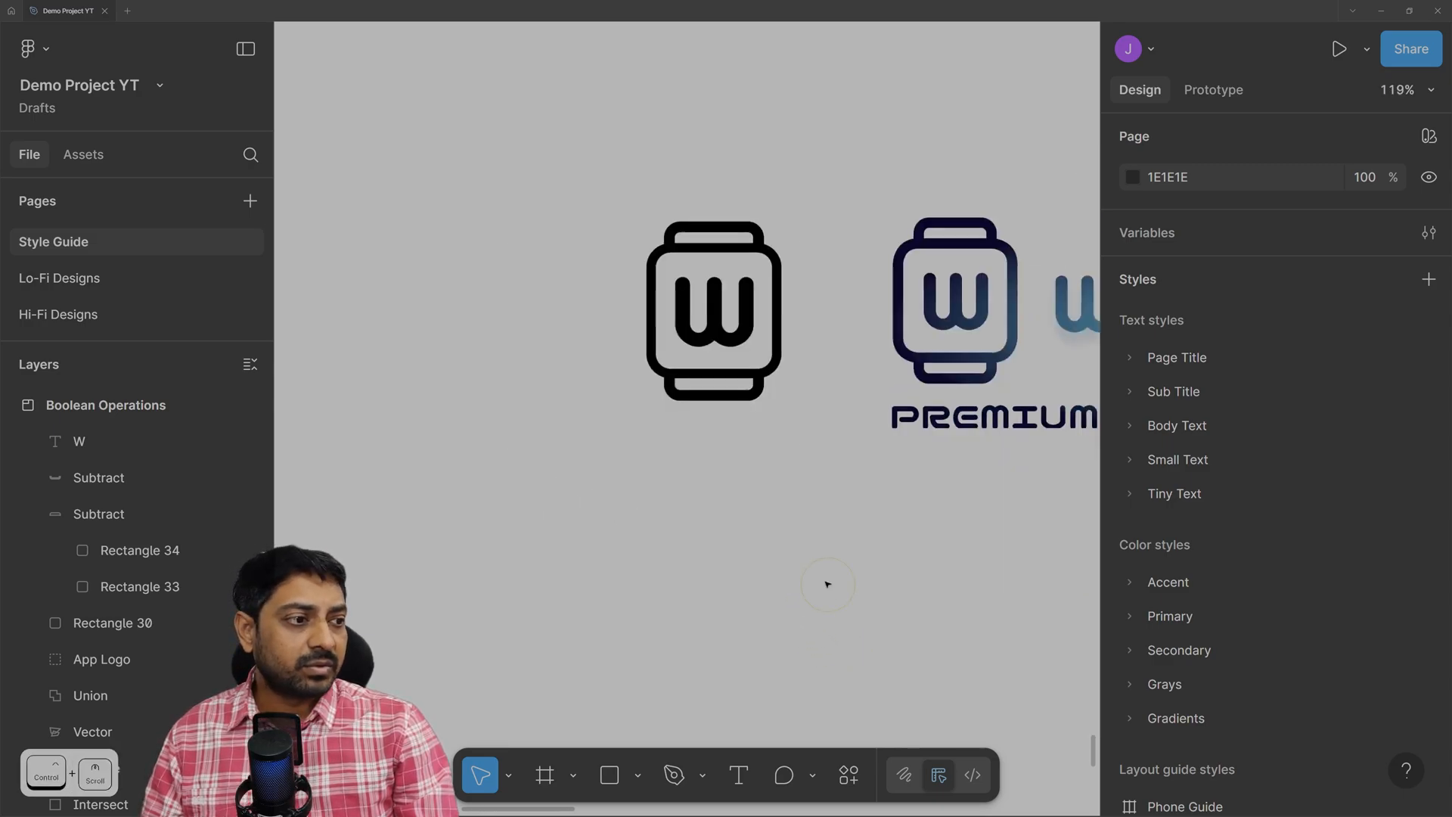
scroll(826, 546, up, 3)
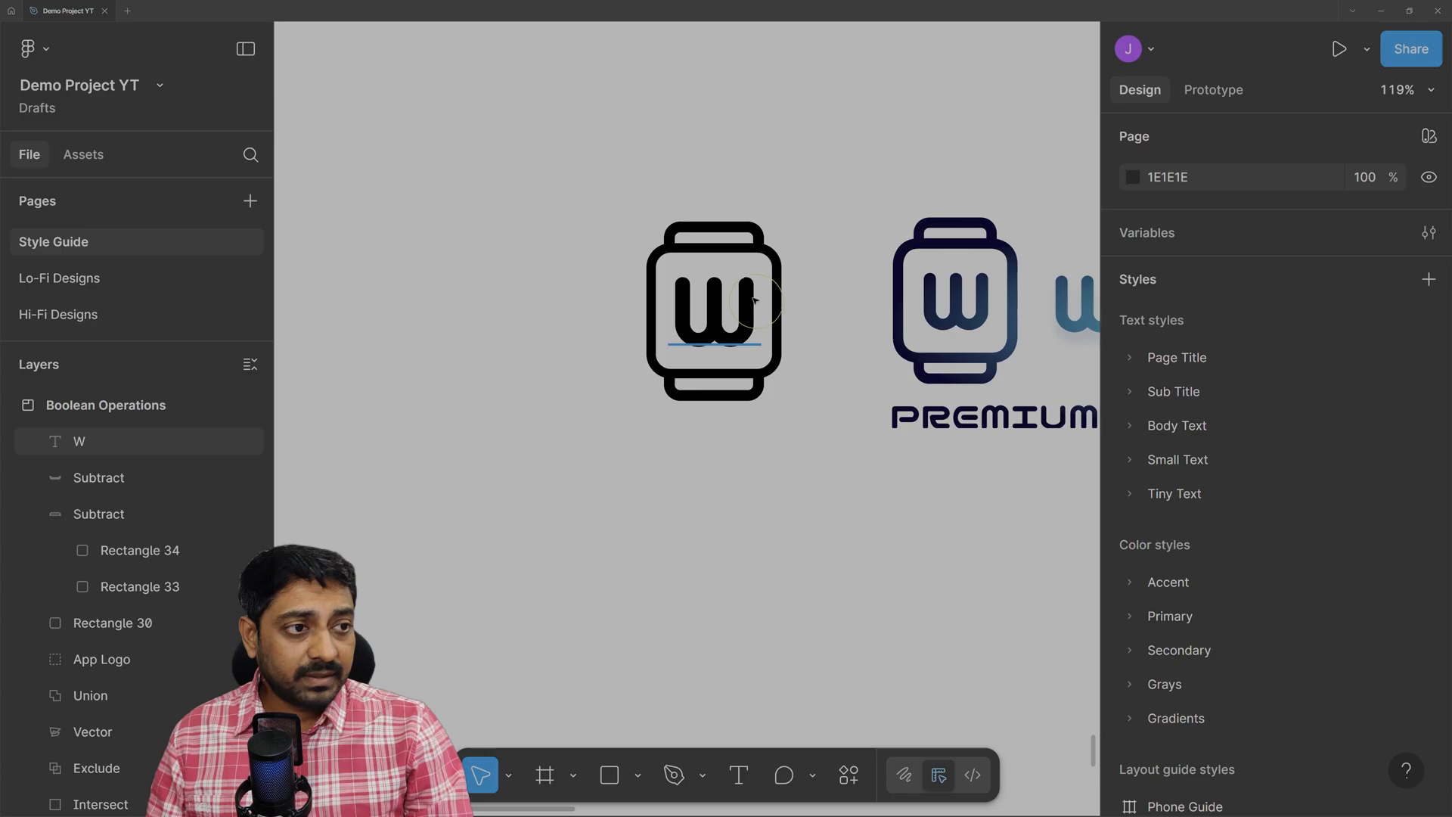
drag(600, 168, 838, 509)
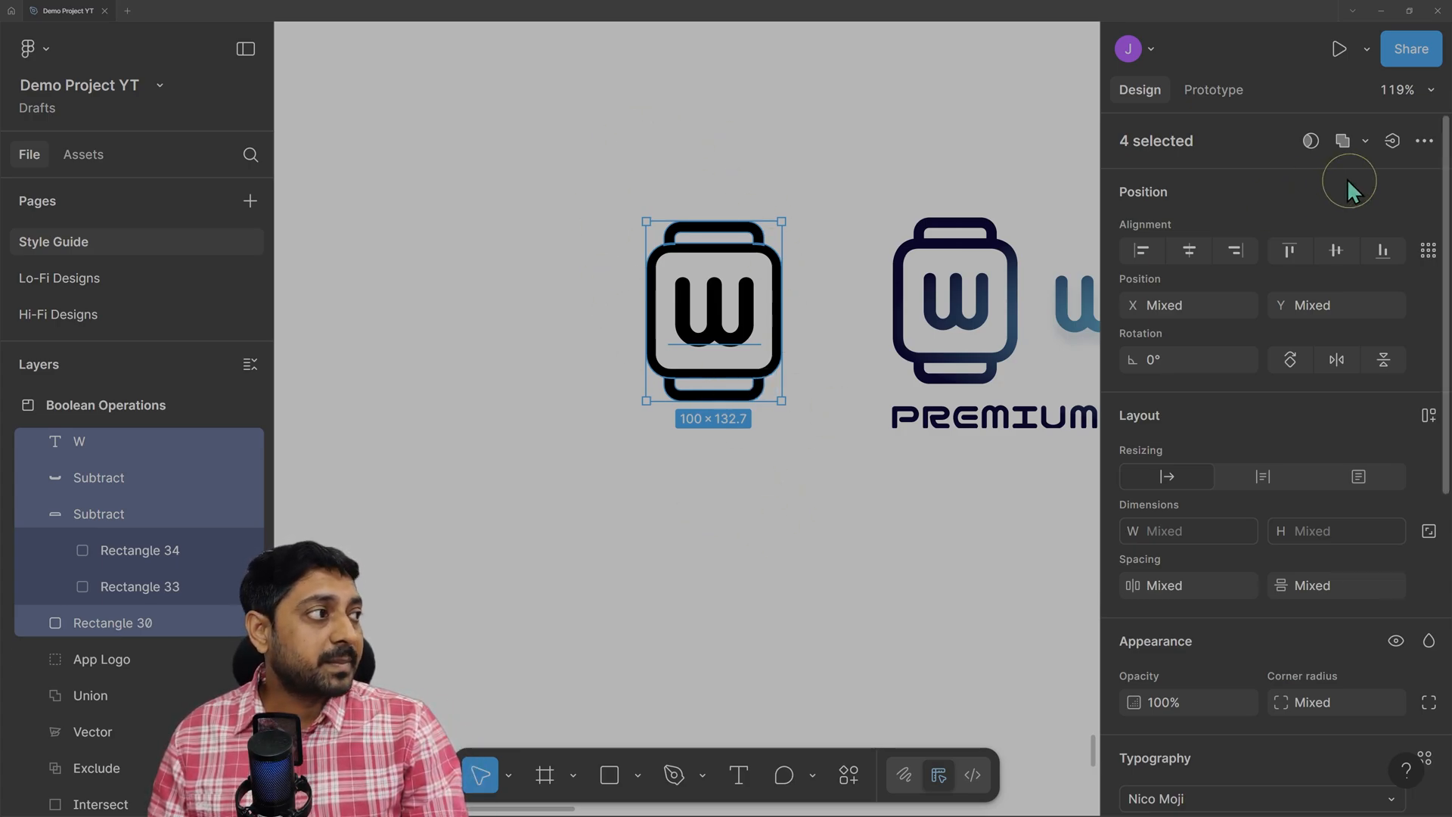
click(1365, 143)
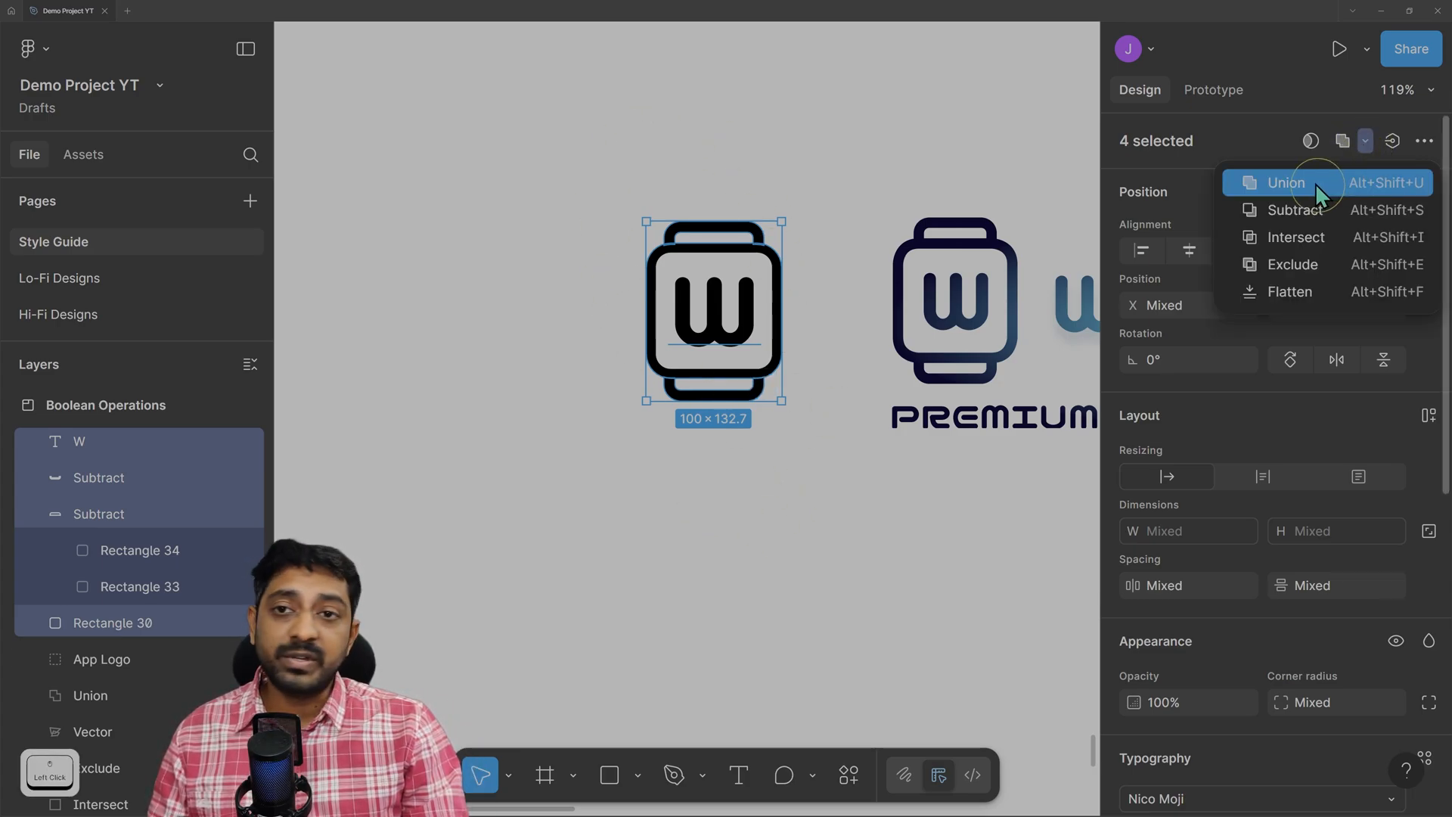
Union the W and watch shapes into one 100 × 132.7 shape, move it left, and inspect its children.
click(1315, 183)
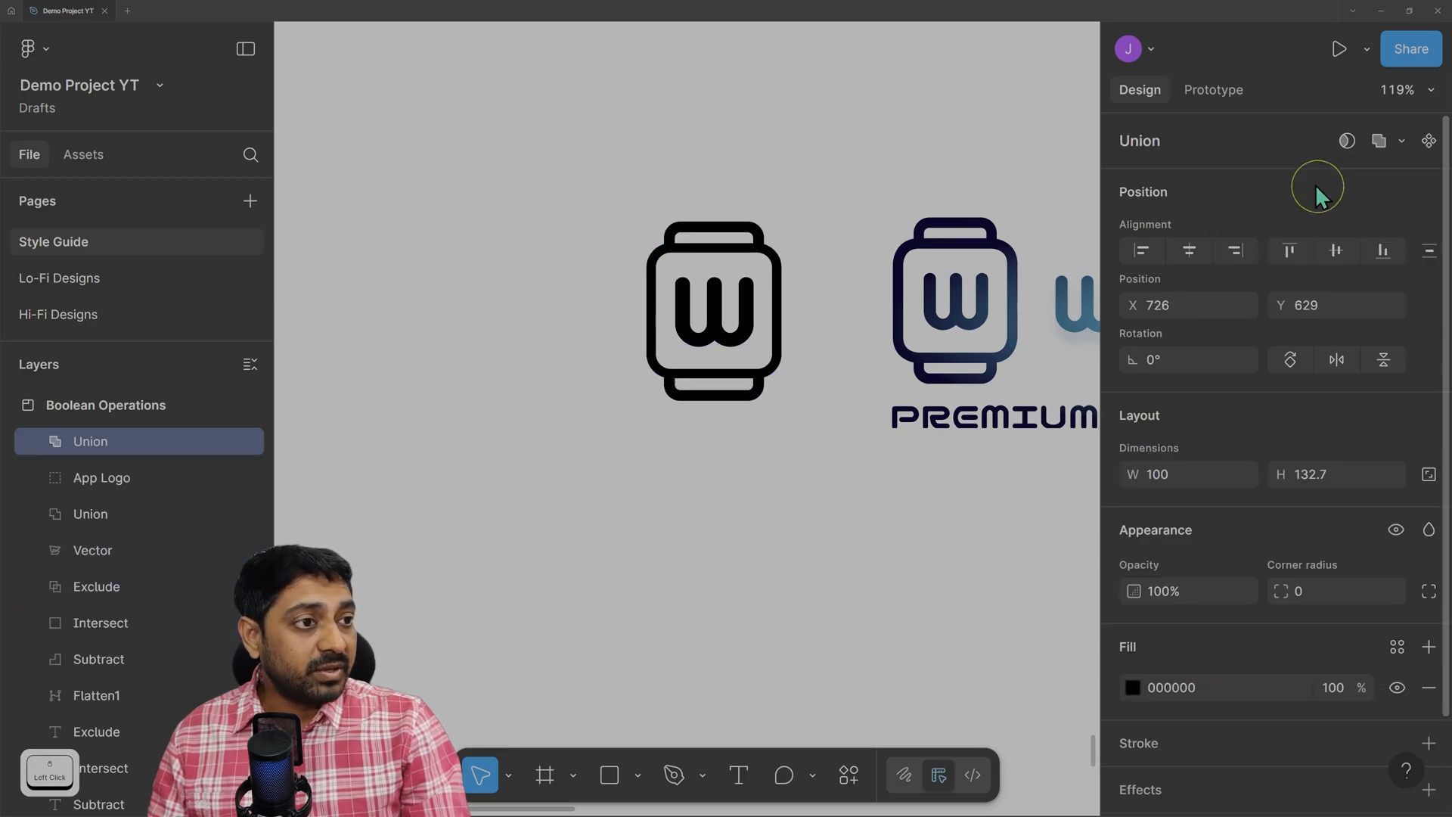
drag(716, 302, 553, 304)
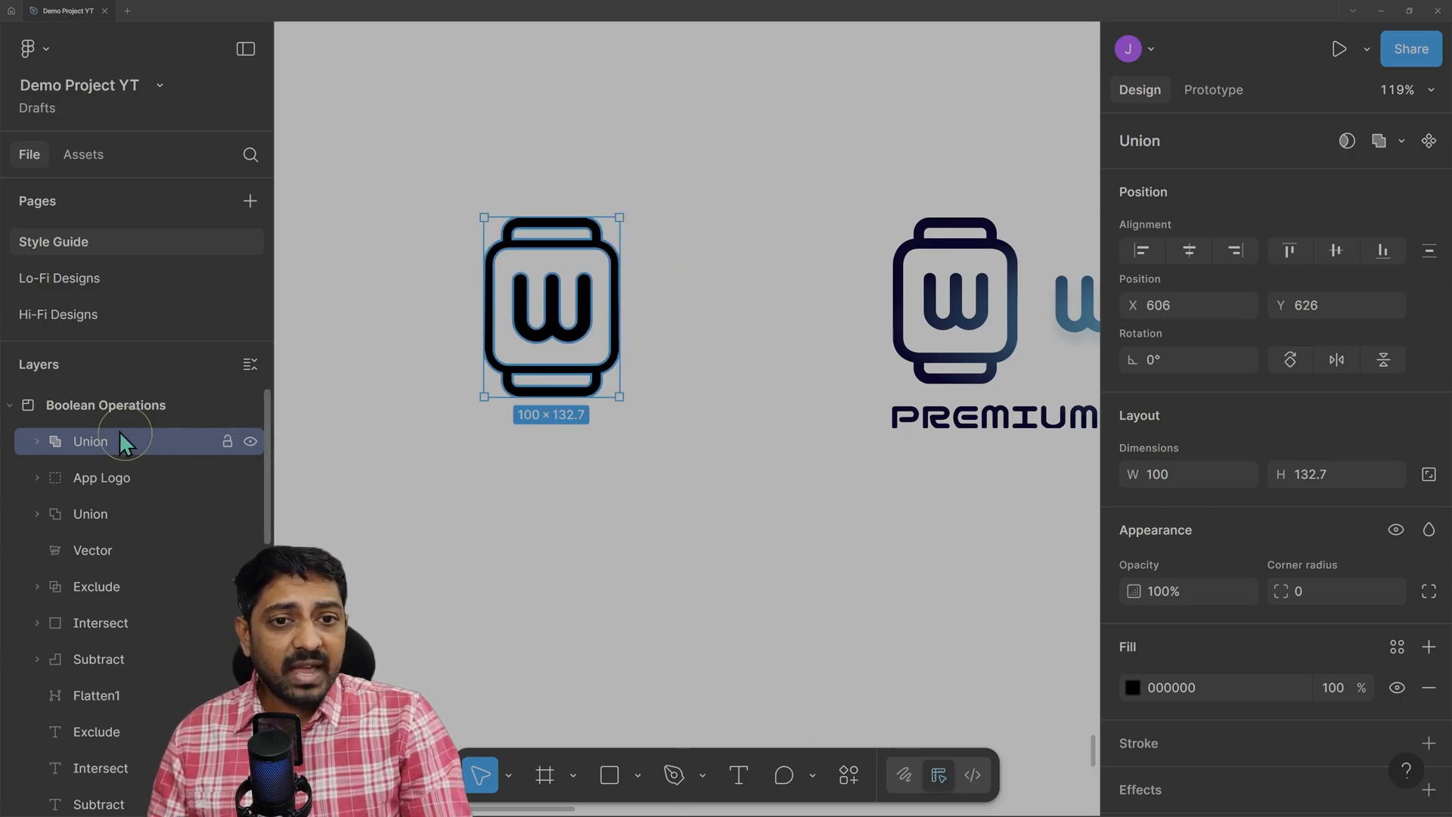
click(37, 441)
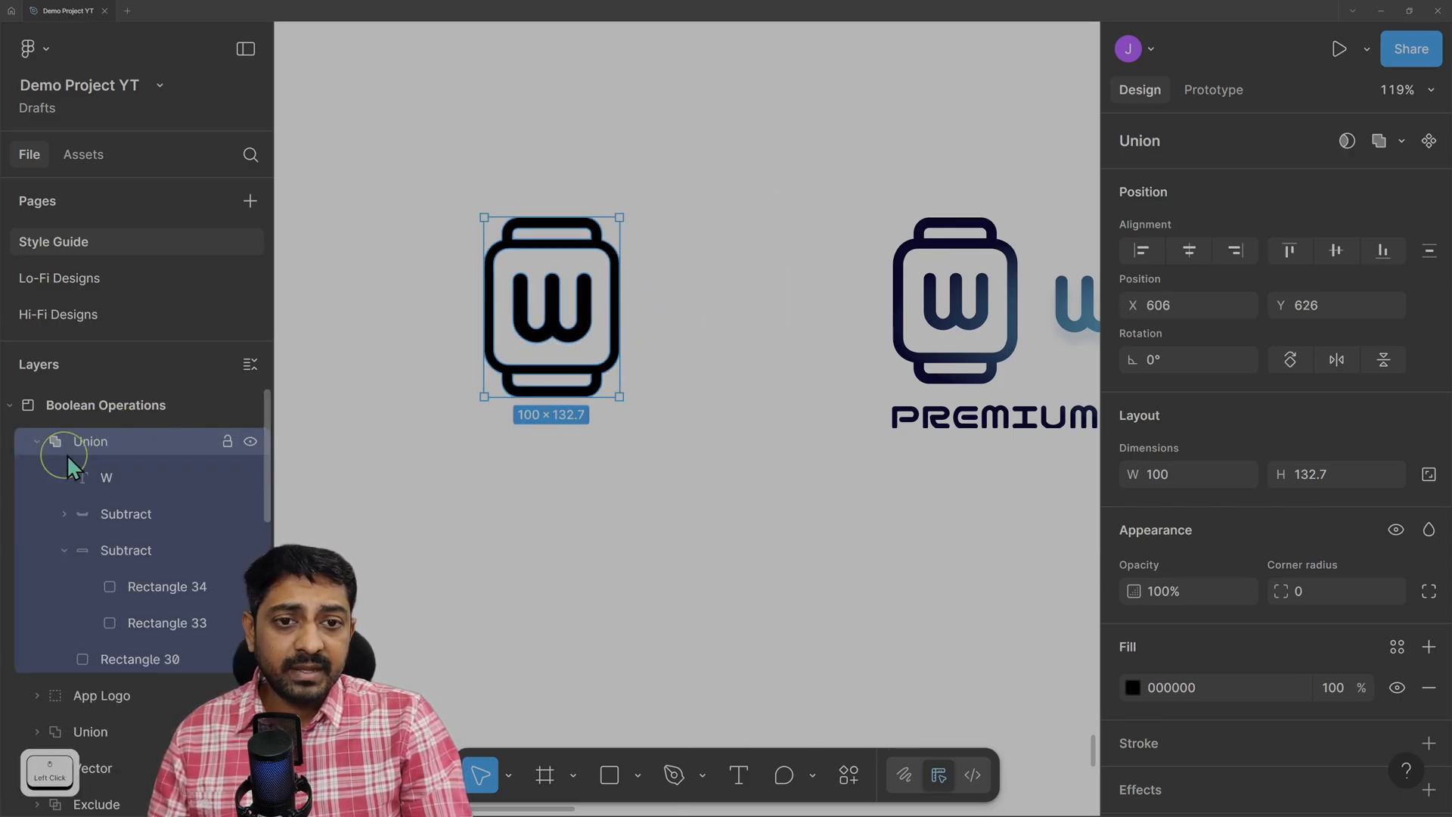
click(115, 475)
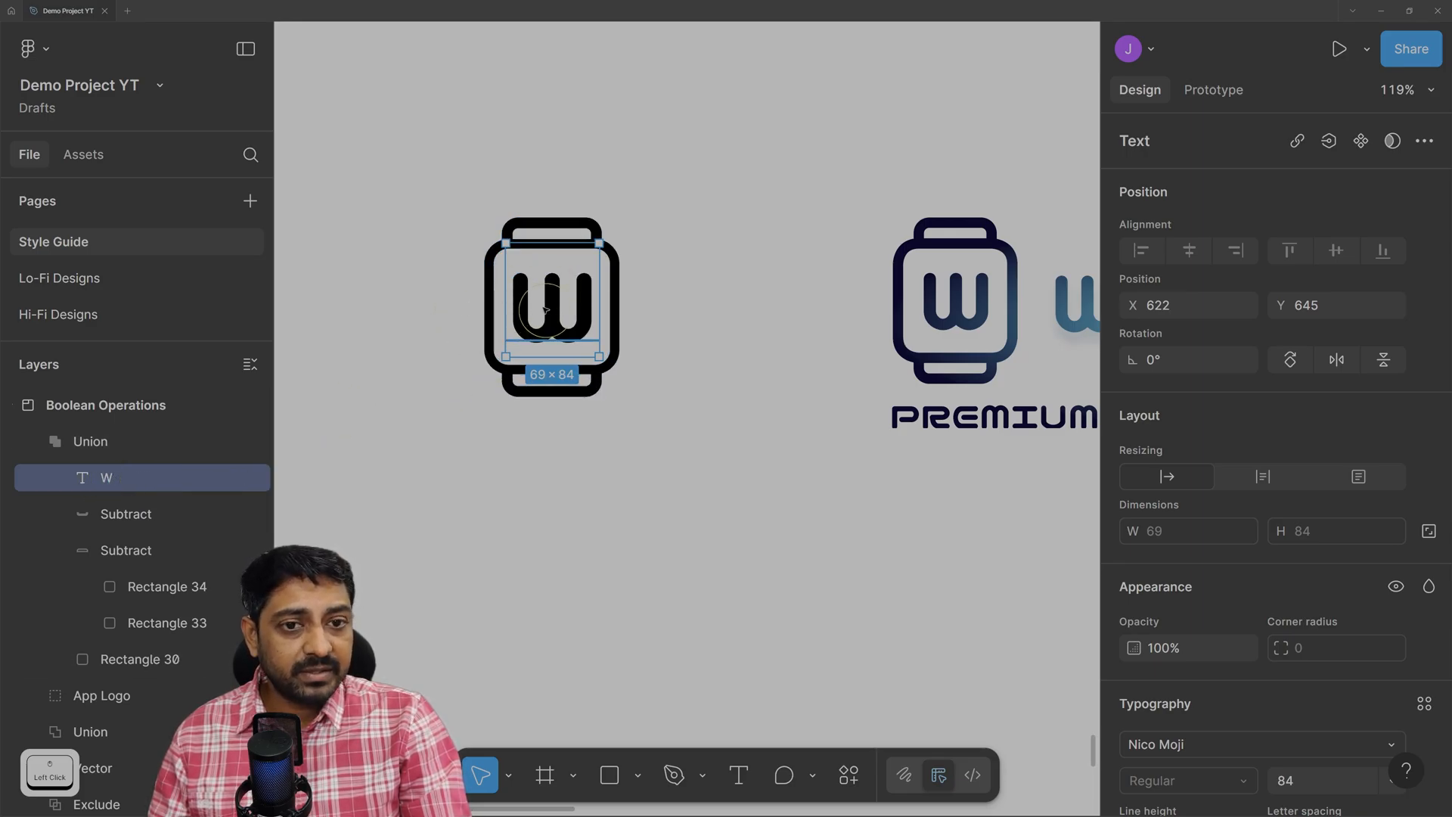
click(129, 588)
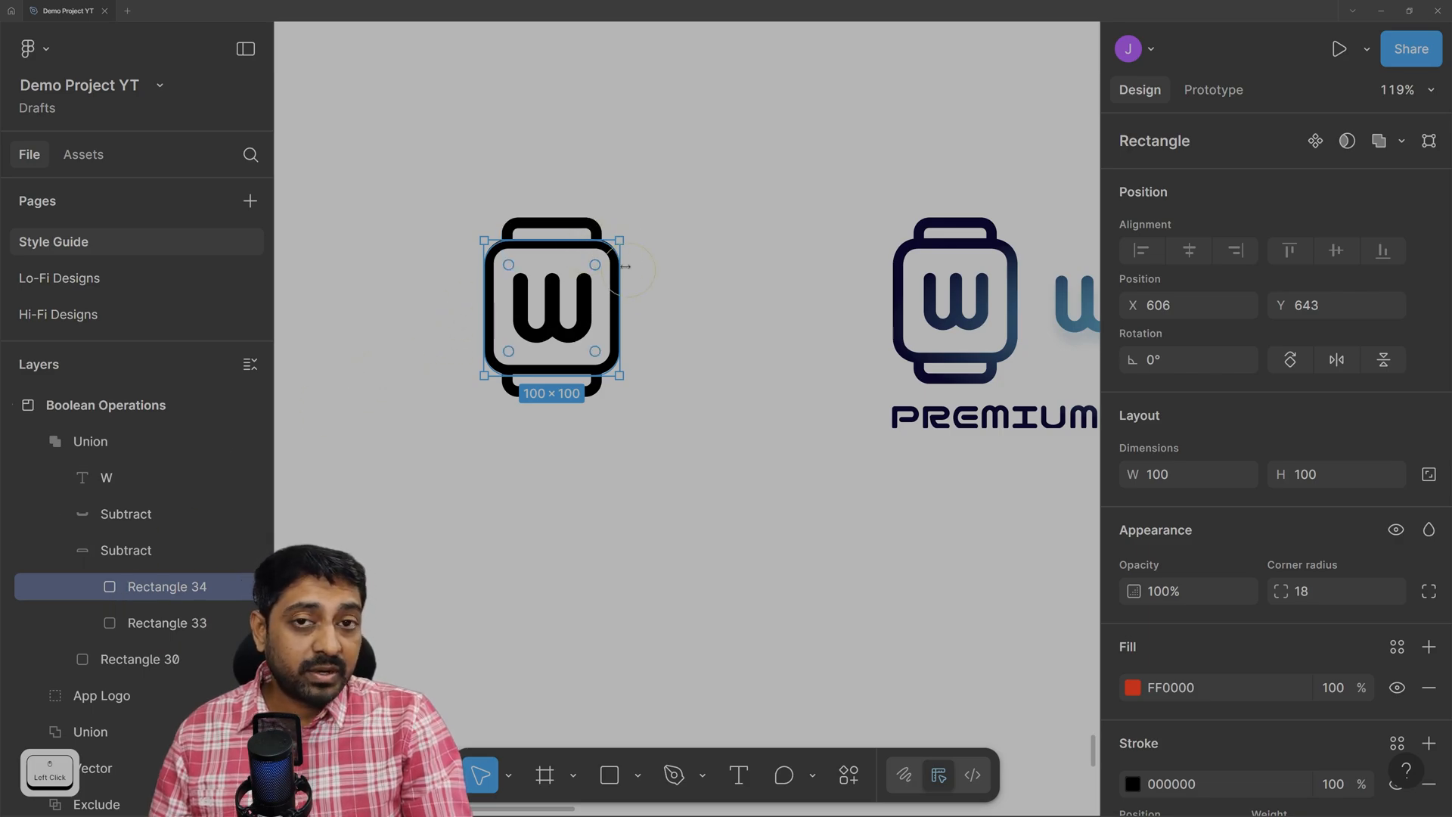
Collapse the Union layer and move the logo up and left to X 599, Y 599.
click(39, 442)
click(37, 442)
click(35, 441)
click(88, 442)
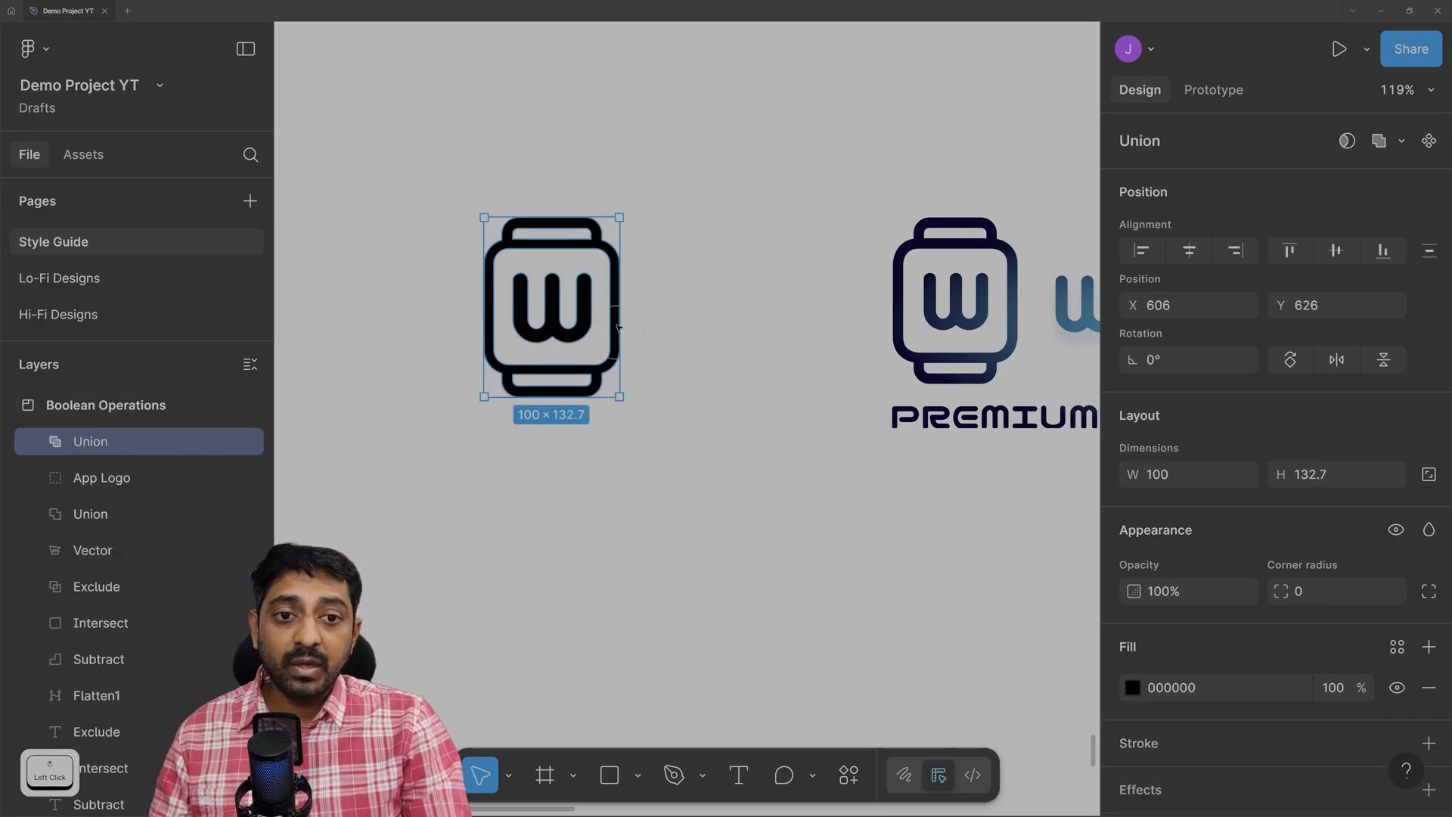
drag(575, 247, 561, 210)
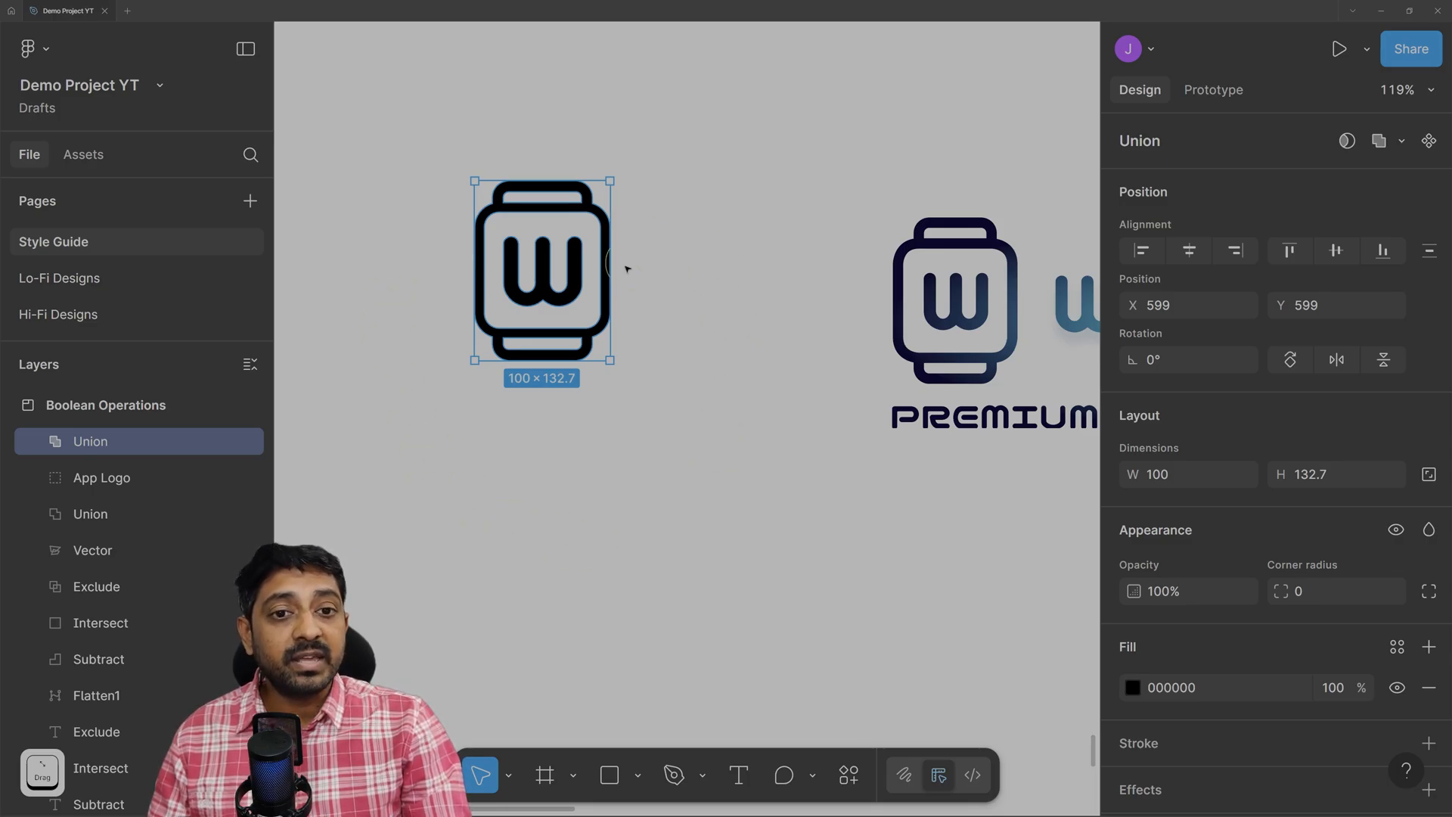
click(1130, 688)
drag(1003, 475, 1120, 369)
drag(941, 548, 963, 548)
click(1012, 552)
click(1067, 551)
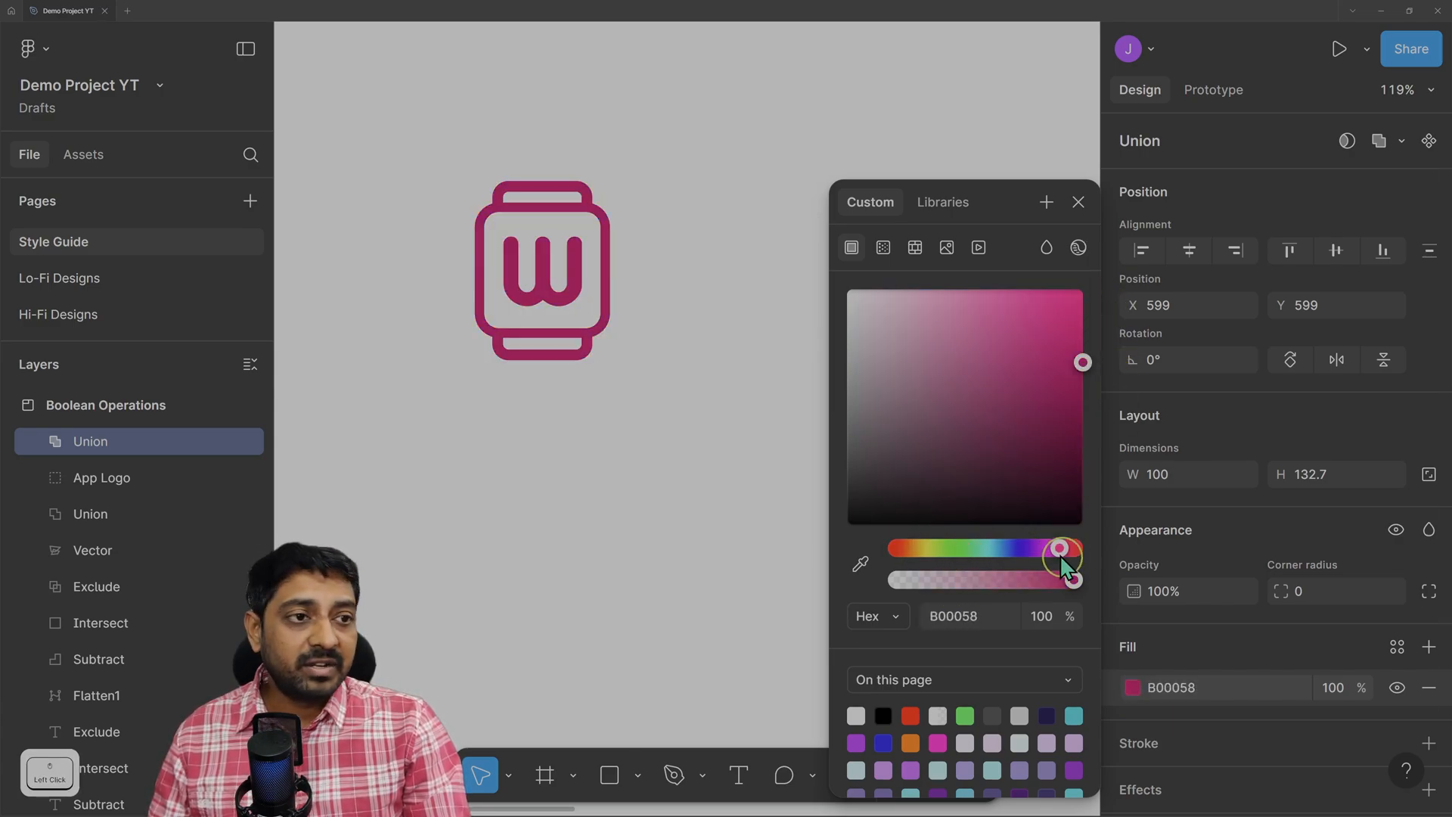
click(1007, 548)
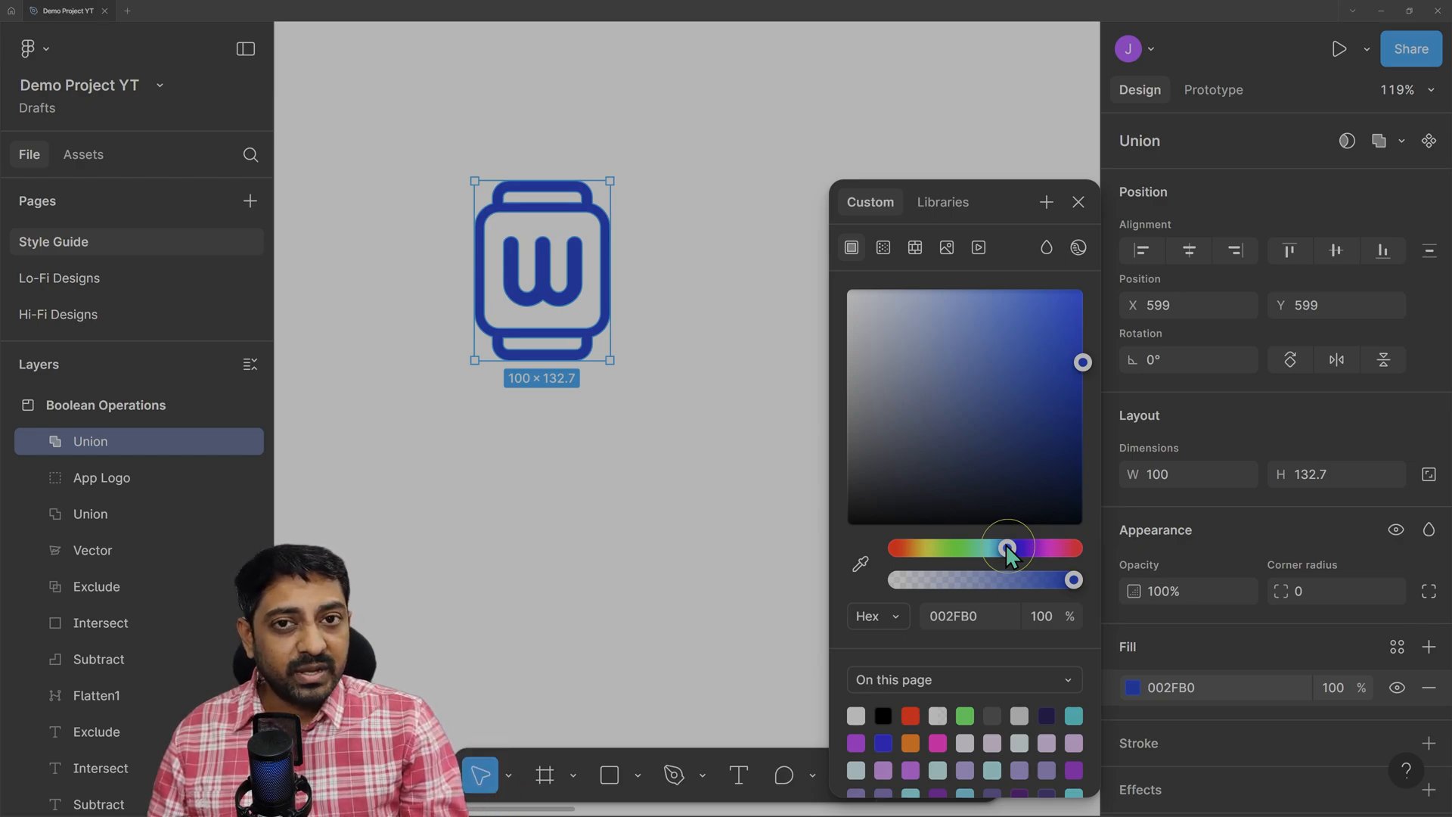
drag(1008, 552, 929, 559)
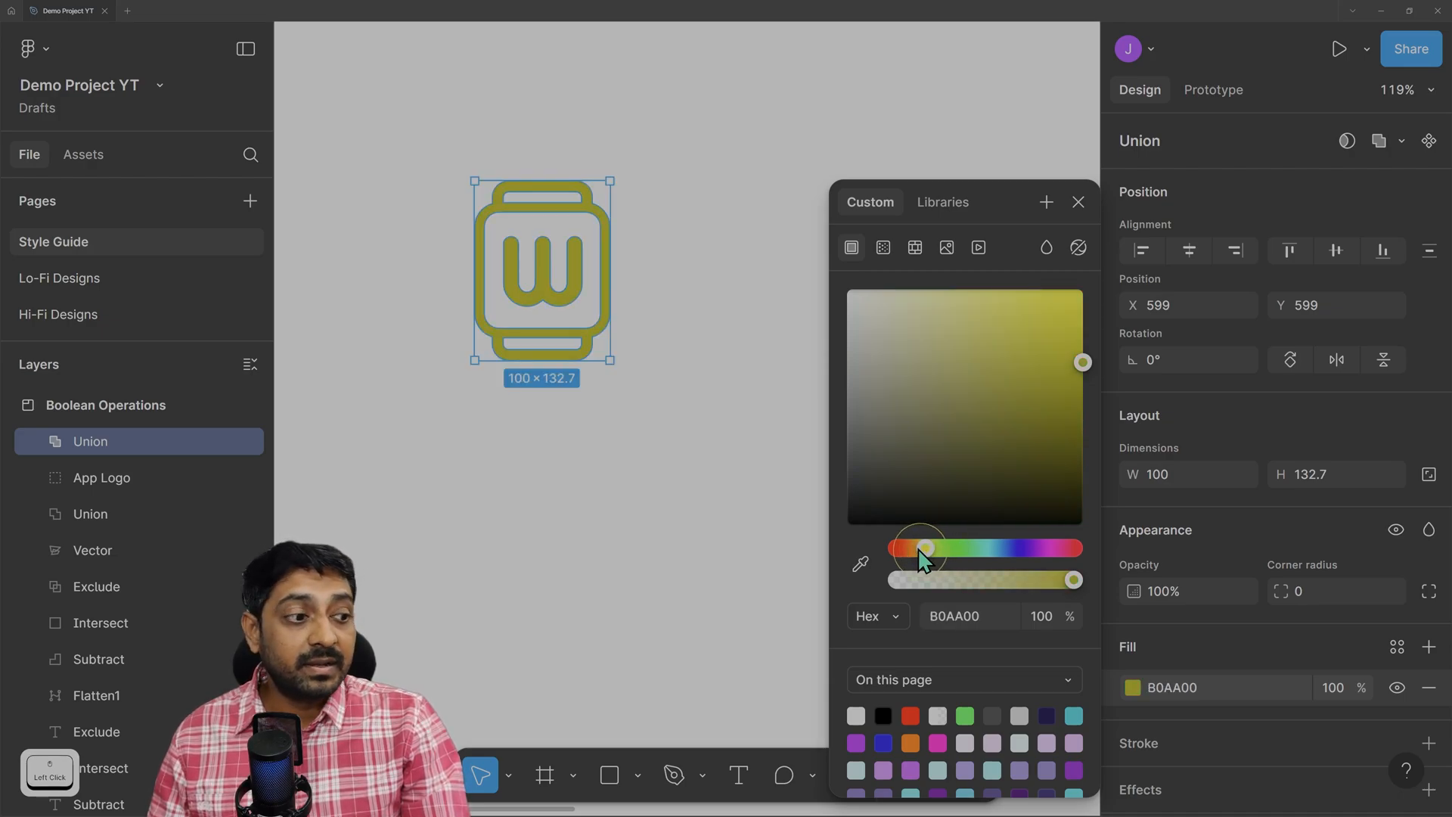
drag(913, 550, 906, 525)
drag(889, 458, 846, 527)
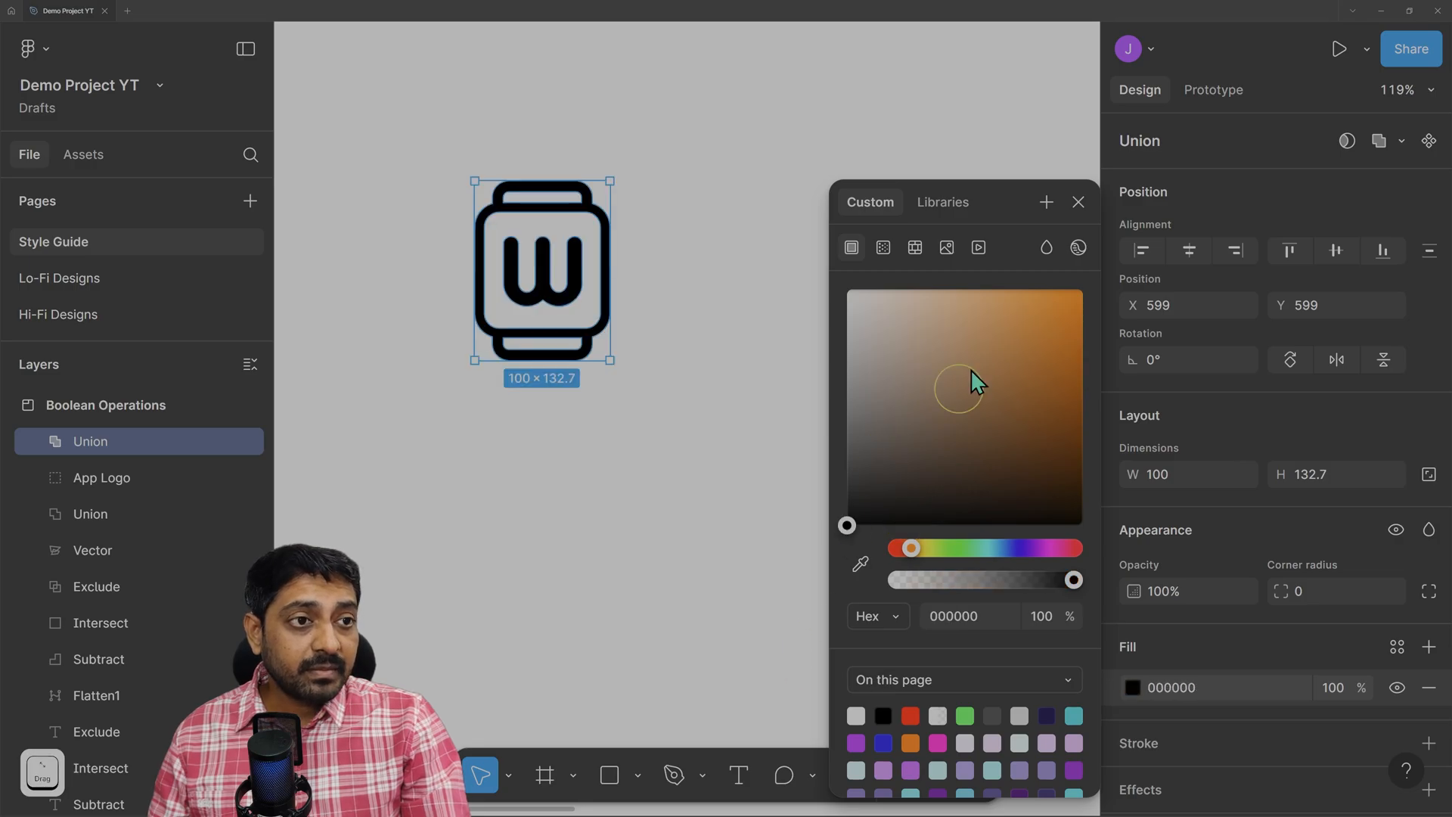
click(1083, 201)
click(36, 441)
click(36, 441)
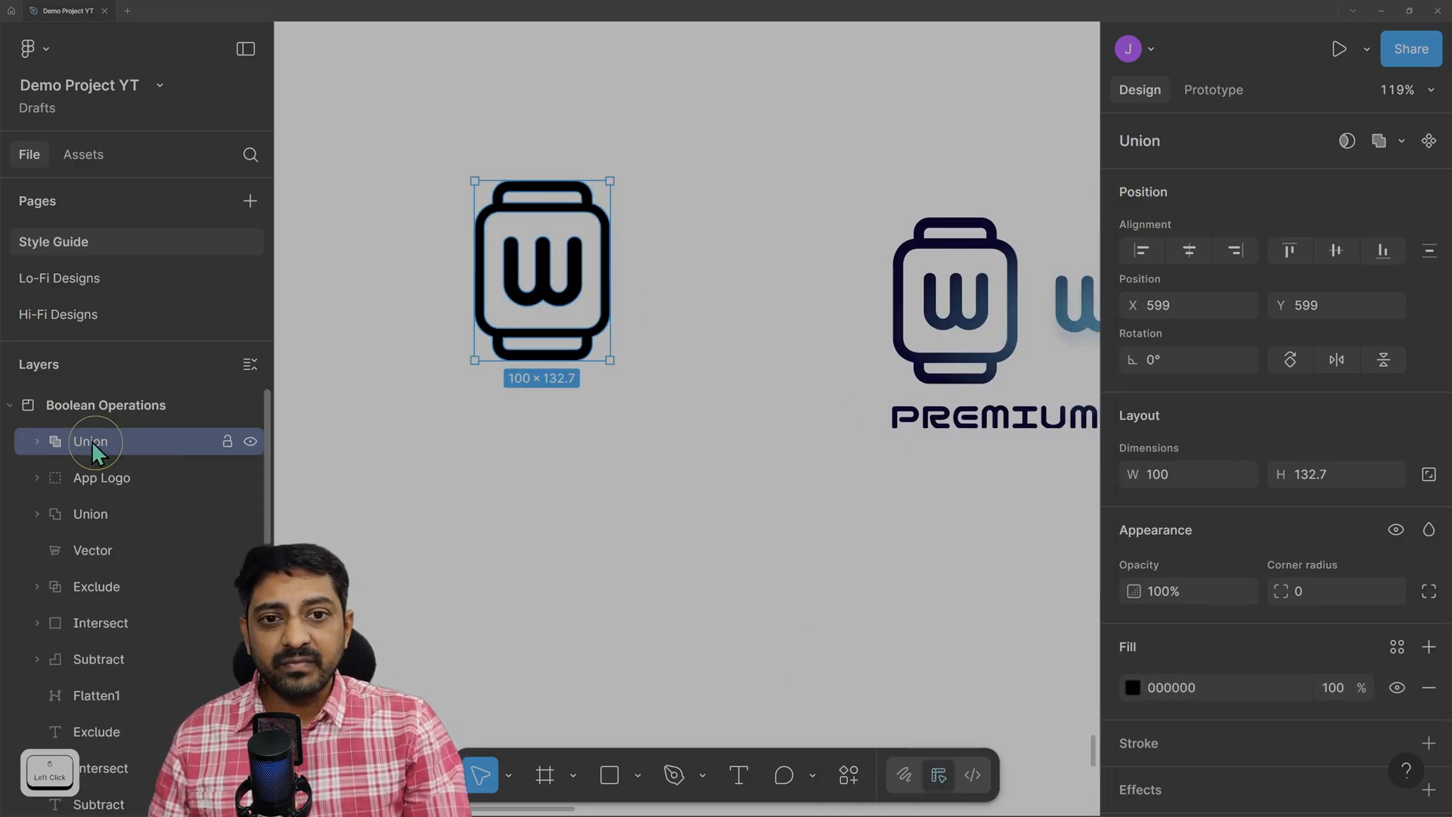
Duplicate the Union watch logo, placing the copy at X 592, Y 679, then zoom in.
click(36, 442)
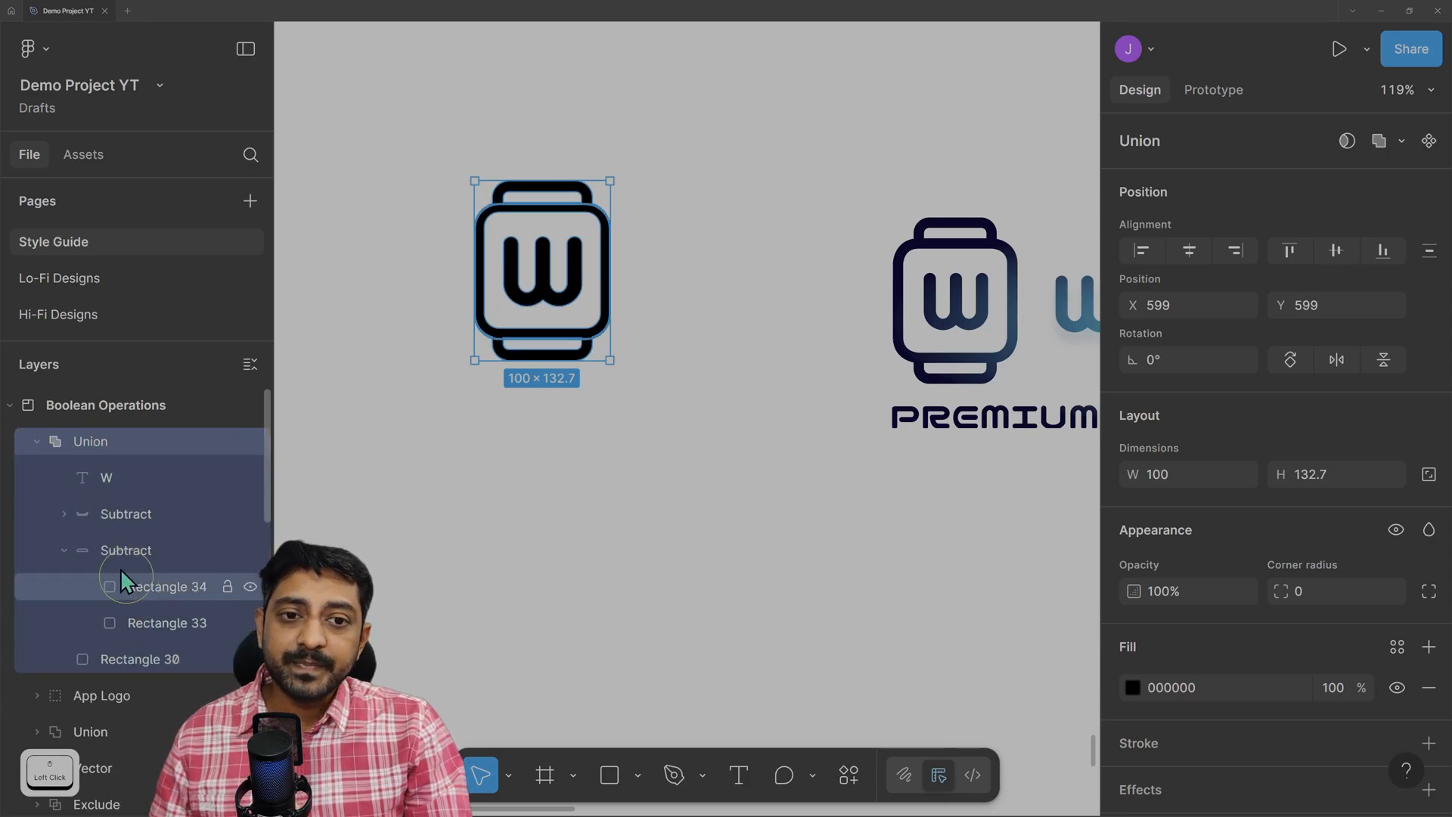
click(36, 441)
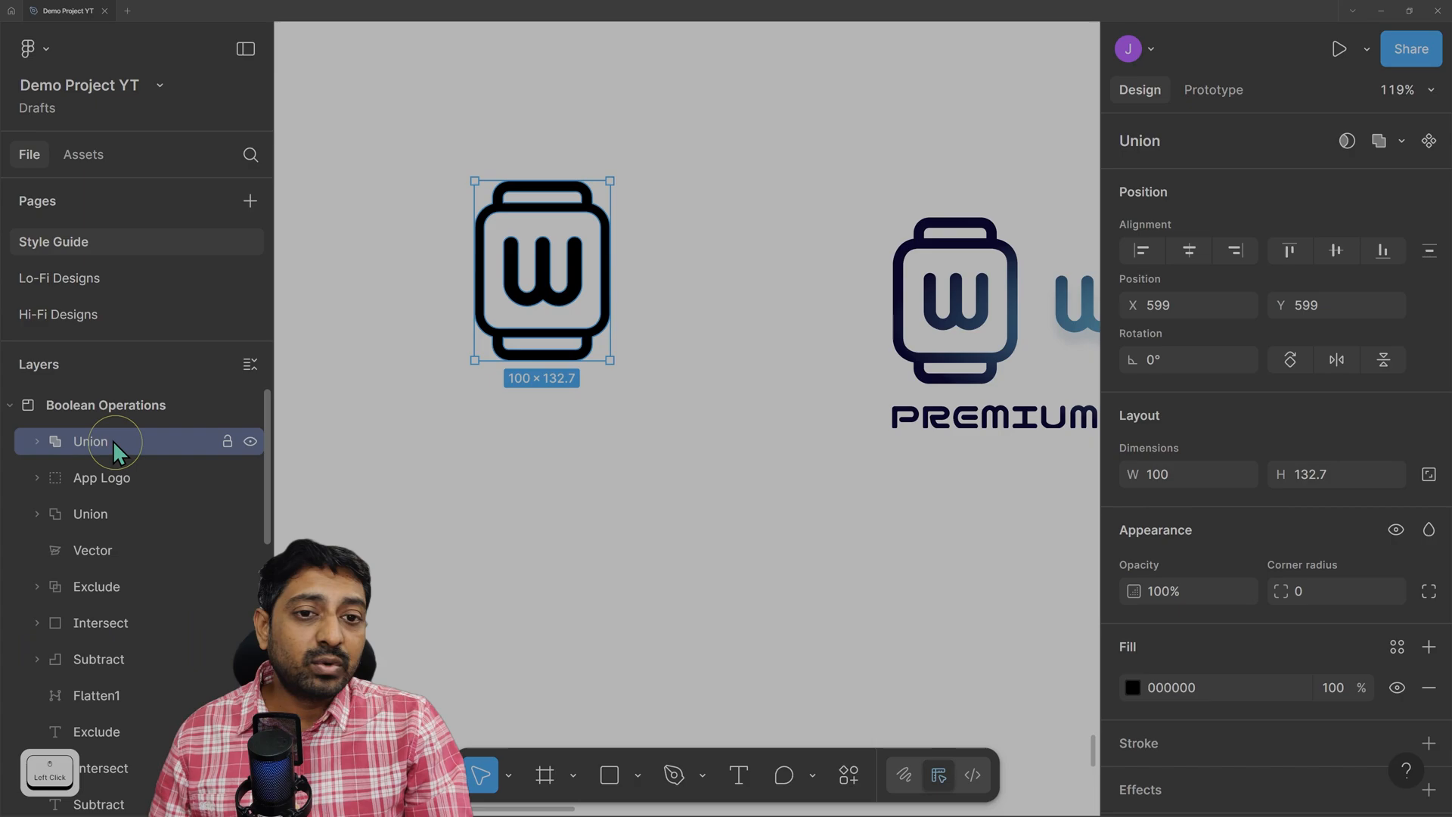
click(36, 441)
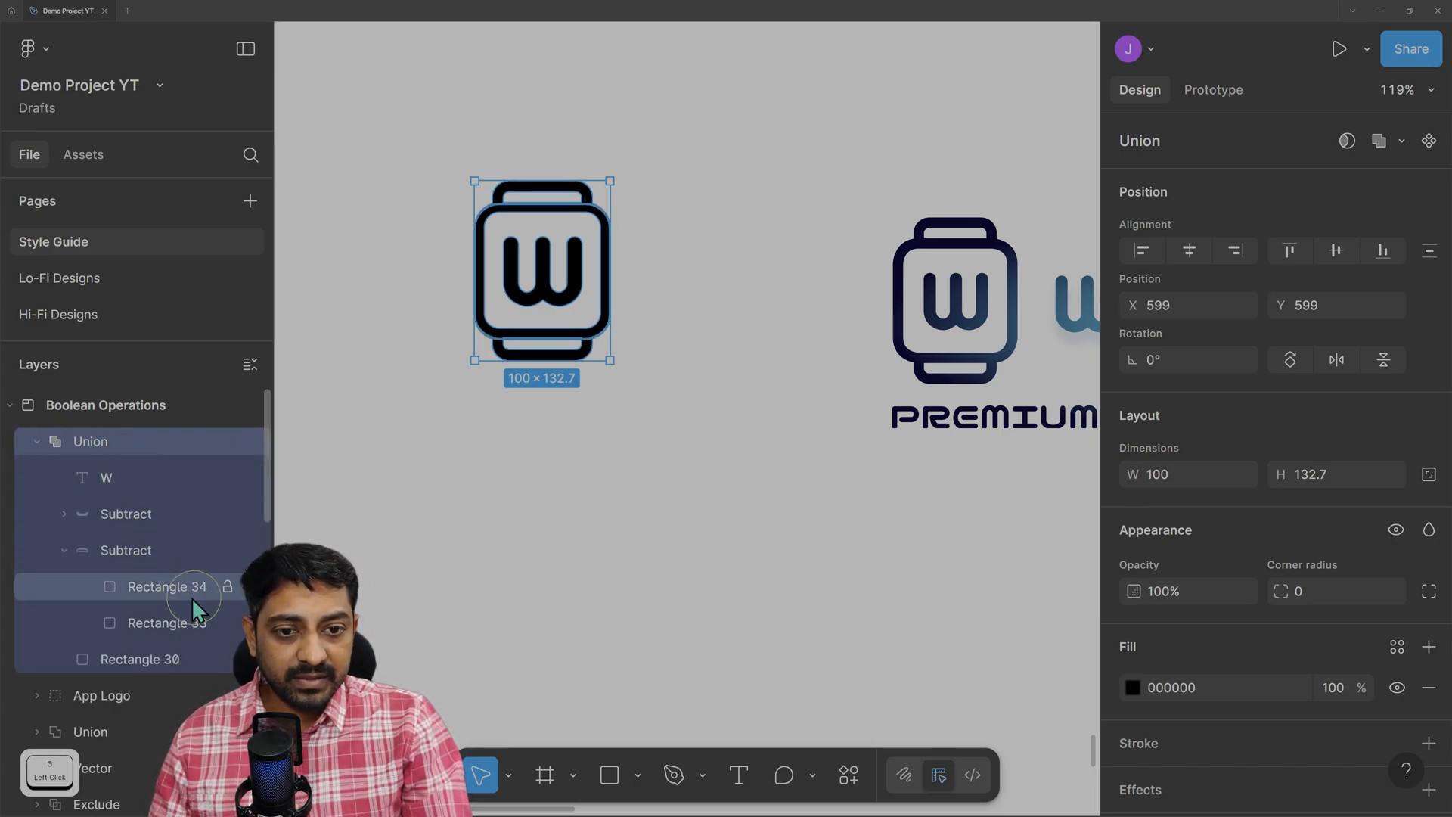
click(36, 440)
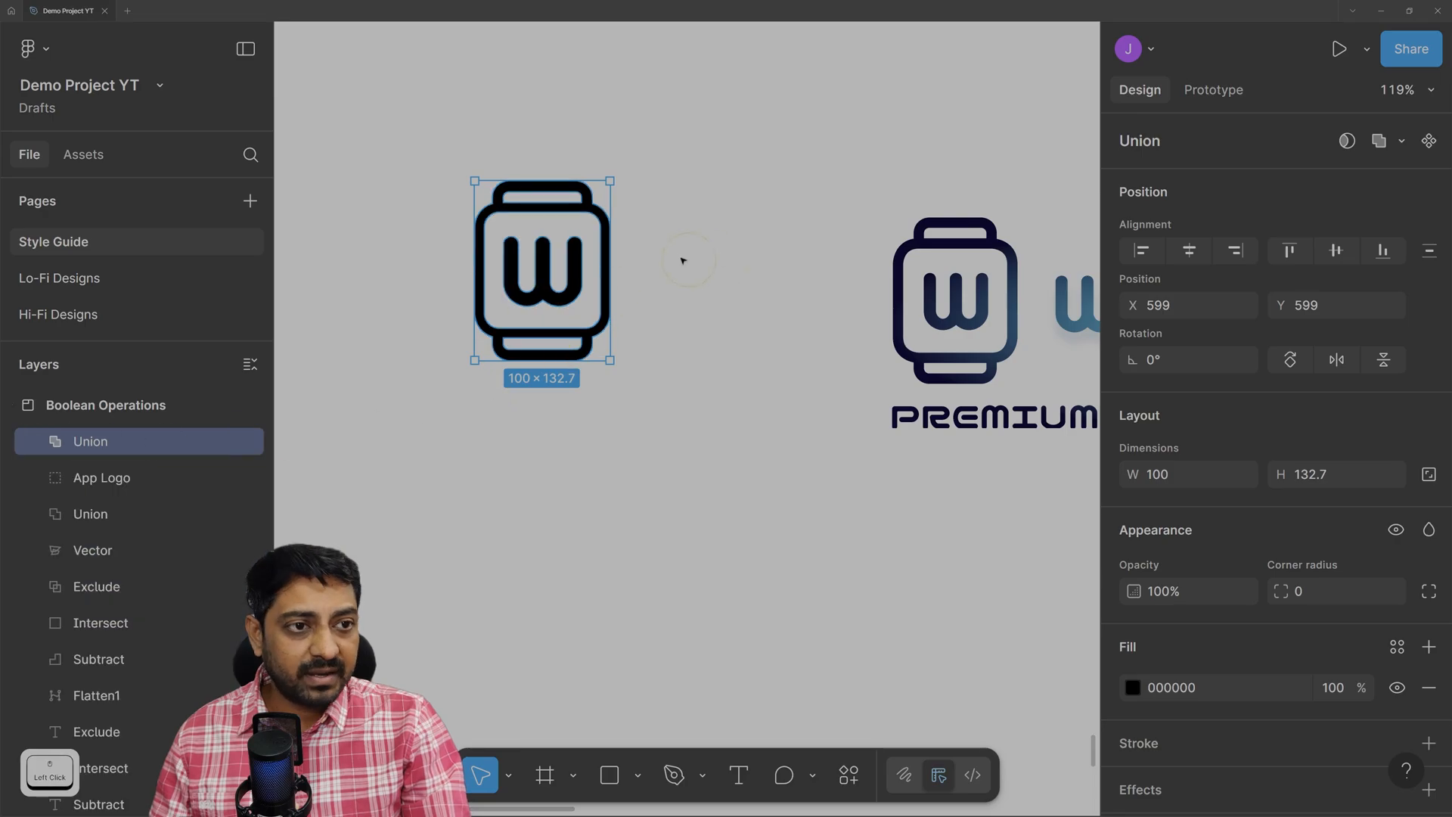
drag(435, 135, 714, 491)
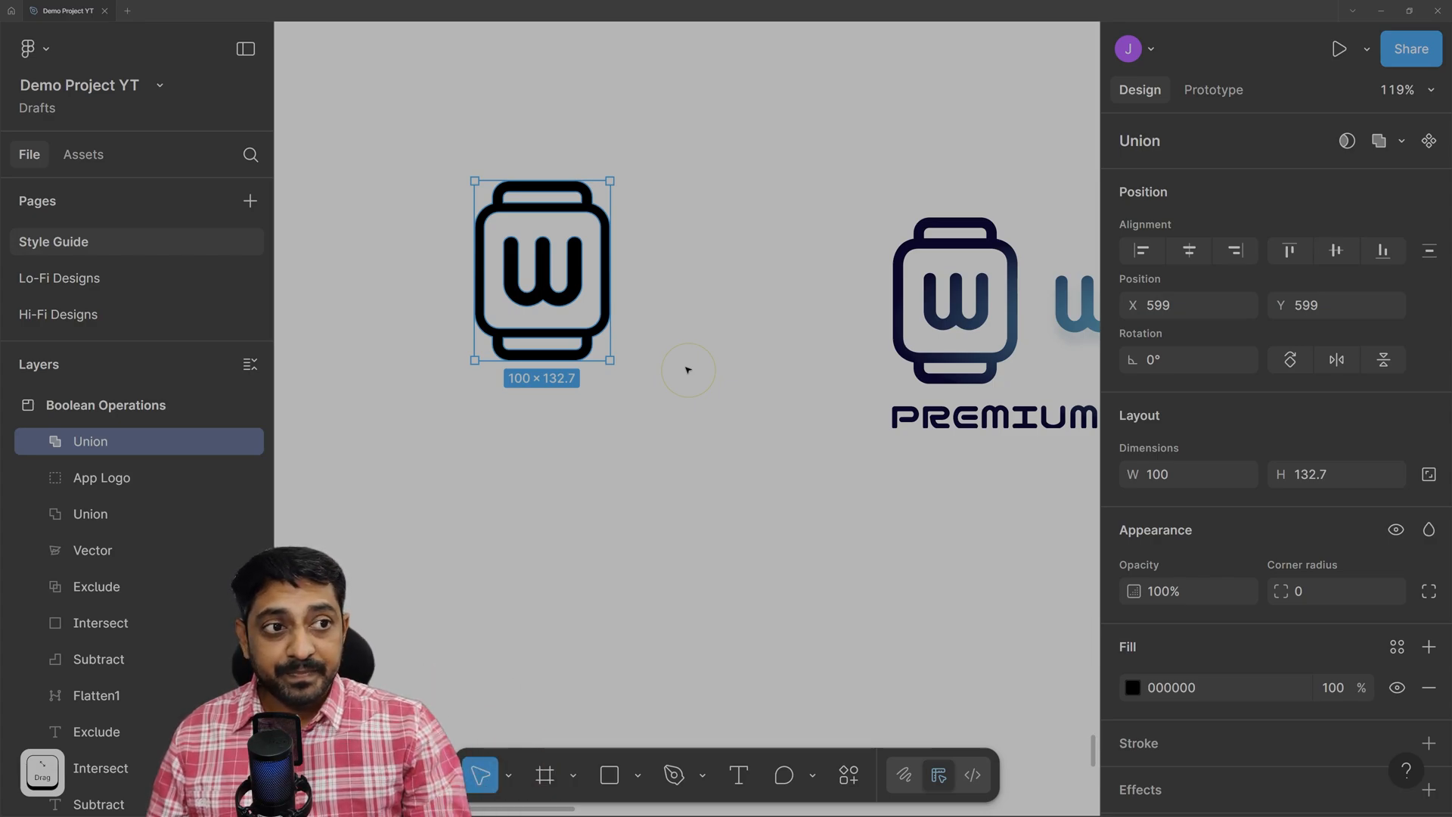
drag(567, 281, 561, 393)
scroll(457, 450, up, 3)
scroll(457, 450, up, 2)
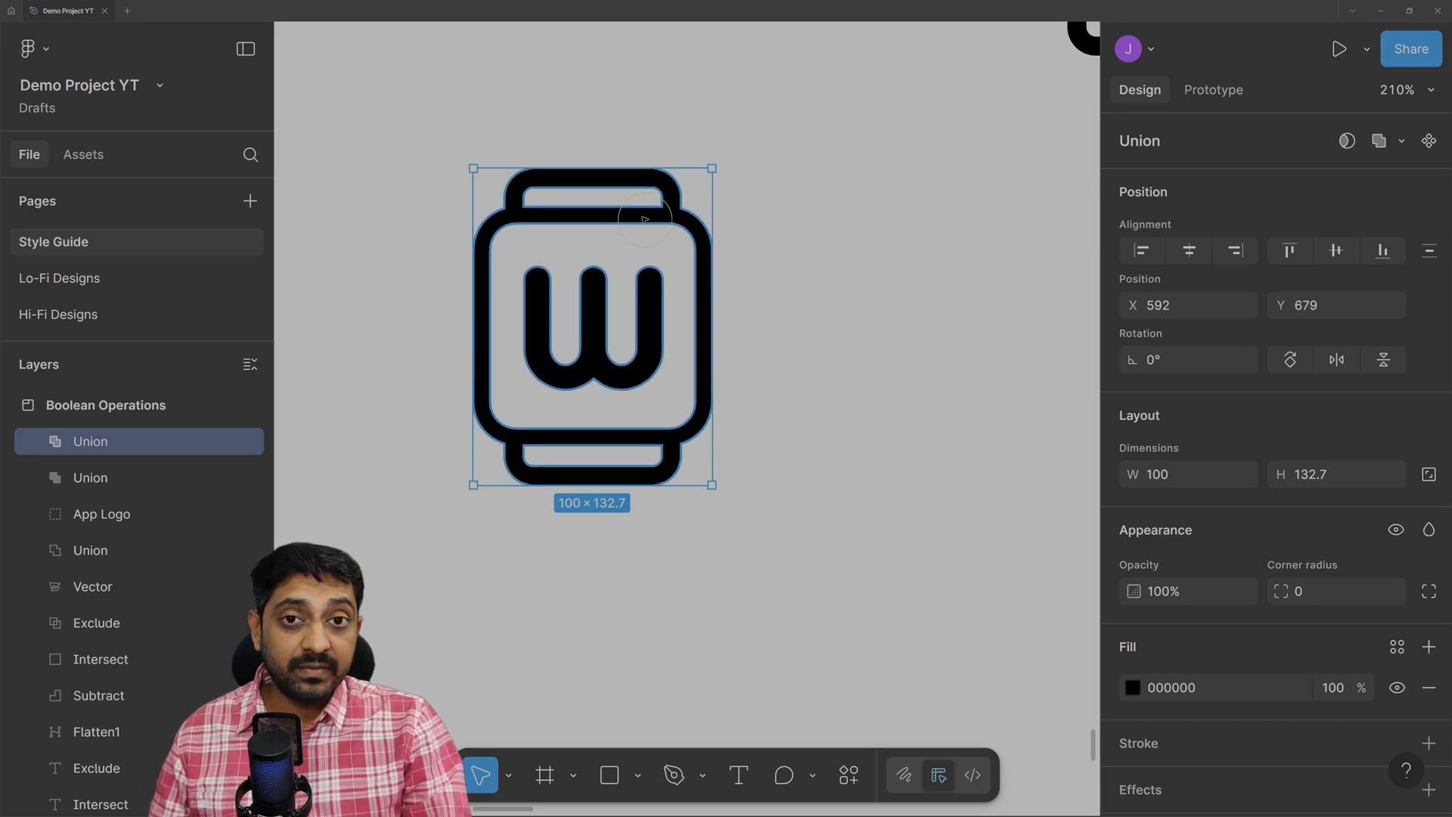
Flatten the 100 × 132.7 Union watch logo into one vector path and check it moves as one piece.
click(37, 444)
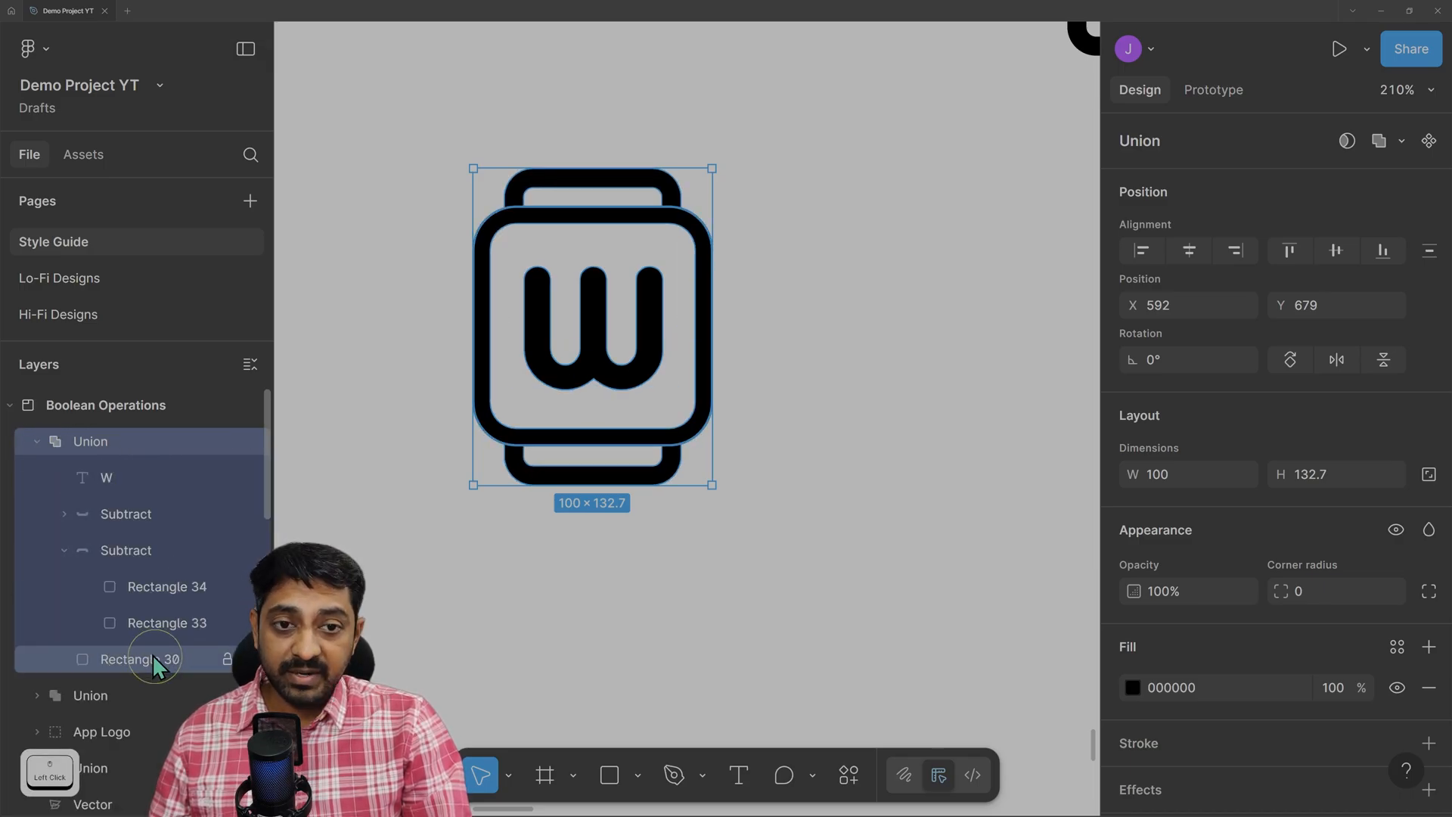
right_click(586, 213)
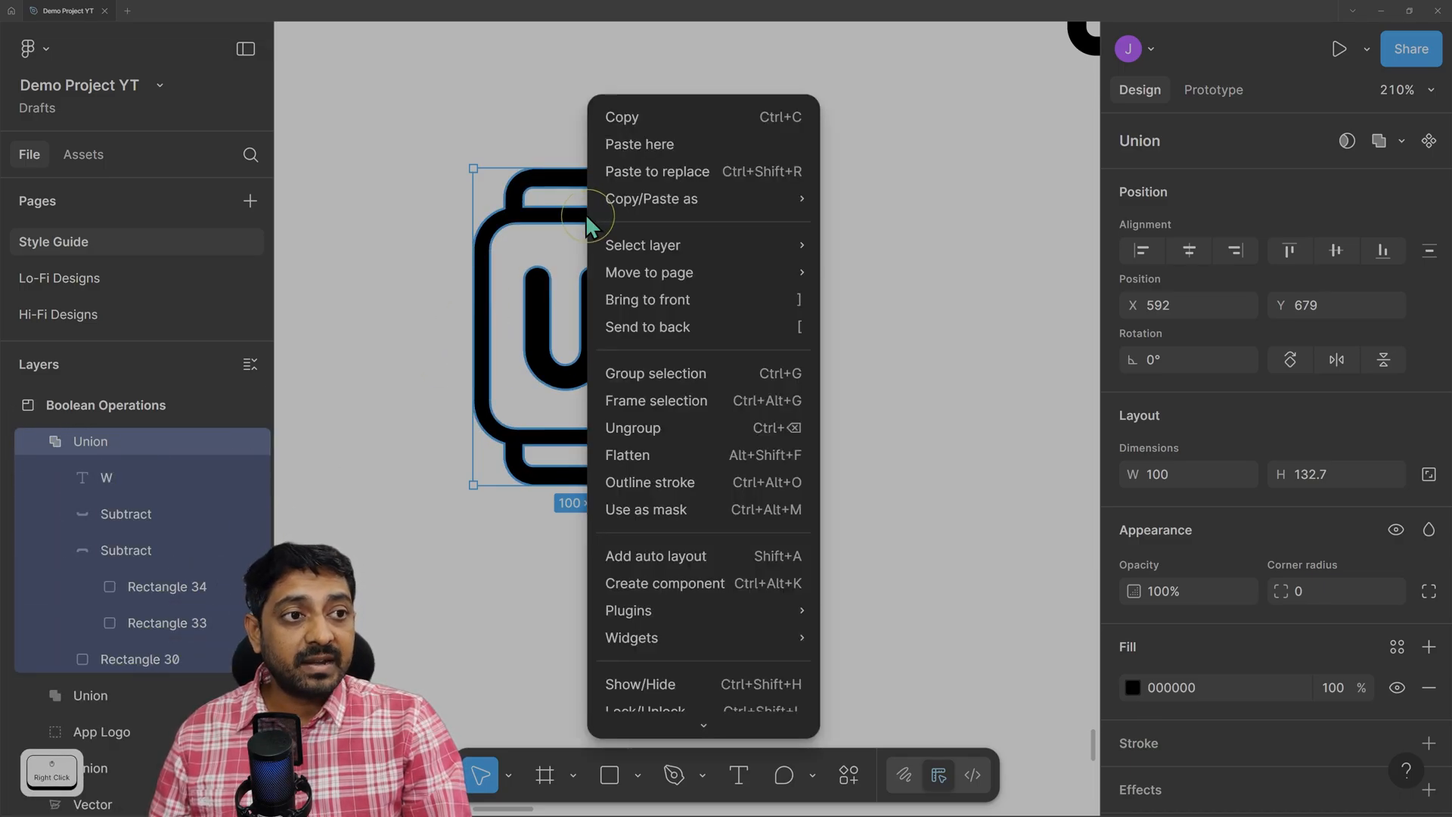
click(656, 455)
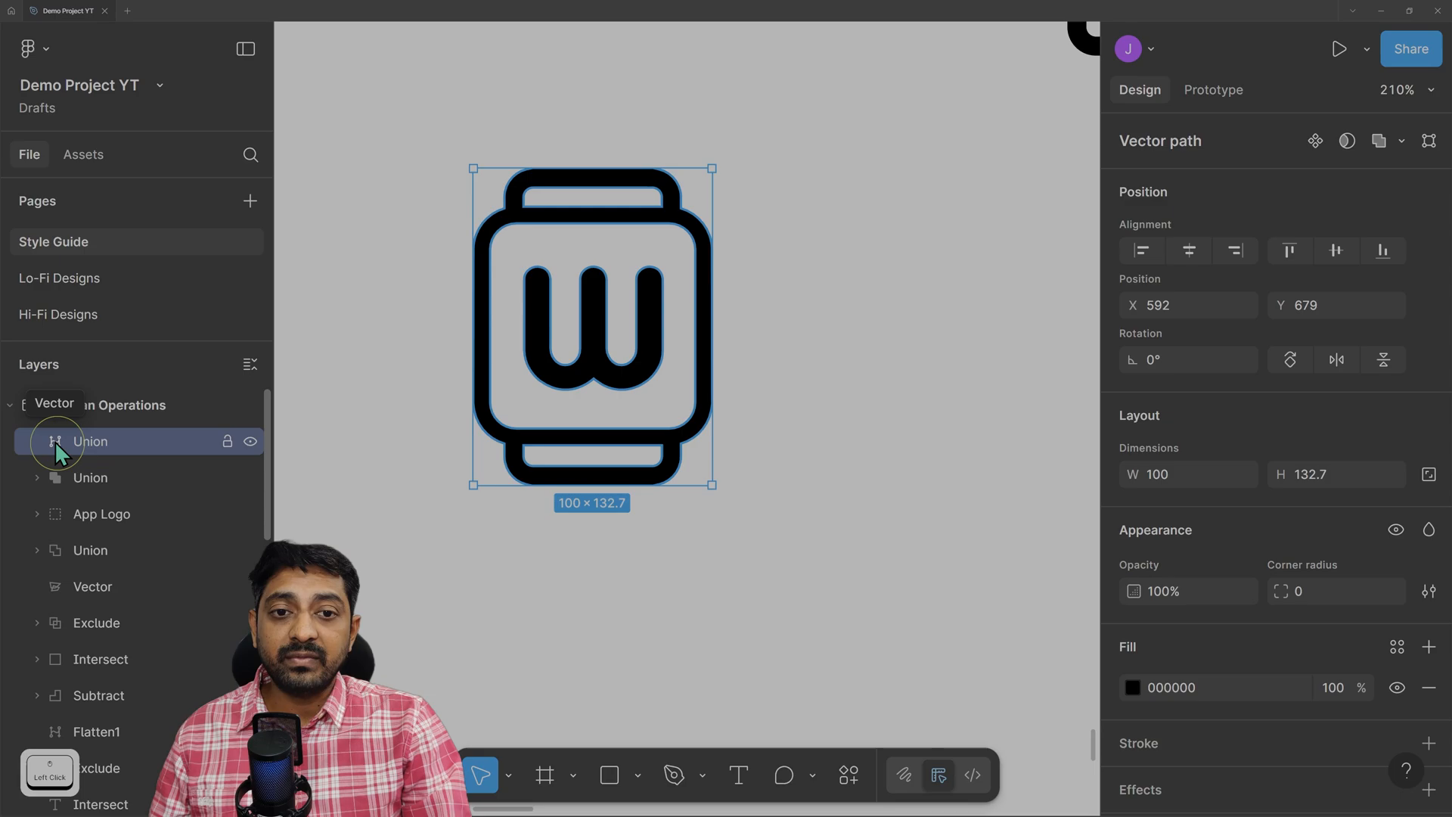
mouse_move(701, 231)
mouse_down()
mouse_move(822, 231)
mouse_move(672, 221)
mouse_move(694, 227)
mouse_up()
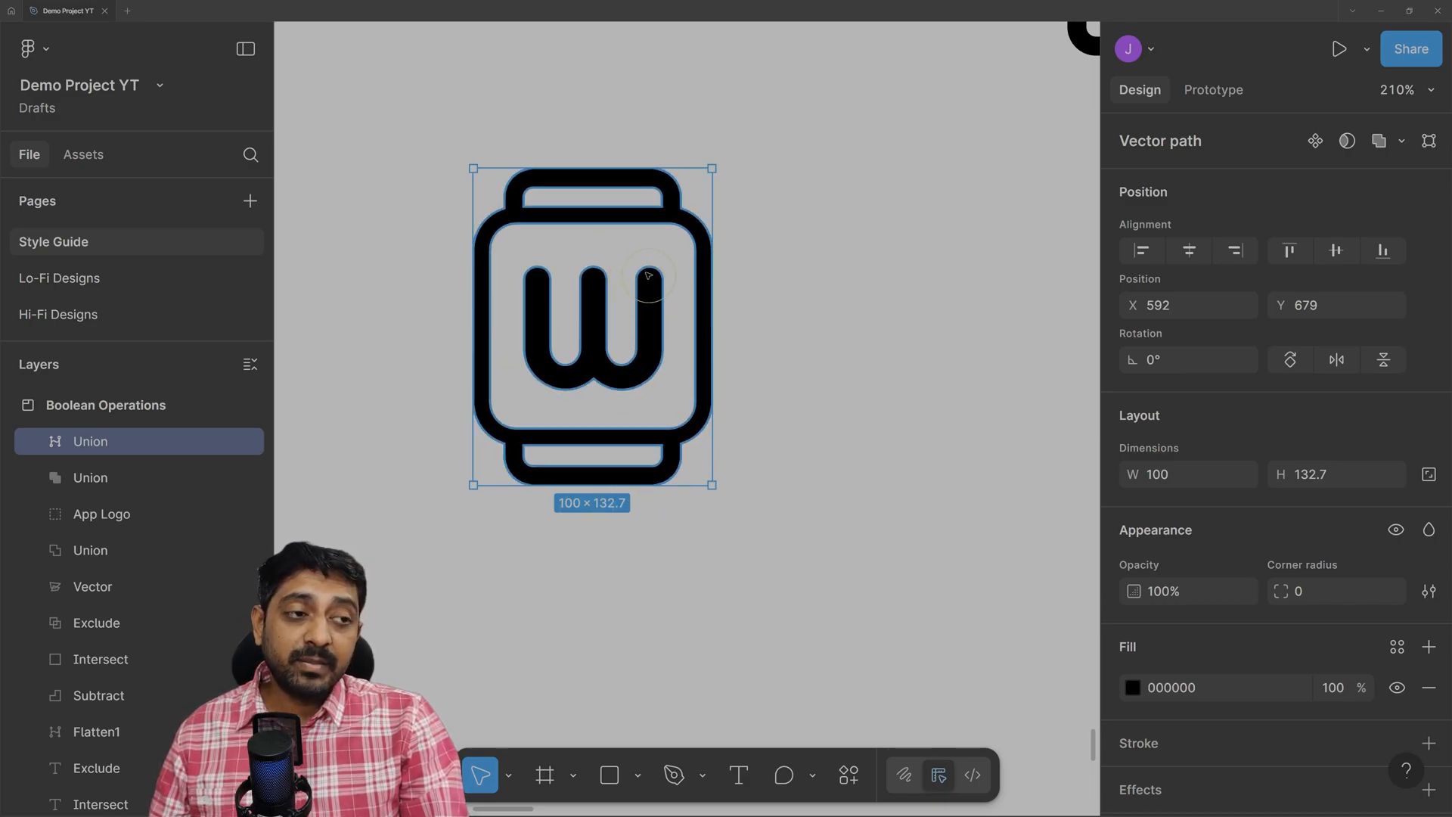
double_click(665, 221)
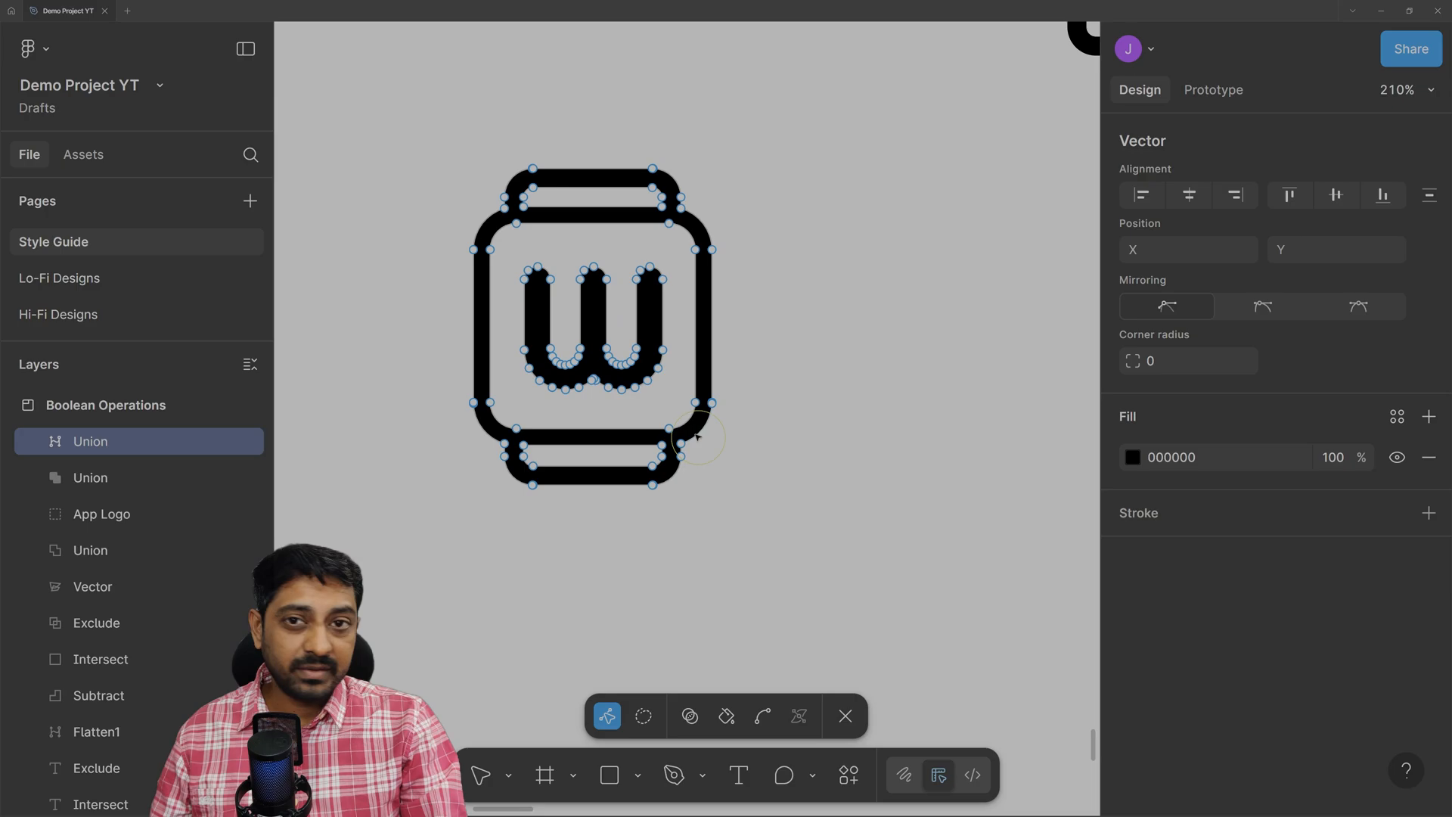
drag(712, 250, 940, 266)
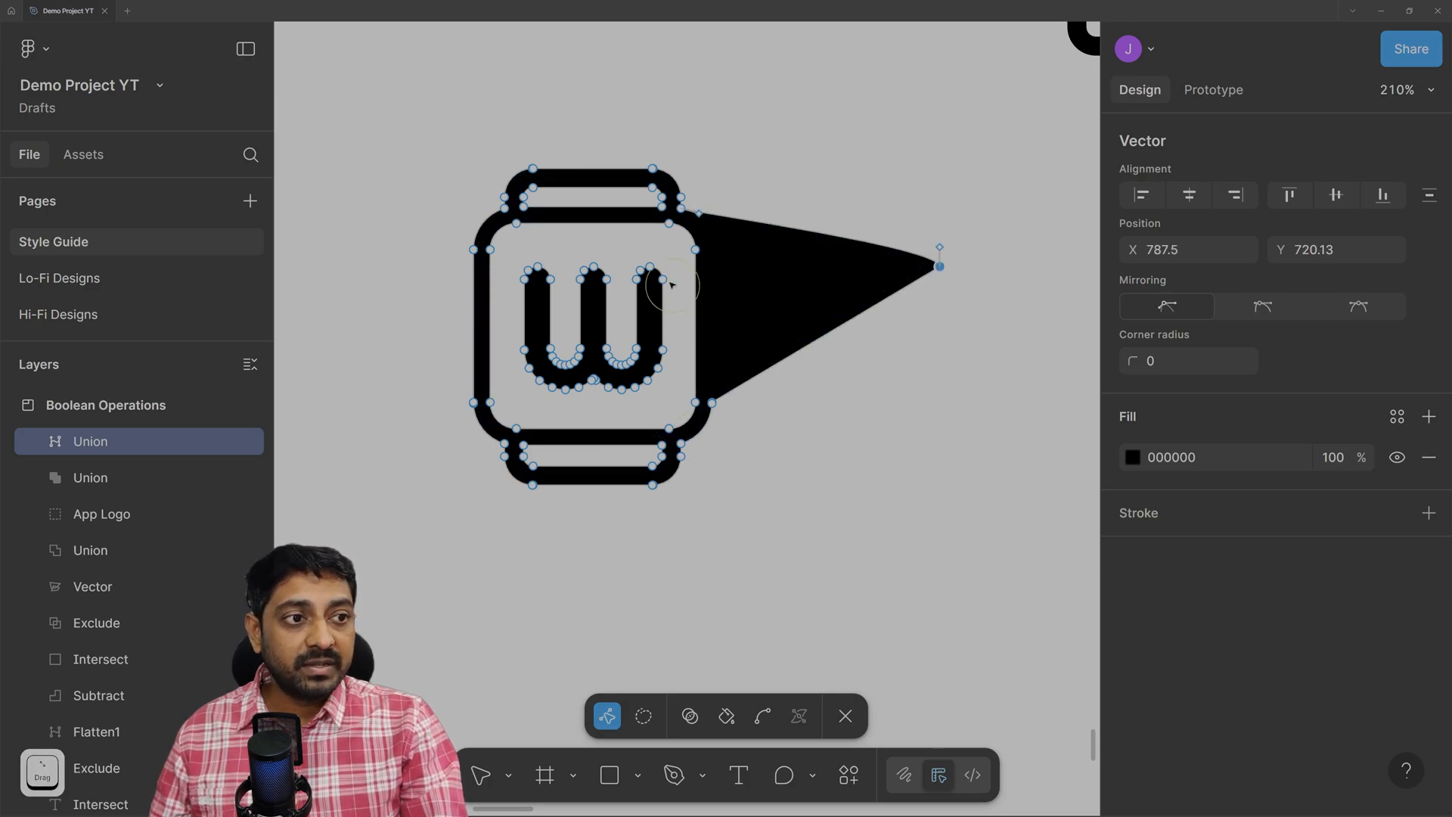
drag(663, 280, 680, 226)
drag(637, 280, 601, 229)
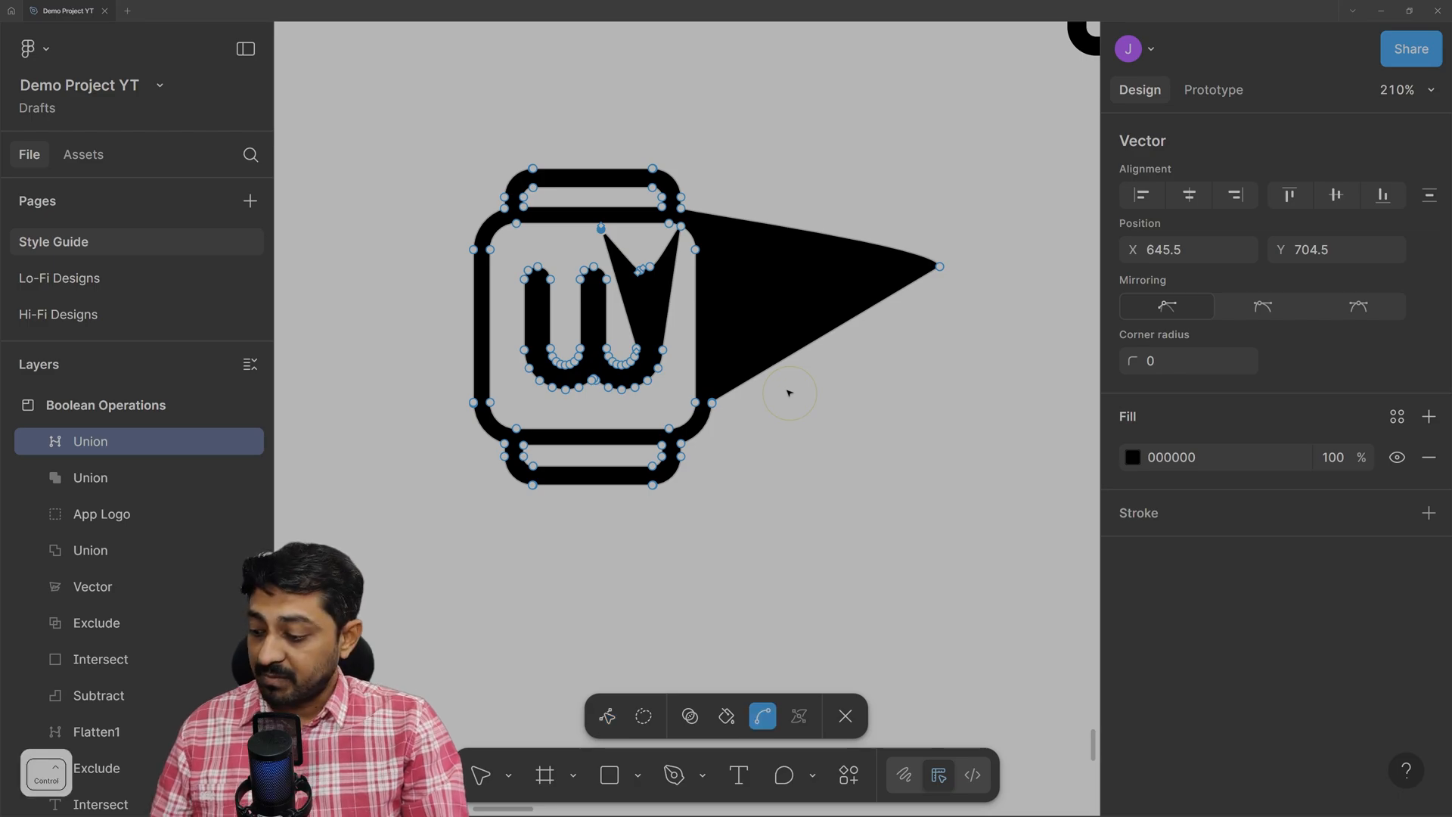
key(ctrl+z)
key(ctrl+z)
key(ctrl+z)
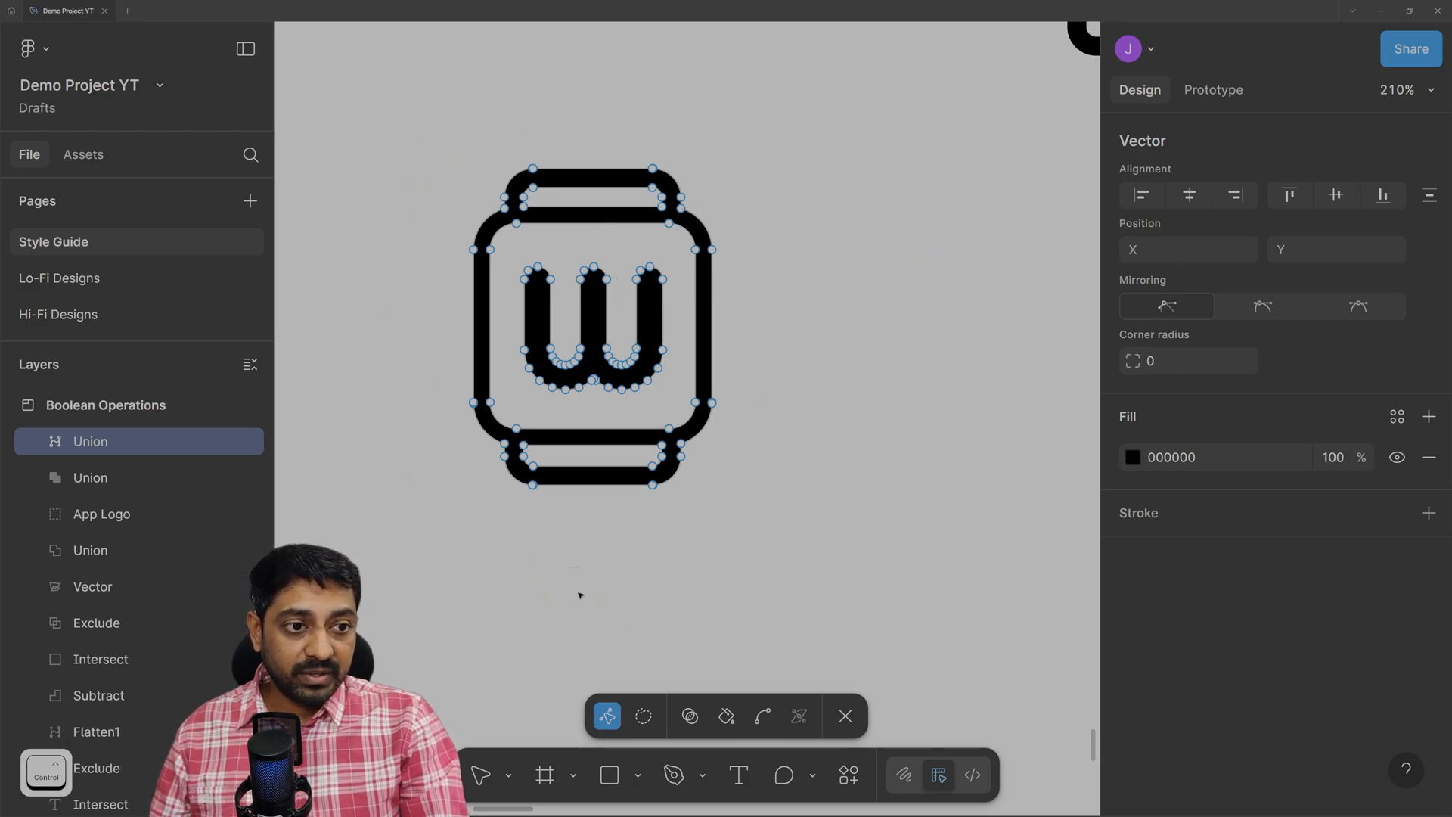
click(845, 717)
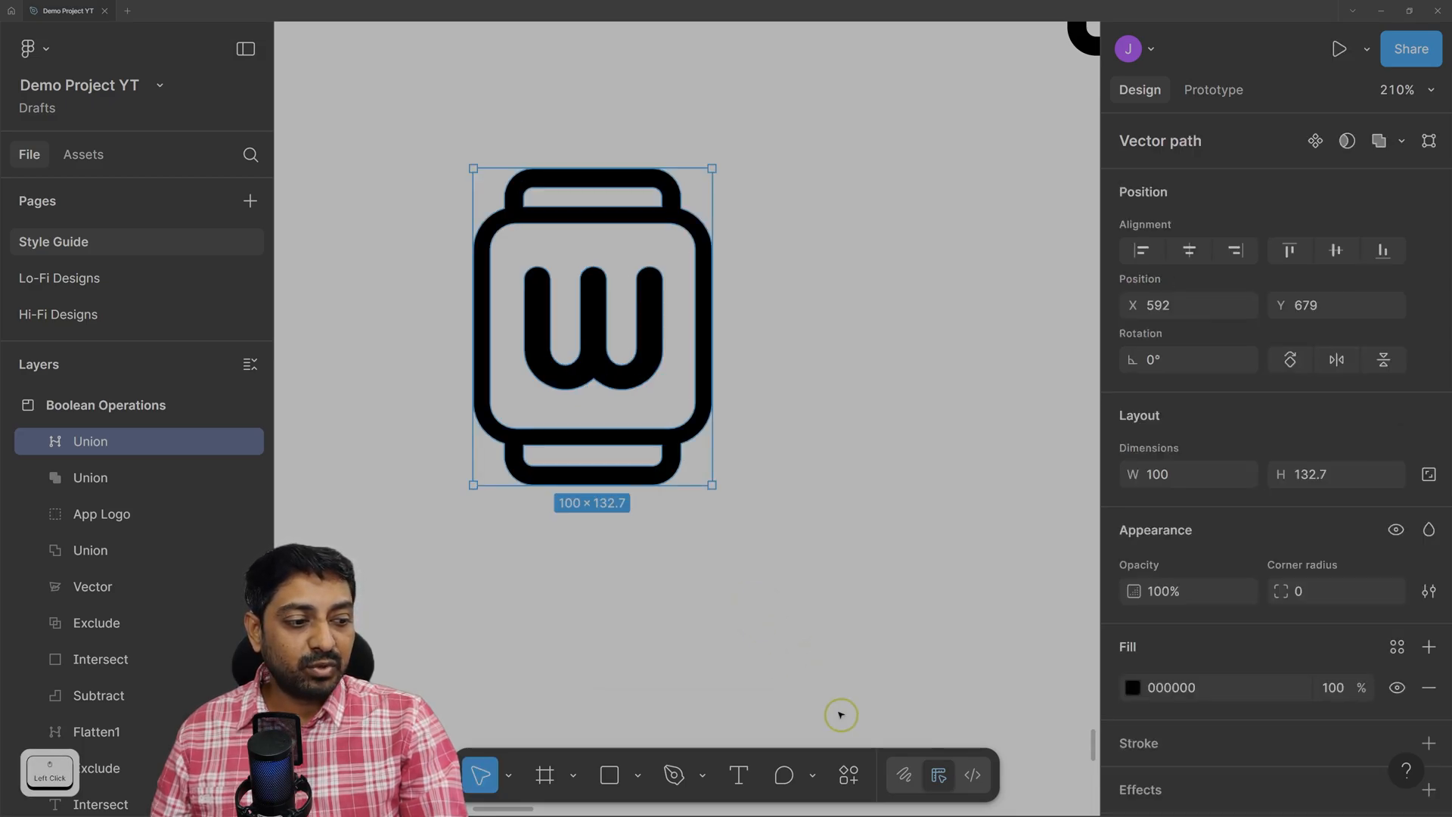
click(806, 372)
drag(593, 217, 624, 207)
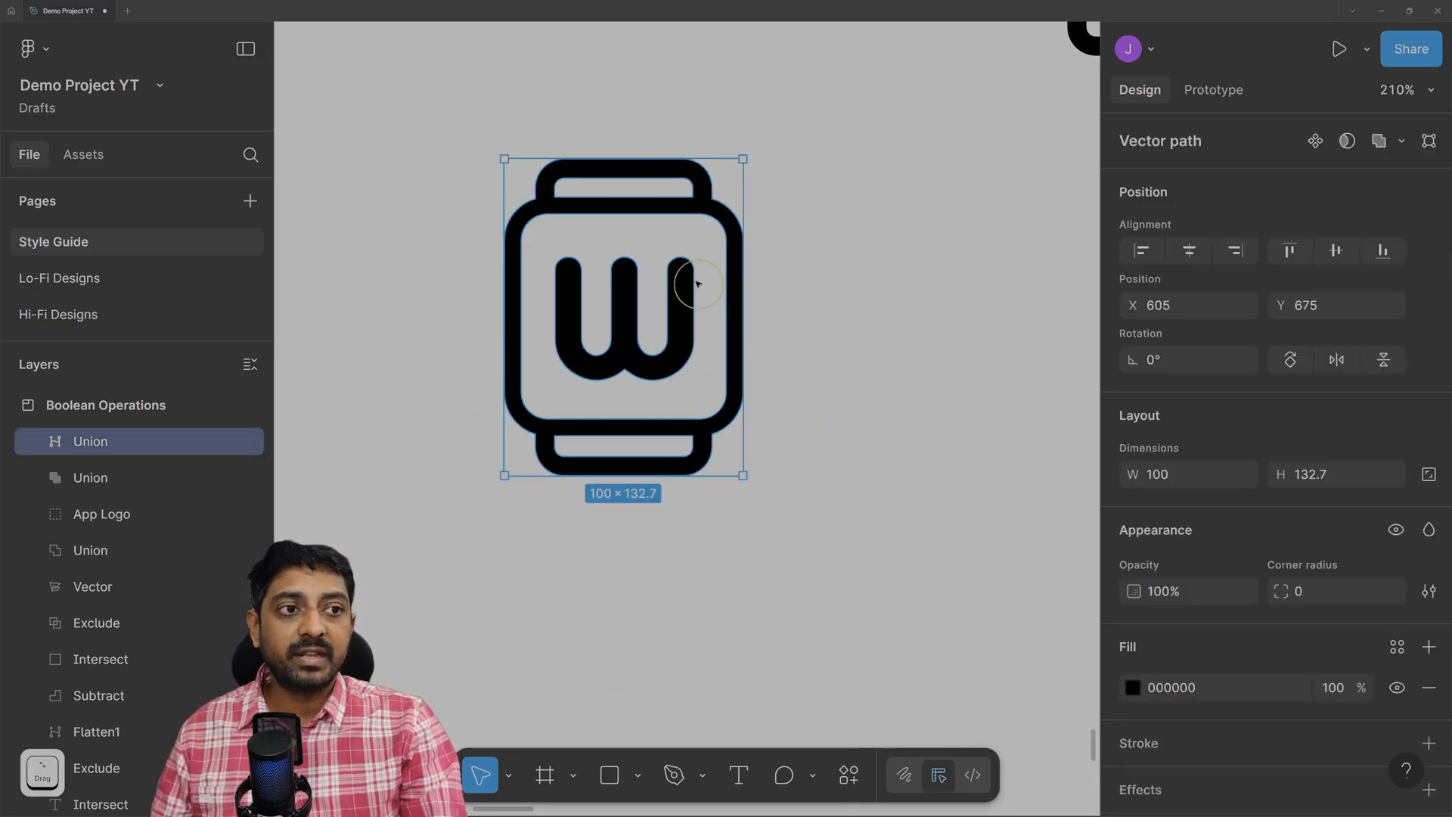